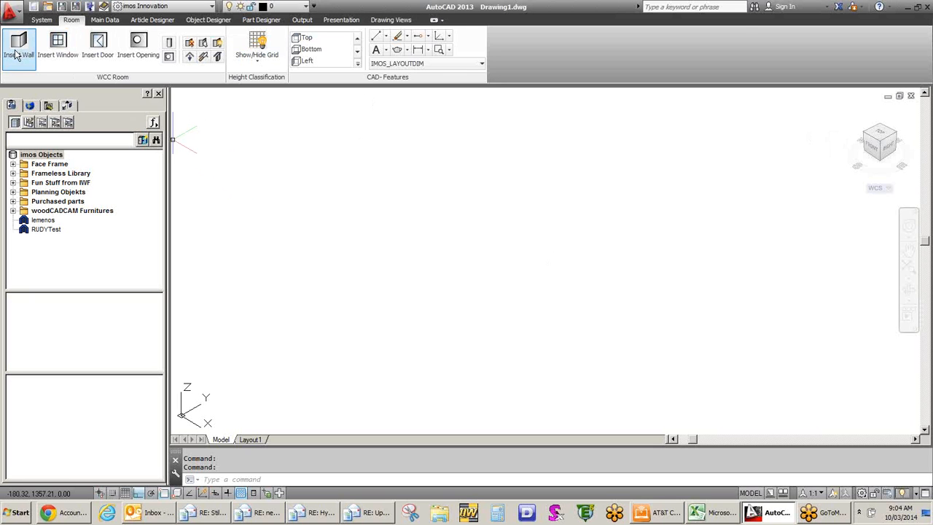
# - Build two perpendicular walls 120 and 144 long using Free Wall Construction, with a wall height of 120 and thickness of 5.00
pyautogui.click(17, 56)
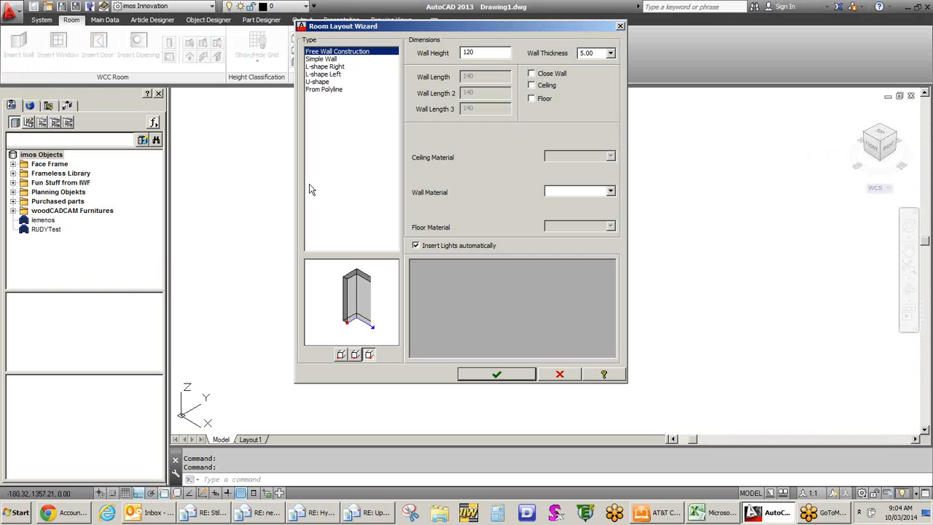
pyautogui.click(496, 375)
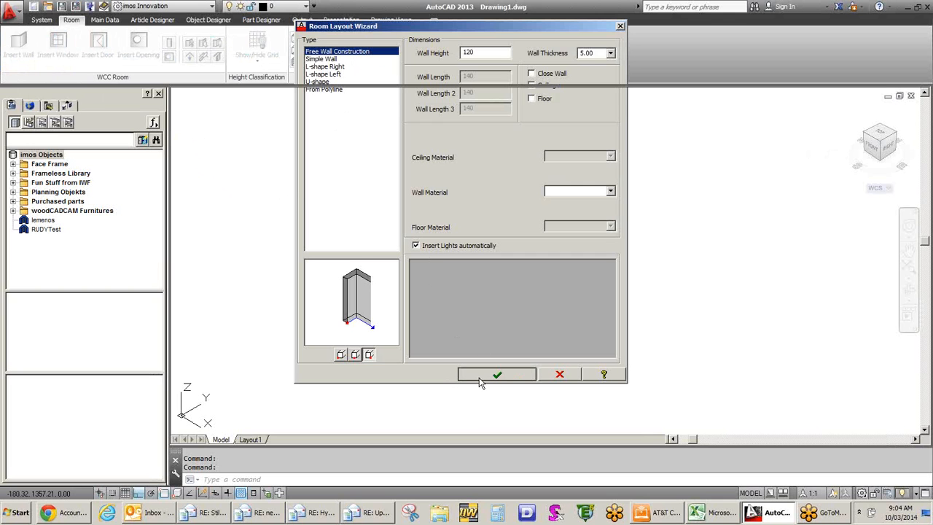
pyautogui.click(481, 376)
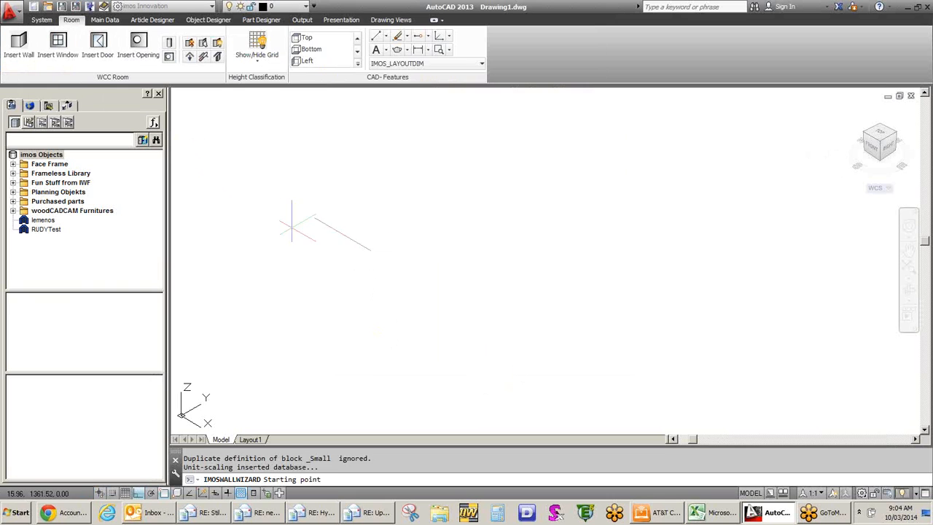
pyautogui.click(369, 249)
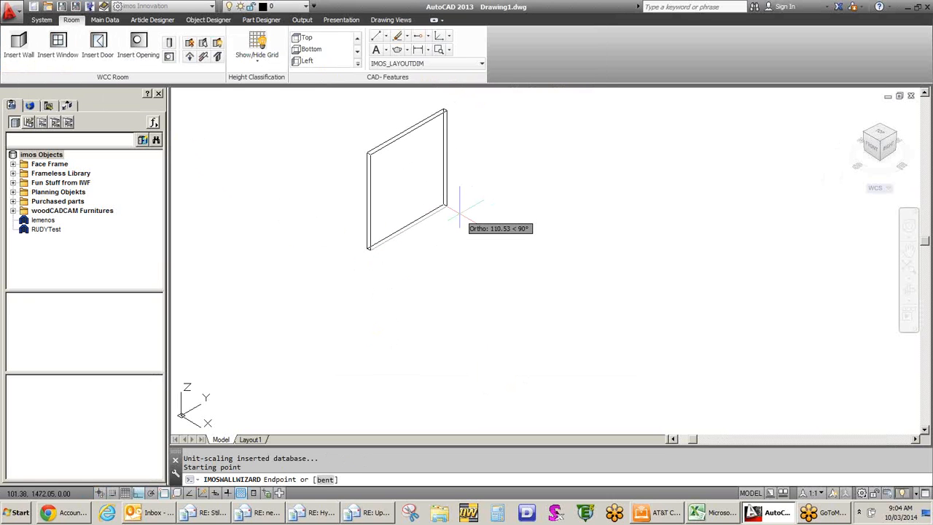
pyautogui.write('120')
pyautogui.press('Return')
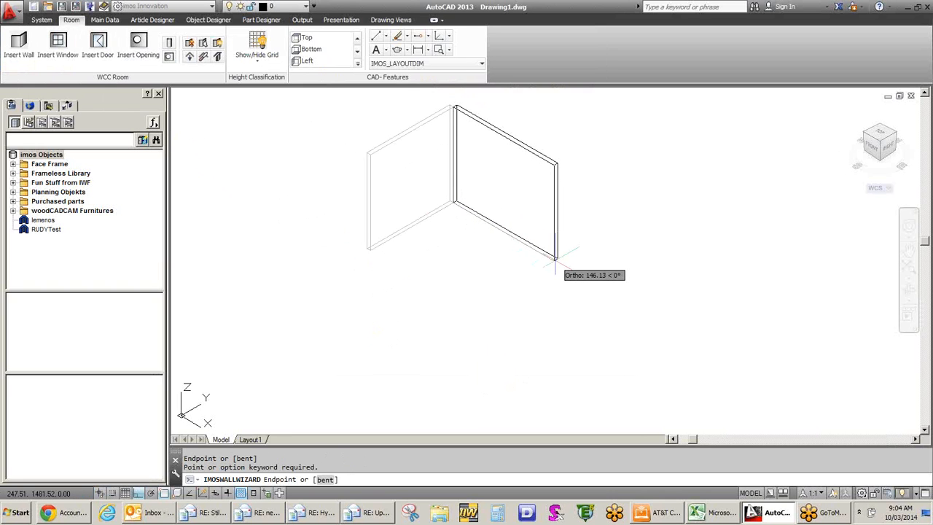
pyautogui.write('144')
pyautogui.press('Return')
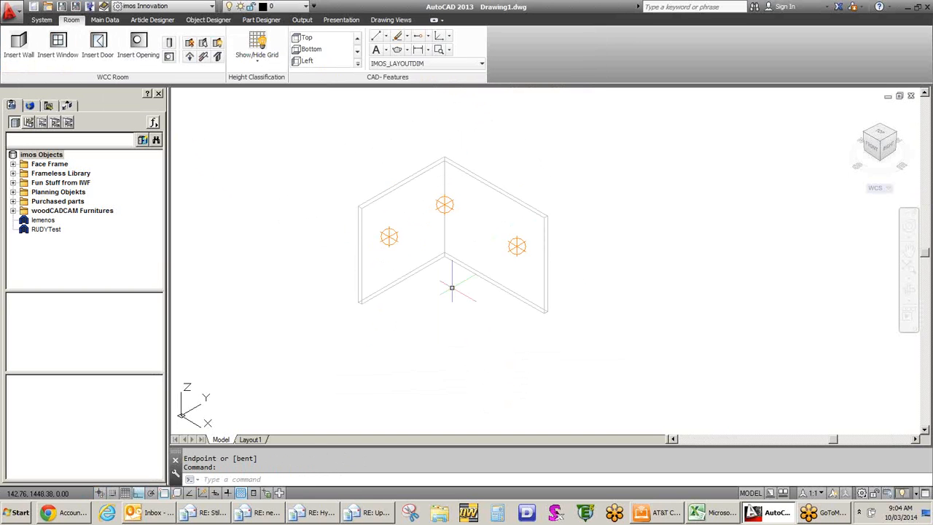
# - Insert two B_2DO frameless base units side by side along the left wall, starting from its outer floor corner, at default size
pyautogui.scroll(2, 447, 280)
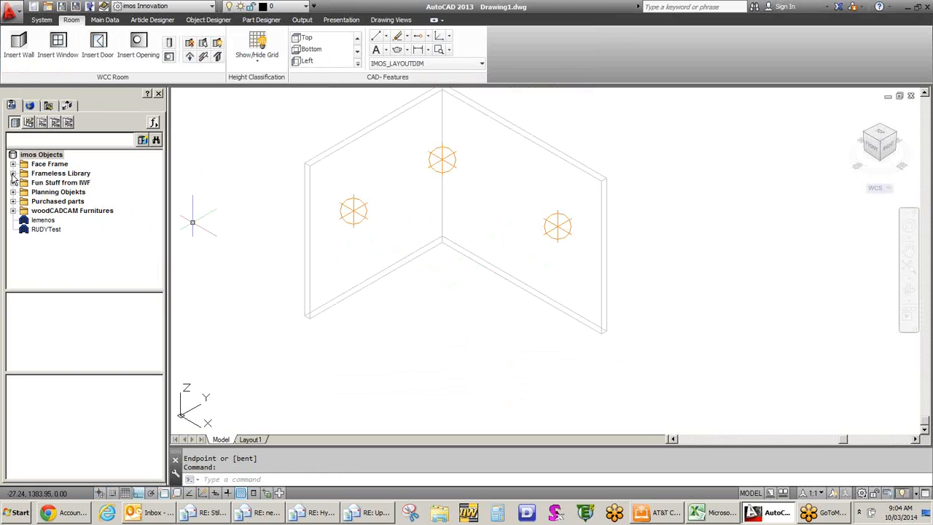
pyautogui.click(12, 175)
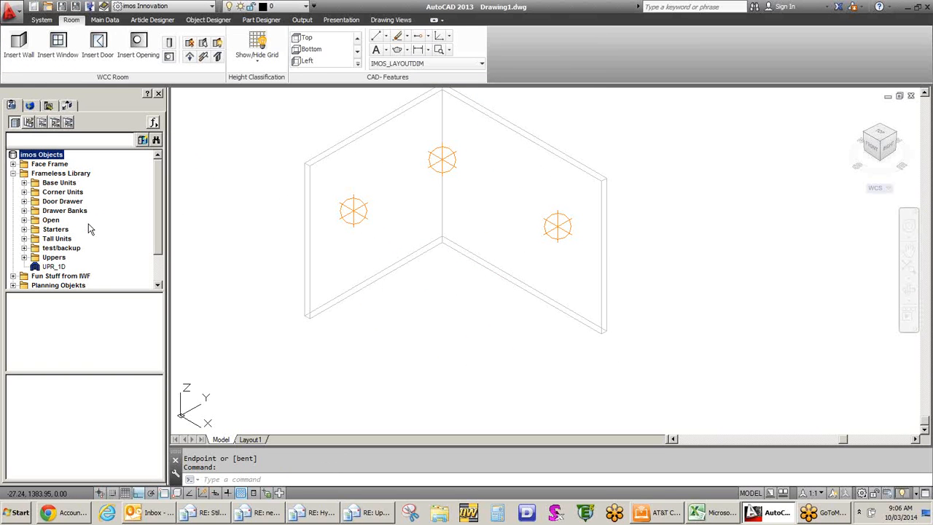
pyautogui.click(24, 183)
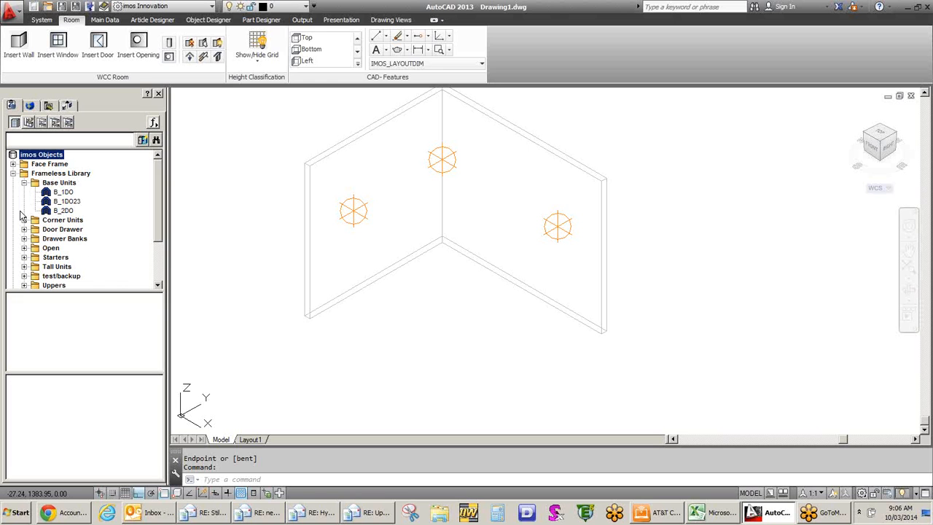
pyautogui.click(66, 211)
pyautogui.doubleClick(66, 210)
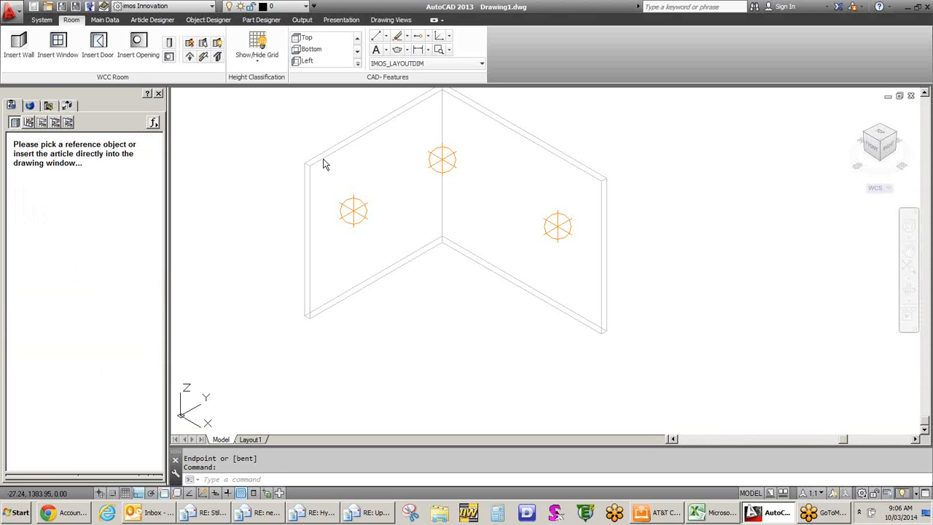
pyautogui.click(324, 162)
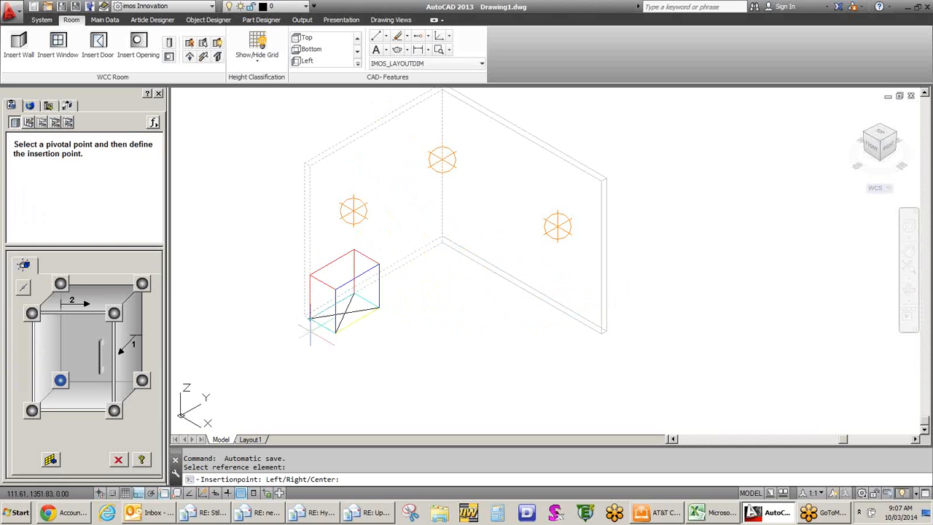
pyautogui.click(309, 318)
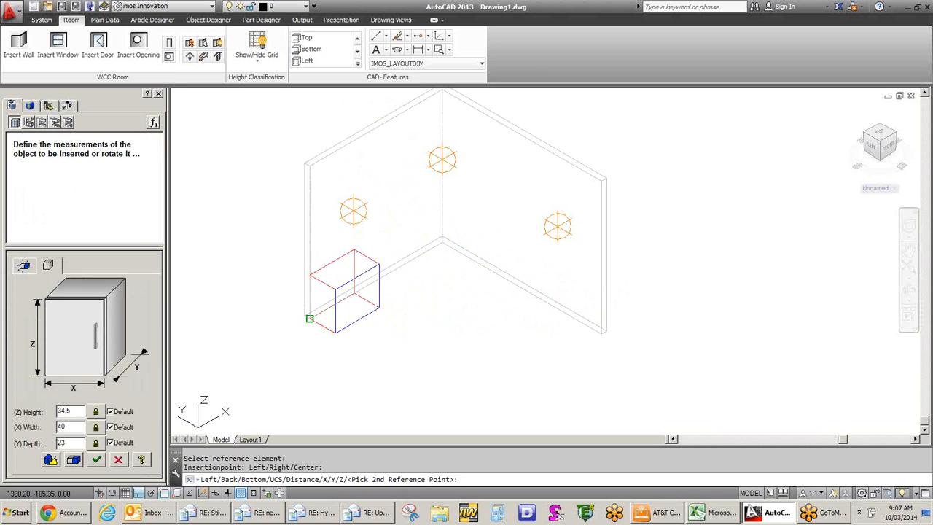
pyautogui.click(73, 460)
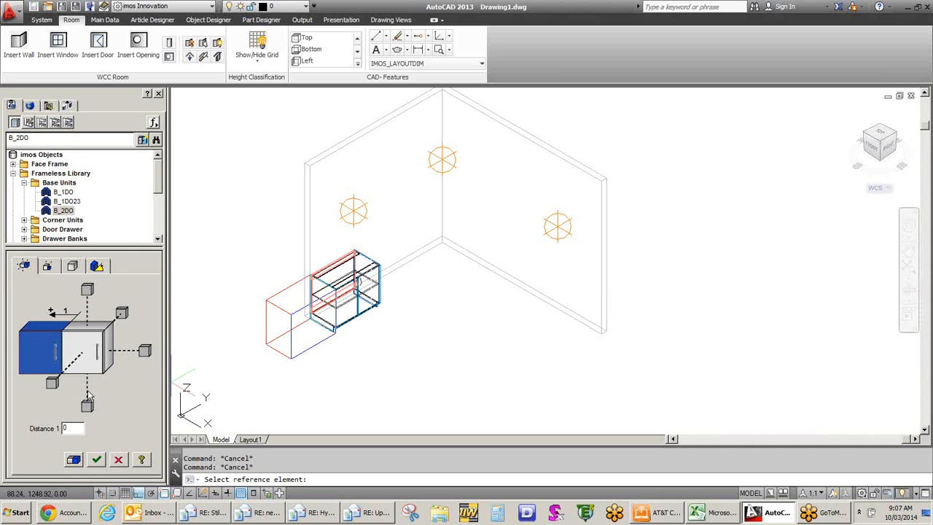
pyautogui.click(144, 352)
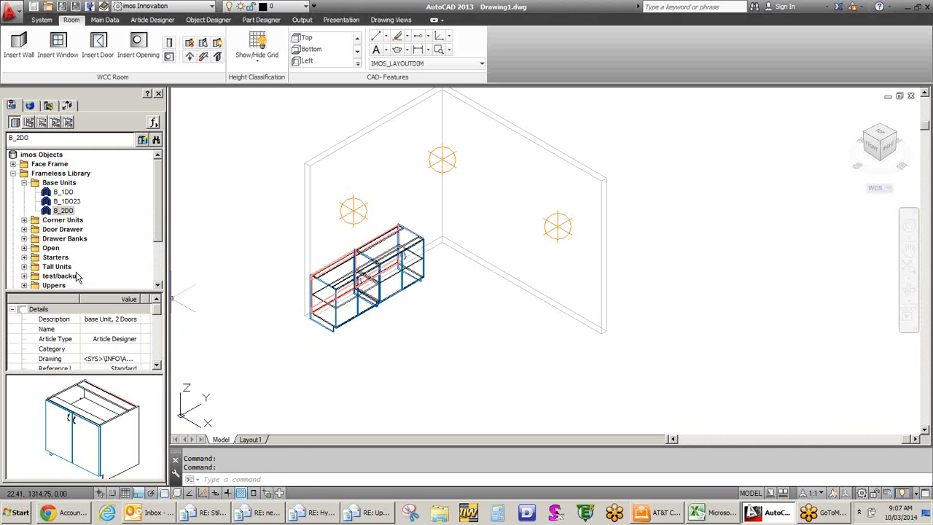
# - Insert a TAL_2DO tall unit directly beside the second base unit, at the end nearer the room corner
pyautogui.click(24, 267)
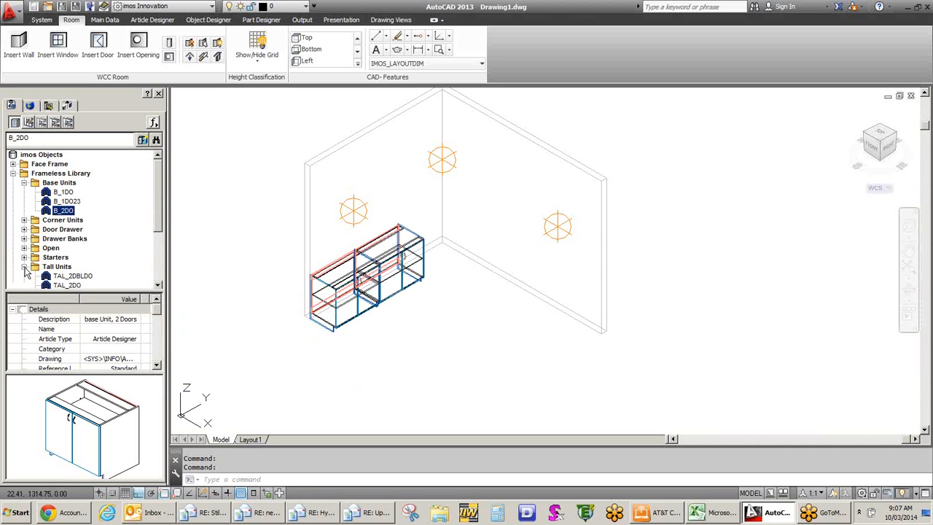
pyautogui.doubleClick(65, 285)
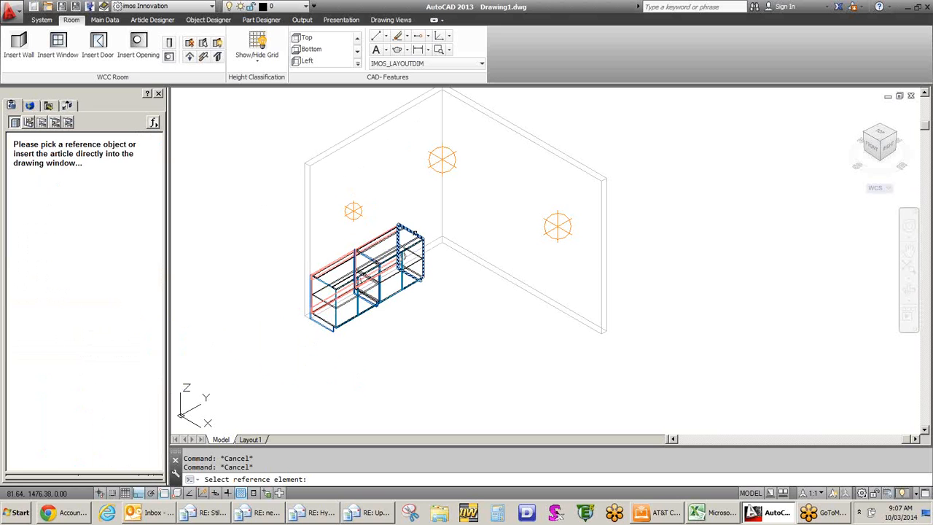
pyautogui.click(410, 252)
pyautogui.click(94, 461)
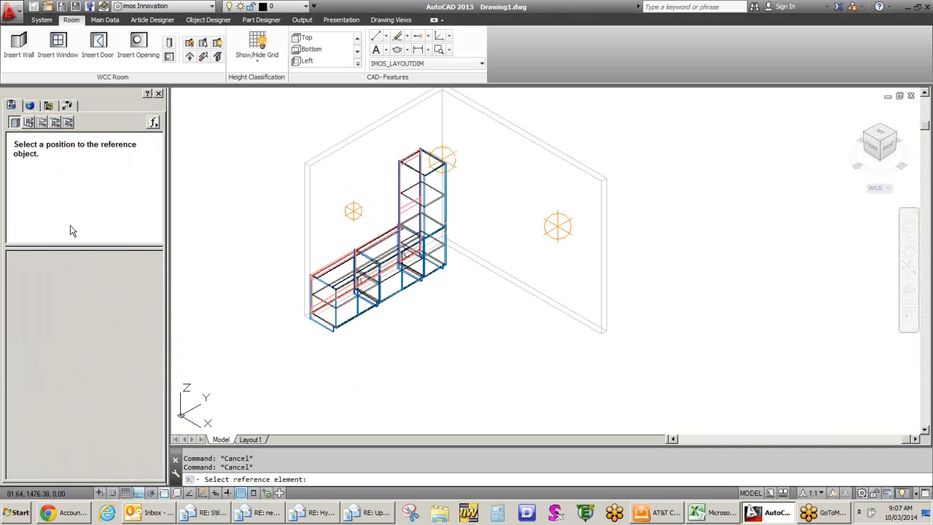
# - Insert a UPR_2DO upper cabinet at its default size at the outer end of the left wall, above the first base unit
pyautogui.moveTo(156, 214); pyautogui.dragTo(156, 247)
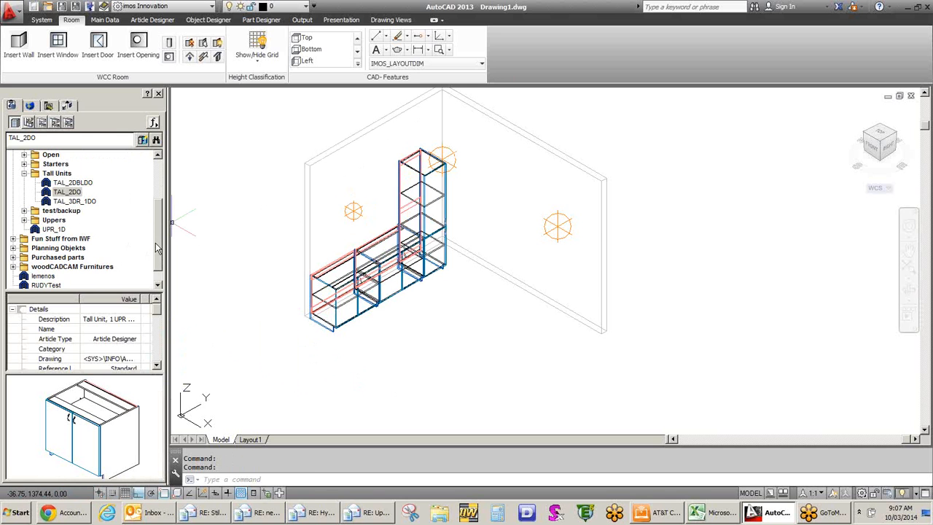
pyautogui.click(25, 220)
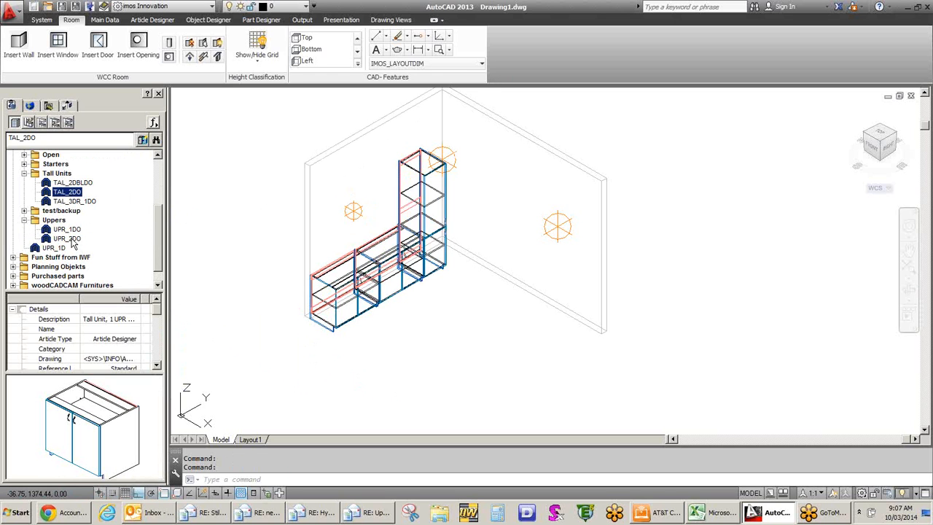
pyautogui.doubleClick(72, 240)
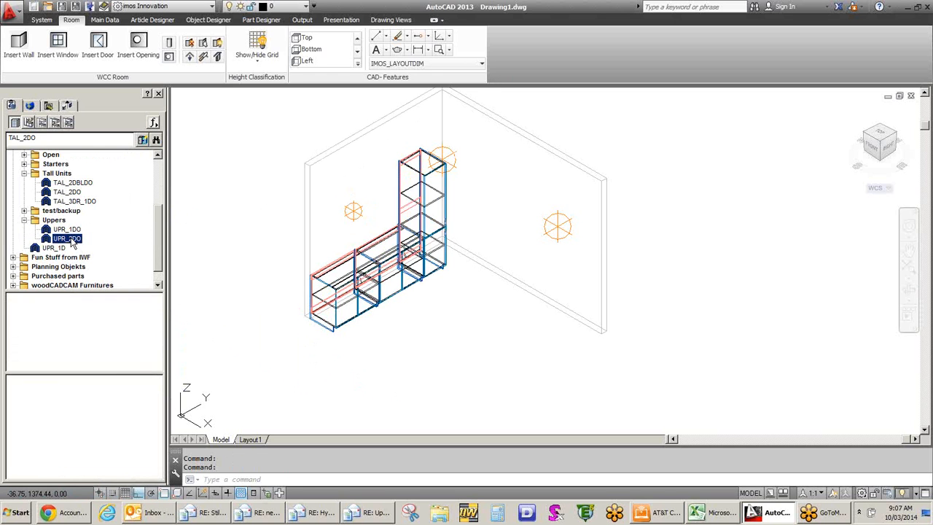
pyautogui.click(316, 178)
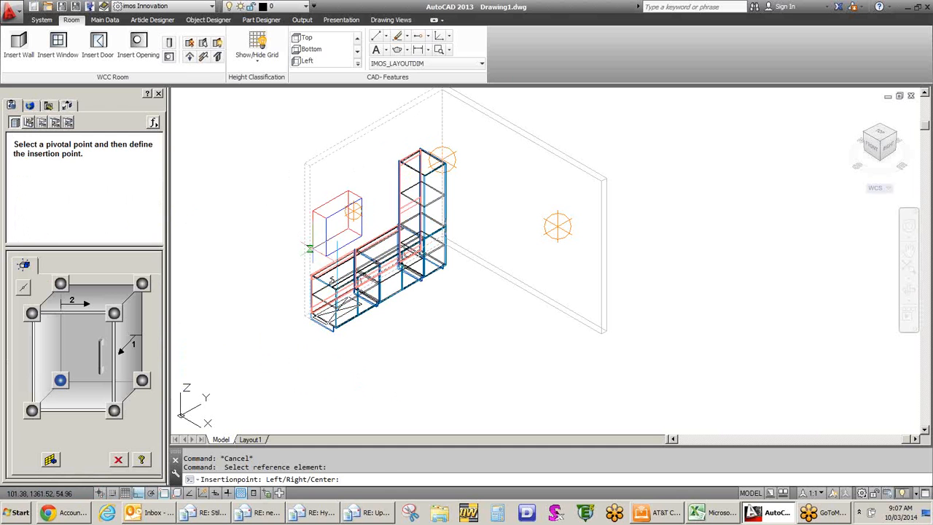
pyautogui.click(311, 252)
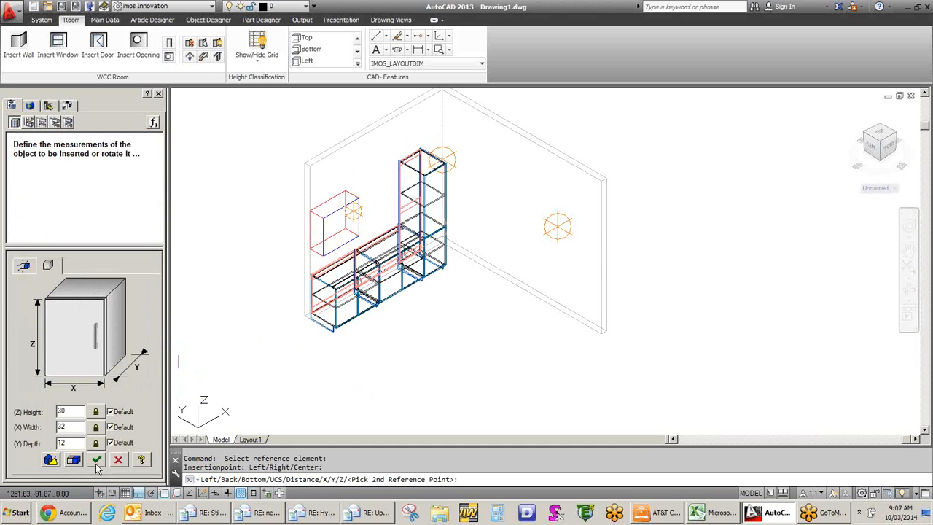
pyautogui.click(96, 460)
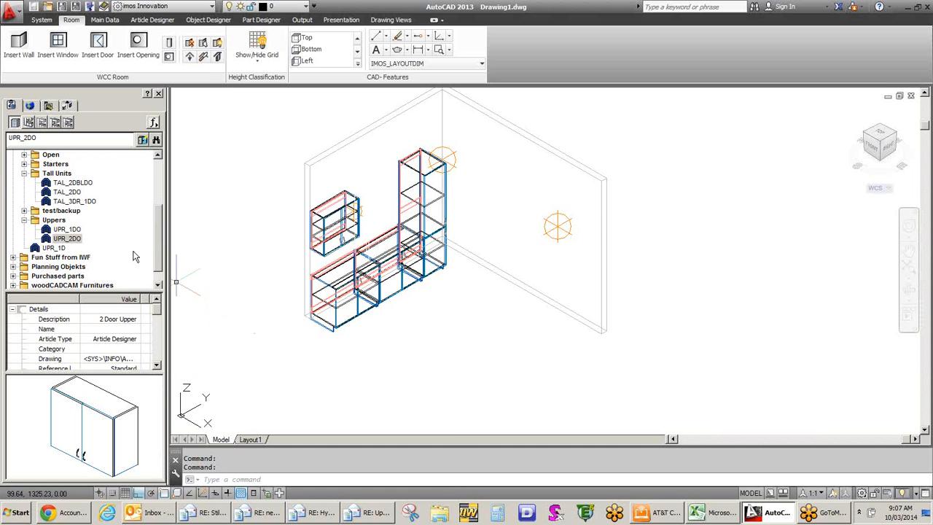
# - Insert a BU_2DO_1DR door-drawer unit against the right wall, with its rear lower right corner at the wall's outer floor corner
pyautogui.scroll(3, 80, 234)
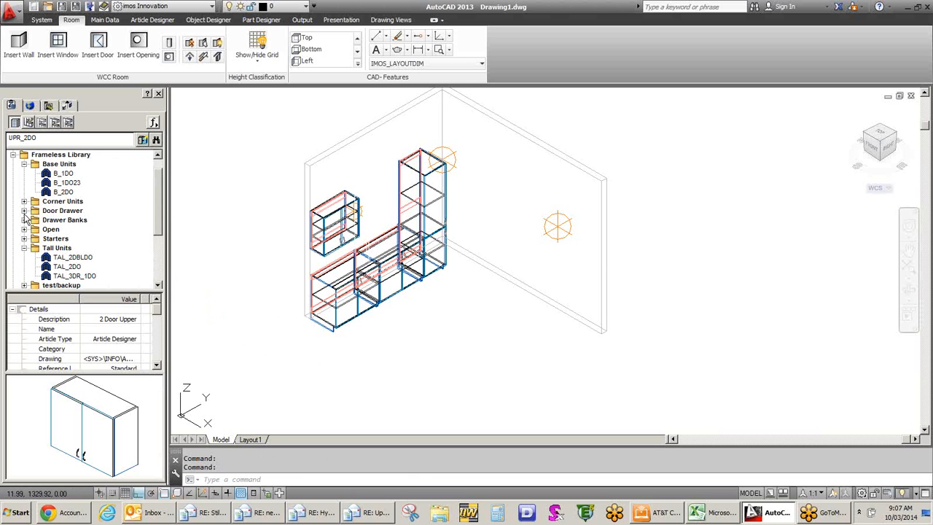
pyautogui.click(24, 211)
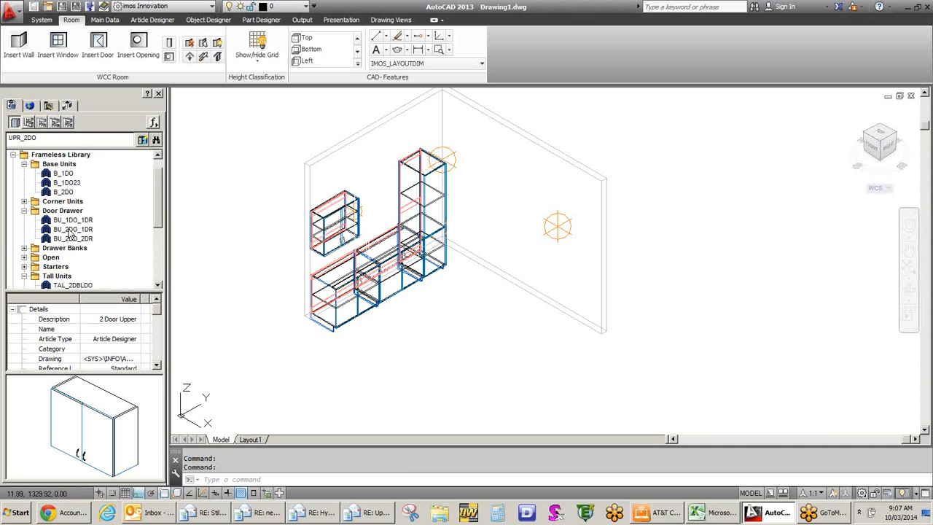
pyautogui.doubleClick(70, 234)
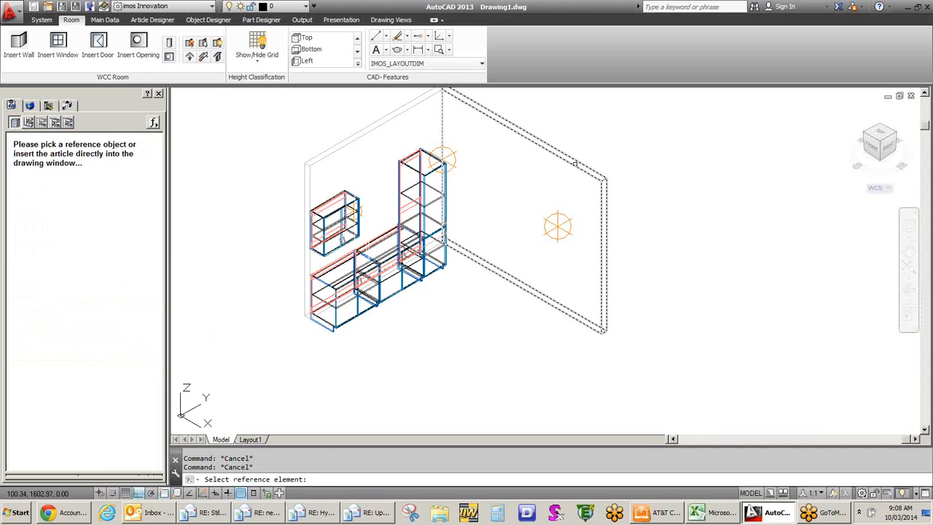
pyautogui.click(575, 164)
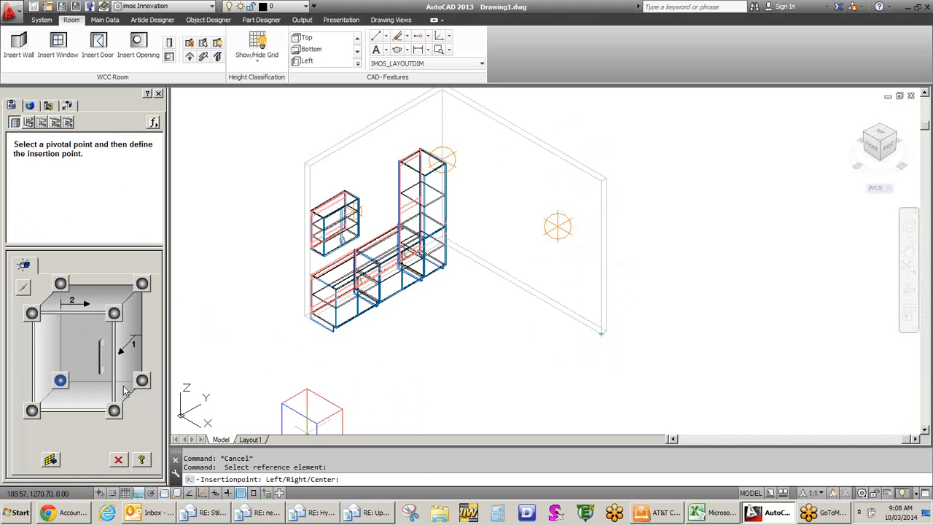
pyautogui.click(141, 380)
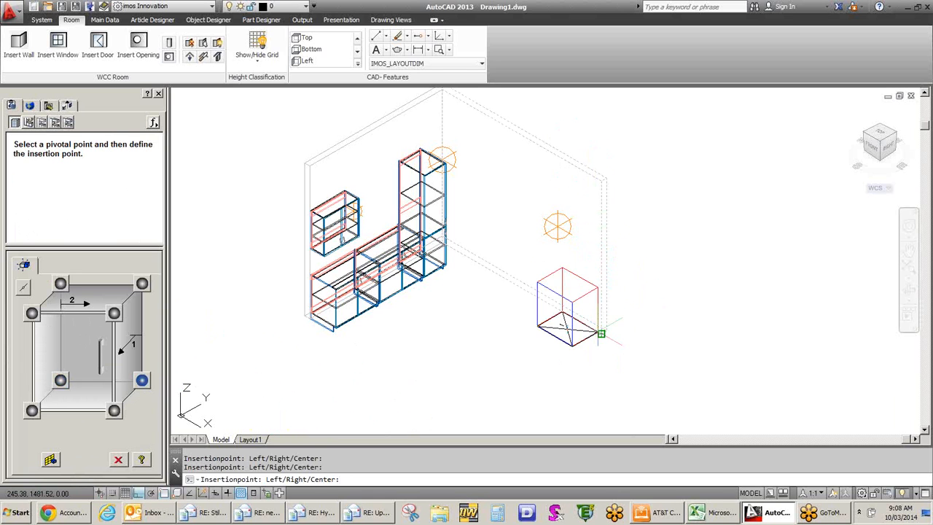
pyautogui.click(600, 334)
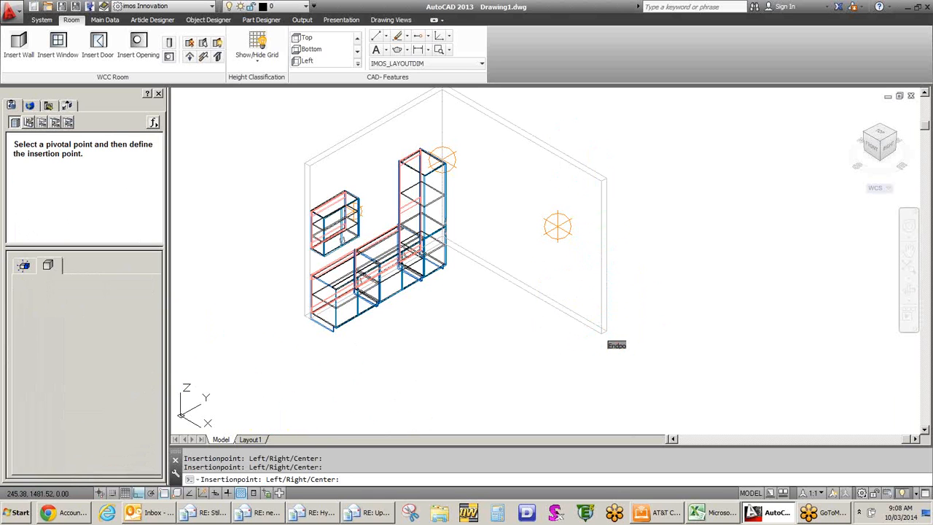
pyautogui.click(74, 460)
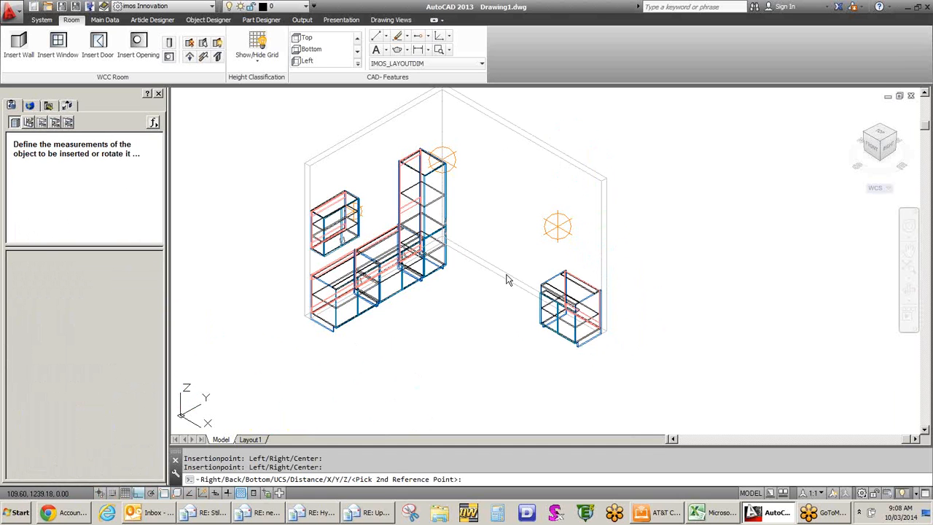
# - Add a second BU_2DO_1DR unit to the left of the first one on the right wall, at distance 0
pyautogui.click(576, 310)
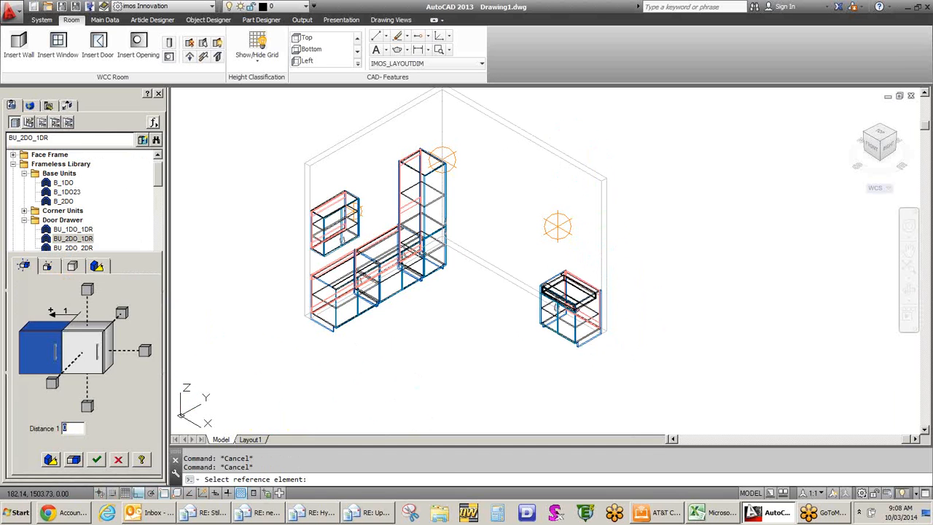
pyautogui.click(29, 351)
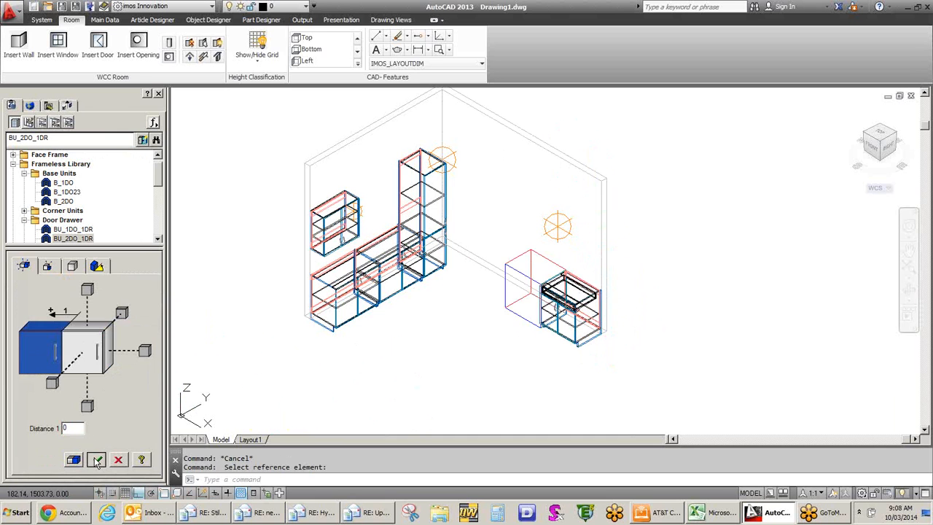
pyautogui.click(97, 460)
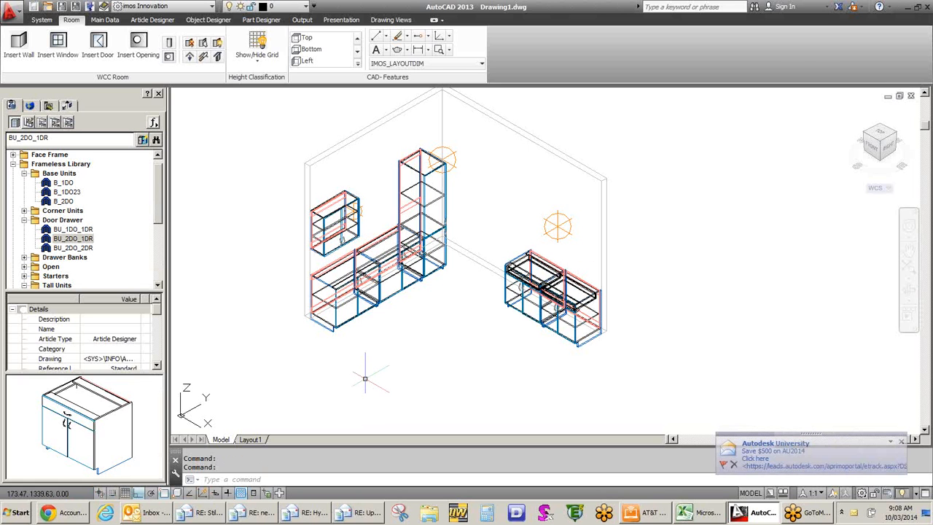
# - Add a W_Surface_2111_Pr40mm work surface across both door-drawer units on the right wall
pyautogui.click(42, 123)
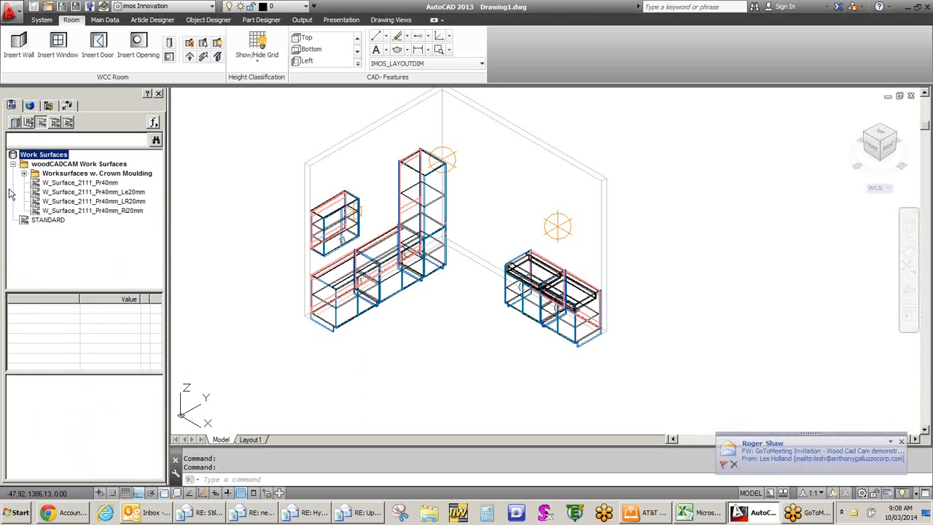
pyautogui.click(70, 183)
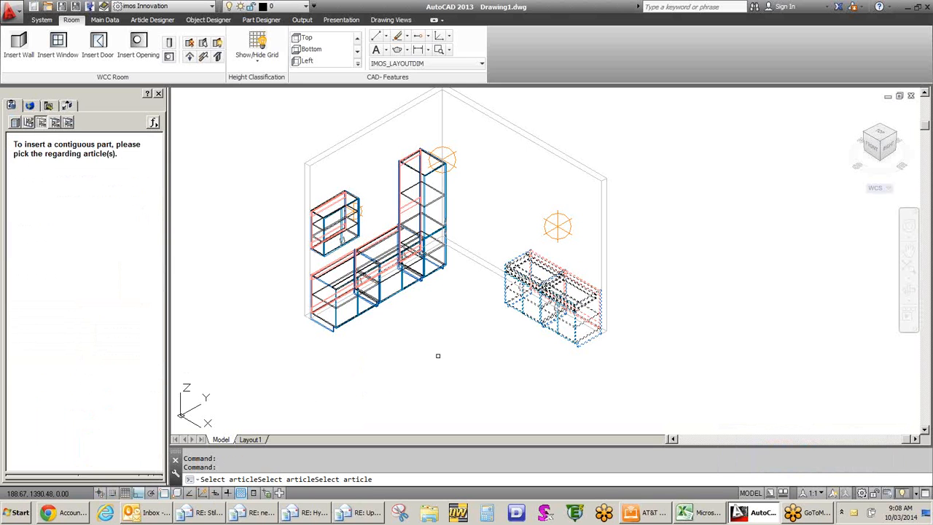
pyautogui.rightClick(437, 355)
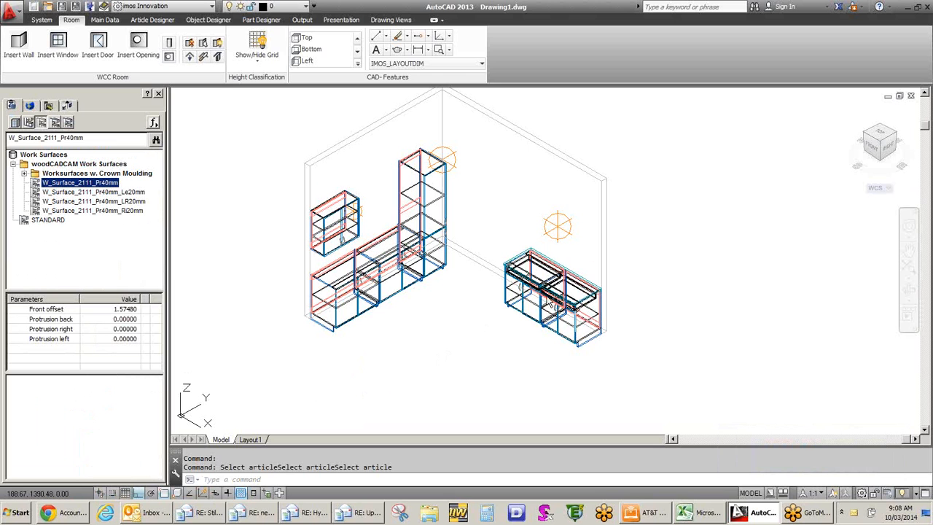
pyautogui.click(441, 318)
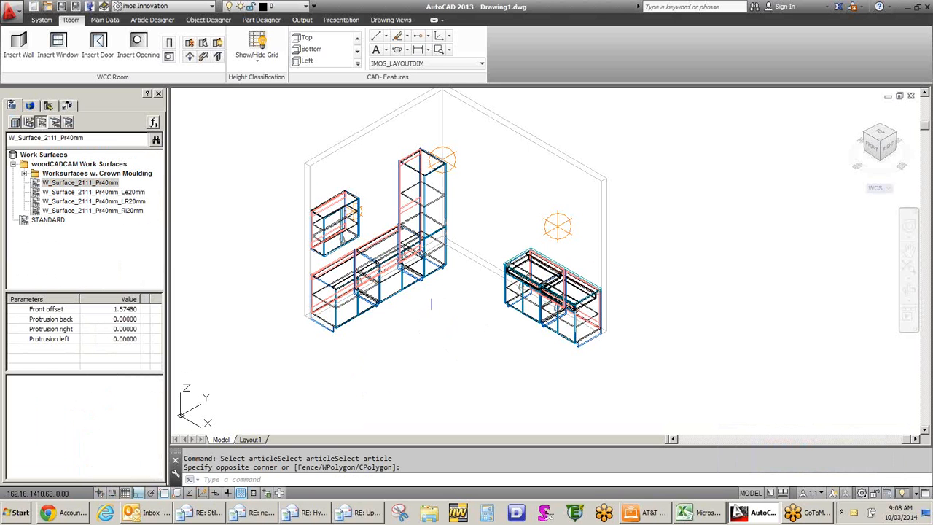
# - Create a 2D plan view of the whole room, placed beside the model on its left, with its title below
pyautogui.scroll(-2, 435, 329)
pyautogui.moveTo(435, 329); pyautogui.dragTo(396, 332, button='middle')
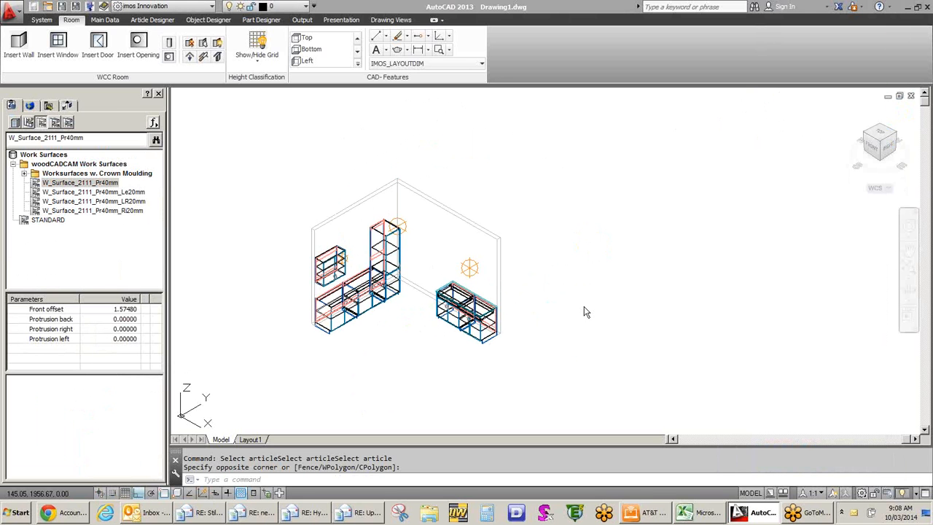
pyautogui.click(398, 22)
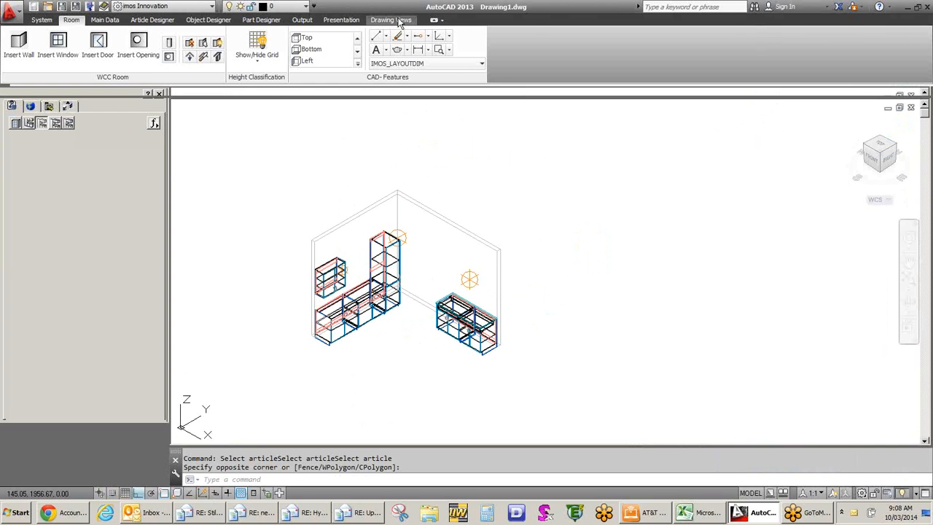
pyautogui.click(584, 382)
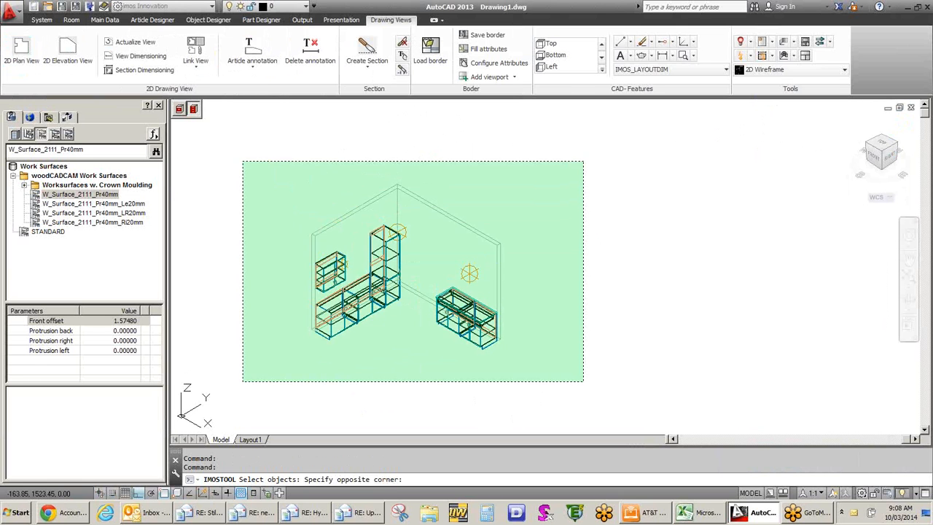
pyautogui.click(242, 161)
pyautogui.press('Return')
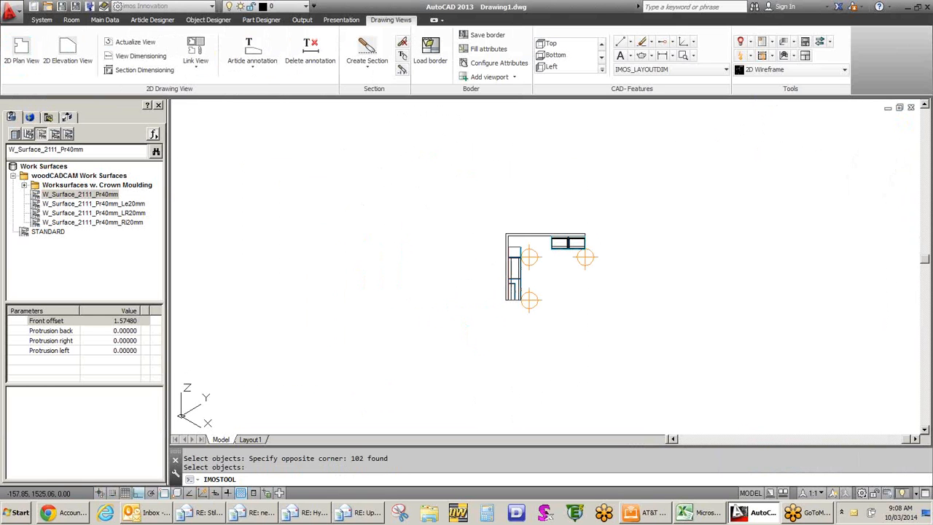
pyautogui.click(311, 236)
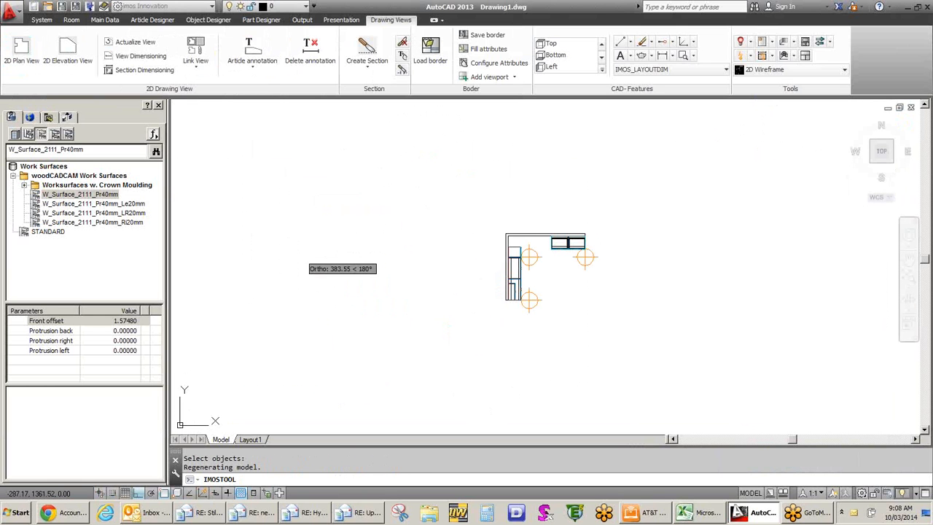
pyautogui.click(305, 334)
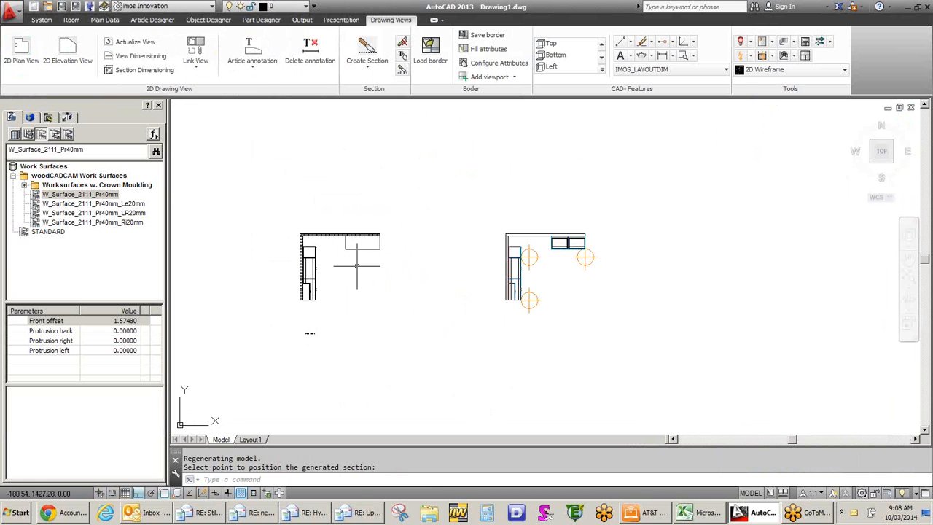
# - Start a 2D elevation view from the plan view, with its viewpoint symbol in the open room area and directed at the left wall
pyautogui.click(70, 45)
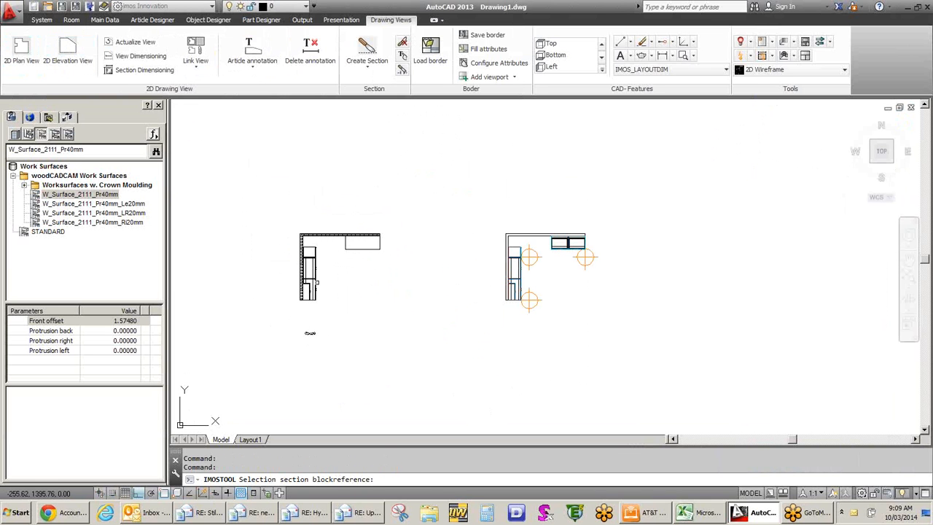
pyautogui.click(310, 333)
pyautogui.scroll(6, 315, 278)
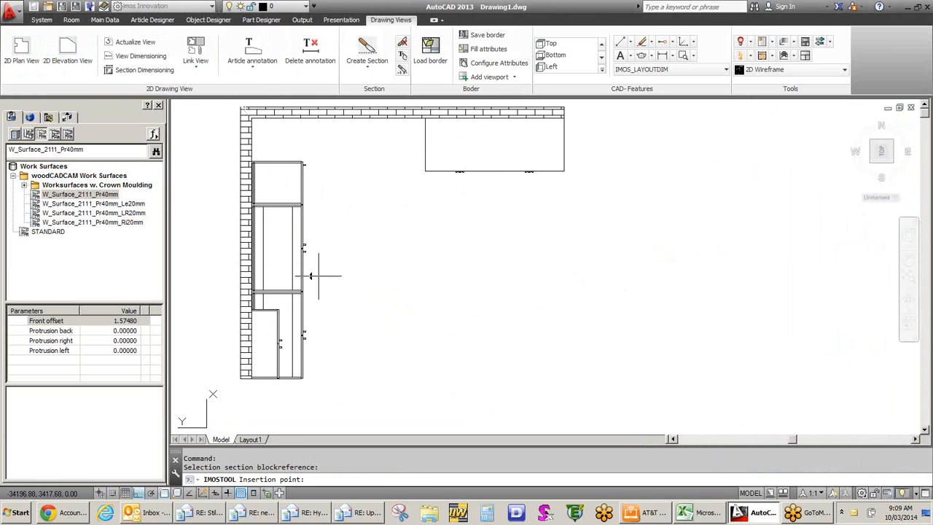
pyautogui.scroll(-3, 376, 278)
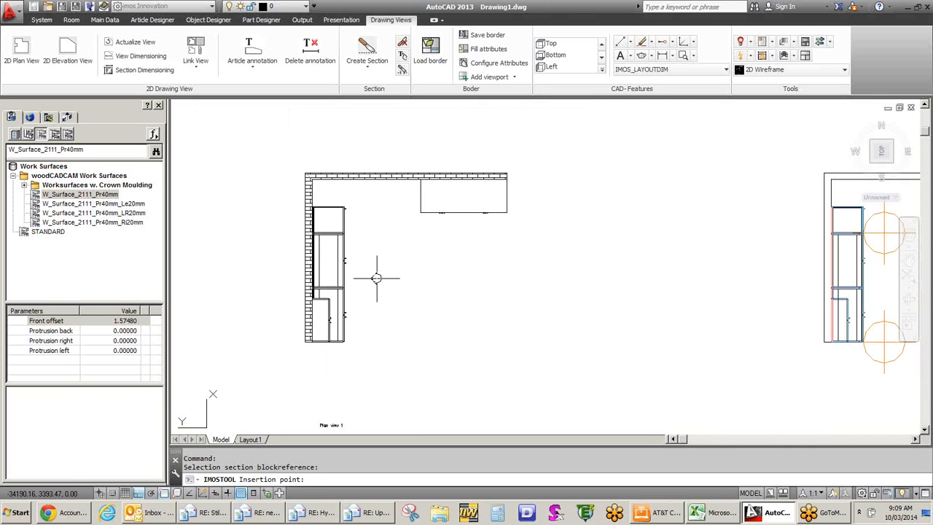
pyautogui.click(446, 280)
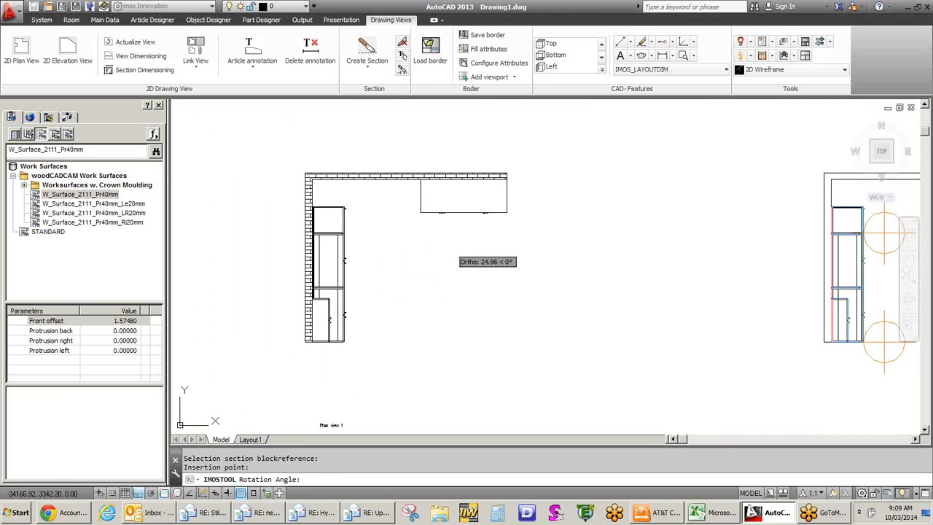
pyautogui.click(450, 248)
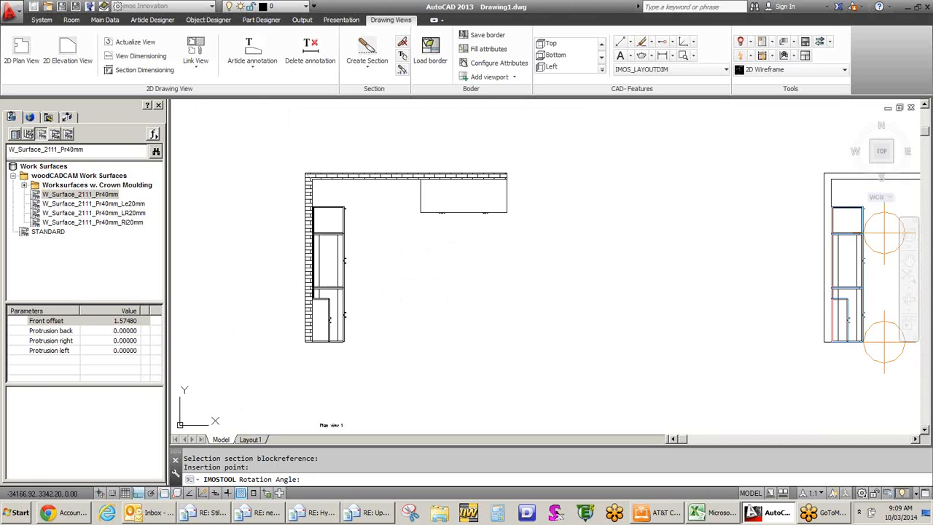
# - Place the left wall's elevation to the left of the plan view, with its title below it
pyautogui.scroll(-4, 554, 284)
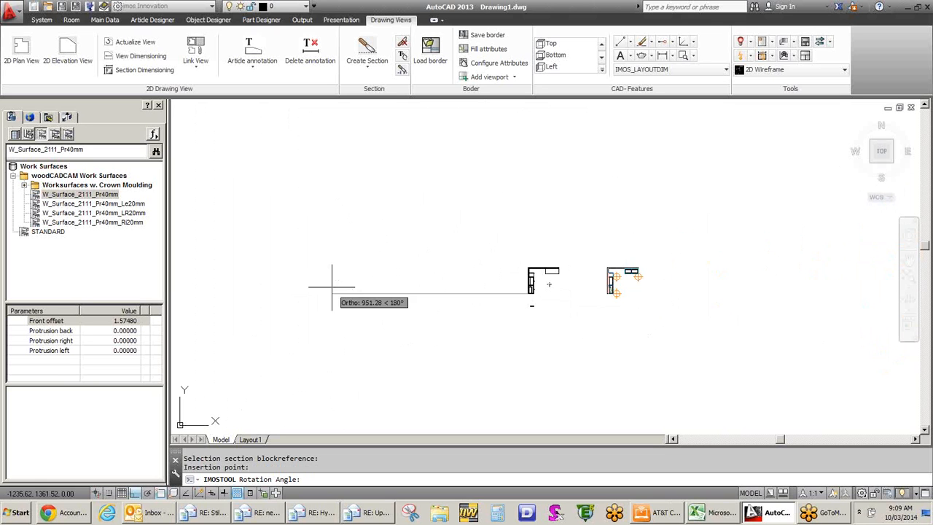
pyautogui.click(422, 307)
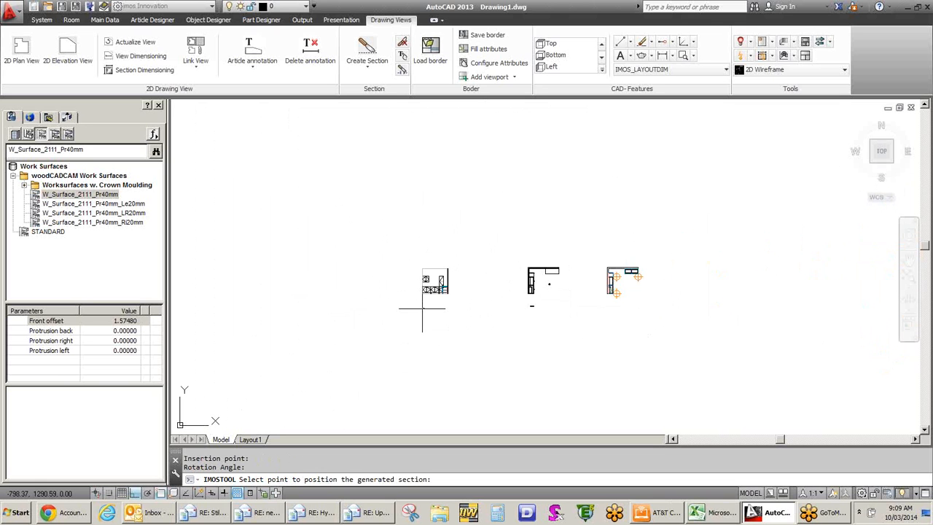
pyautogui.scroll(4, 442, 313)
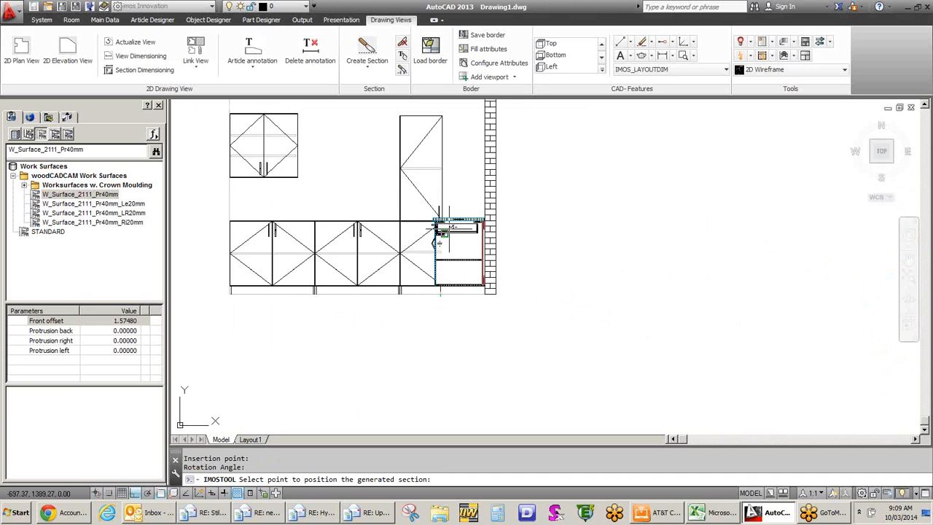
pyautogui.scroll(-4, 459, 270)
pyautogui.click(407, 339)
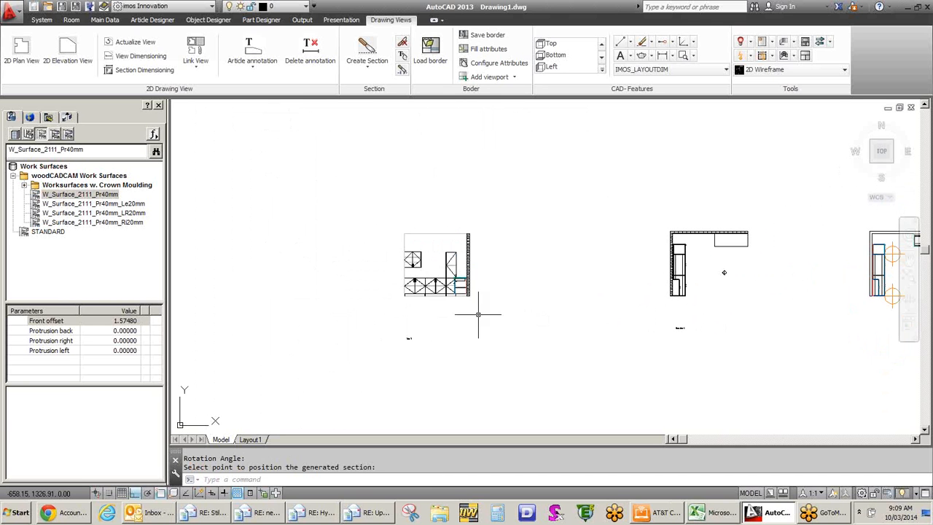
# - Define a vertical section through the upper cabinet and the base unit below it in the elevation, picking the upper side left of the line
pyautogui.moveTo(510, 312); pyautogui.dragTo(431, 325, button='middle')
pyautogui.scroll(-4, 420, 314)
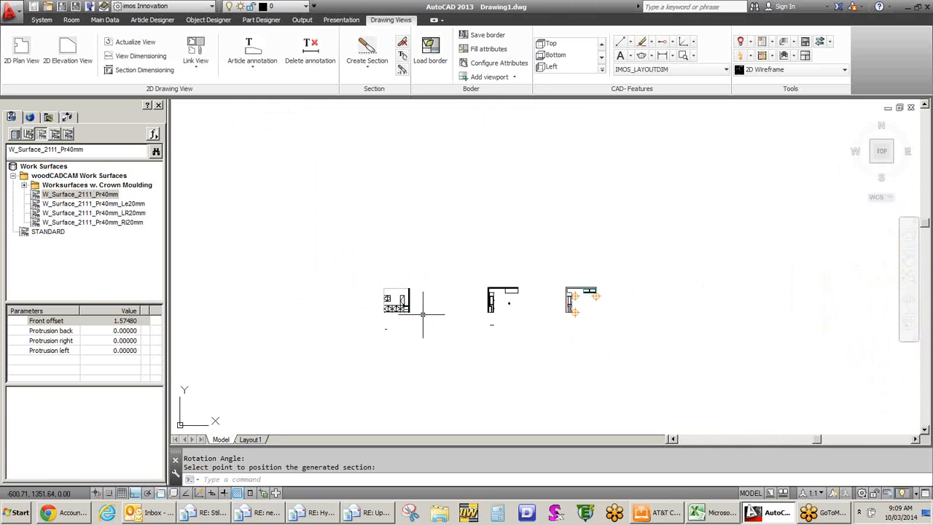
pyautogui.scroll(4, 423, 313)
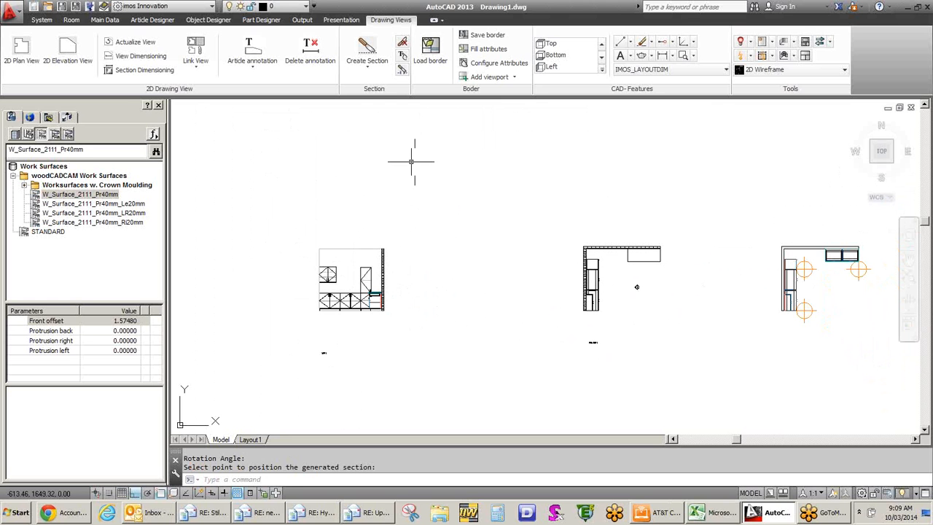
pyautogui.click(367, 48)
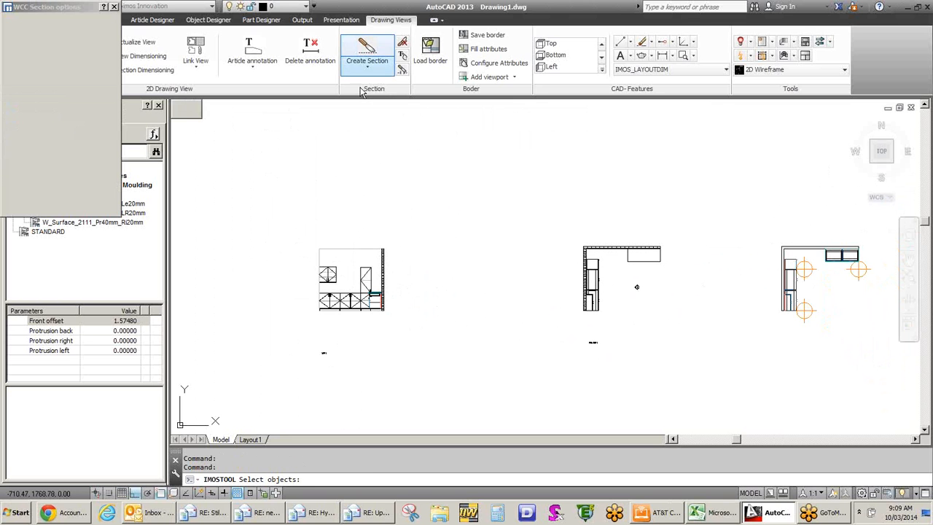
pyautogui.scroll(4, 325, 288)
pyautogui.click(328, 253)
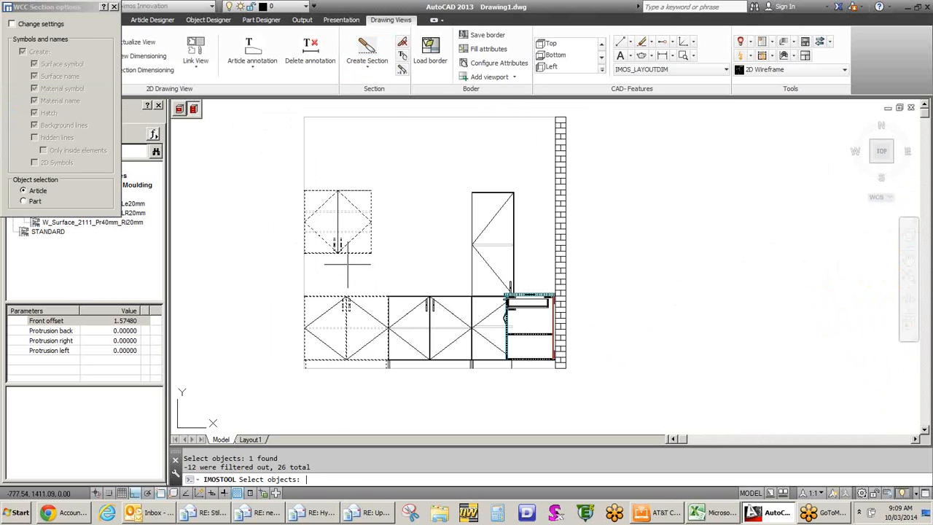
pyautogui.press('Return')
pyautogui.click(338, 395)
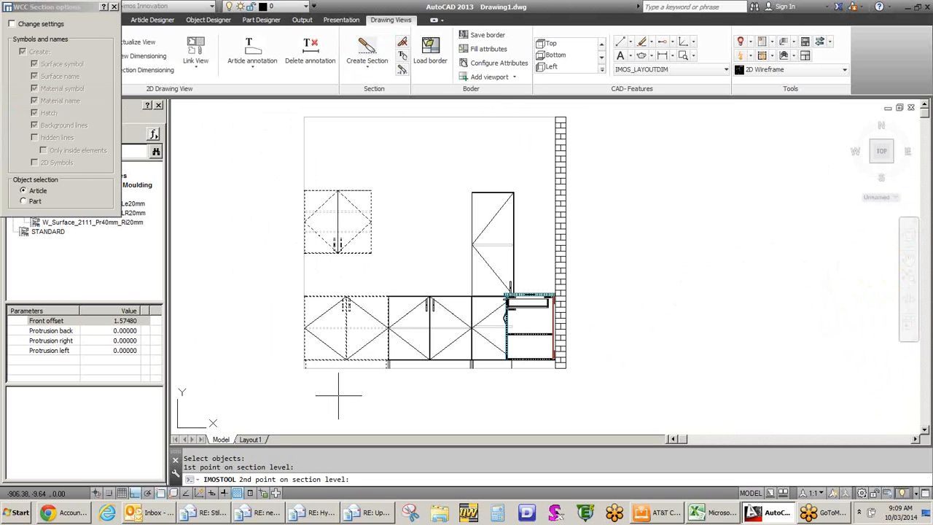
pyautogui.click(342, 154)
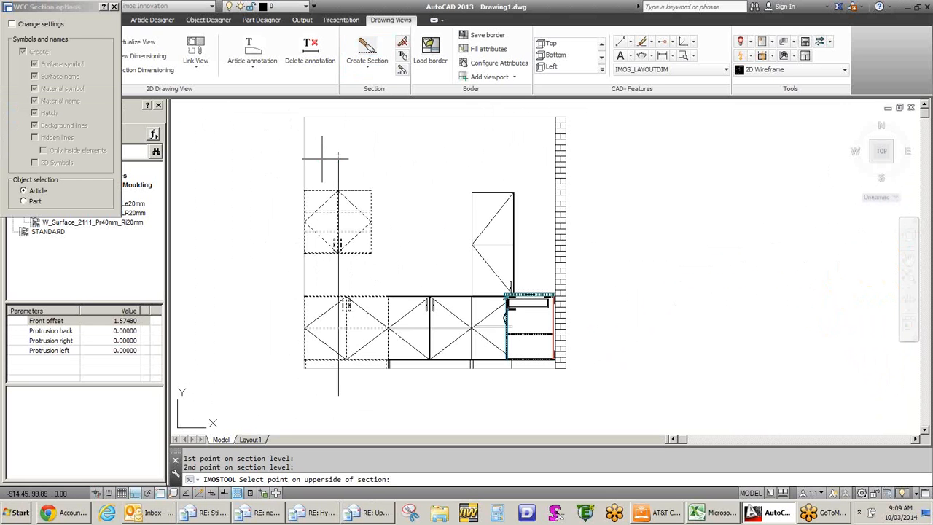
pyautogui.click(321, 162)
# - Name the section A and place it to the left of the elevation, with its title below
pyautogui.scroll(-5, 365, 197)
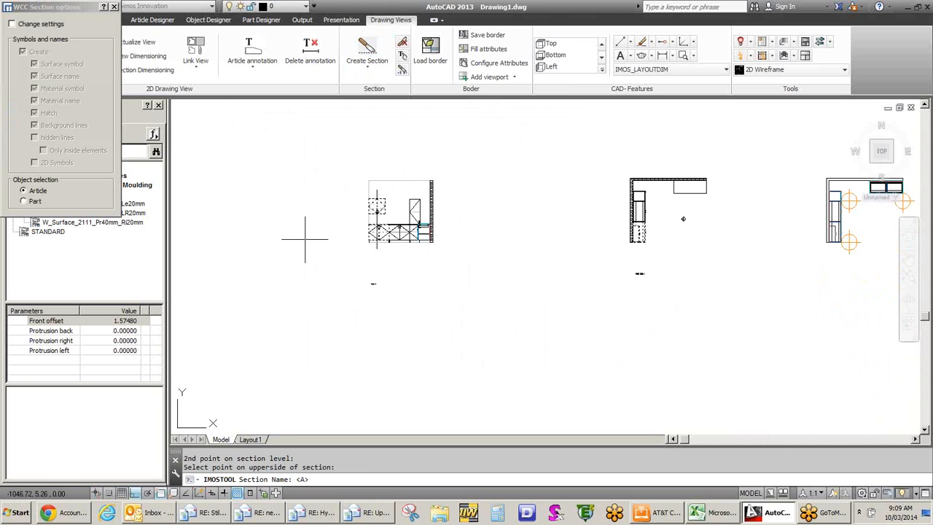
pyautogui.press('Return')
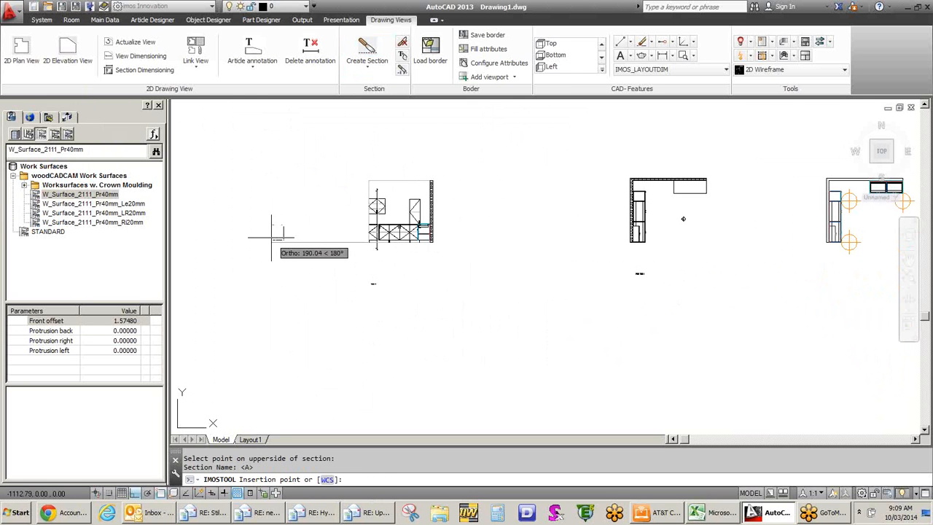
pyautogui.click(274, 237)
pyautogui.click(271, 259)
# - Update Section A-A by adding the left wall from the room model to its objects
pyautogui.scroll(5, 269, 210)
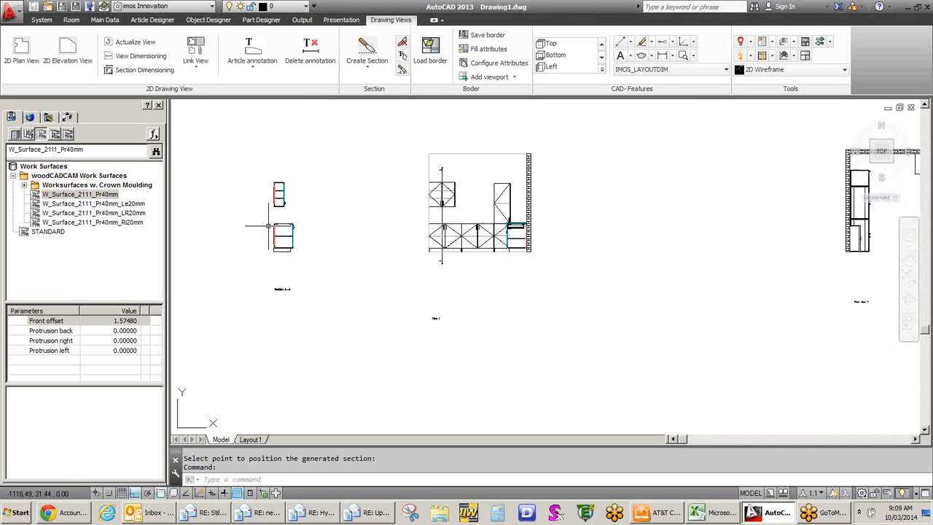
pyautogui.click(367, 67)
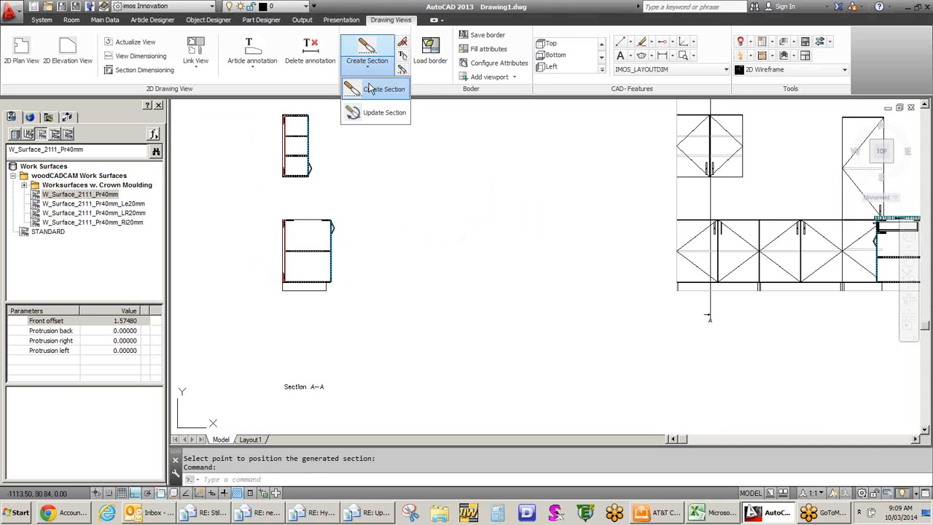
pyautogui.click(373, 113)
pyautogui.click(308, 250)
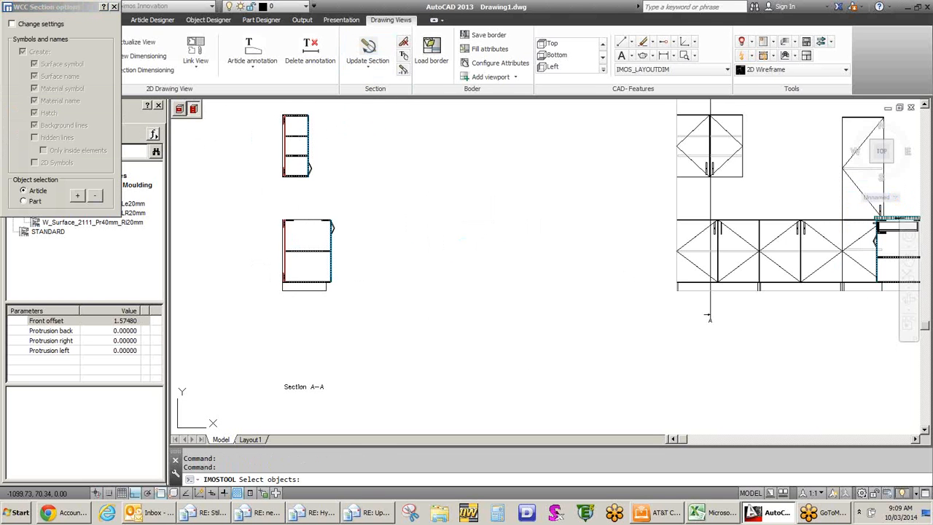
pyautogui.click(77, 197)
pyautogui.scroll(-6, 436, 186)
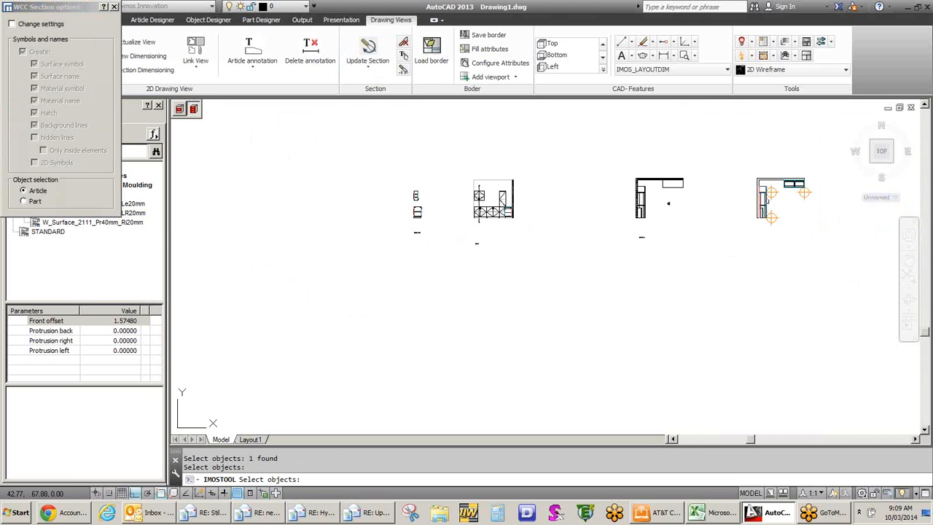
pyautogui.scroll(6, 758, 194)
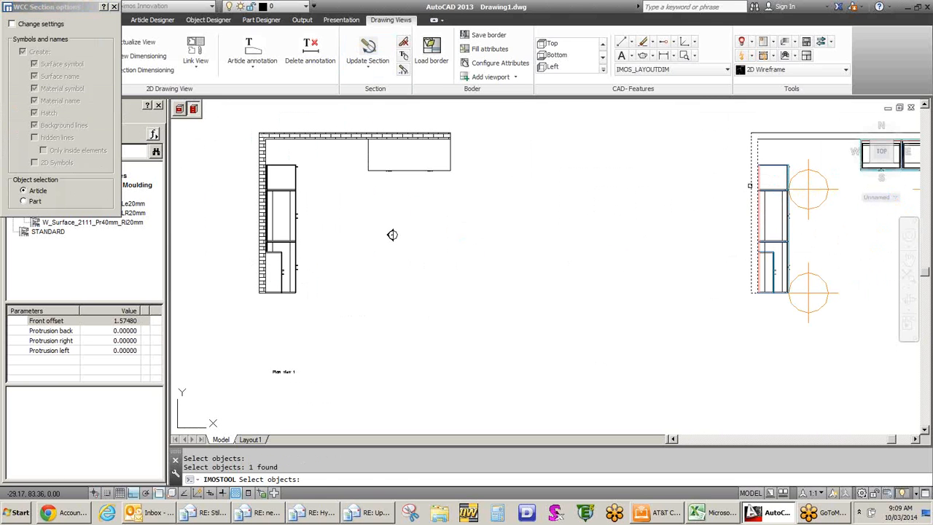
pyautogui.press('Return')
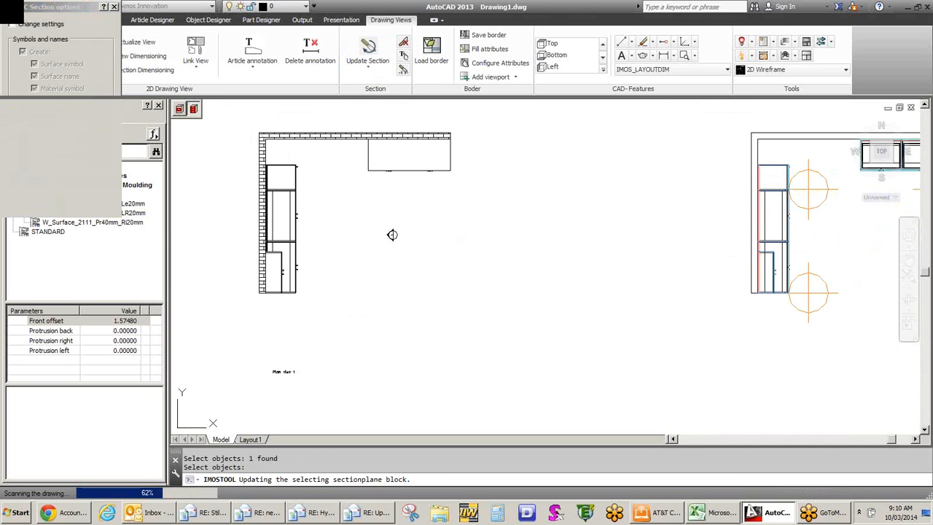
pyautogui.scroll(-6, 775, 232)
pyautogui.scroll(2, 716, 234)
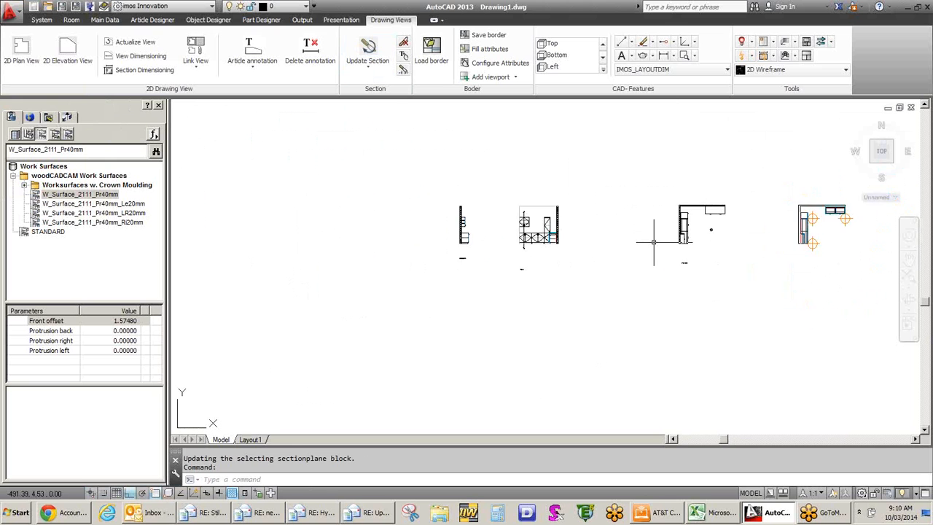
pyautogui.scroll(2, 580, 240)
pyautogui.scroll(4, 401, 244)
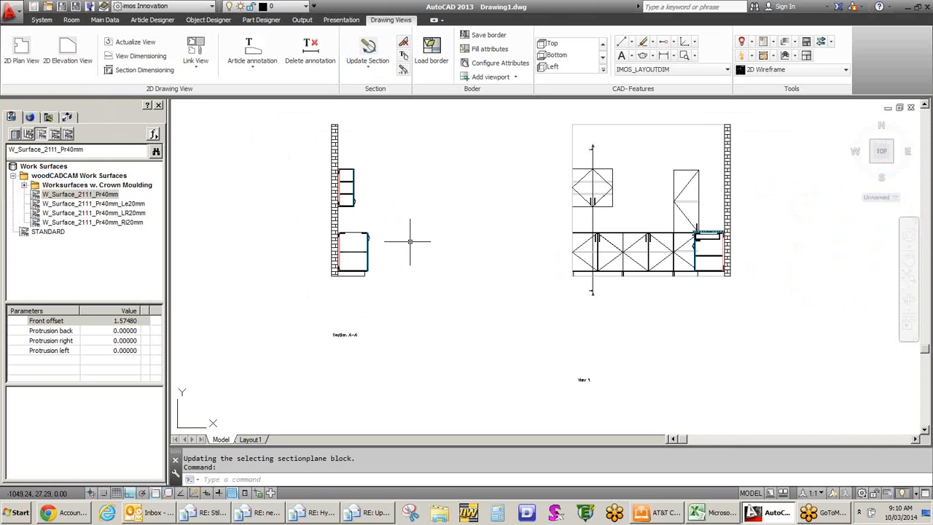
# - Define a horizontal section through the base units and tall cabinet in the elevation, picking the upper side above the line
pyautogui.click(368, 70)
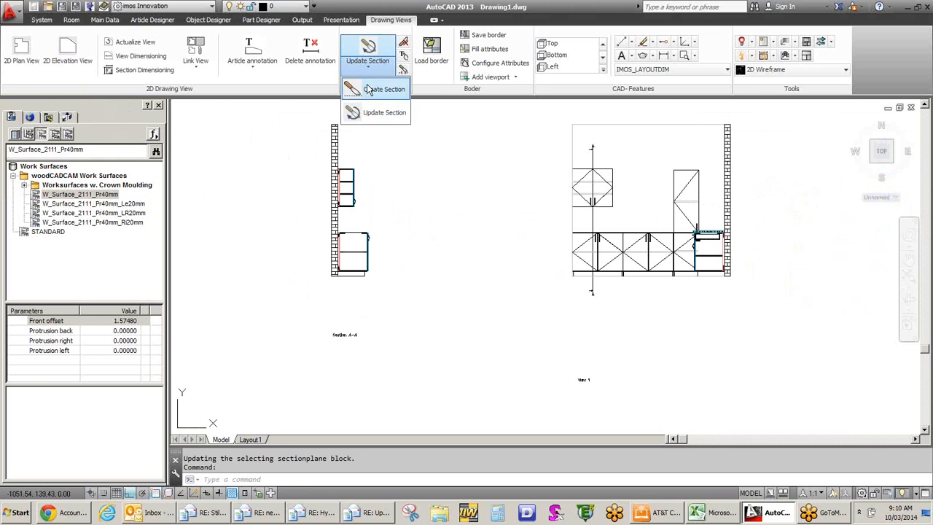
pyautogui.click(371, 89)
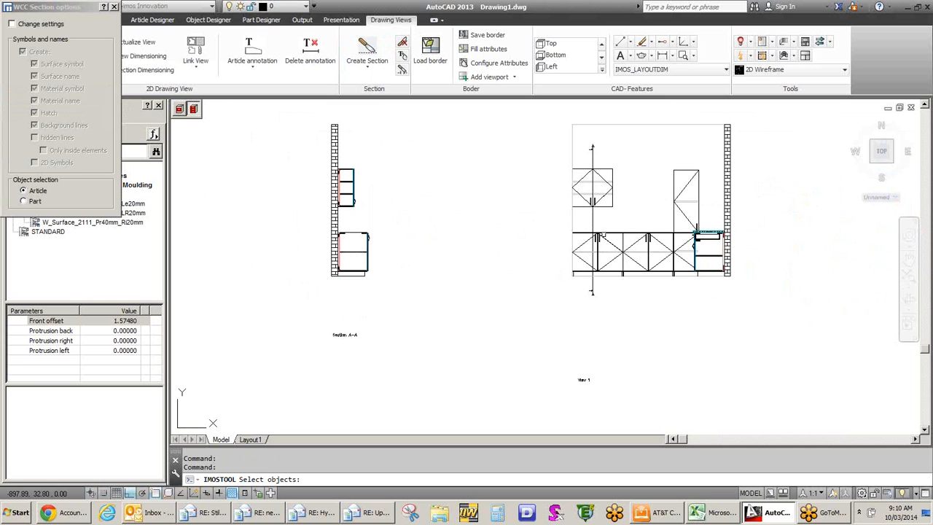
pyautogui.click(678, 231)
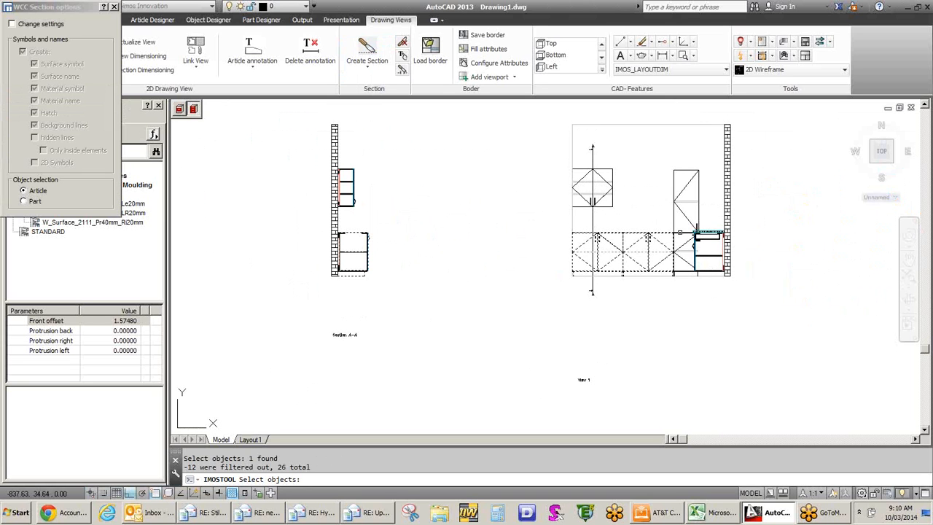
pyautogui.press('Return')
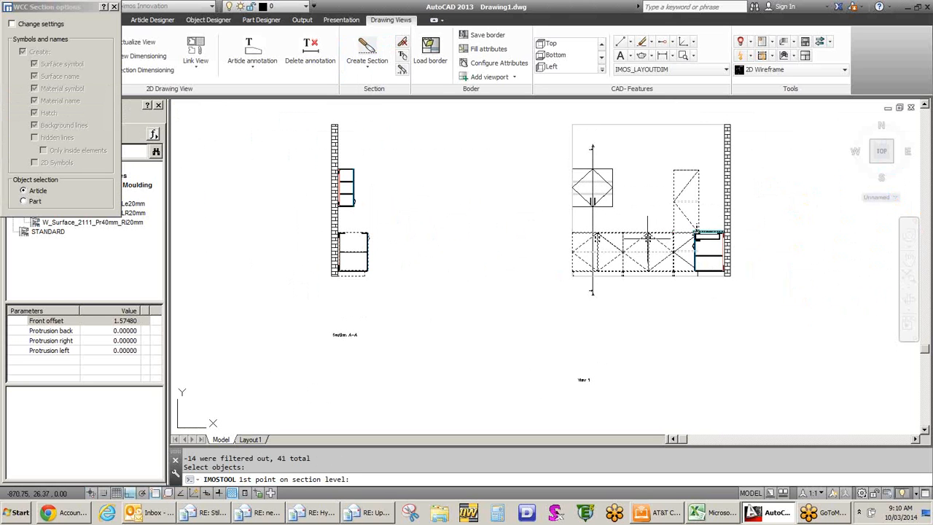
pyautogui.click(561, 247)
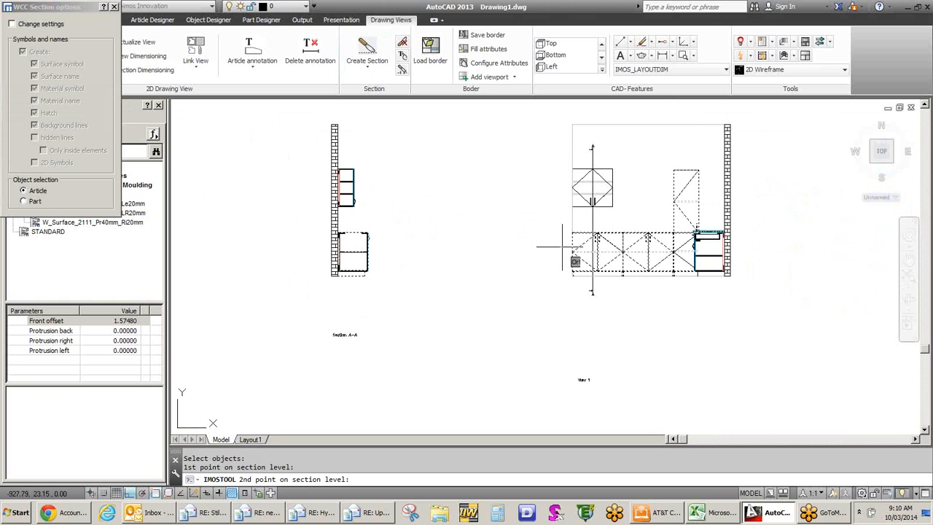
pyautogui.click(768, 247)
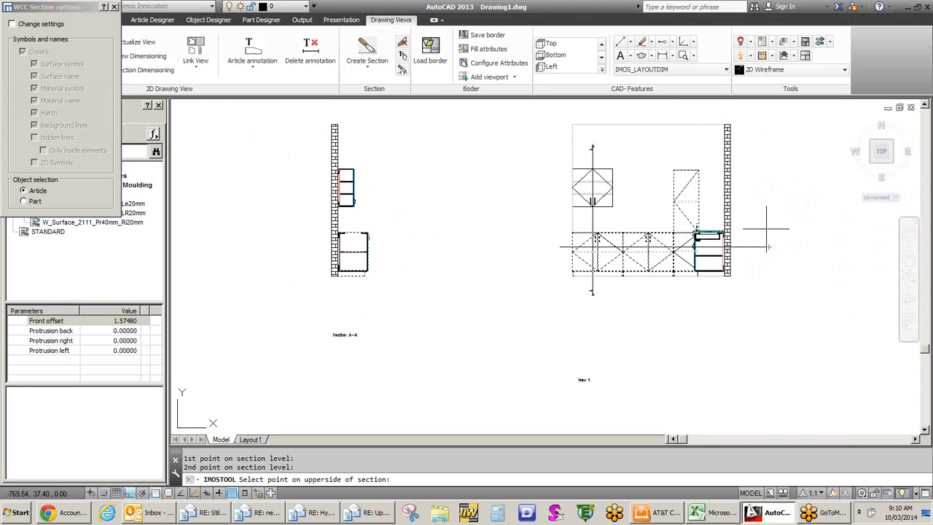
pyautogui.click(764, 214)
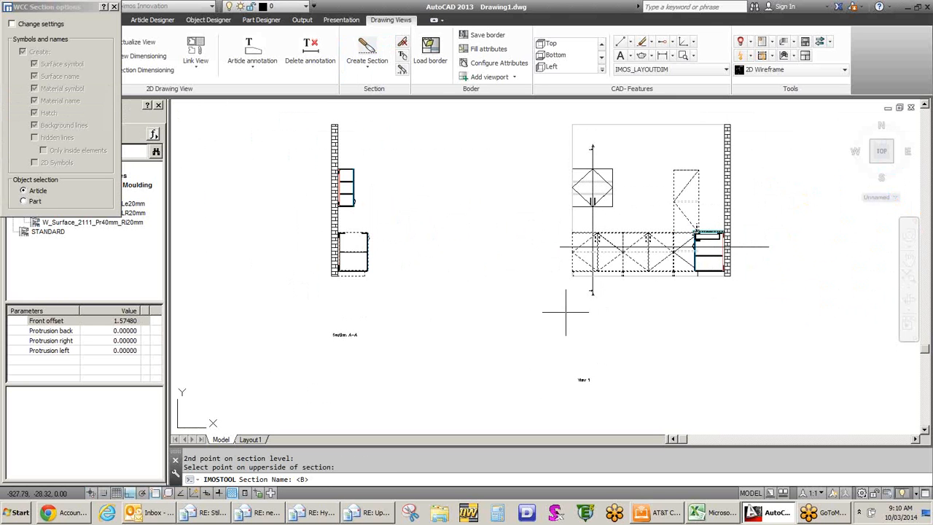
# - Name the section B and place it below the elevation, with its title underneath
pyautogui.press('Return')
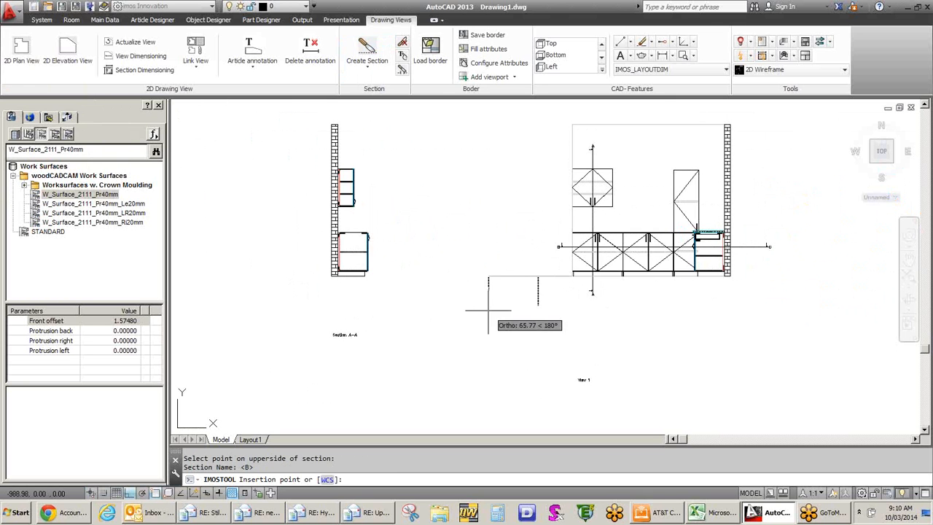
pyautogui.scroll(-3, 496, 306)
pyautogui.scroll(-2, 532, 375)
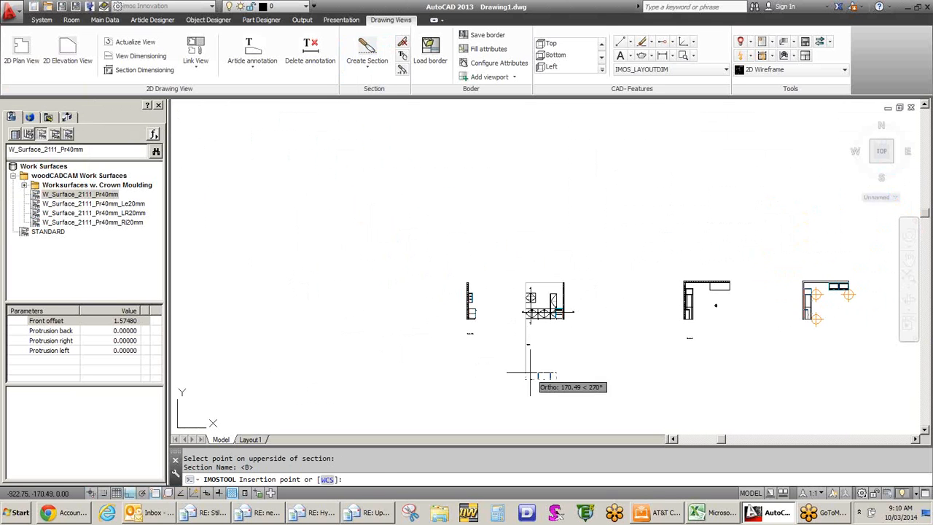
pyautogui.click(532, 375)
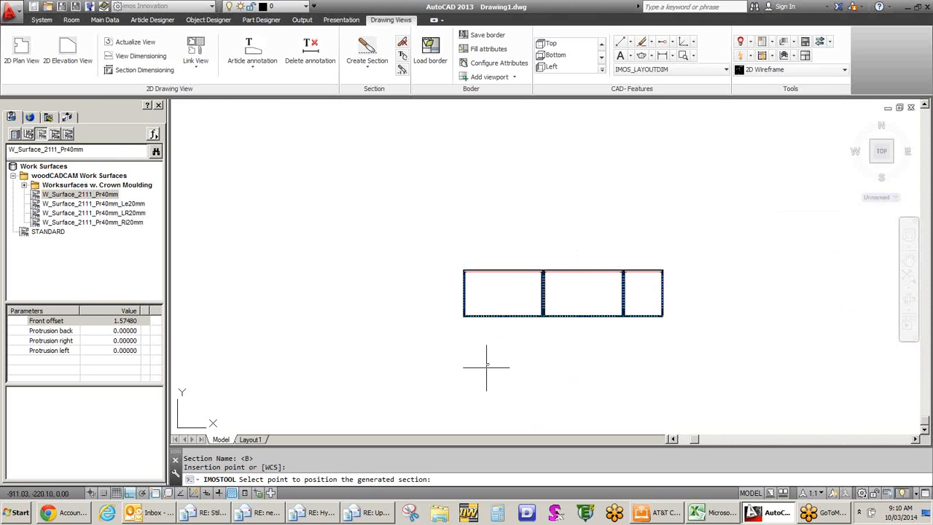
pyautogui.click(518, 289)
pyautogui.scroll(-4, 520, 288)
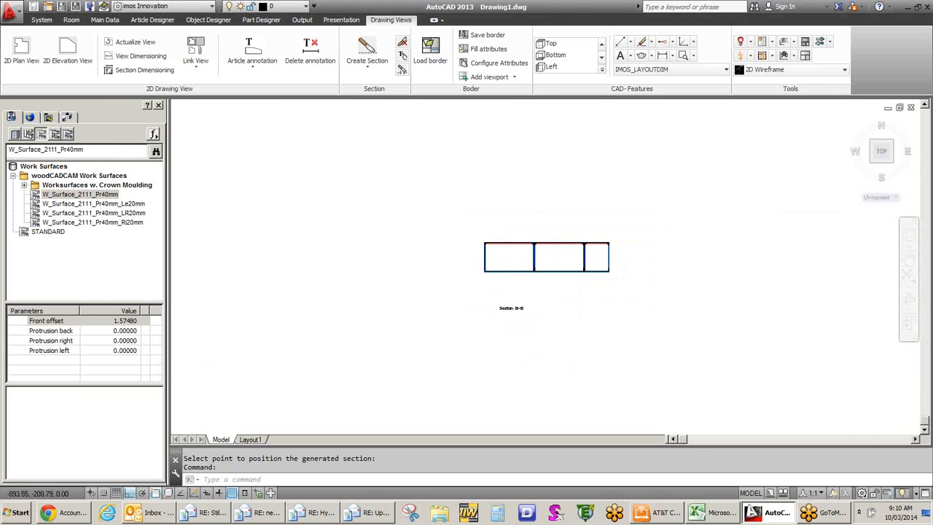
pyautogui.scroll(-4, 520, 290)
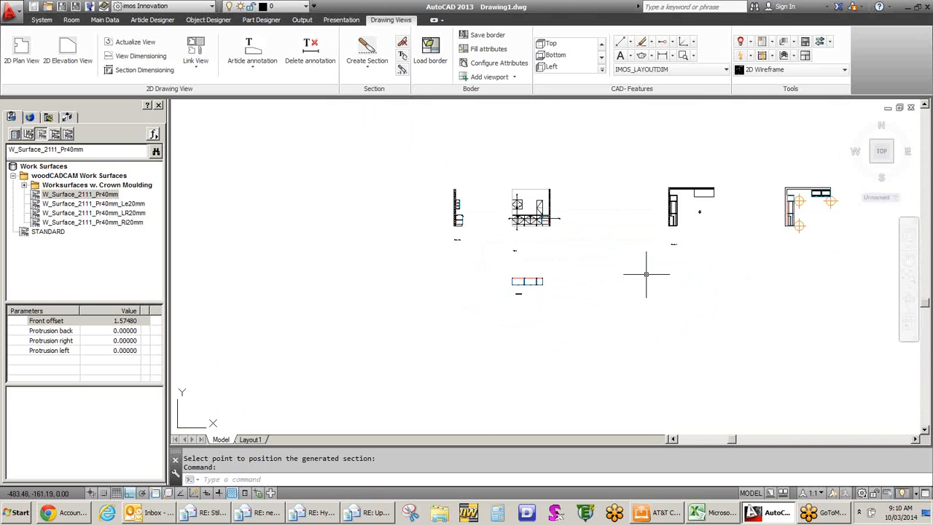
# - Annotate the cabinets in the left wall's elevation with their position numbers (Pos.-Number)
pyautogui.moveTo(652, 266); pyautogui.dragTo(510, 285, button='middle')
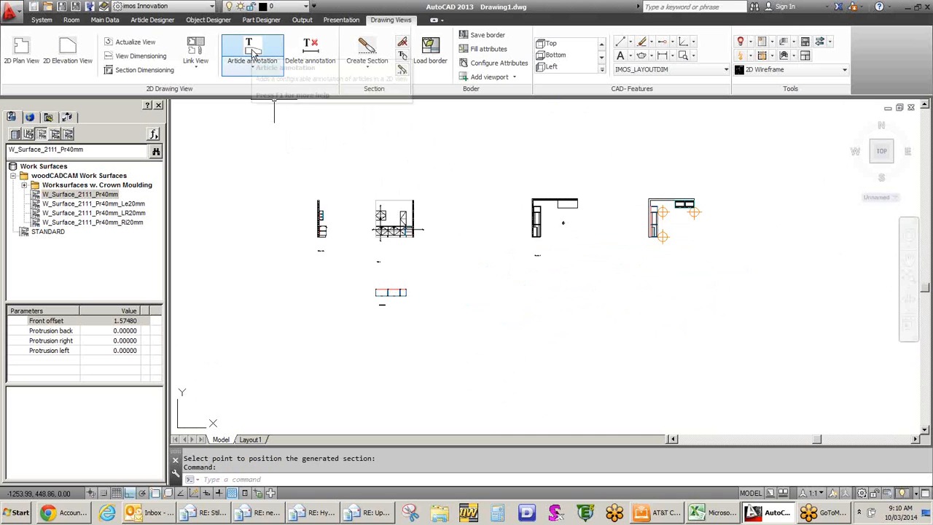
pyautogui.click(252, 54)
pyautogui.click(391, 231)
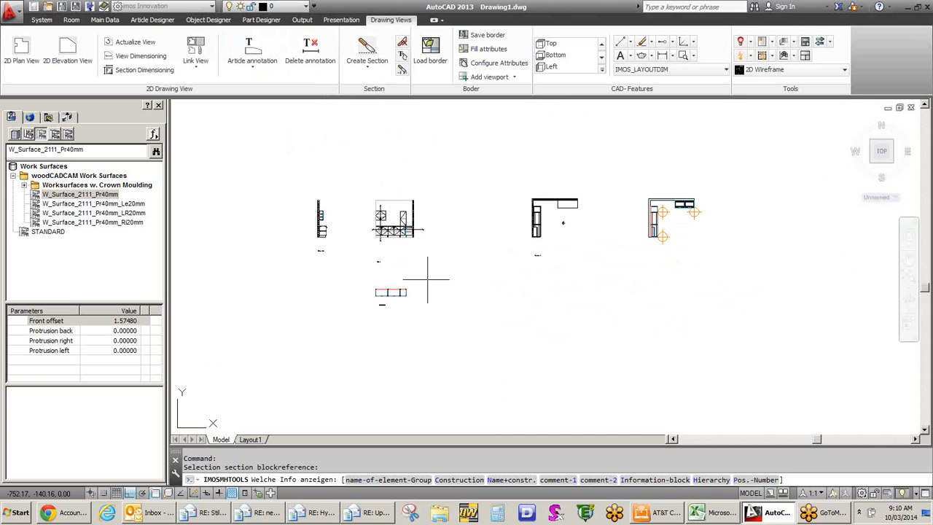
pyautogui.write('p')
pyautogui.press('Return')
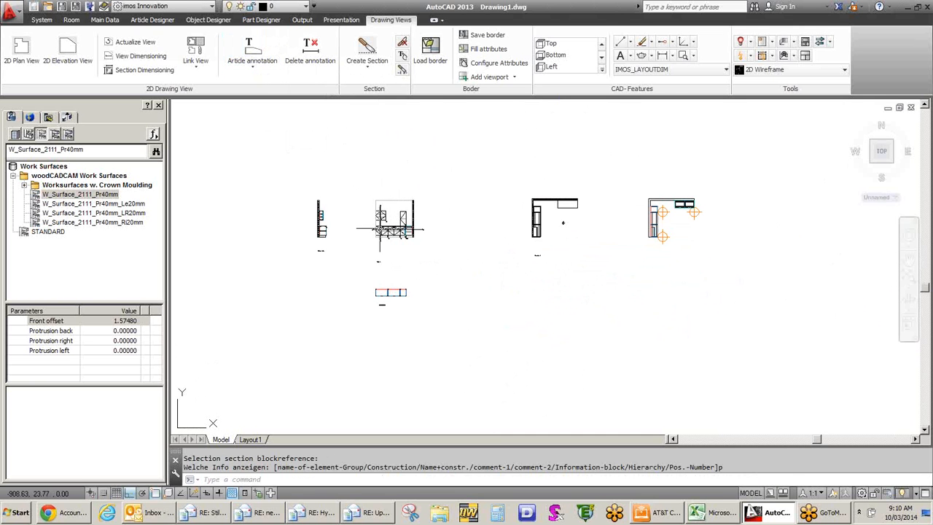
pyautogui.scroll(5, 379, 218)
pyautogui.scroll(-4, 476, 281)
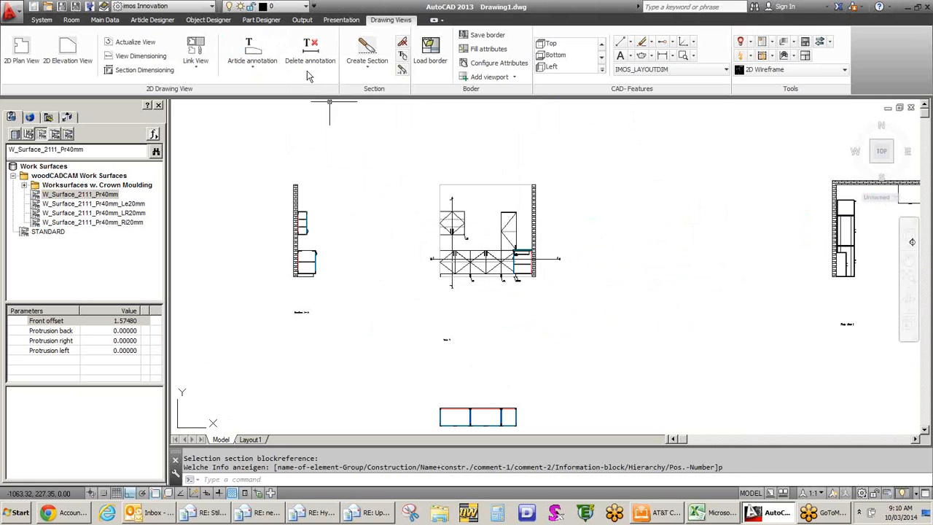
# - Annotate the parts in Section A-A with identinfo1, without drawing the annotations around the border of the view
pyautogui.click(256, 71)
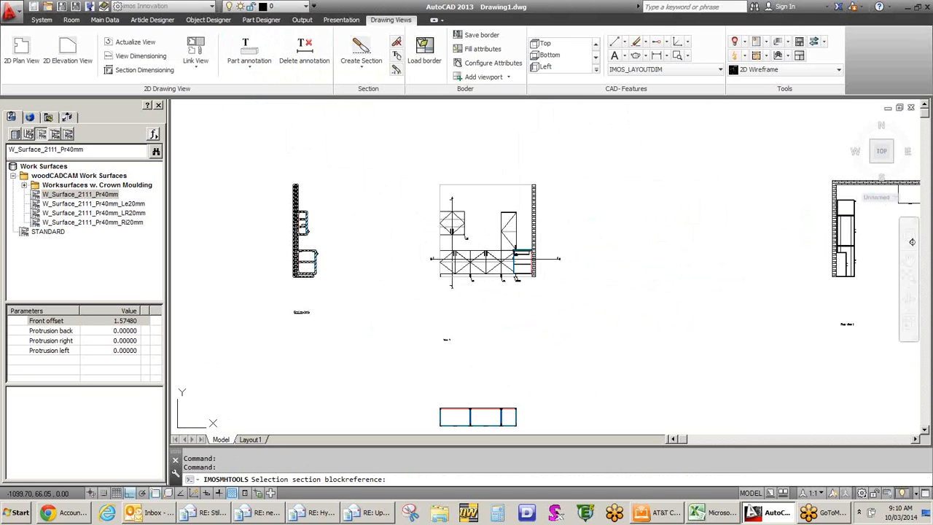
pyautogui.click(304, 261)
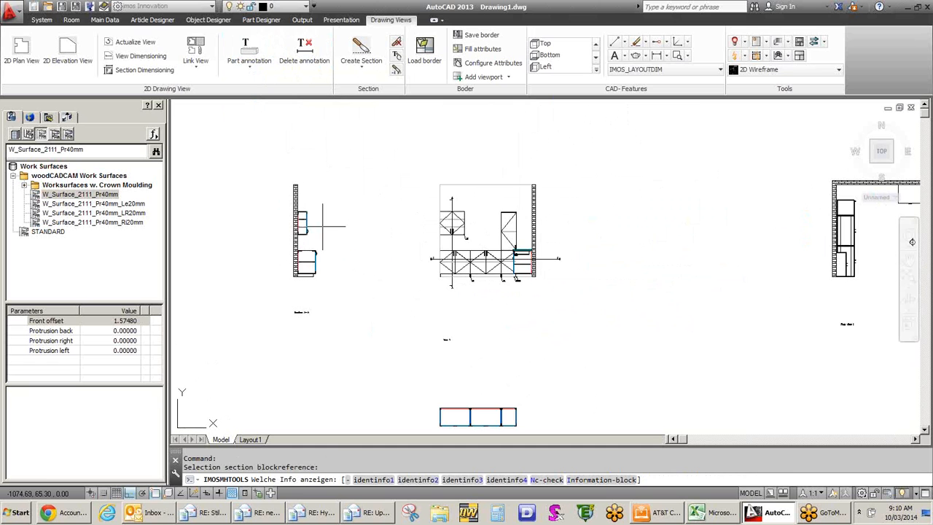
pyautogui.press('Return')
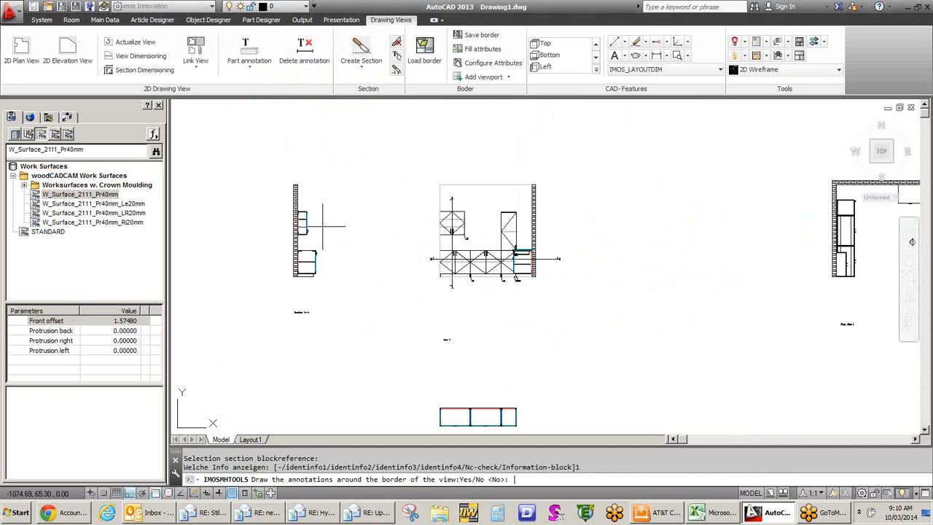
pyautogui.press('Return')
pyautogui.scroll(2, 264, 229)
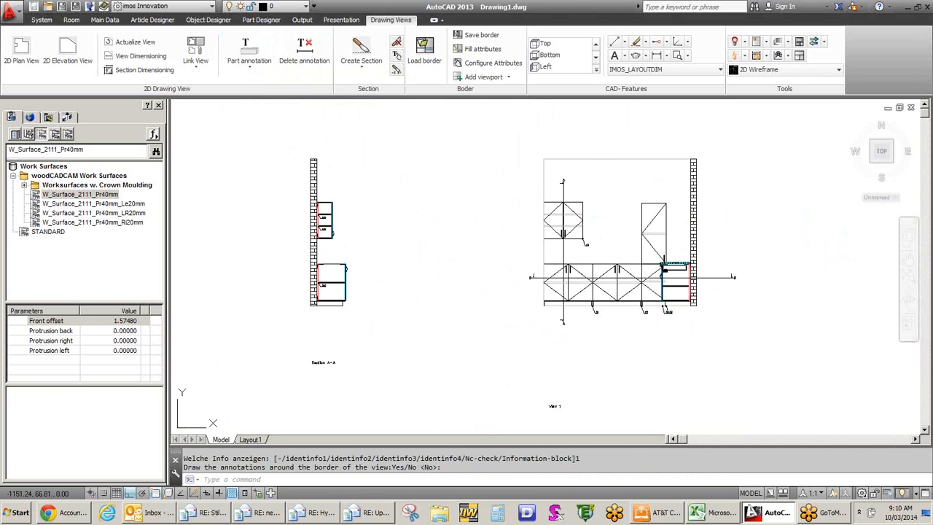
pyautogui.scroll(3, 292, 246)
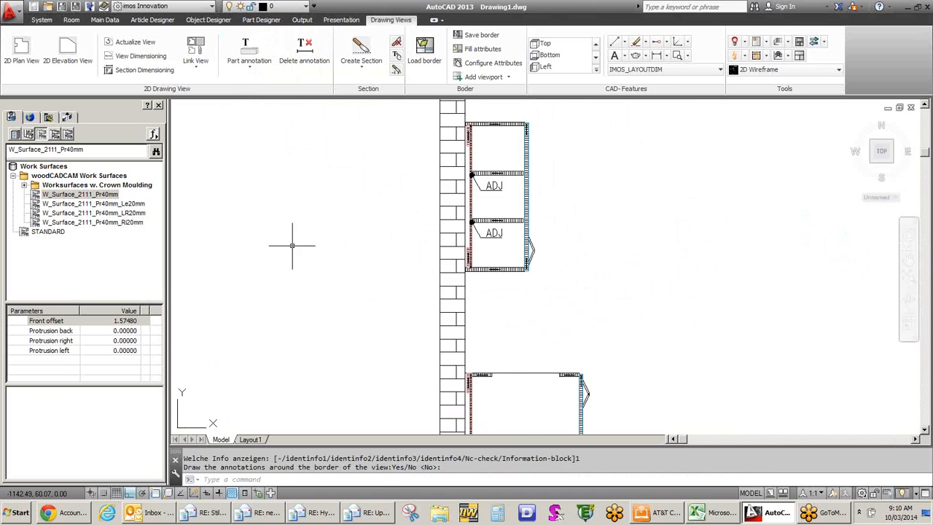
pyautogui.scroll(-4, 292, 245)
# - Add automatic dimensions to the elevation and plan views and to Sections A-A and B-B
pyautogui.click(141, 55)
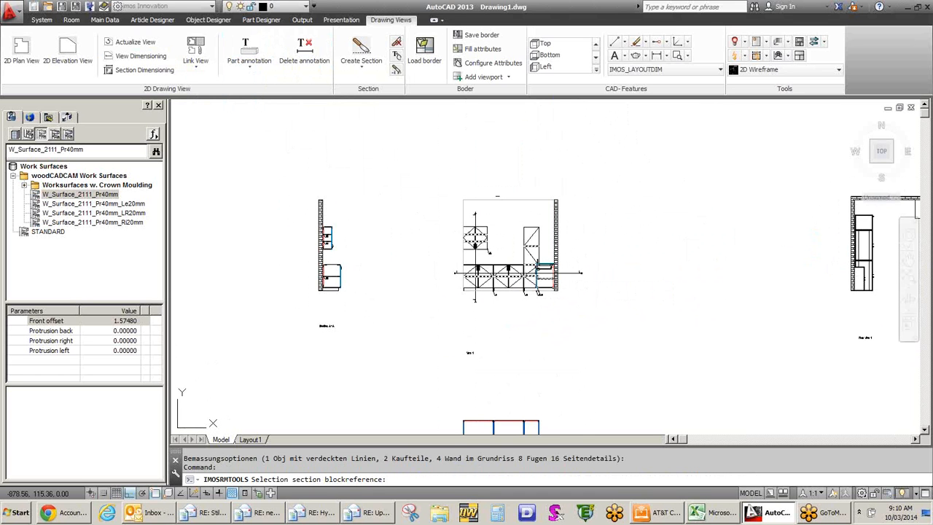
pyautogui.click(154, 59)
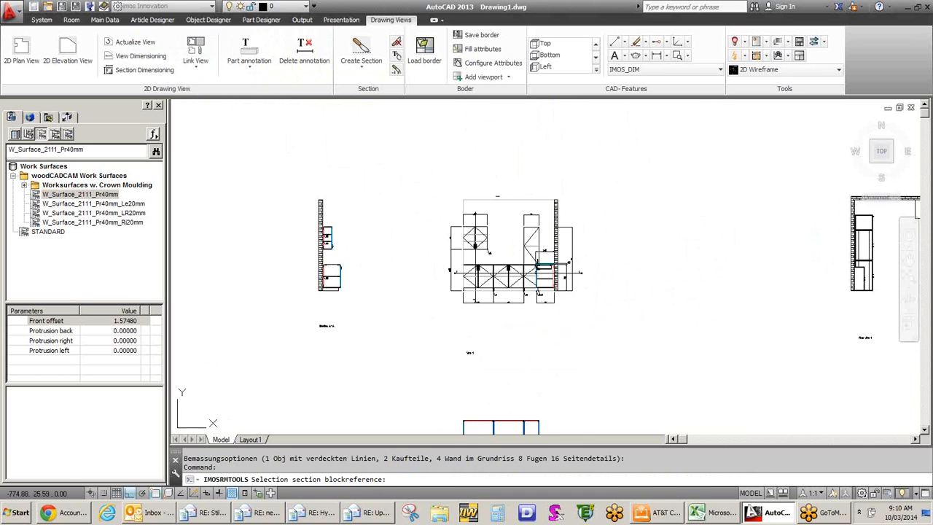
pyautogui.scroll(-2, 643, 283)
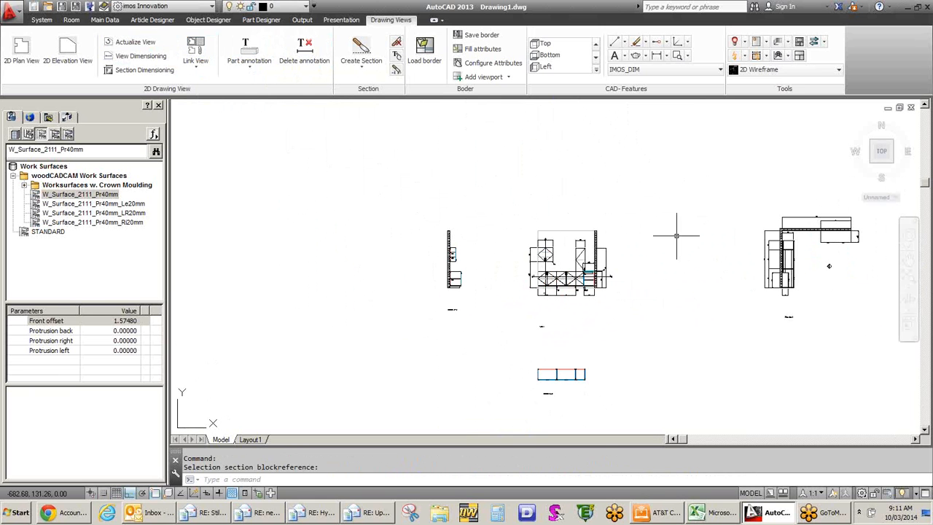
pyautogui.click(141, 70)
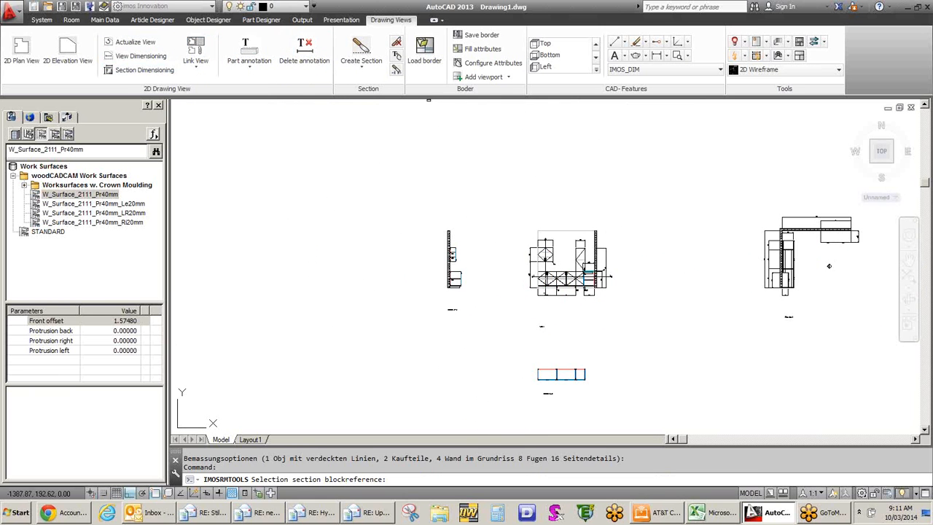
pyautogui.click(124, 70)
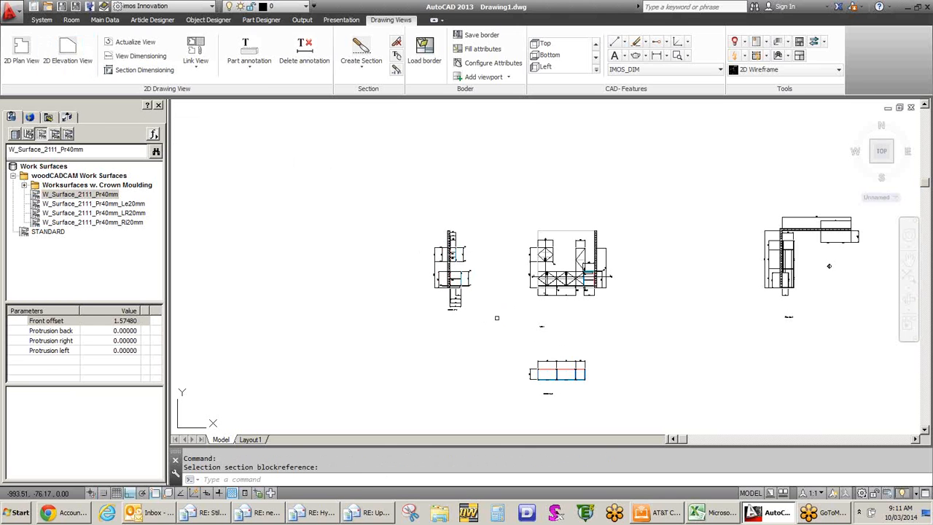
# - Insert the DIN-A1 drawing border as a new layout
pyautogui.click(423, 53)
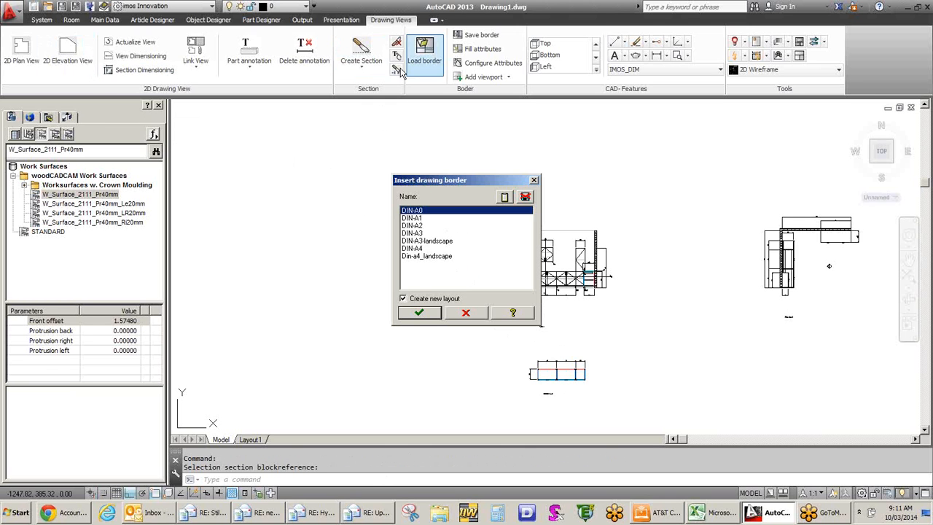
pyautogui.click(420, 312)
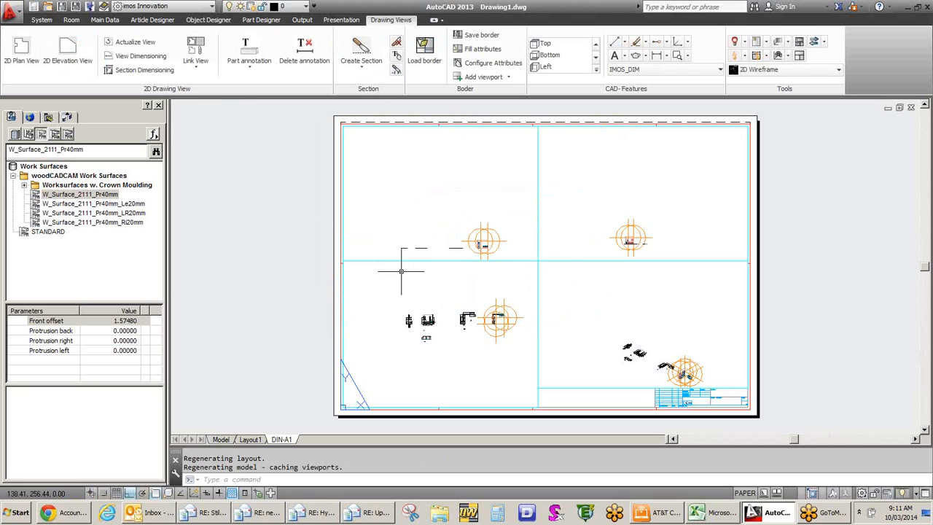
pyautogui.click(191, 48)
pyautogui.press('Return')
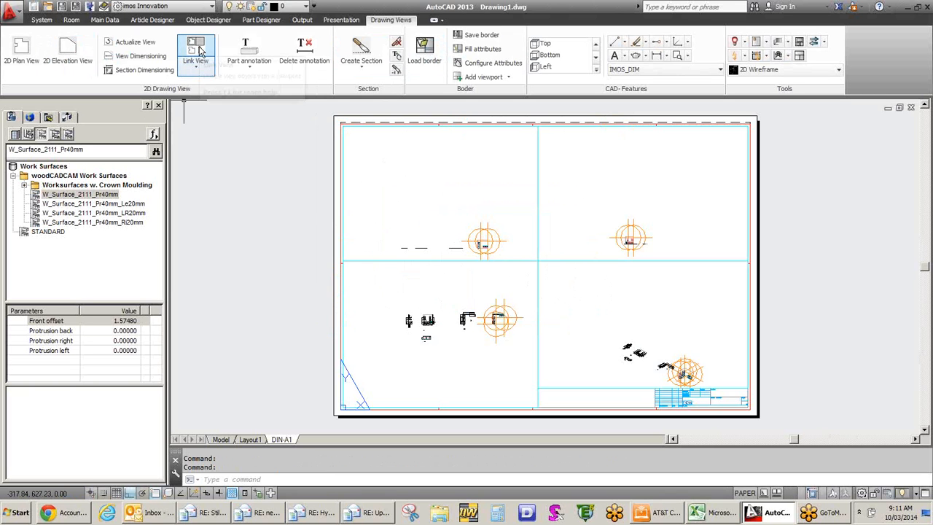
pyautogui.click(198, 50)
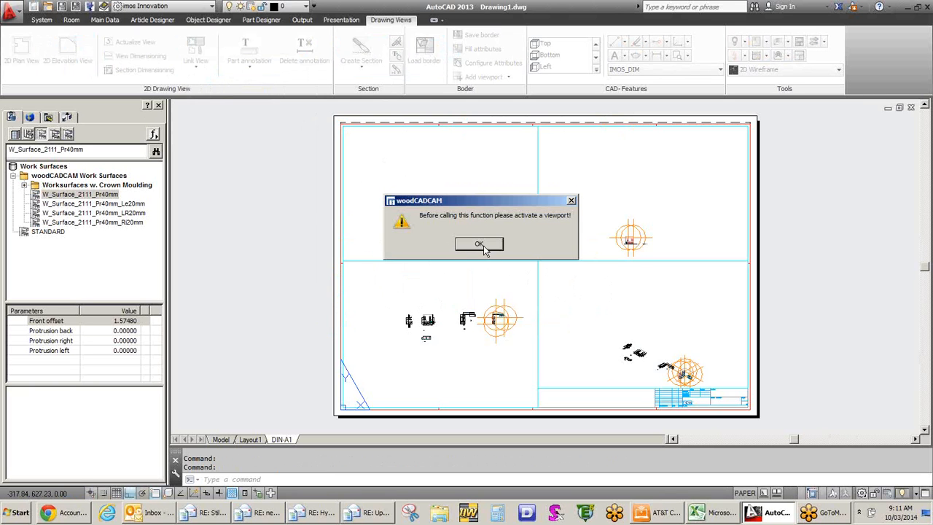
pyautogui.click(479, 244)
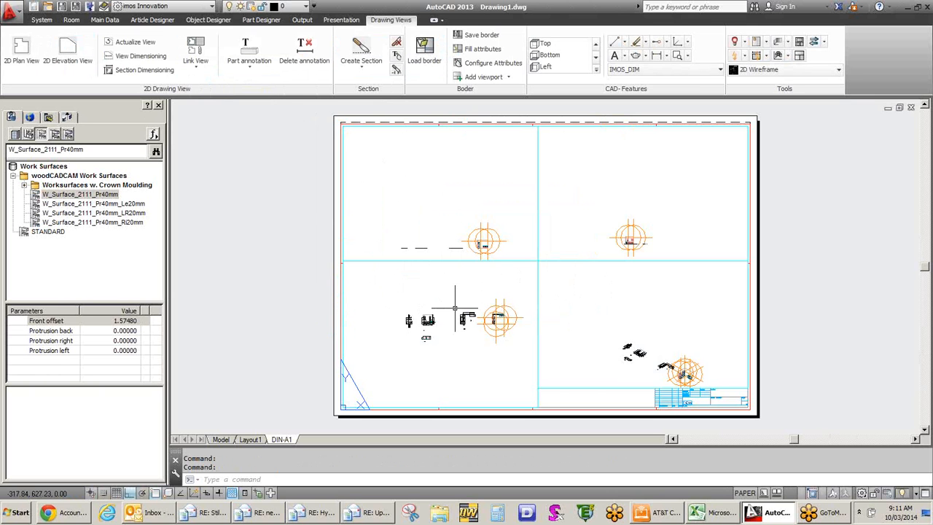
# - Link the plan view to the layout's lower-left viewport and the left wall's elevation to the lower-right viewport
pyautogui.doubleClick(467, 303)
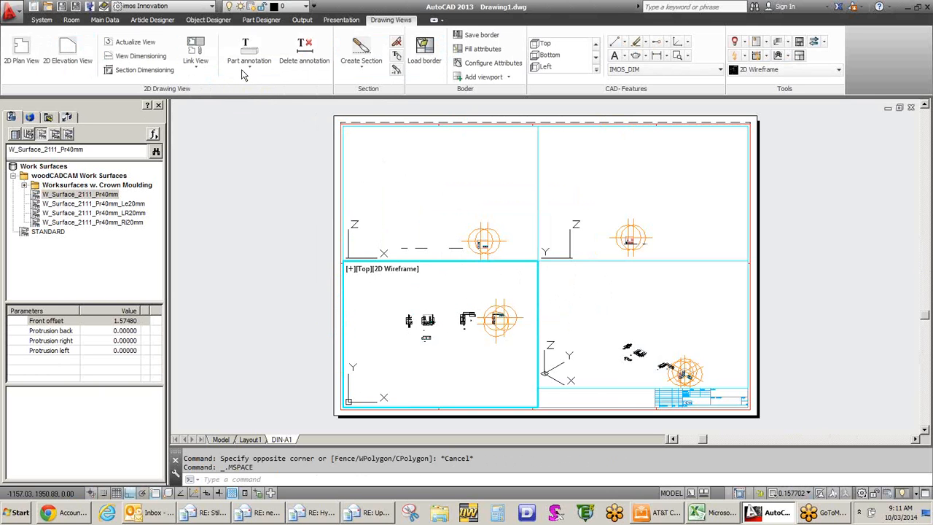
pyautogui.click(194, 53)
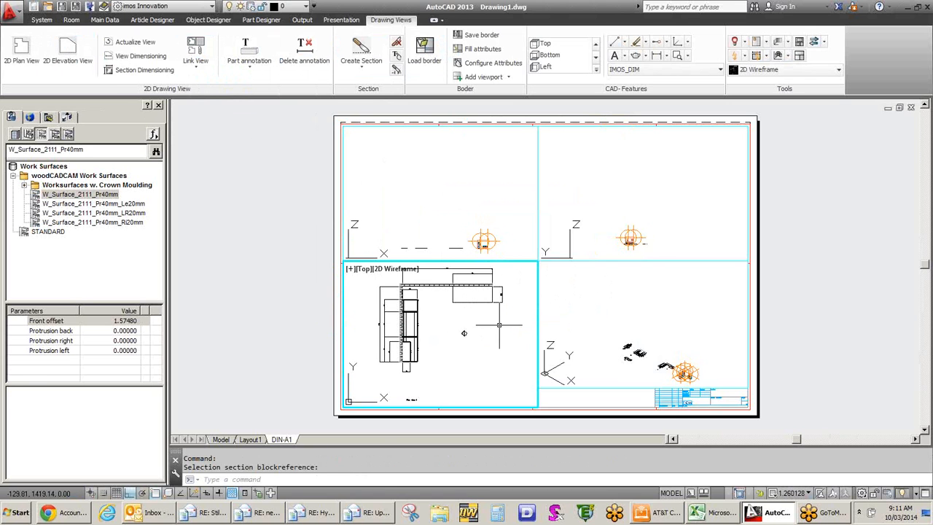
pyautogui.click(680, 331)
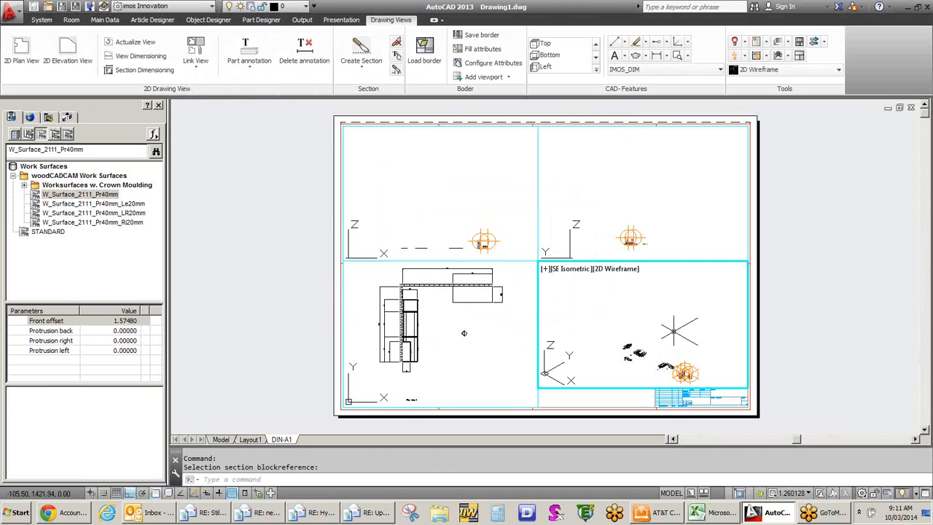
pyautogui.click(194, 53)
pyautogui.click(640, 353)
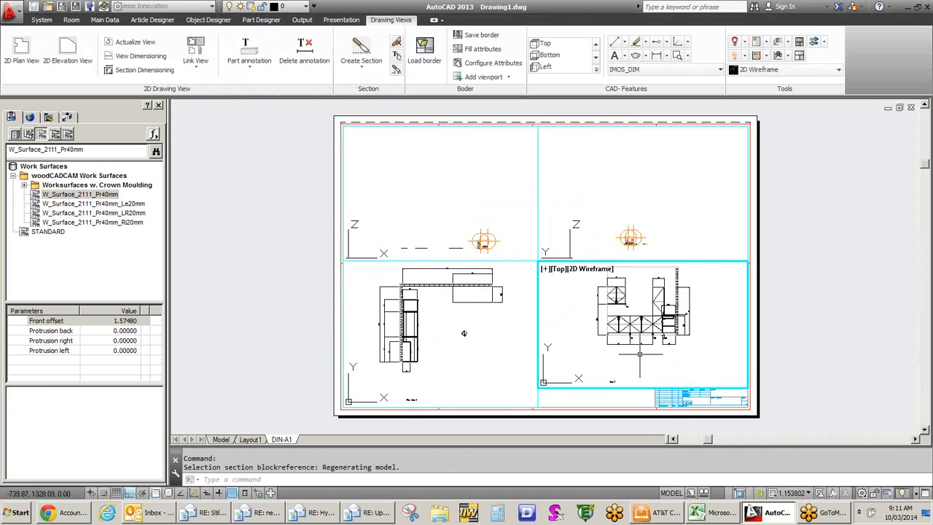
# - Switch the layout's upper-right viewport to the SW Isometric view and link Section A-A to it
pyautogui.click(635, 188)
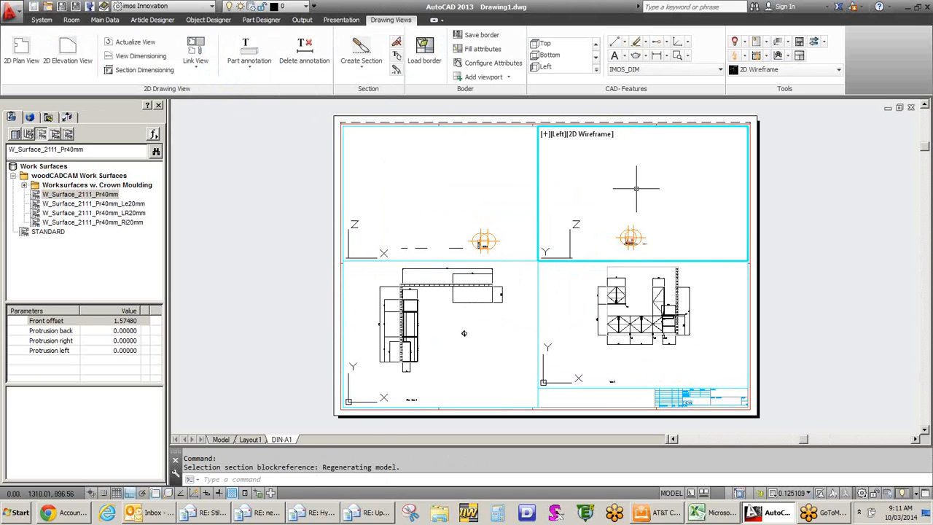
pyautogui.click(580, 135)
pyautogui.click(563, 138)
pyautogui.click(563, 138)
pyautogui.click(605, 215)
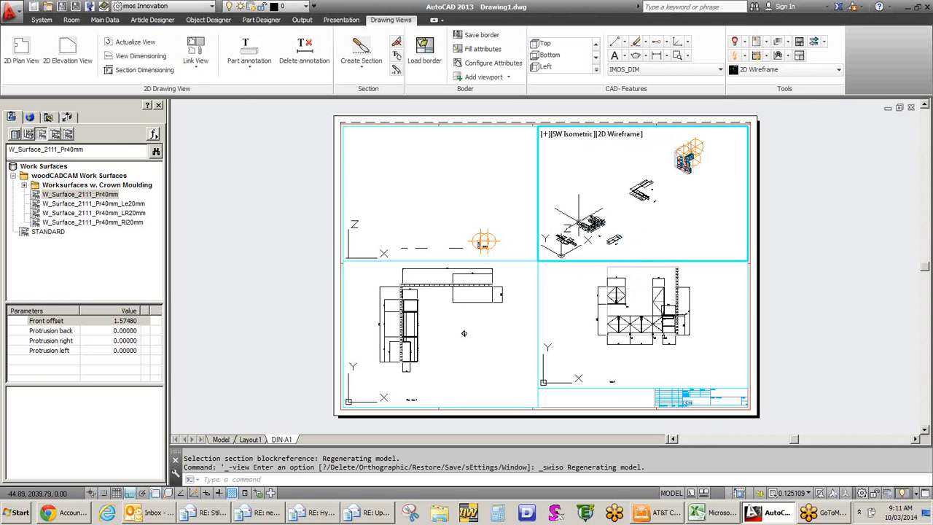
pyautogui.click(195, 53)
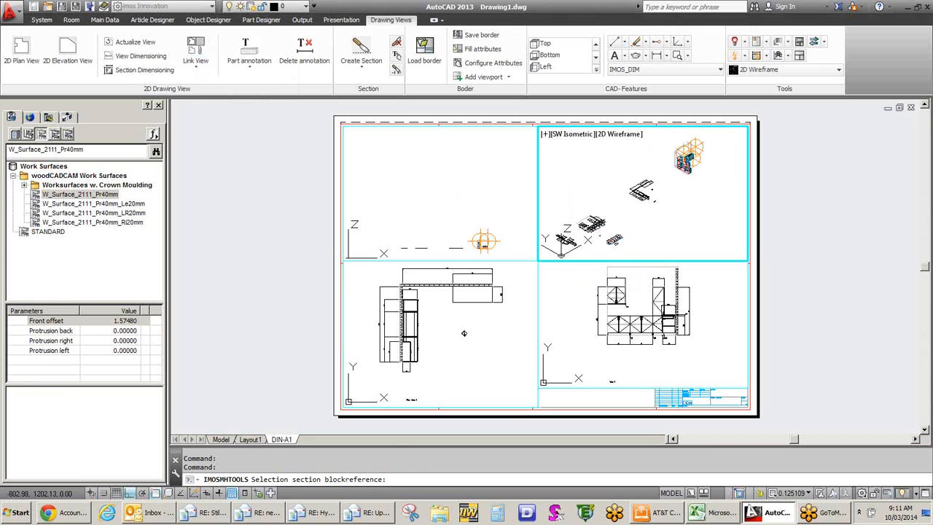
pyautogui.click(563, 241)
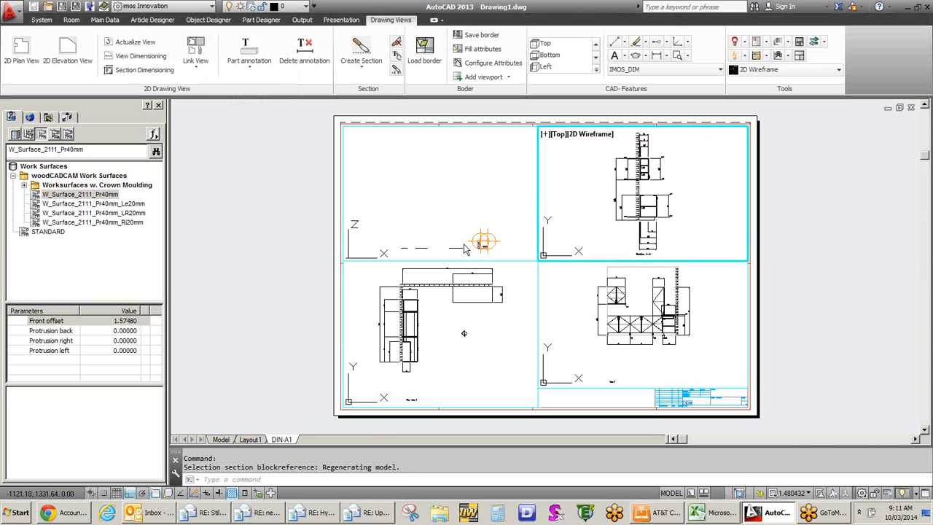
# - Set the layout's upper-left viewport to the SE Isometric view and frame the 3D cabinets in it
pyautogui.click(460, 222)
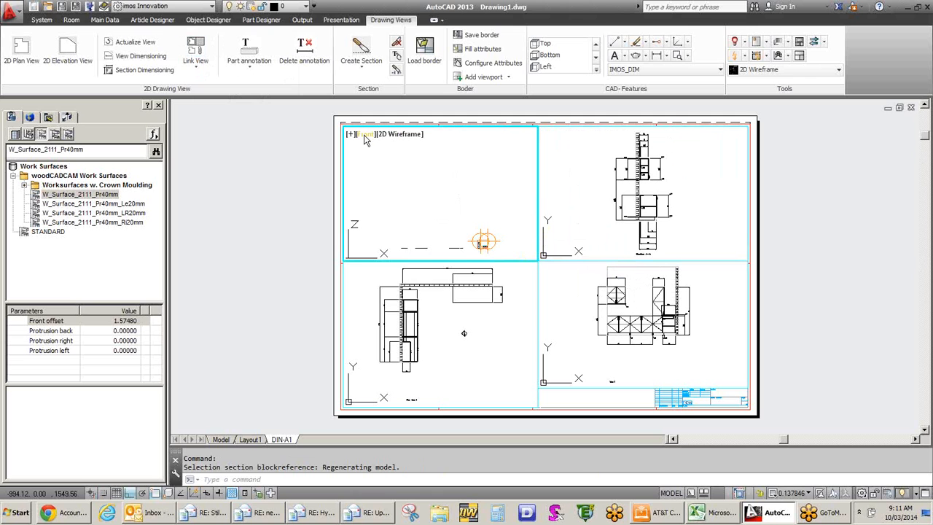
pyautogui.click(366, 139)
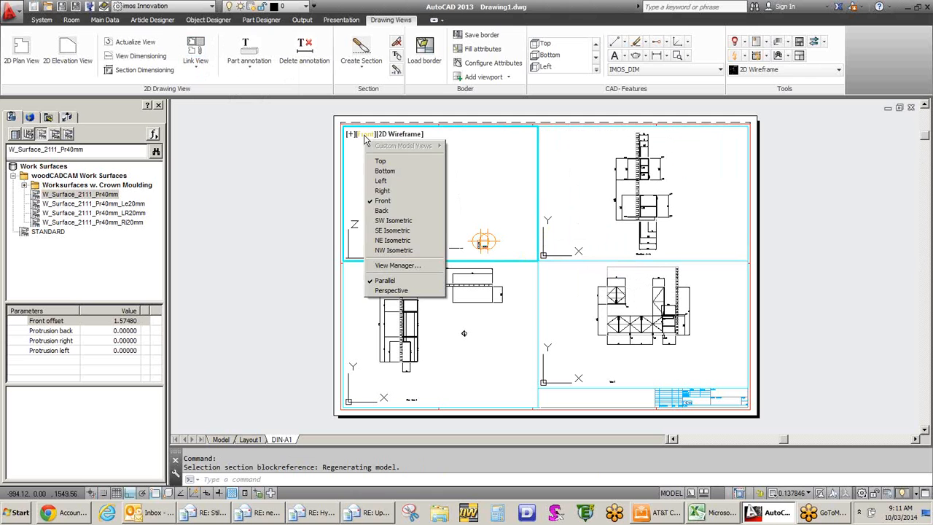
pyautogui.click(393, 232)
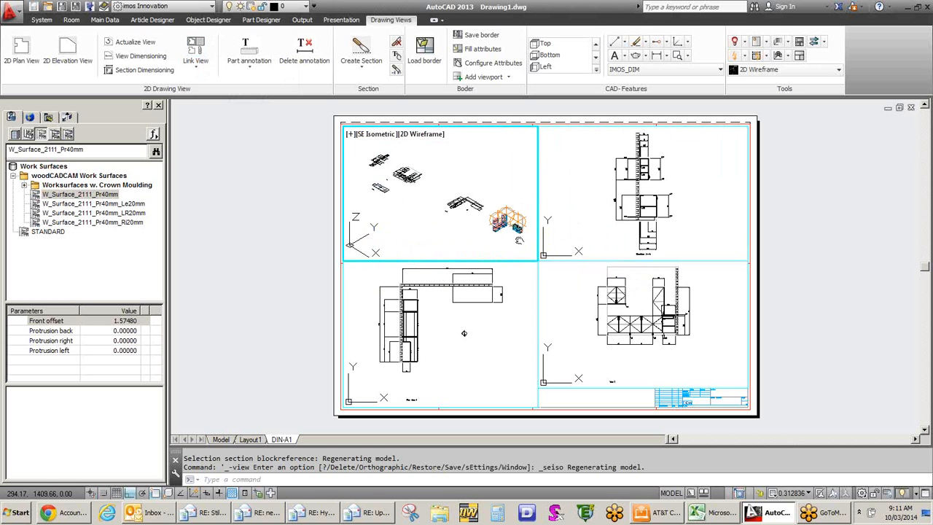
pyautogui.scroll(8, 519, 240)
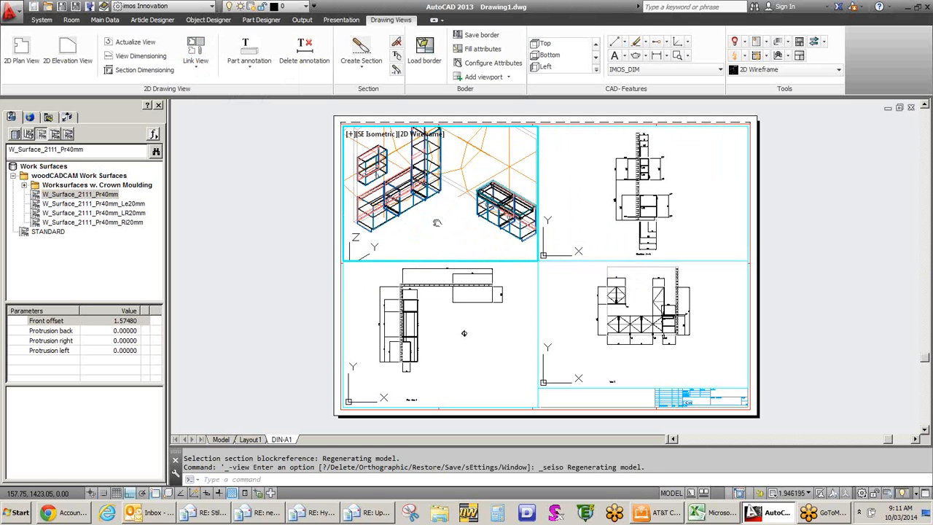
pyautogui.keyDown('shift'); pyautogui.moveTo(437, 222); pyautogui.dragTo(436, 227, button='middle'); pyautogui.keyUp('shift')
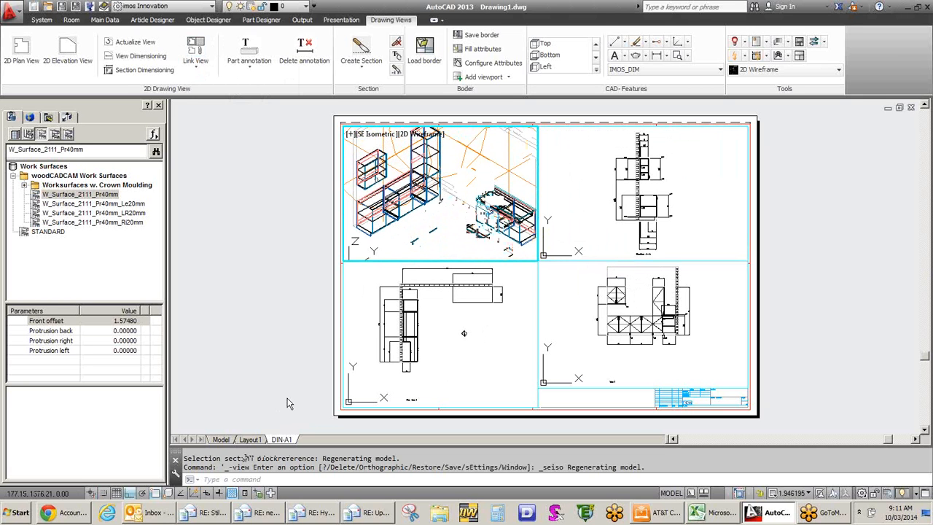
# - Return to model space and set the Visu Manager mode to Render for the cabinets
pyautogui.click(221, 440)
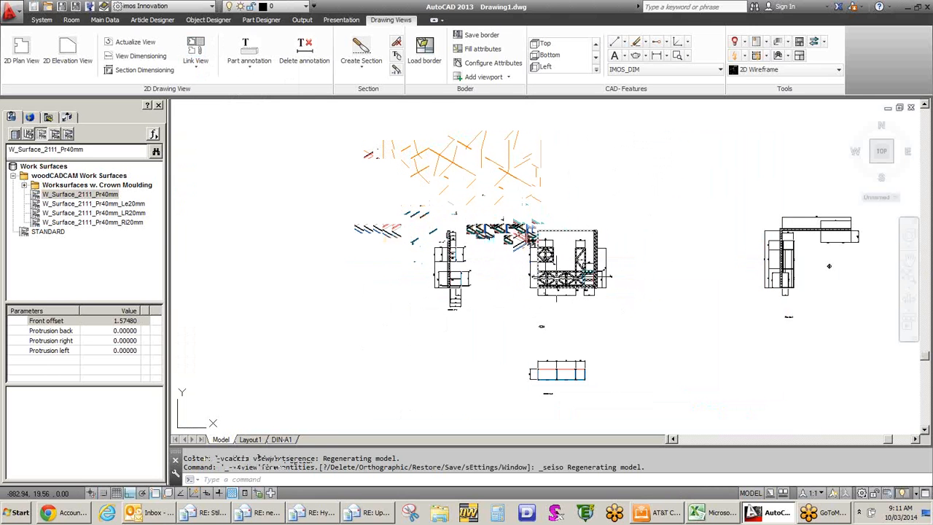
pyautogui.scroll(10, 501, 295)
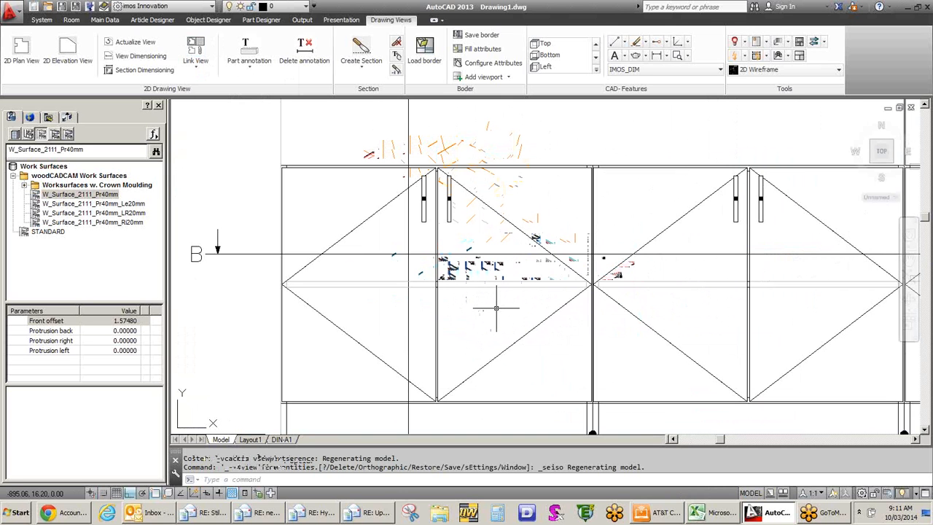
pyautogui.scroll(-6, 496, 308)
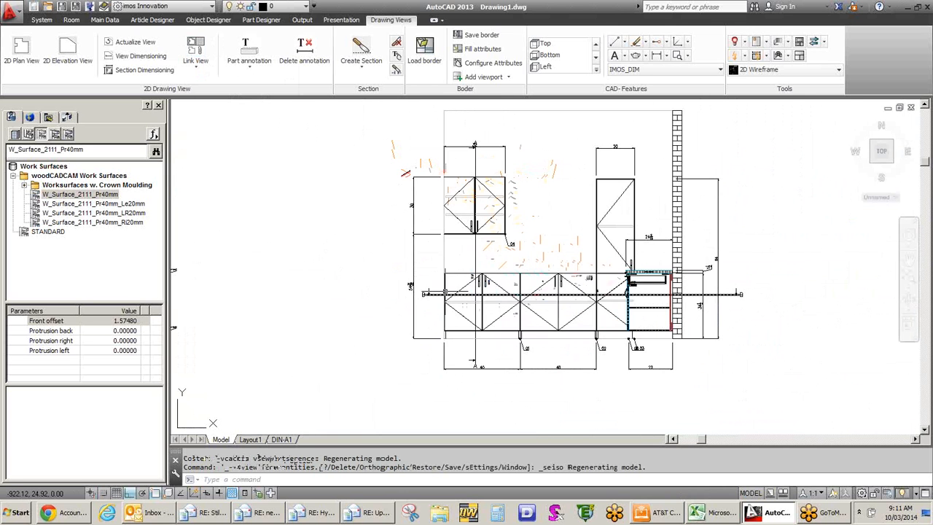
pyautogui.click(37, 20)
pyautogui.click(162, 45)
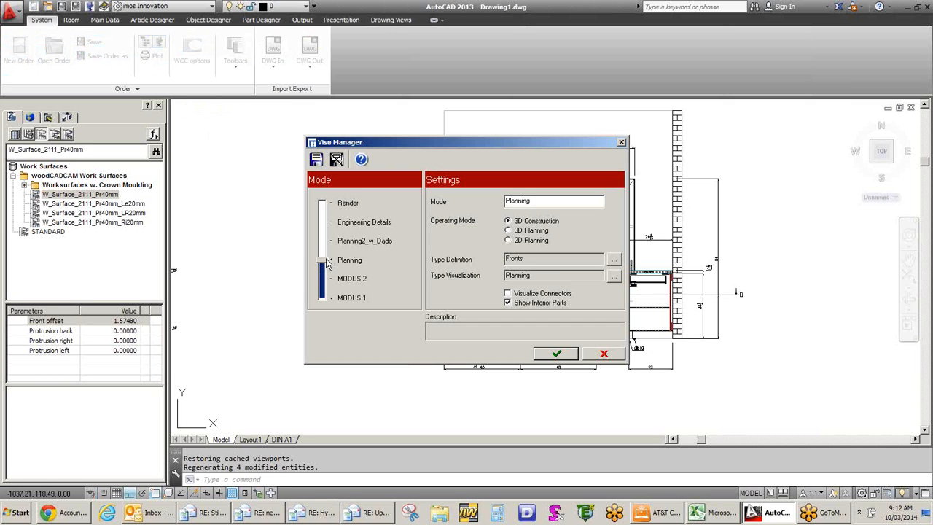
pyautogui.moveTo(327, 264); pyautogui.dragTo(325, 203)
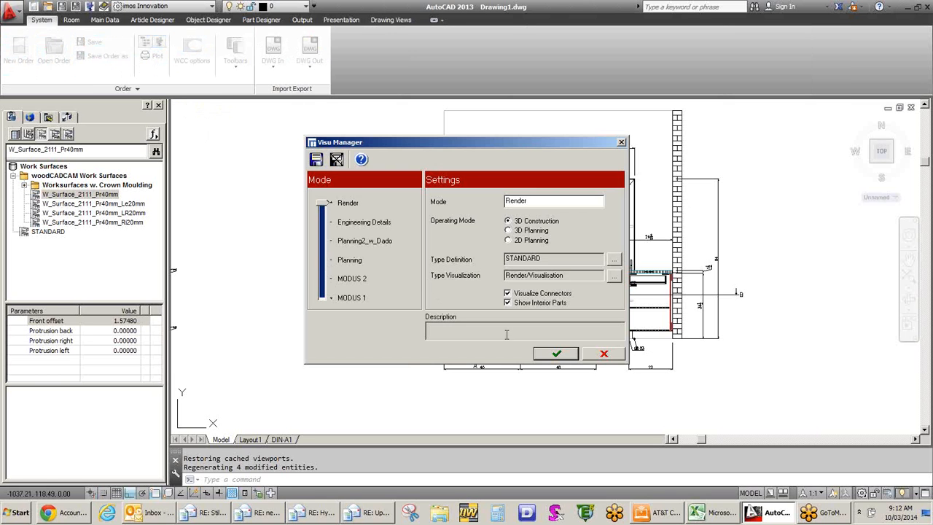
pyautogui.click(555, 354)
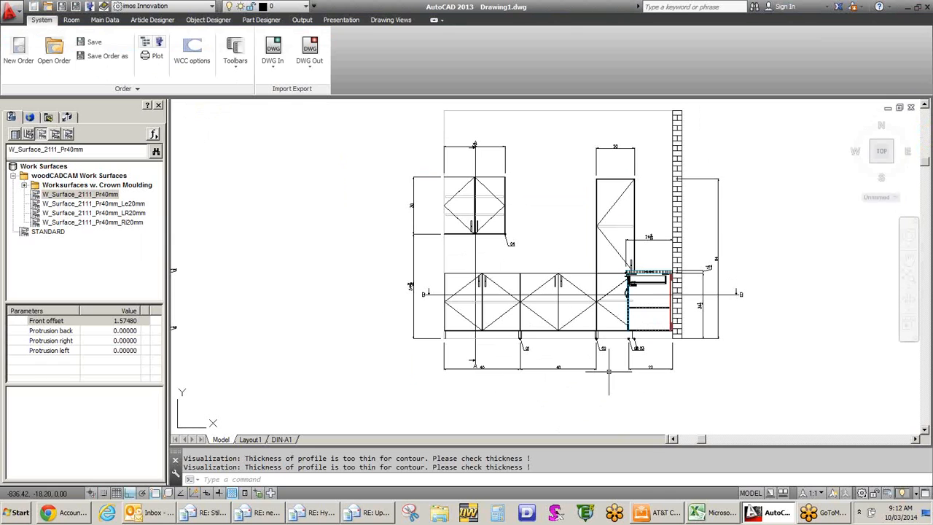
# - Examine the hinges, dowels and panel joints of the base cabinets in an isometric view of the model
pyautogui.scroll(-5, 676, 358)
pyautogui.moveTo(676, 357); pyautogui.dragTo(607, 334, button='middle')
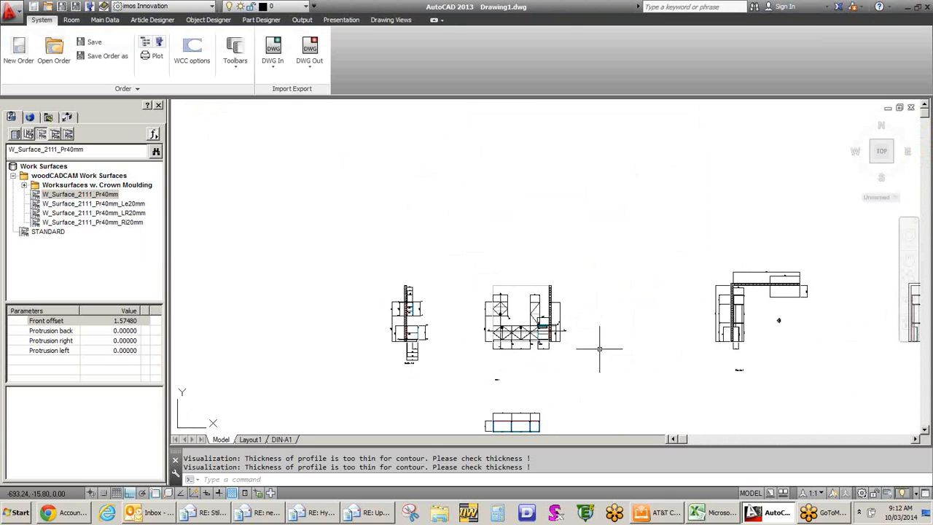
pyautogui.moveTo(868, 290); pyautogui.dragTo(604, 277, button='middle')
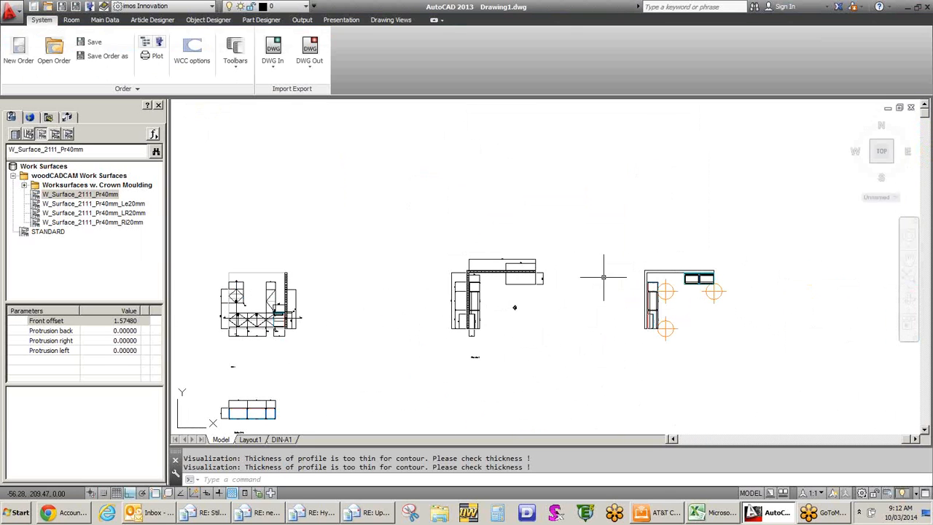
pyautogui.click(891, 164)
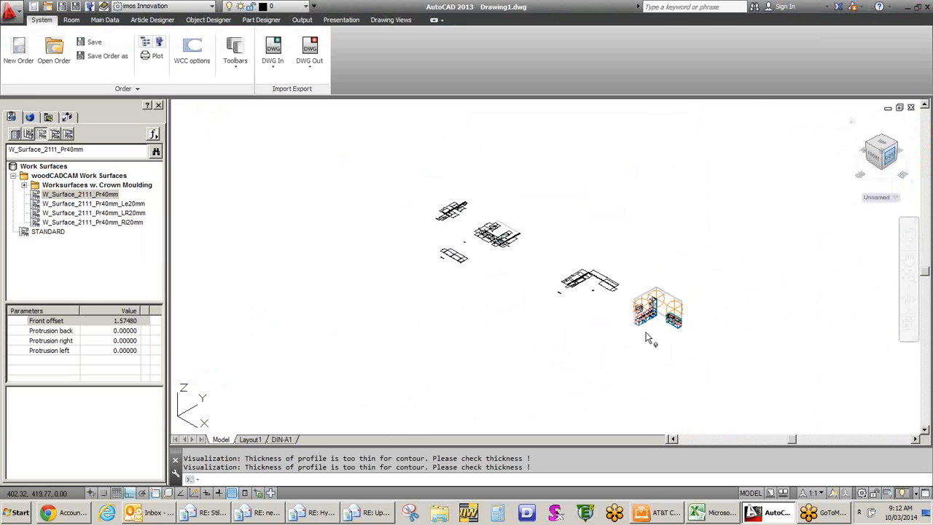
pyautogui.scroll(5, 645, 326)
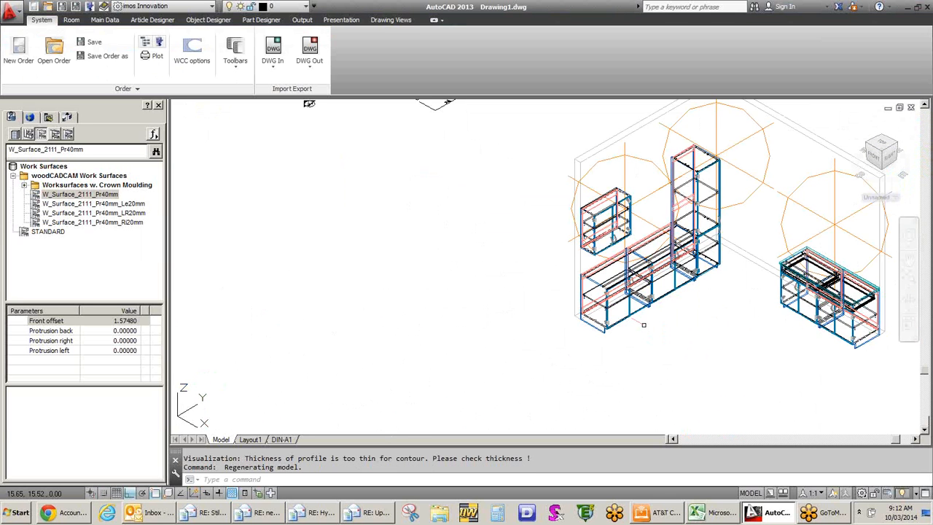
pyautogui.scroll(6, 609, 273)
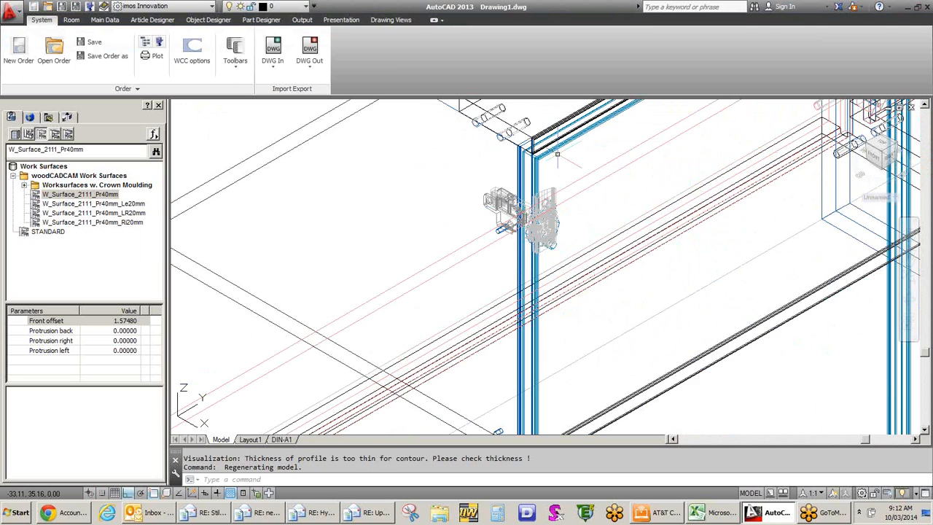
pyautogui.scroll(5, 557, 155)
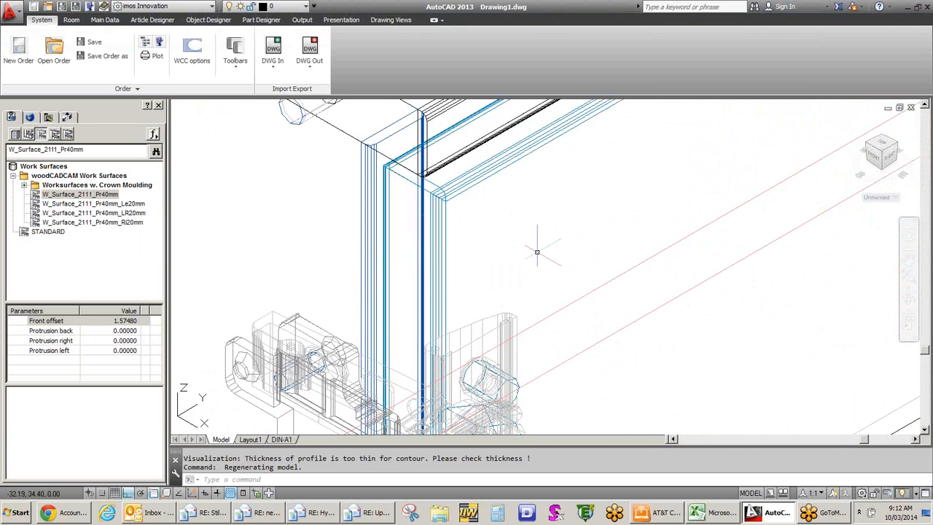
pyautogui.scroll(-3, 537, 252)
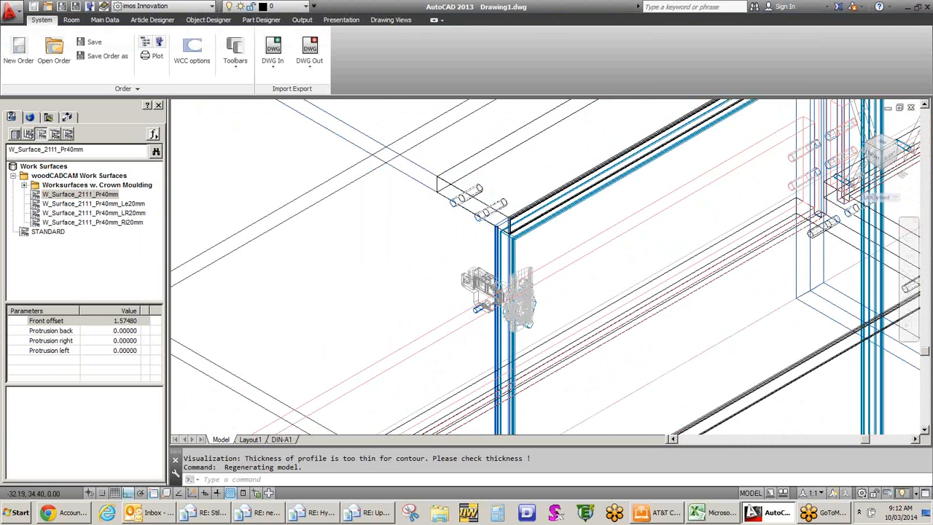
pyautogui.scroll(-2, 640, 254)
pyautogui.moveTo(640, 254); pyautogui.dragTo(581, 226, button='middle')
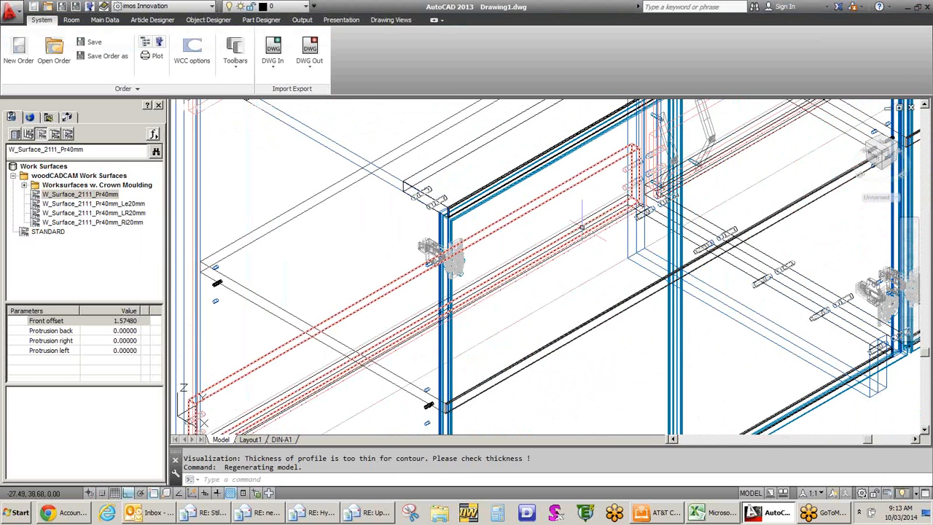
# - Regenerate the model display and view the whole furnished room in isometric
pyautogui.write('regen')
pyautogui.press('Return')
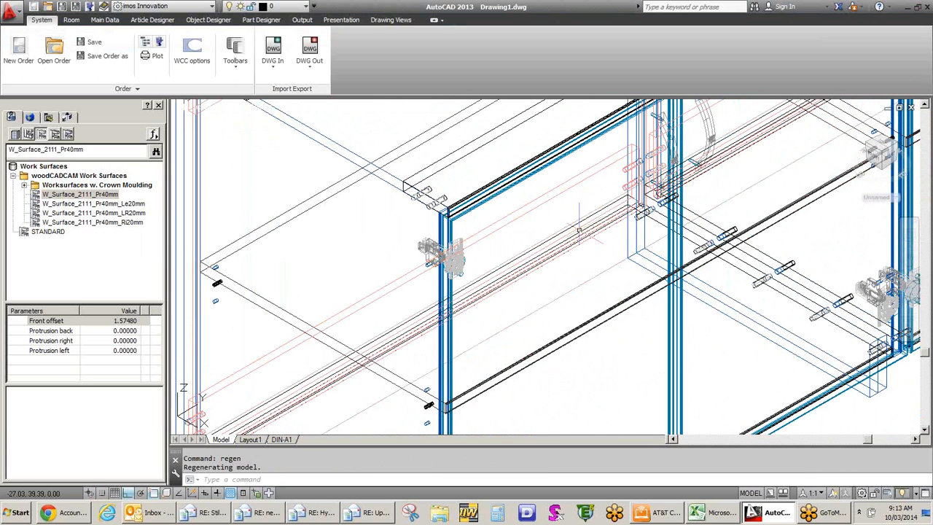
pyautogui.scroll(-6, 578, 228)
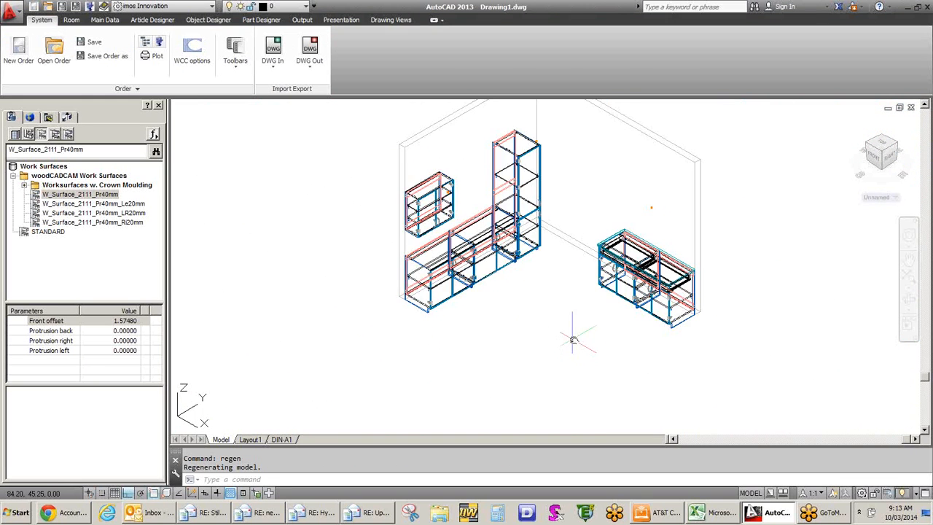
pyautogui.keyDown('shift'); pyautogui.moveTo(573, 333); pyautogui.dragTo(637, 311, button='middle'); pyautogui.keyUp('shift')
pyautogui.scroll(-2, 606, 332)
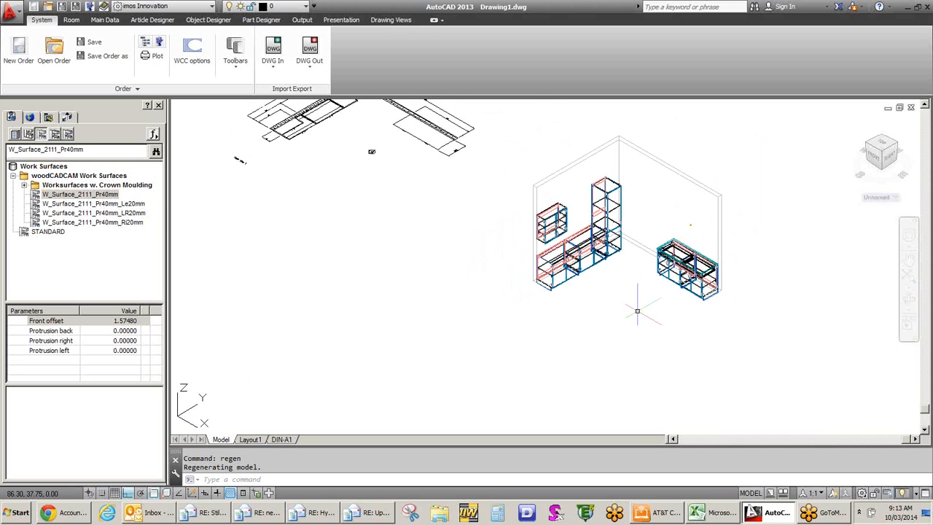
# - Start a new Article Designer article from the imos Objects library
pyautogui.click(31, 118)
pyautogui.click(11, 117)
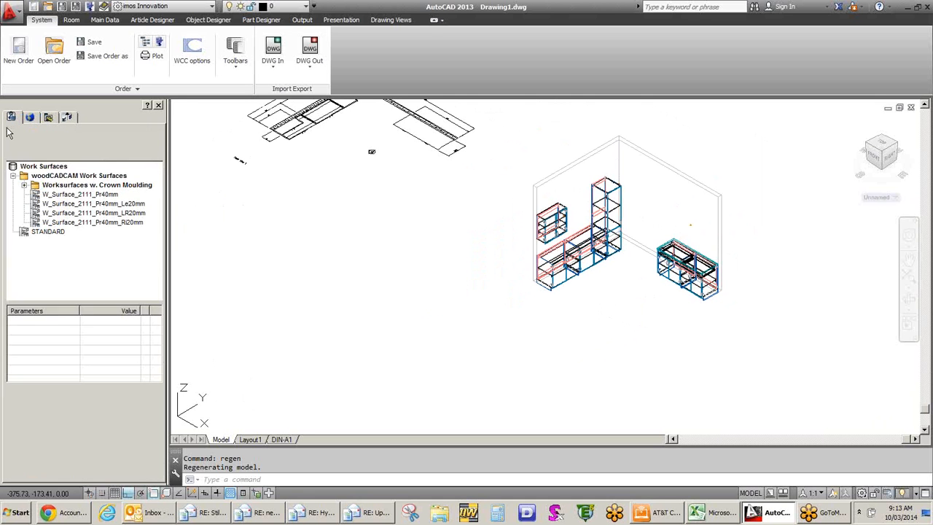
pyautogui.click(16, 134)
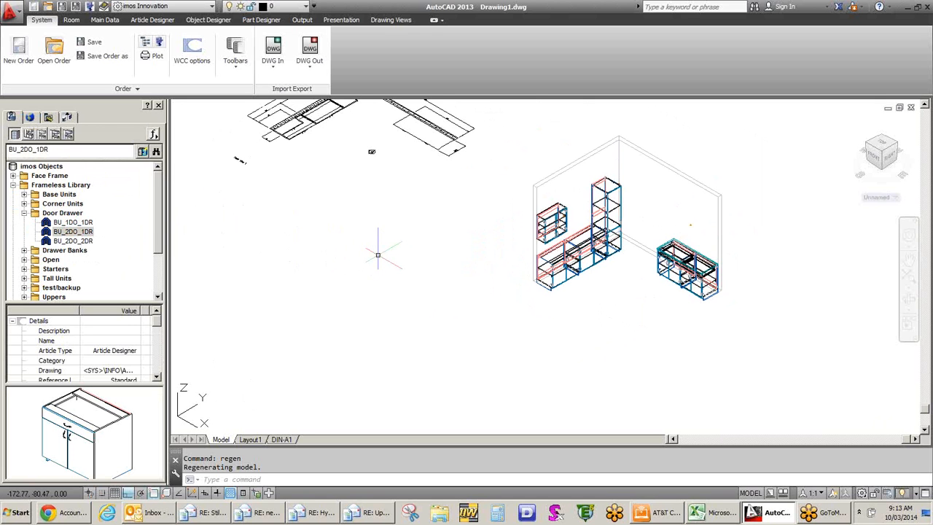
pyautogui.click(155, 136)
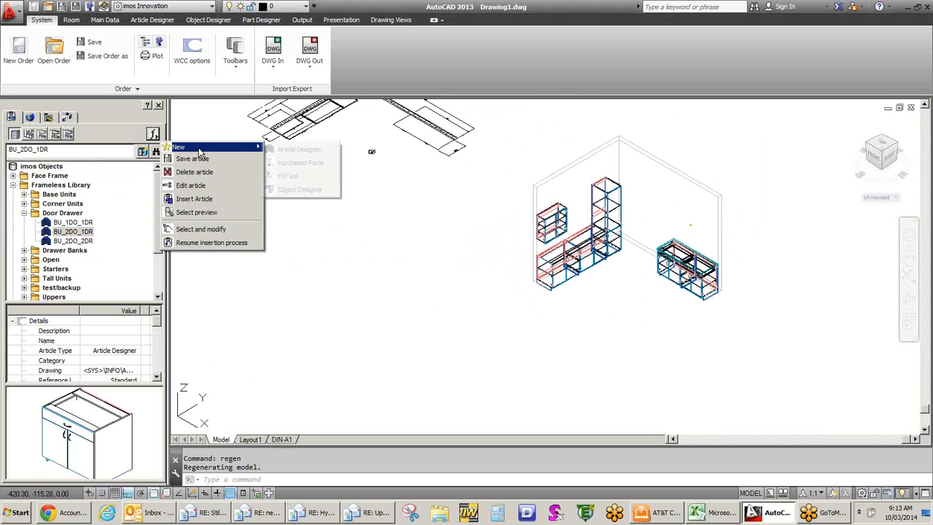
pyautogui.click(301, 148)
pyautogui.click(433, 307)
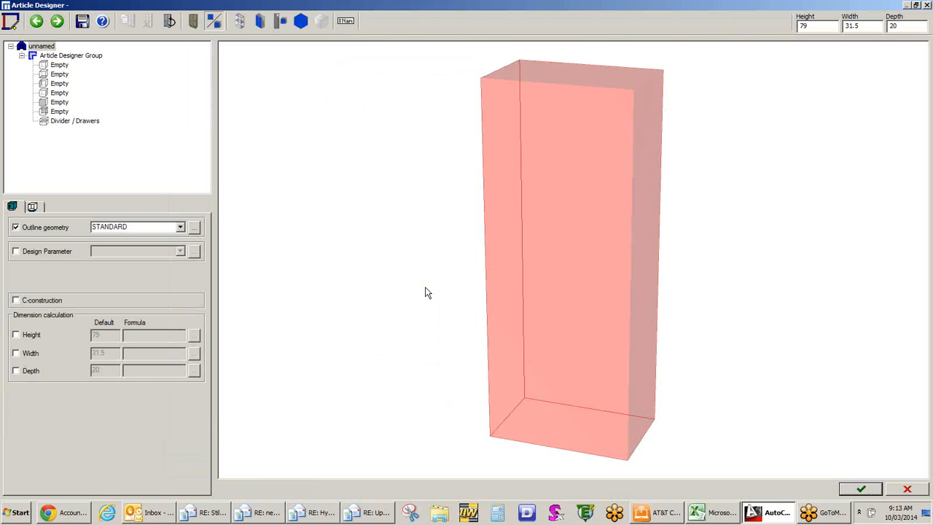
# - Set the new article's height to 50, width to 36 and depth to 23.5
pyautogui.doubleClick(815, 28)
pyautogui.write('50')
pyautogui.press('Return')
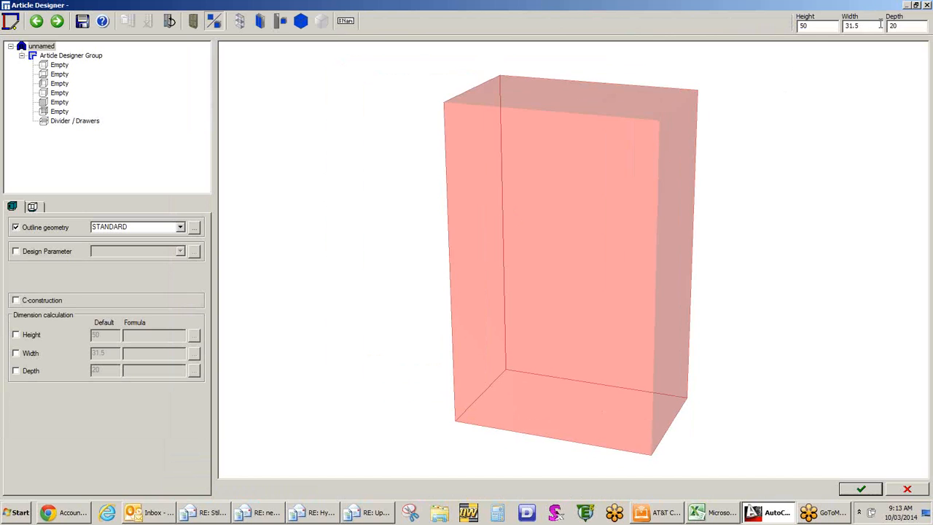
pyautogui.doubleClick(863, 26)
pyautogui.write('36')
pyautogui.press('Return')
pyautogui.doubleClick(905, 24)
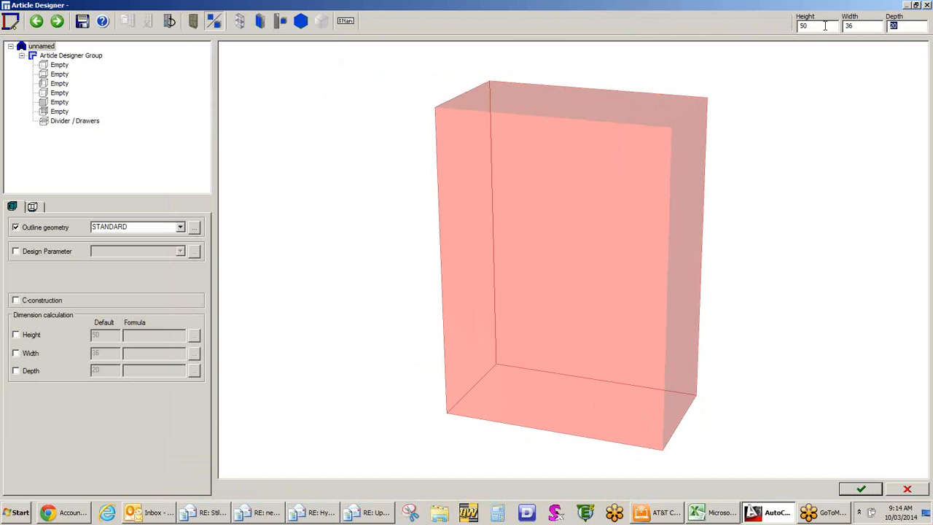
pyautogui.write('2')
pyautogui.press('Return')
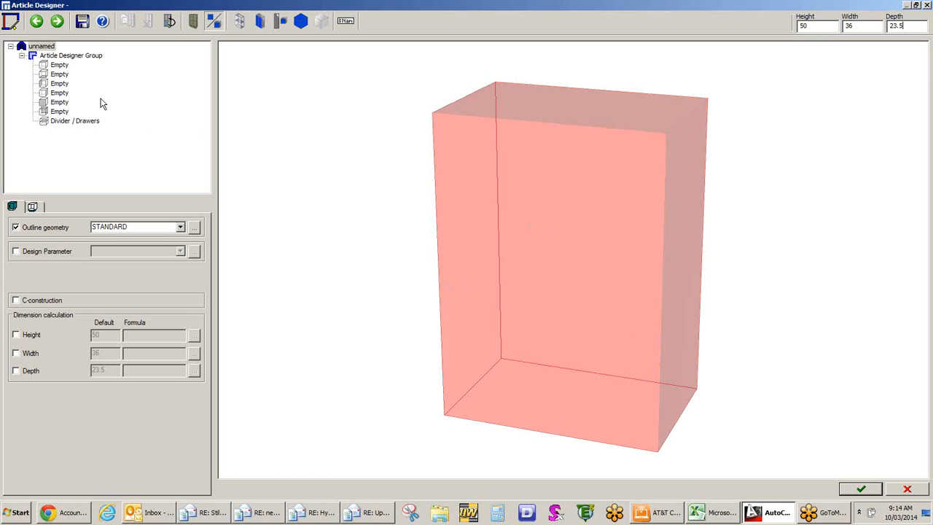
# - Add a top shelf of type CPT_TI_DO and a bottom shelf of type $CP_B_BTM to the article
pyautogui.click(62, 66)
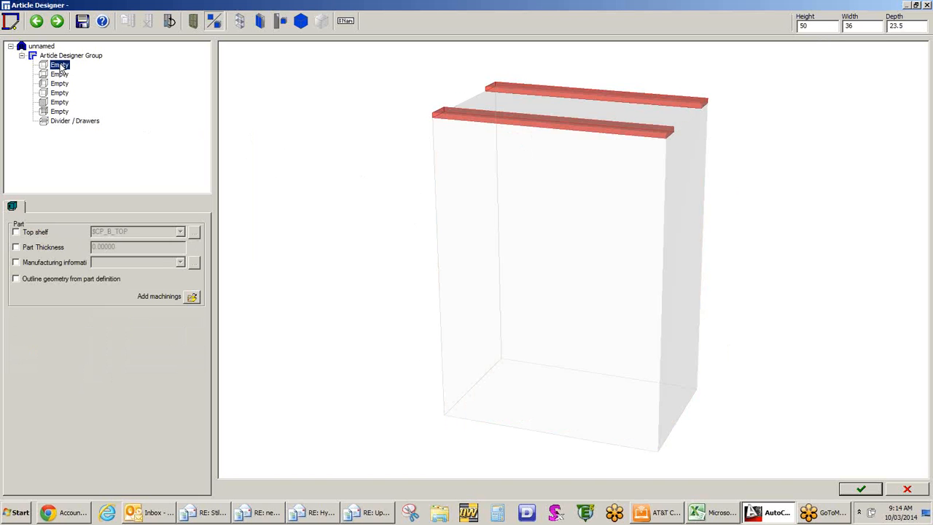
pyautogui.doubleClick(61, 66)
pyautogui.click(180, 231)
pyautogui.click(152, 250)
pyautogui.doubleClick(60, 74)
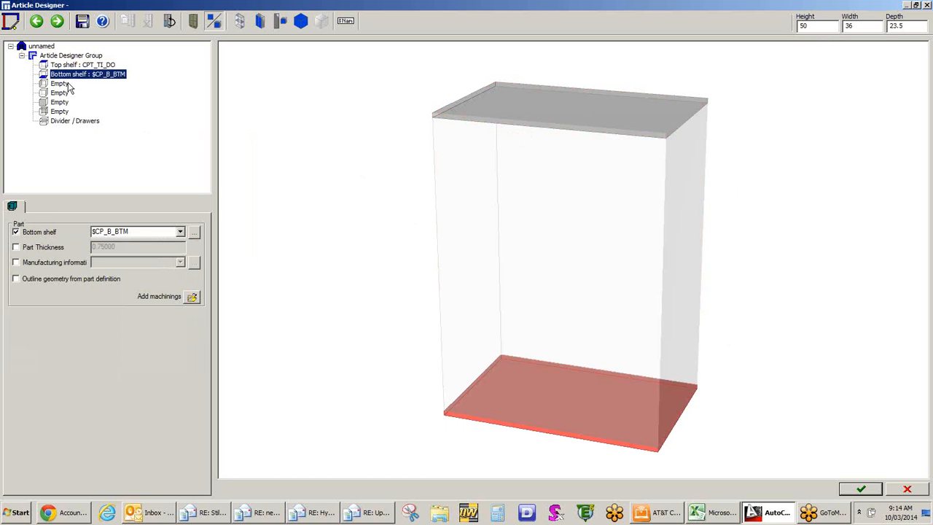
# - Add a $BU_Side_Left left side, a $BU_Side_Right right side and a CP_BP_D3S back to the article
pyautogui.doubleClick(60, 84)
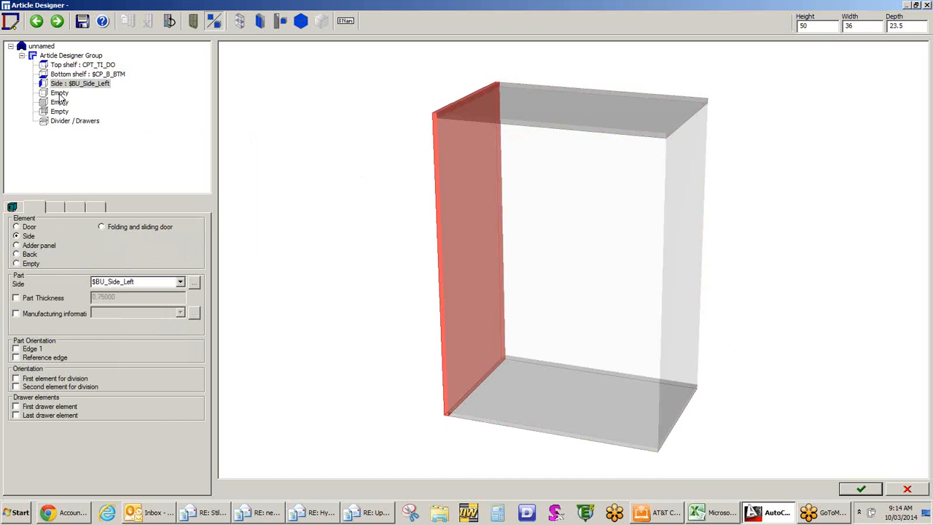
pyautogui.click(59, 94)
pyautogui.doubleClick(59, 95)
pyautogui.doubleClick(59, 112)
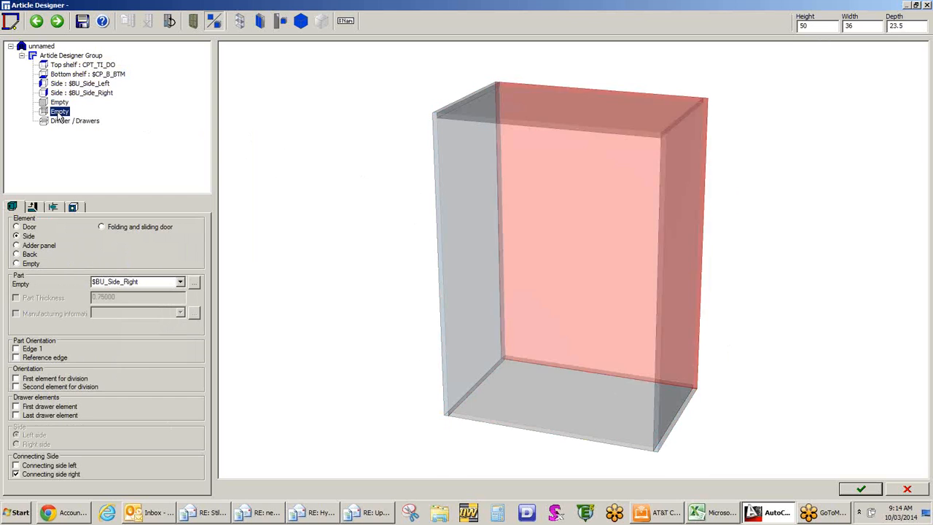
# - Divide the cabinet interior with a fixed shelf of type $CP_HDV using a 1:1 linear division
pyautogui.click(73, 121)
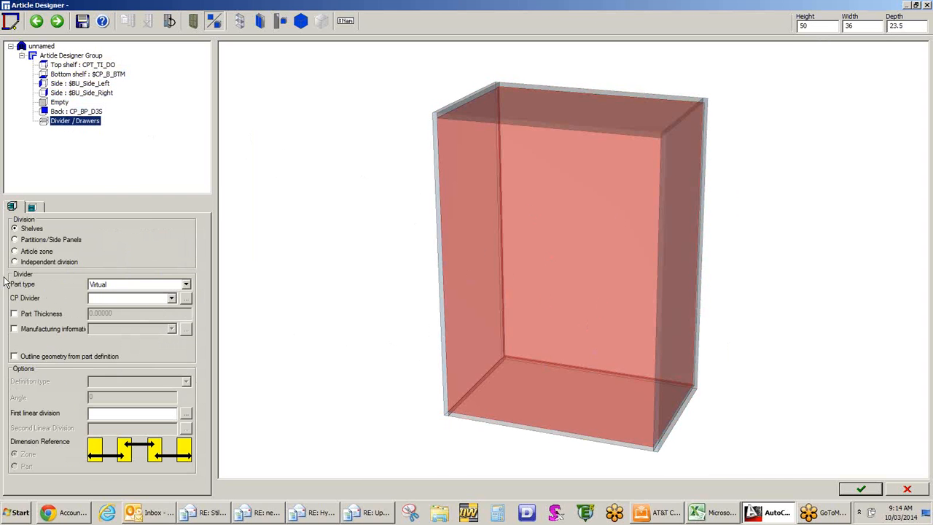
pyautogui.click(187, 285)
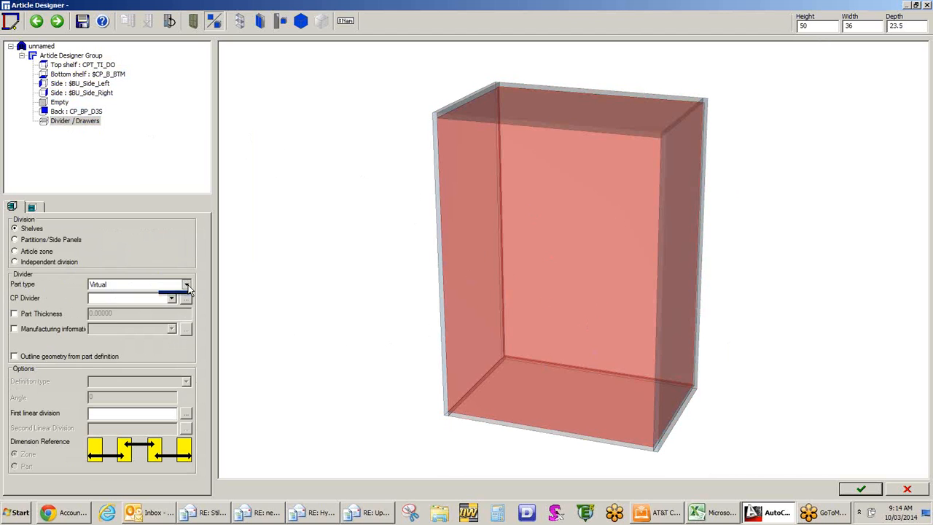
pyautogui.click(116, 303)
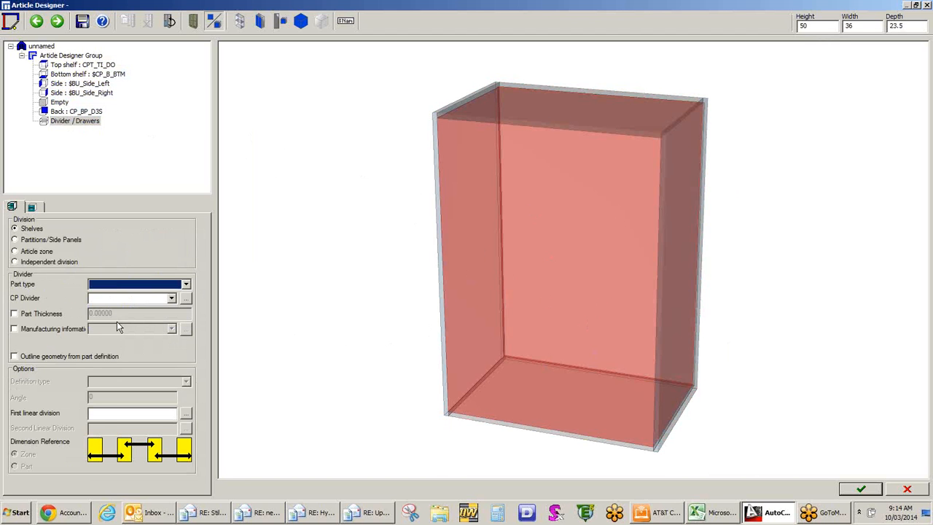
pyautogui.click(111, 413)
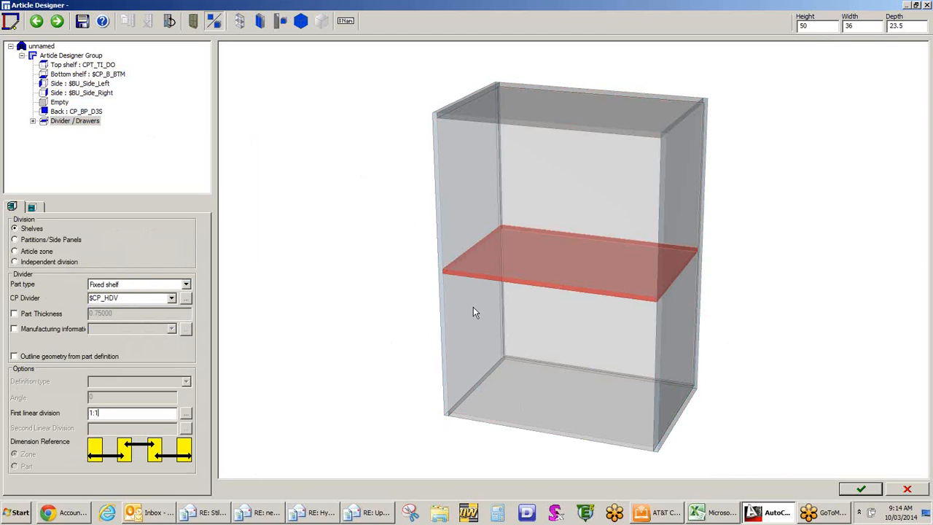
# - Try the fixed shelf at linear divisions of 24in:1 and 1:24in
pyautogui.moveTo(117, 412); pyautogui.dragTo(45, 412)
pyautogui.write('24in:1')
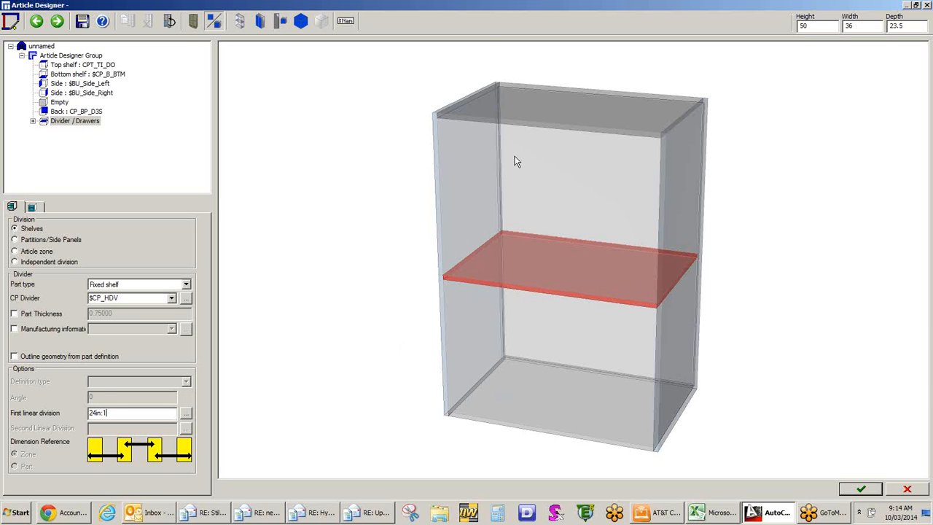
pyautogui.moveTo(115, 413); pyautogui.dragTo(49, 413)
pyautogui.write('1:24in')
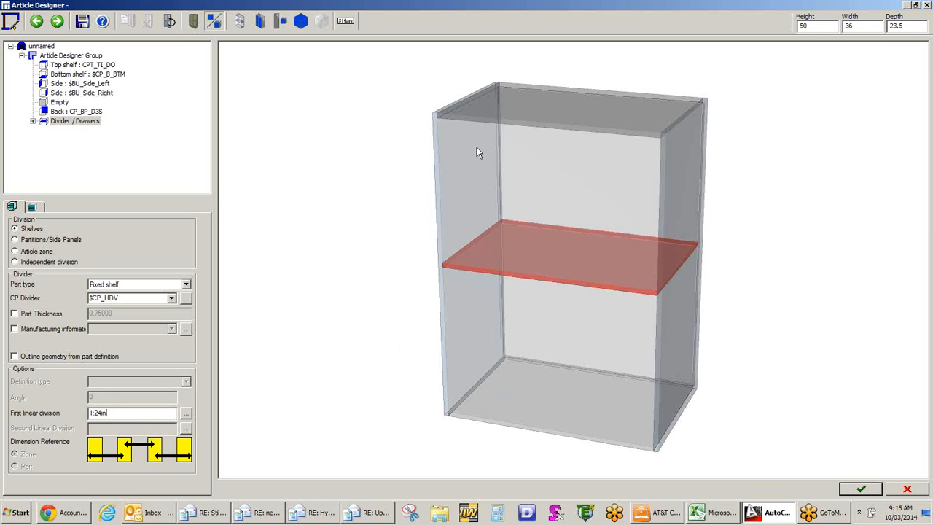
# - Set the shelf division to 1:1:1 to split the cabinet interior into three equal zones
pyautogui.moveTo(138, 414); pyautogui.dragTo(19, 419)
pyautogui.write('1:1:1')
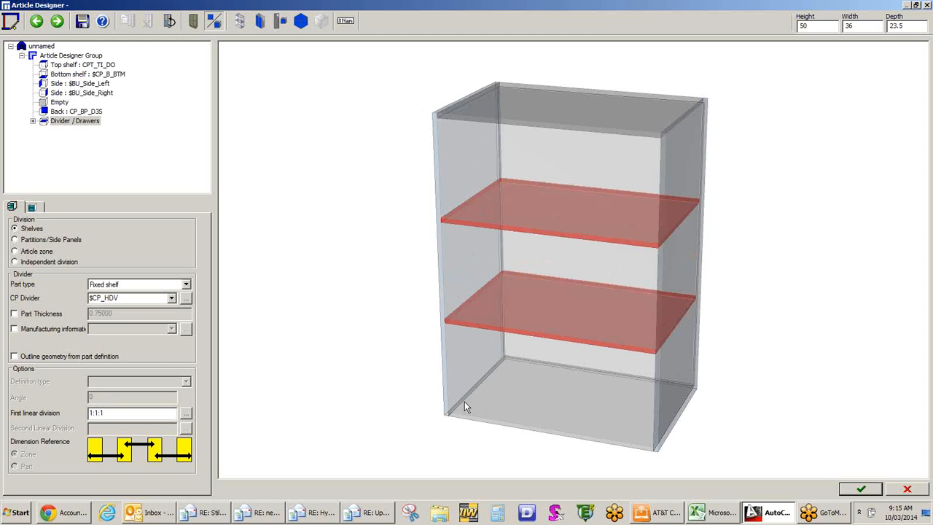
pyautogui.press('Return')
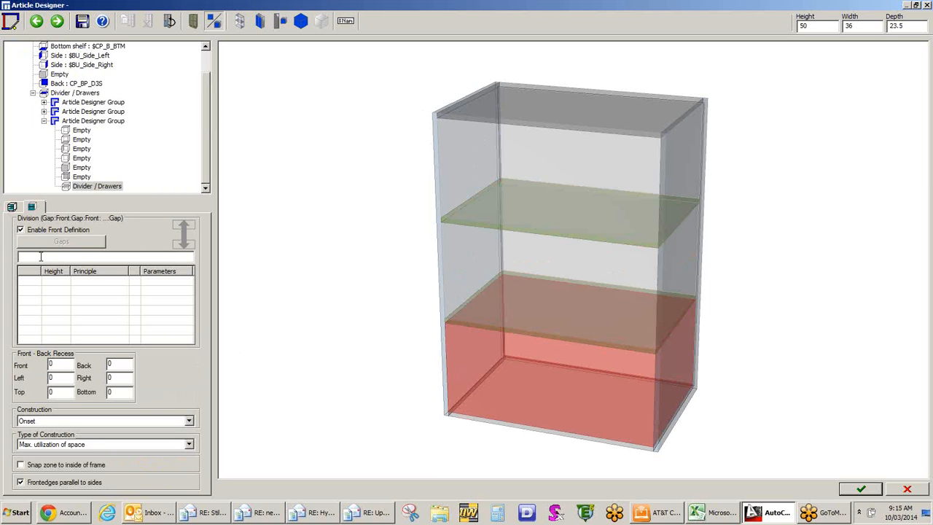
# - Define two equal drawers in the bottom zone with a 1:1 front division
pyautogui.write(':1')
pyautogui.press('Return')
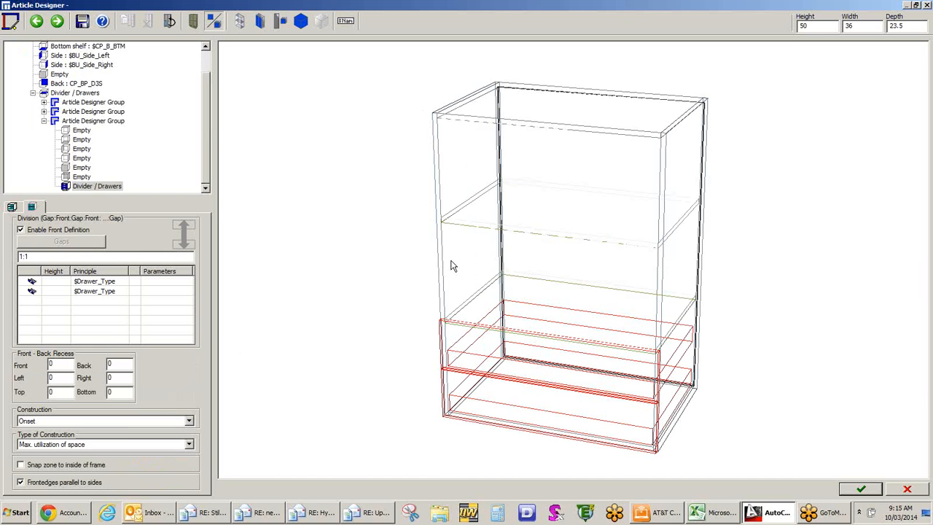
# - Divide the middle zone with a perpendicular CP_P_2000_DO_R00mm partition at a 12in:1 linear division
pyautogui.click(186, 285)
pyautogui.click(109, 312)
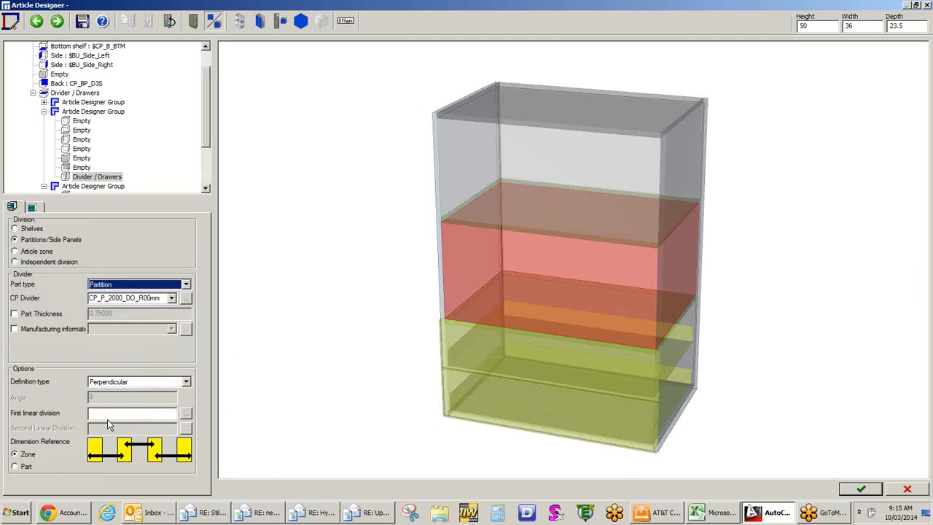
pyautogui.click(108, 414)
pyautogui.write('12in:1')
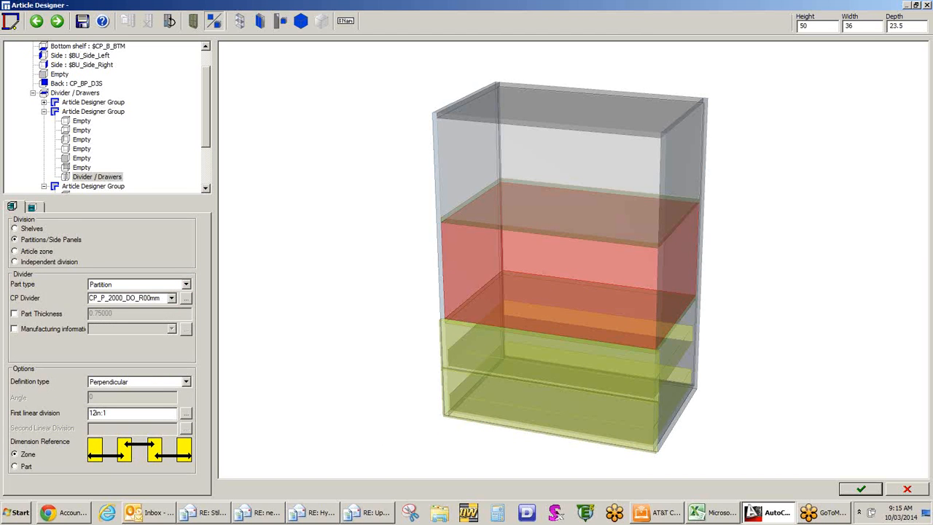
# - Add a left-hinged $CP_BU_SINGLE_DOOR door to the narrow left compartment of the middle zone
pyautogui.click(461, 275)
pyautogui.click(104, 168)
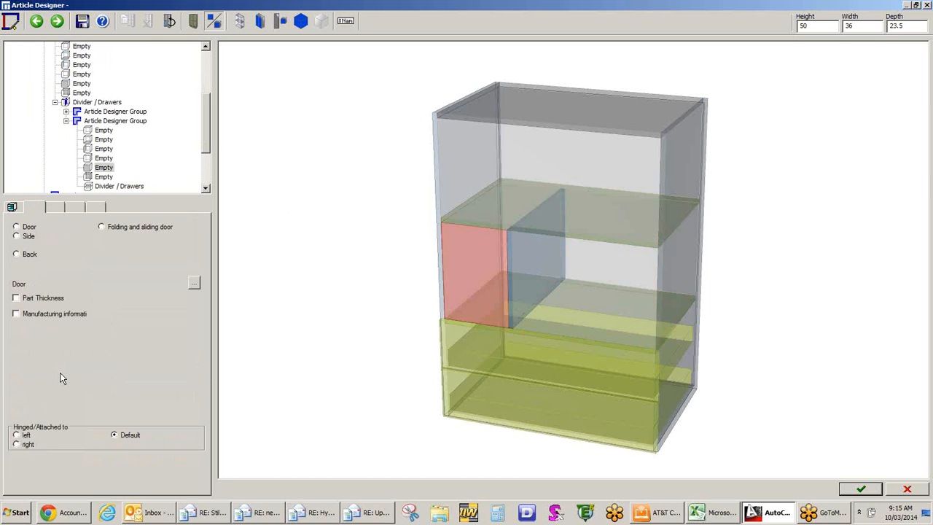
pyautogui.click(16, 435)
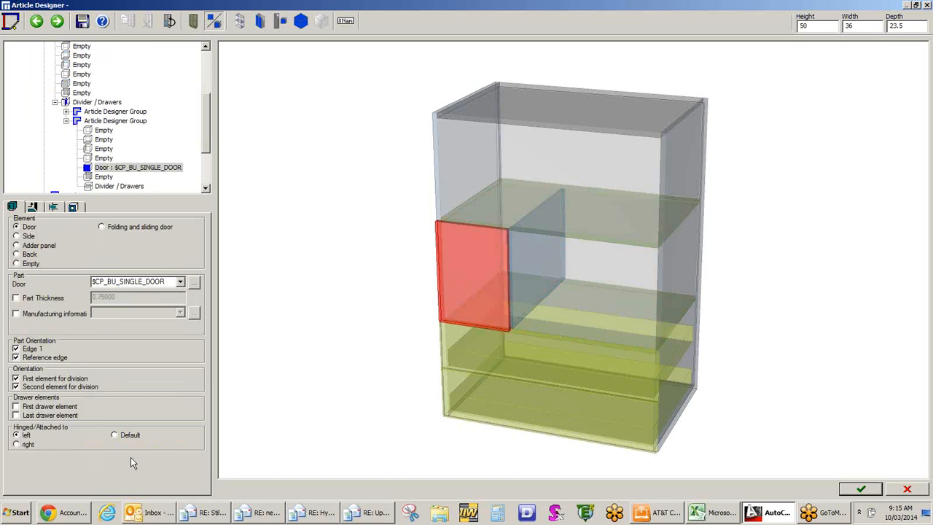
# - Add a CP_ADJ adjustable shelf to the right compartment of the middle zone with a 1:1 division
pyautogui.click(536, 268)
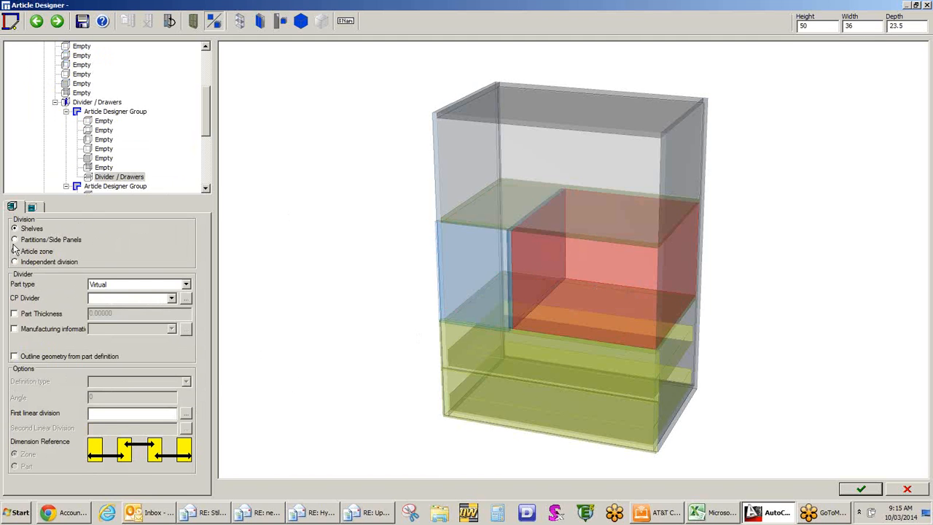
pyautogui.click(187, 284)
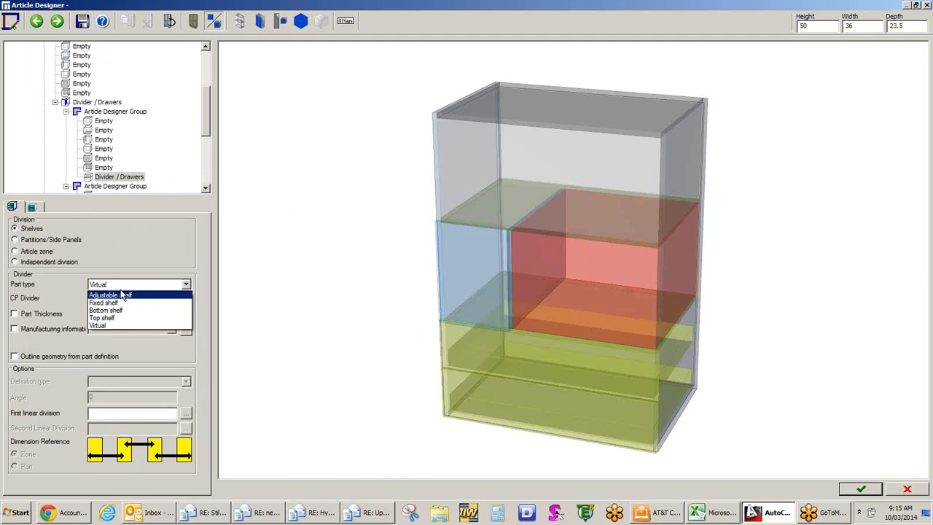
pyautogui.click(133, 296)
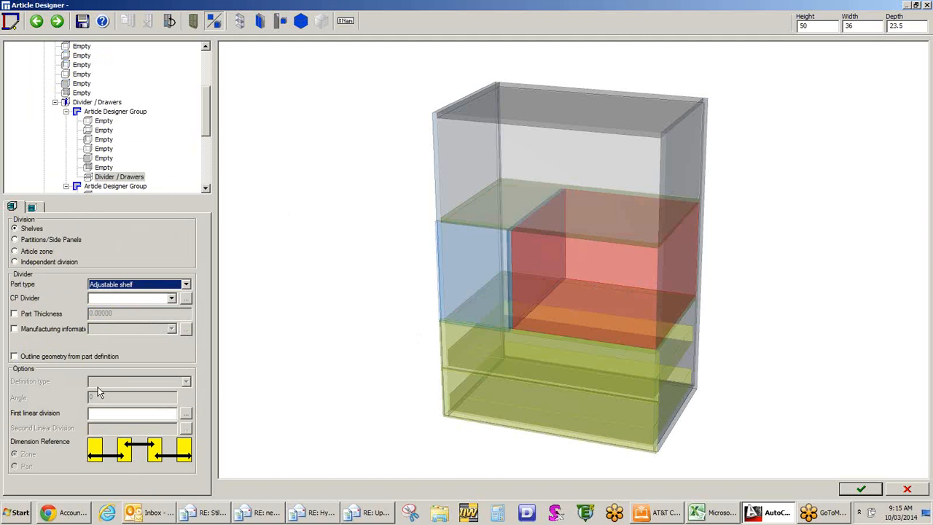
pyautogui.click(115, 414)
pyautogui.write('1')
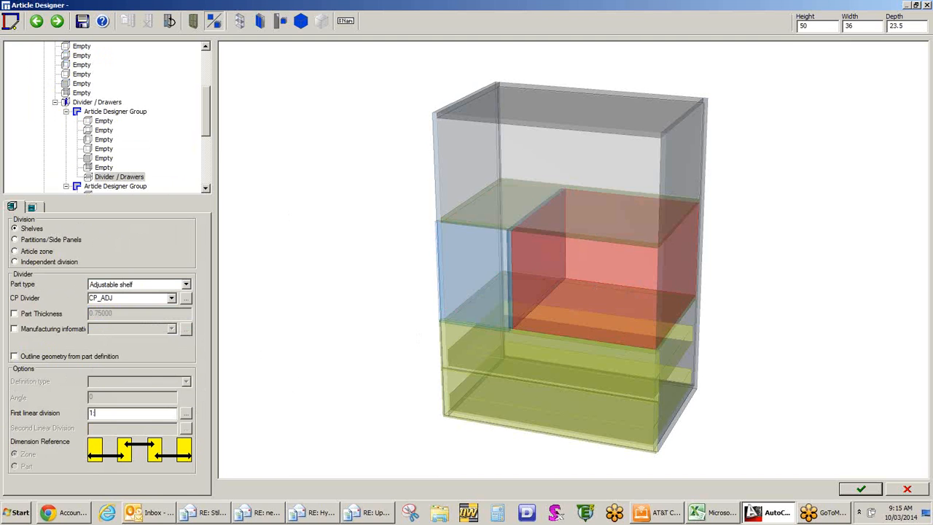
pyautogui.write(':1')
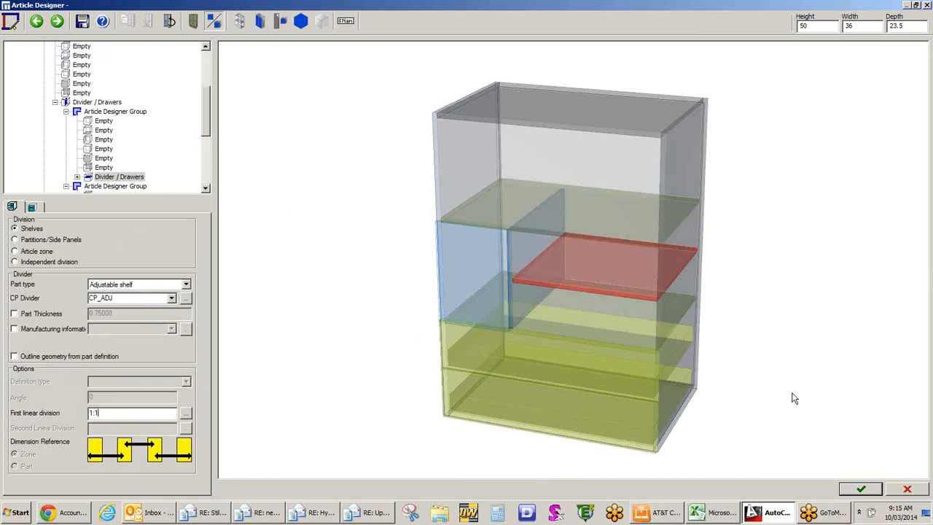
# - Finish the article without saving the changes and insert the cabinet in the open area left of the room
pyautogui.click(861, 488)
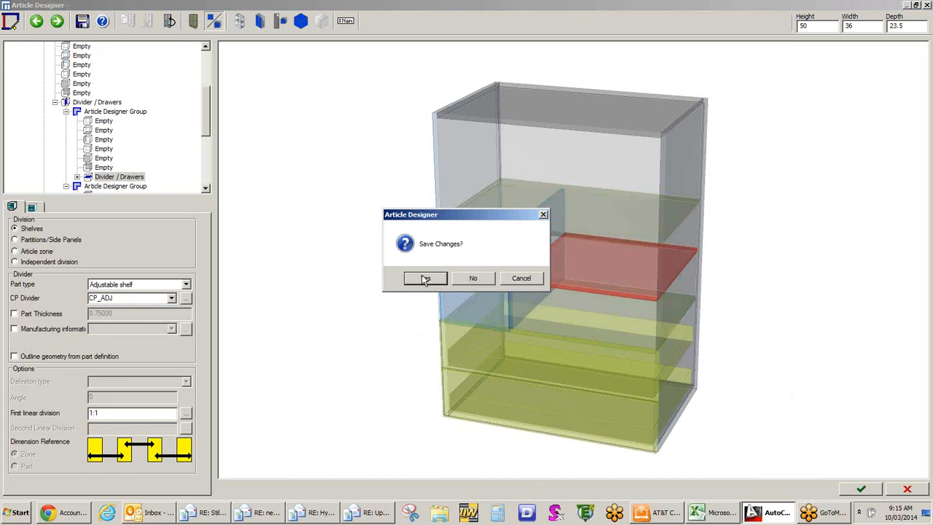
pyautogui.click(474, 278)
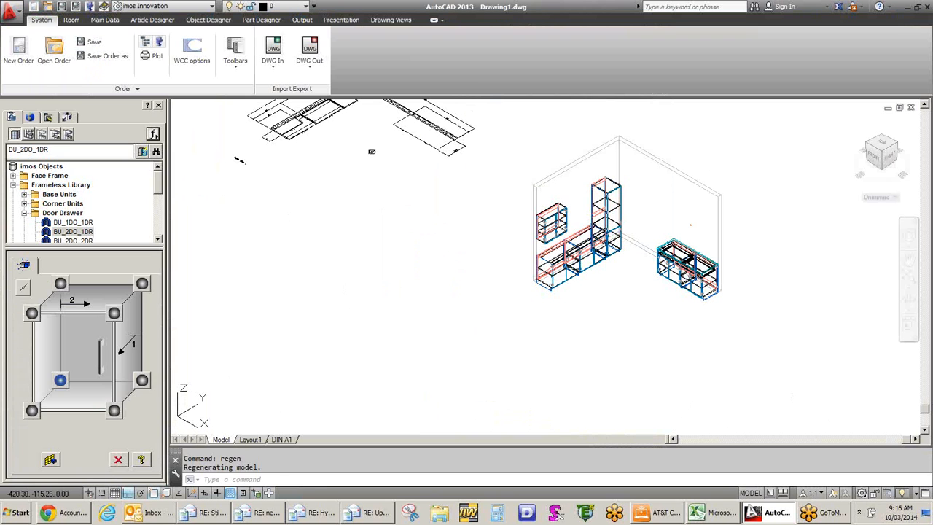
pyautogui.click(372, 274)
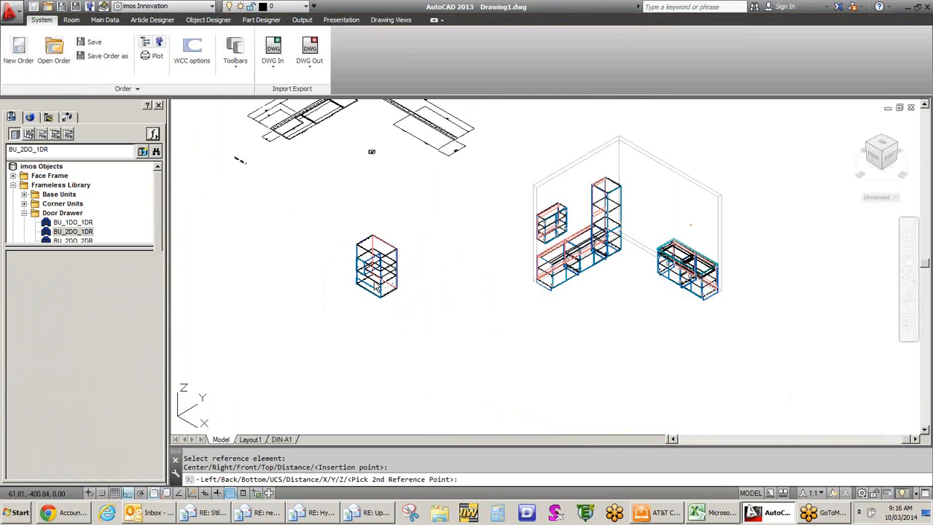
# - Regenerate the model display and view the inserted cabinet's construction and hardware up close
pyautogui.scroll(10, 368, 271)
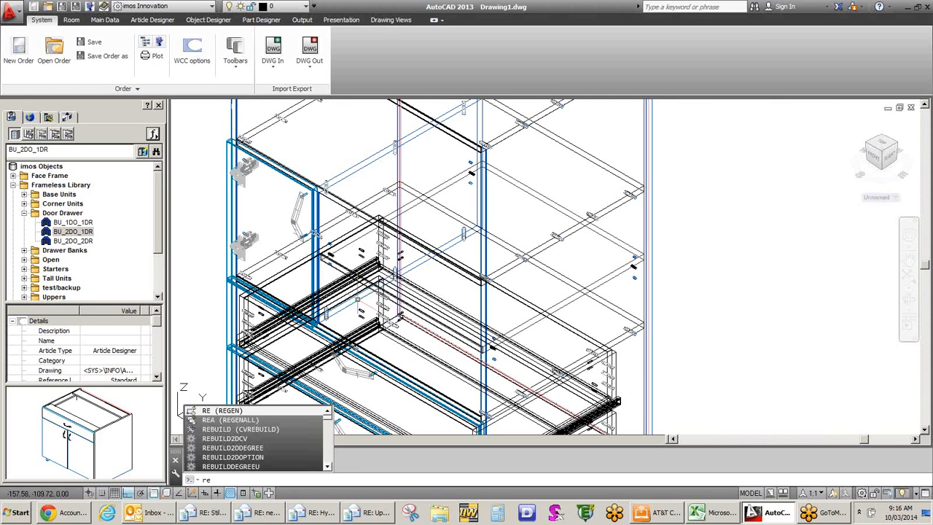
pyautogui.write('gen')
pyautogui.press('Return')
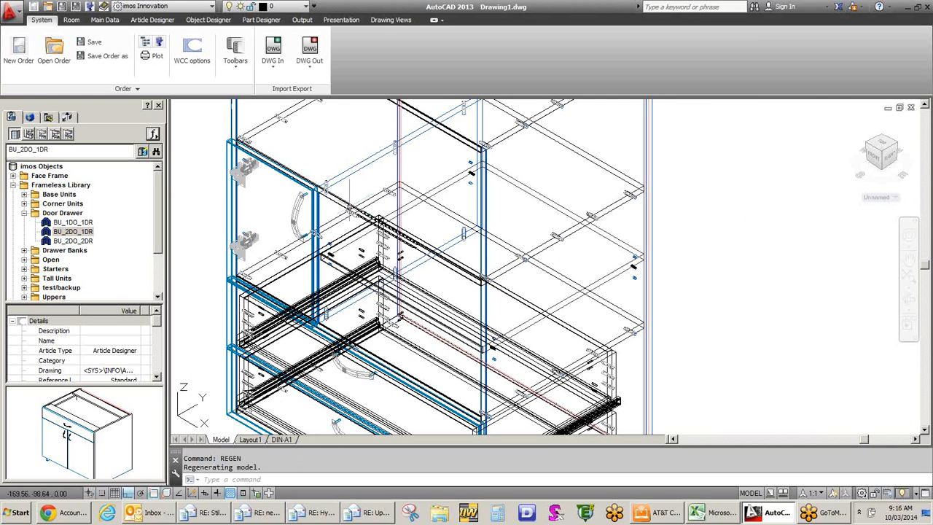
pyautogui.scroll(-4, 355, 255)
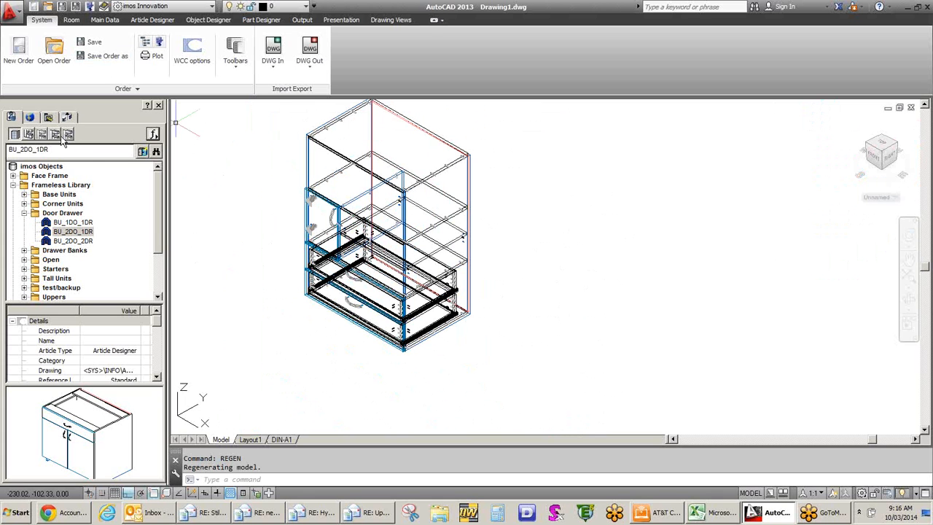
# - Select the inserted cabinet as an article and set its width to 42 and height to 72.25
pyautogui.click(30, 117)
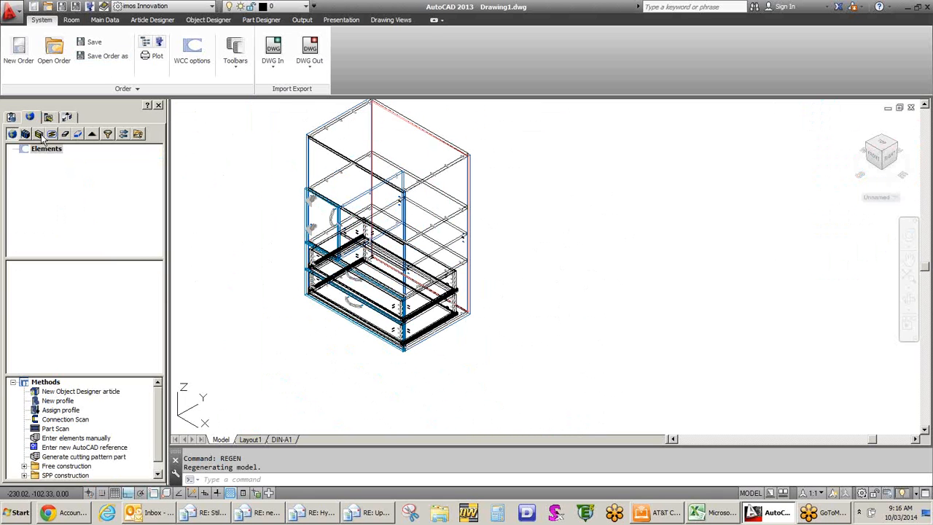
pyautogui.click(39, 134)
pyautogui.press('Return')
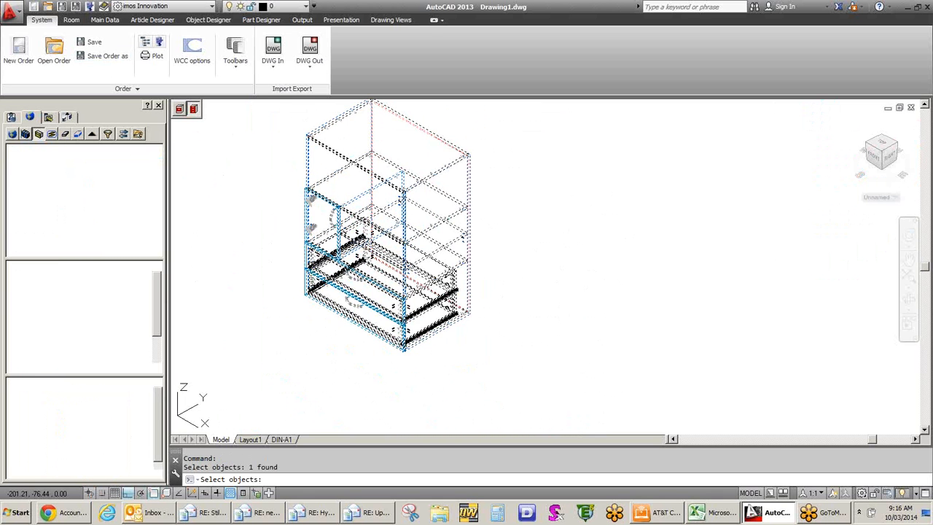
pyautogui.scroll(-2, 15, 348)
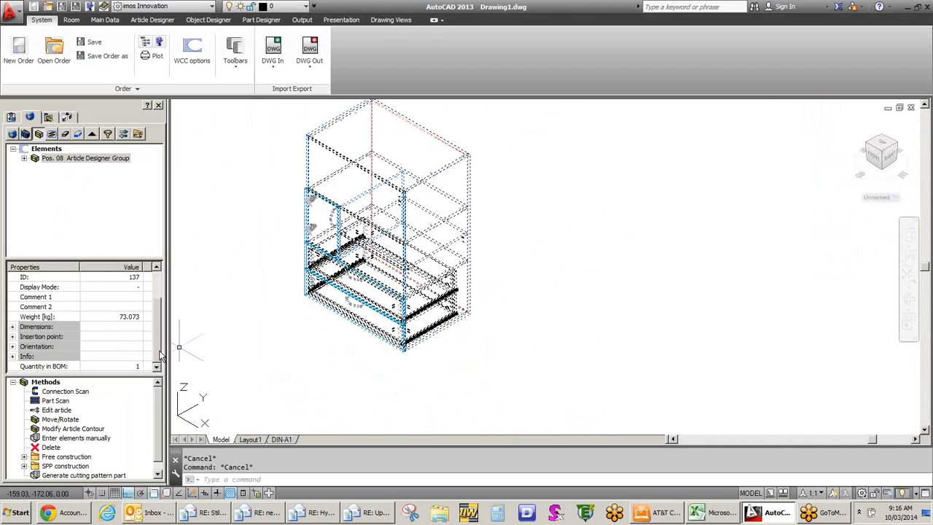
pyautogui.click(12, 327)
pyautogui.click(111, 336)
pyautogui.doubleClick(111, 336)
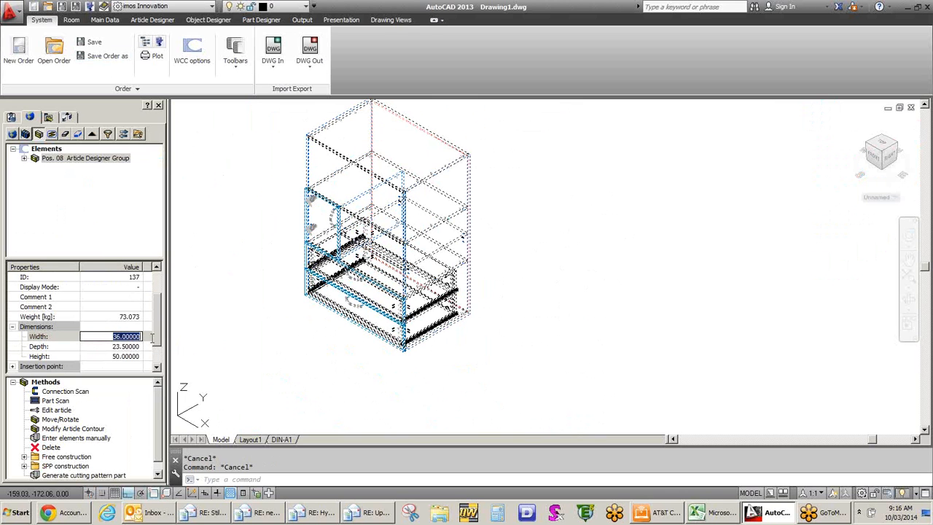
pyautogui.write('42')
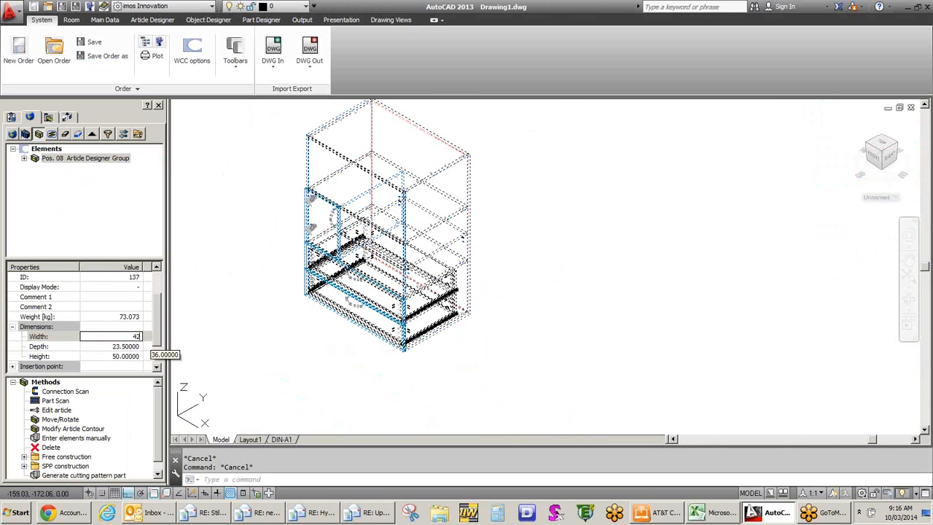
pyautogui.press('Return')
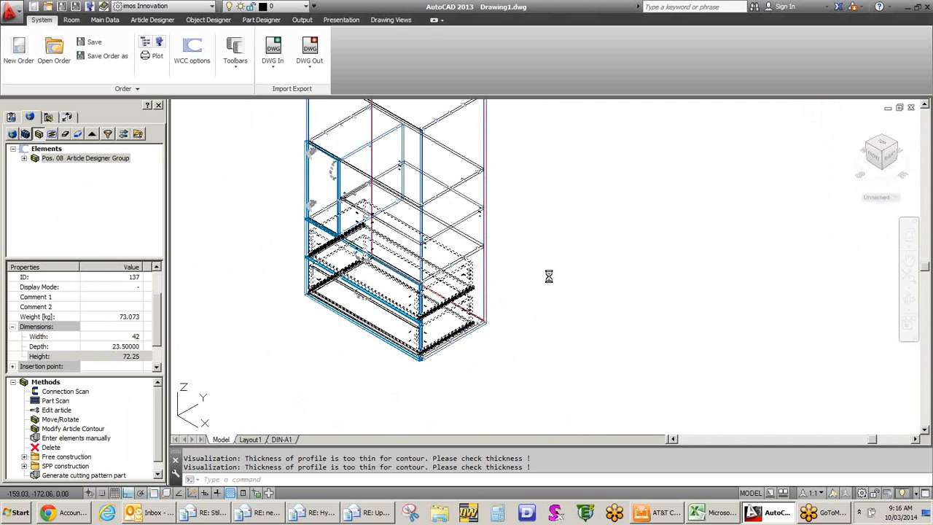
# - Regenerate the model display and examine the joint between the top panel and left side of the resized cabinet
pyautogui.scroll(-2, 550, 263)
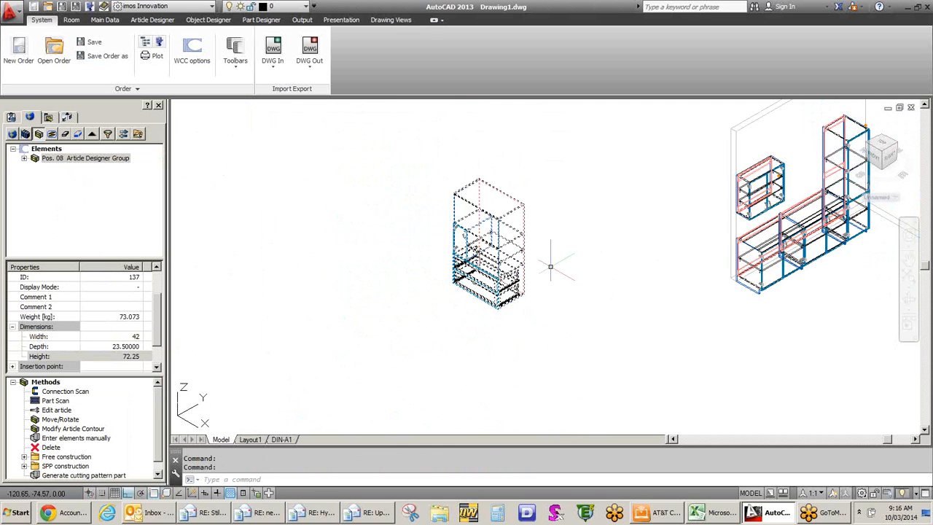
pyautogui.scroll(2, 510, 329)
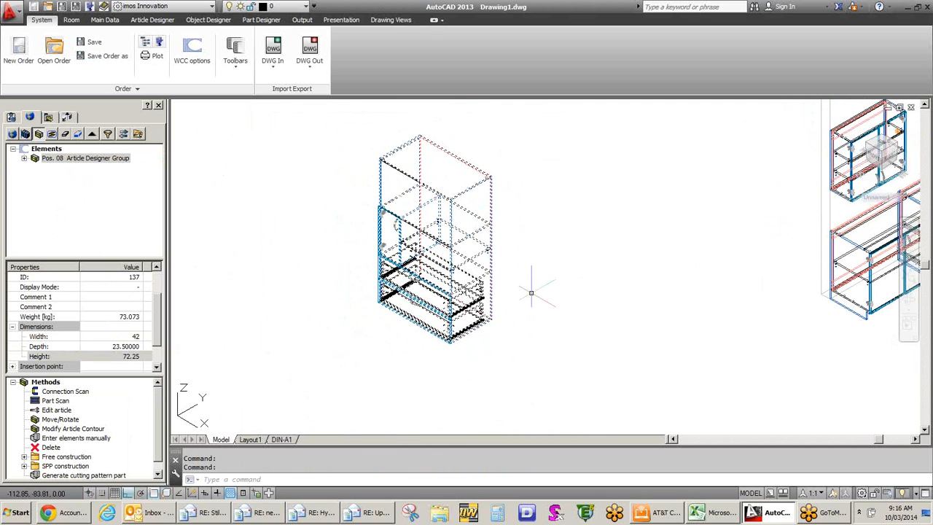
pyautogui.write('egen')
pyautogui.press('Return')
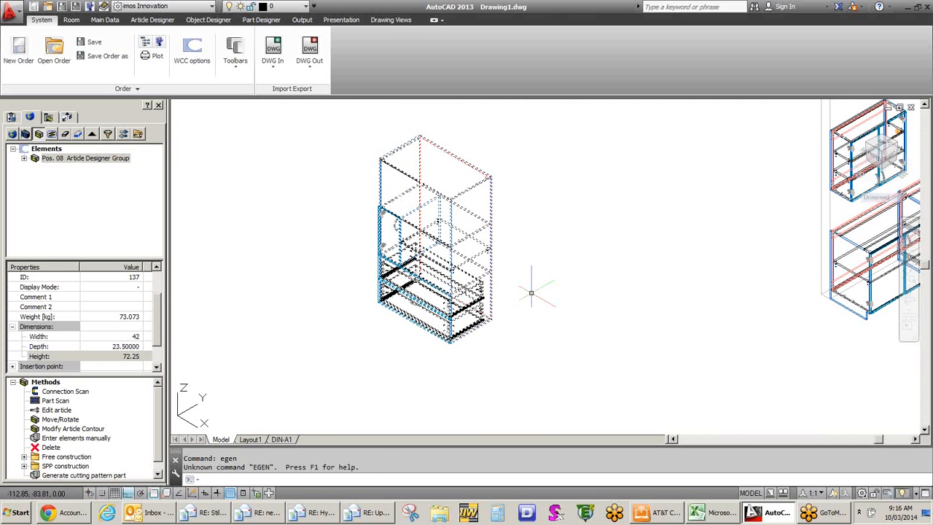
pyautogui.write('regen')
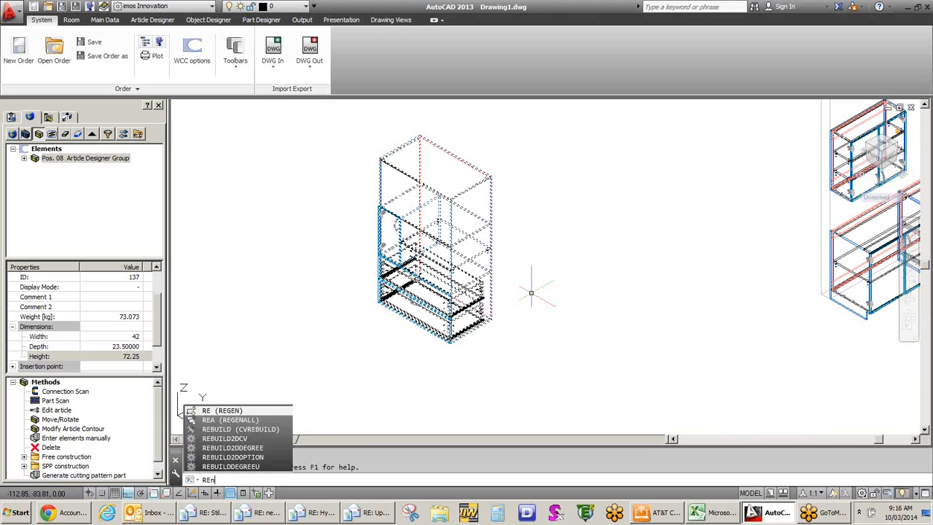
pyautogui.press('Return')
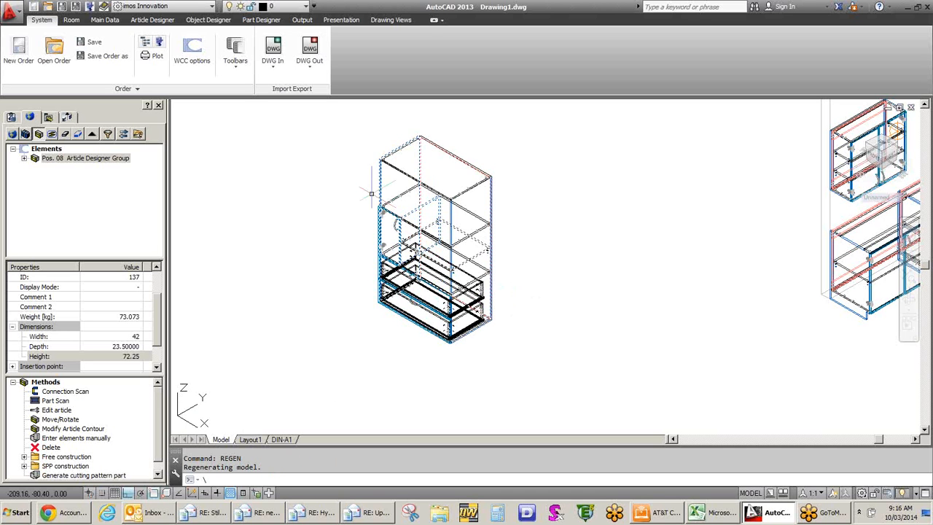
pyautogui.scroll(4, 396, 148)
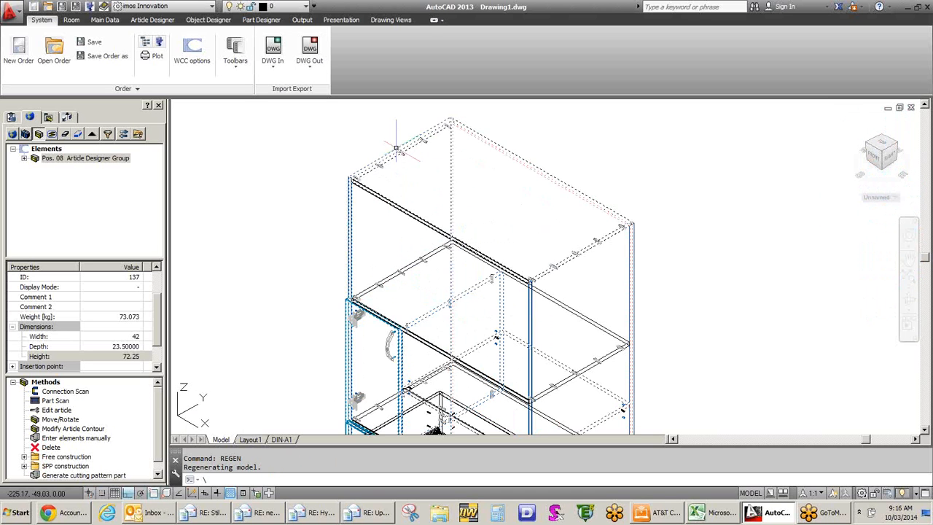
pyautogui.scroll(2, 396, 153)
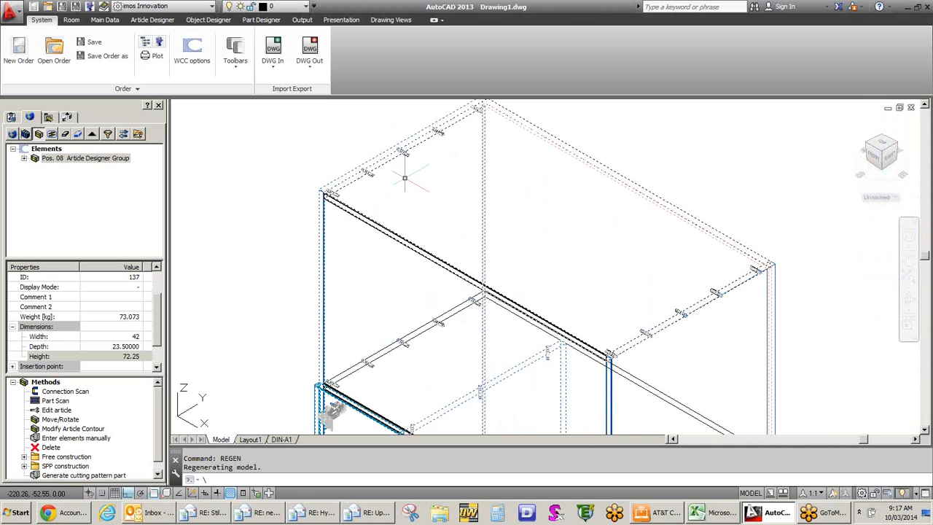
# - Select the two meeting edges of the cabinet's top panel and left side, and preview a Mitre trim for their joint
pyautogui.click(78, 134)
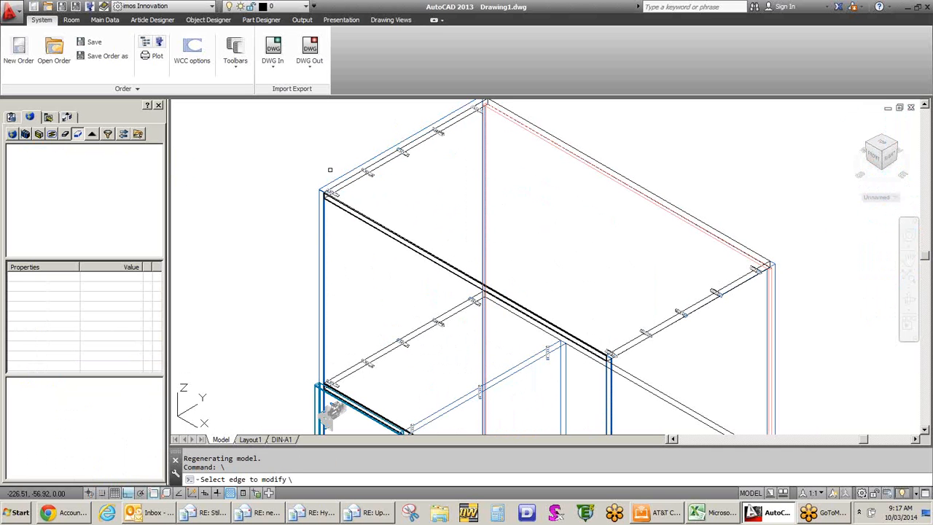
pyautogui.press('Escape')
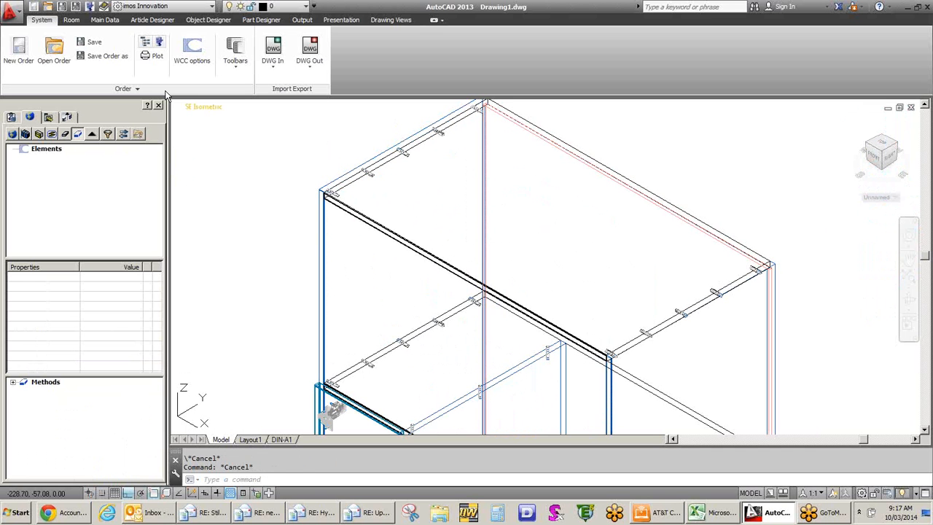
pyautogui.click(78, 135)
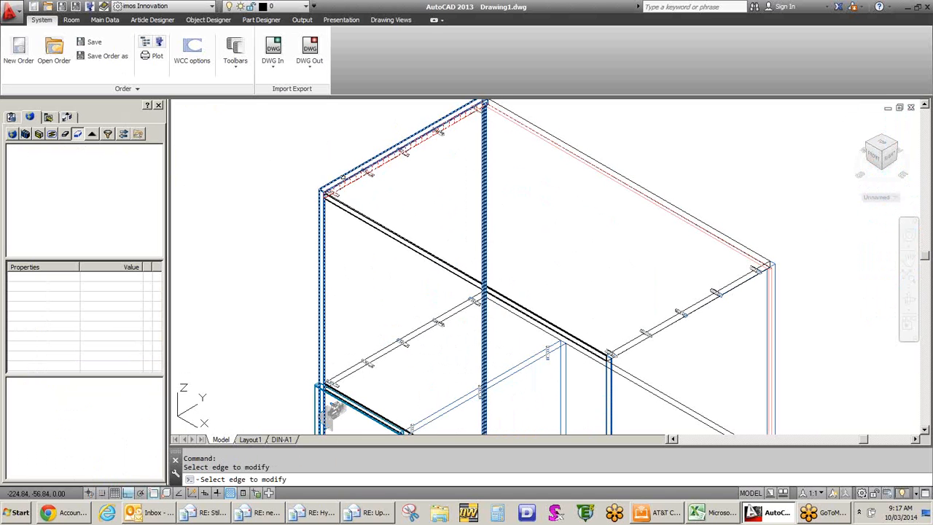
pyautogui.click(342, 177)
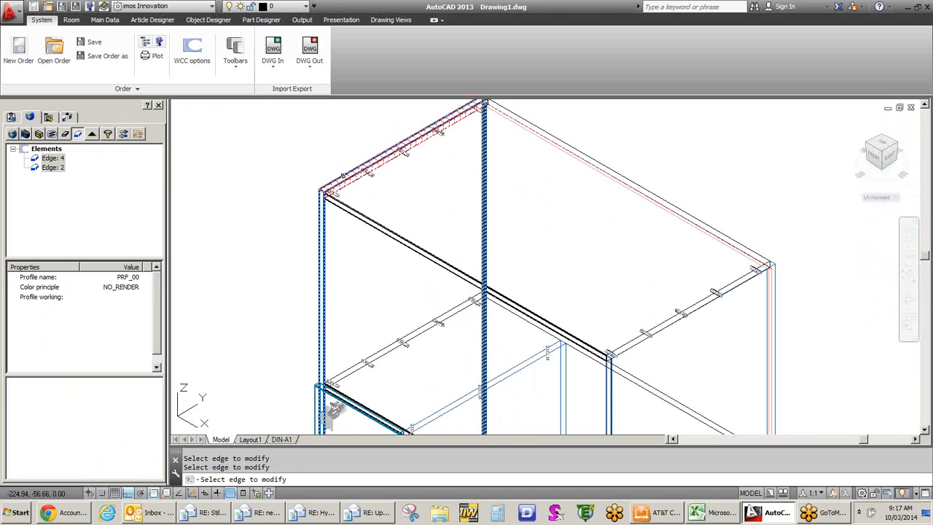
pyautogui.press('Escape')
pyautogui.click(24, 391)
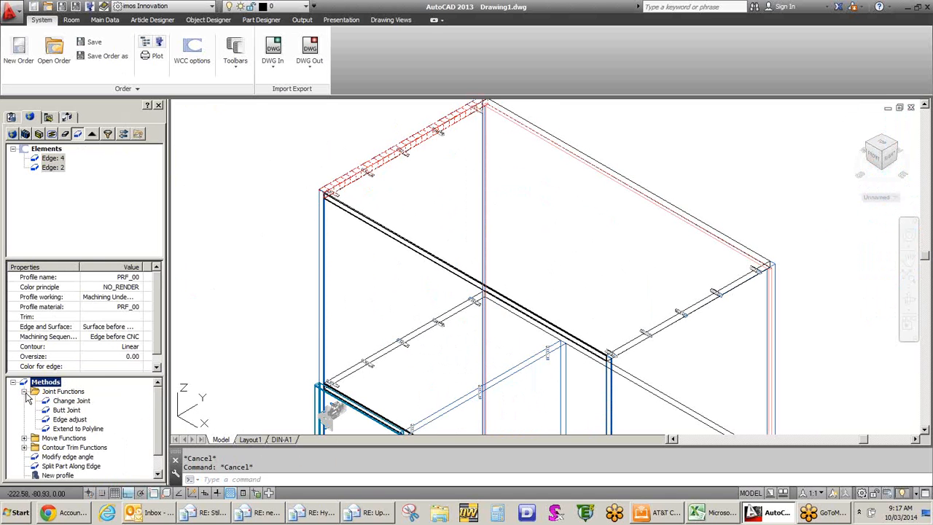
pyautogui.doubleClick(69, 409)
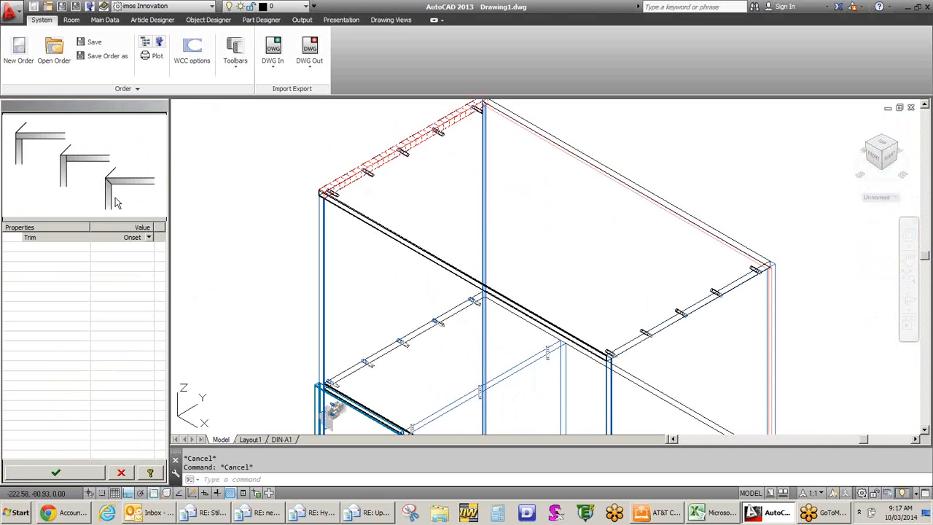
pyautogui.click(149, 238)
pyautogui.click(147, 238)
pyautogui.click(109, 270)
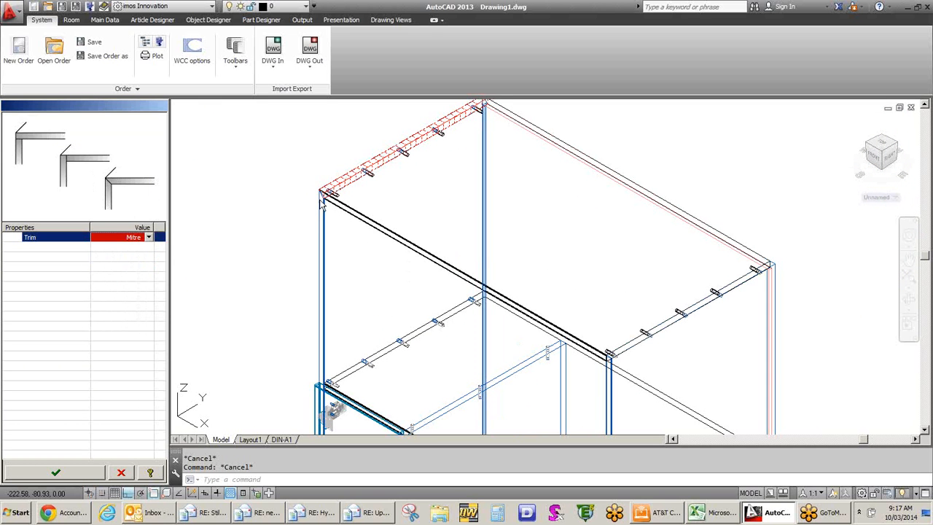
# - Set the trim of the top-to-left-side joint to Onset and apply the joint change
pyautogui.click(149, 239)
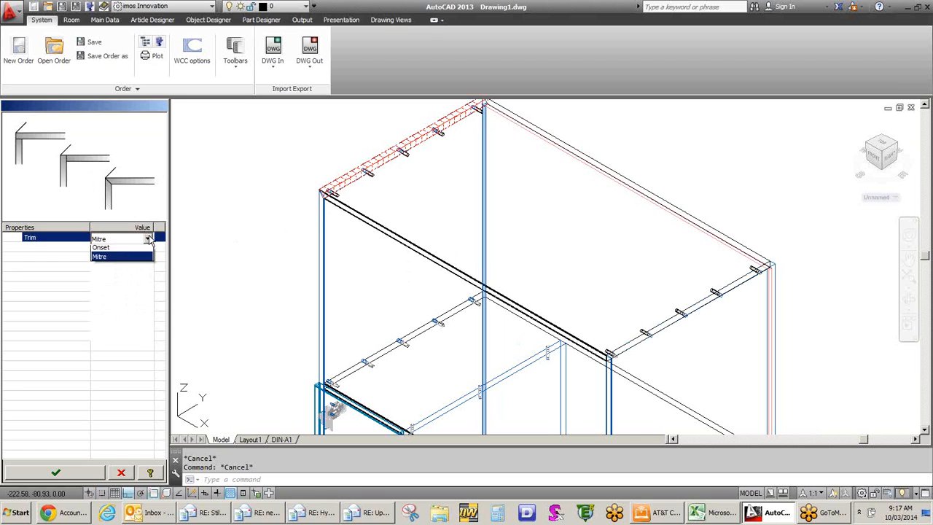
pyautogui.click(114, 263)
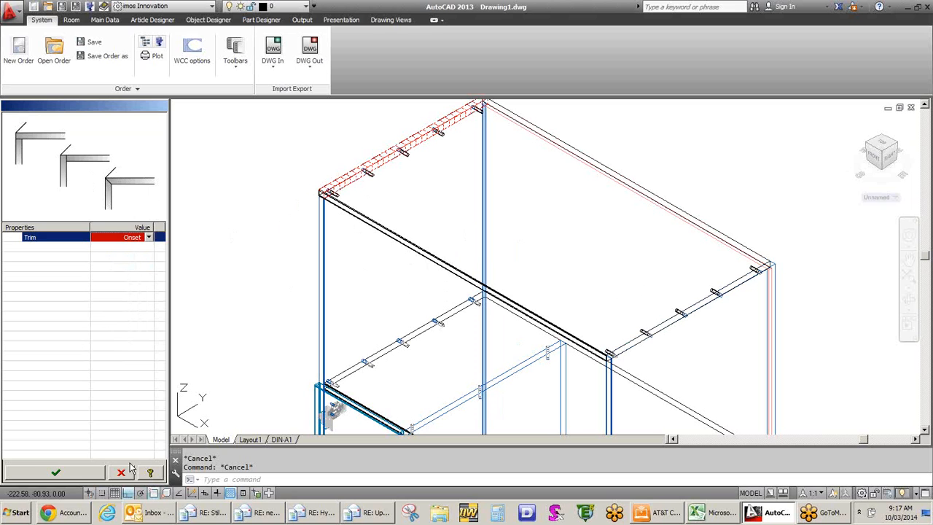
pyautogui.click(65, 474)
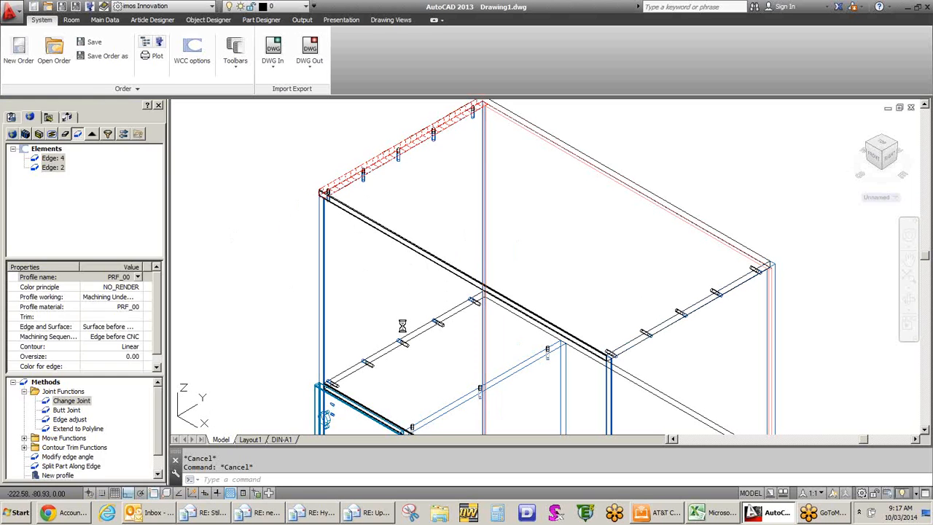
# - Move the top panel's left edge with Connection Scan on and an offset of -1.5
pyautogui.click(78, 134)
pyautogui.click(378, 160)
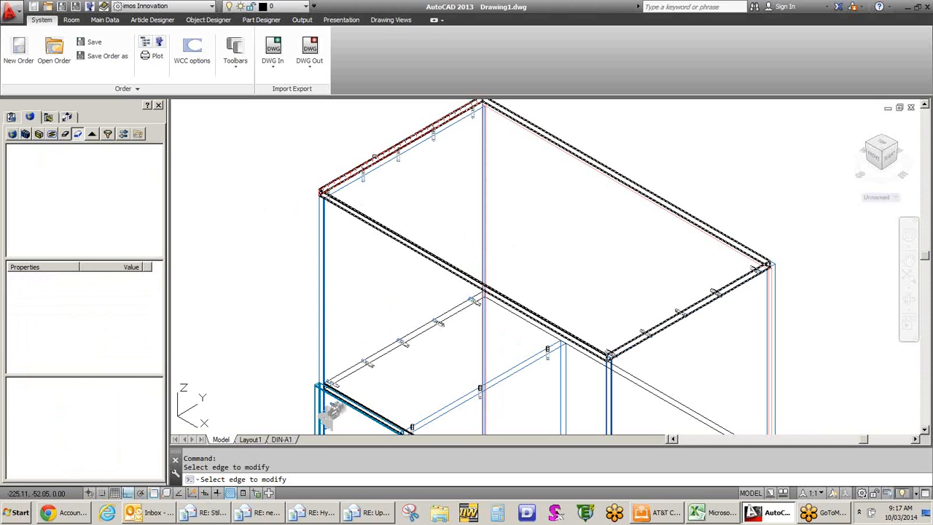
pyautogui.click(24, 401)
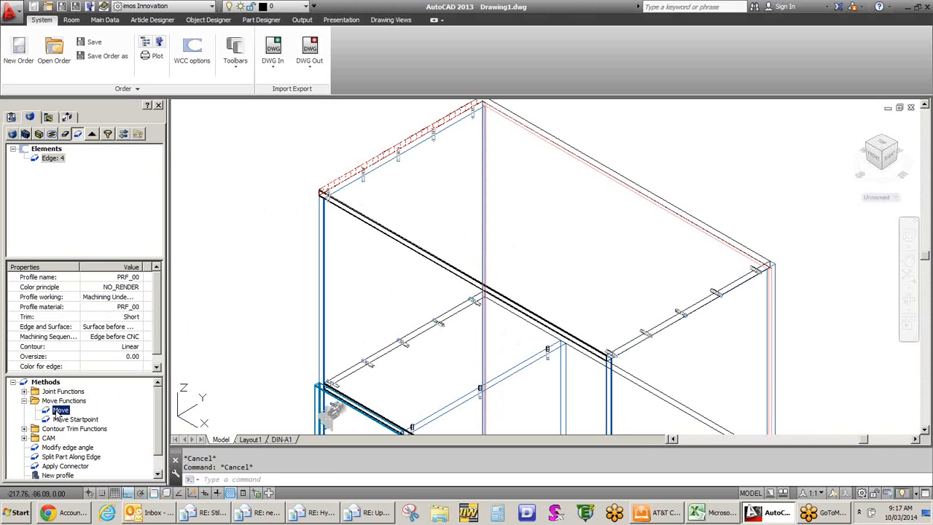
pyautogui.doubleClick(57, 413)
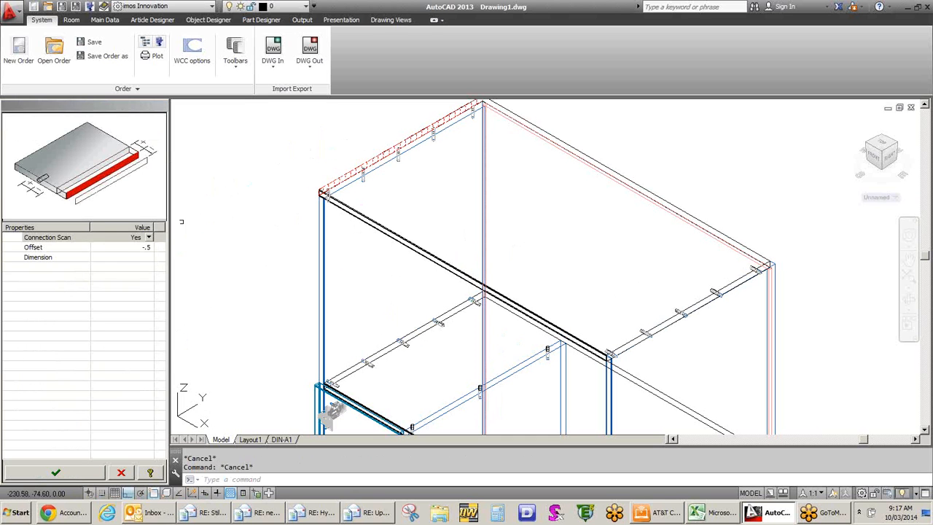
pyautogui.click(128, 247)
pyautogui.moveTo(128, 247); pyautogui.dragTo(157, 248)
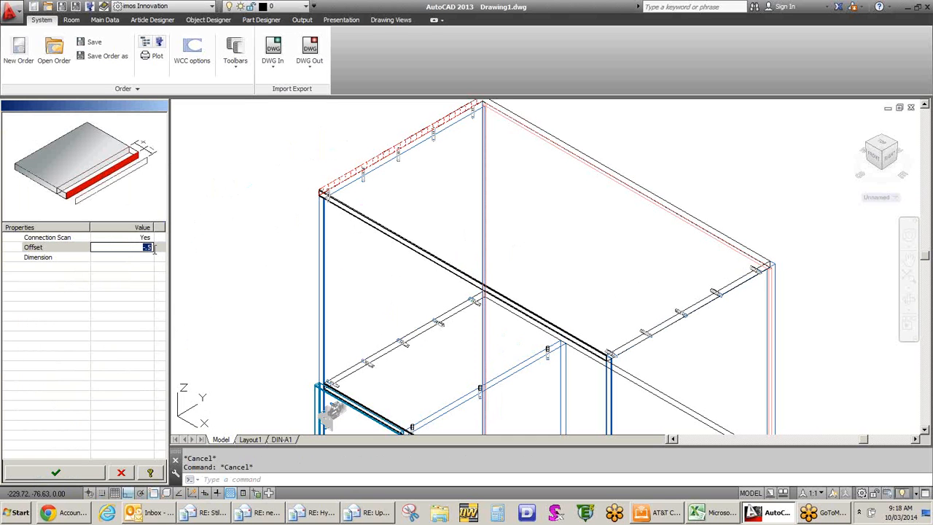
pyautogui.write('-1.5')
pyautogui.press('Return')
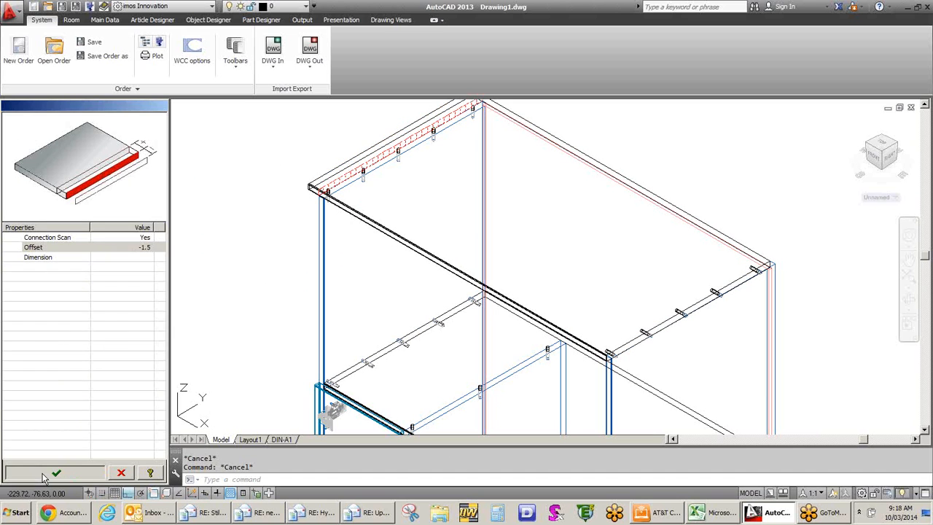
pyautogui.click(43, 475)
# - Draw a circle with a diameter of 5 inside the cabinet's right half in plan view
pyautogui.scroll(-4, 456, 269)
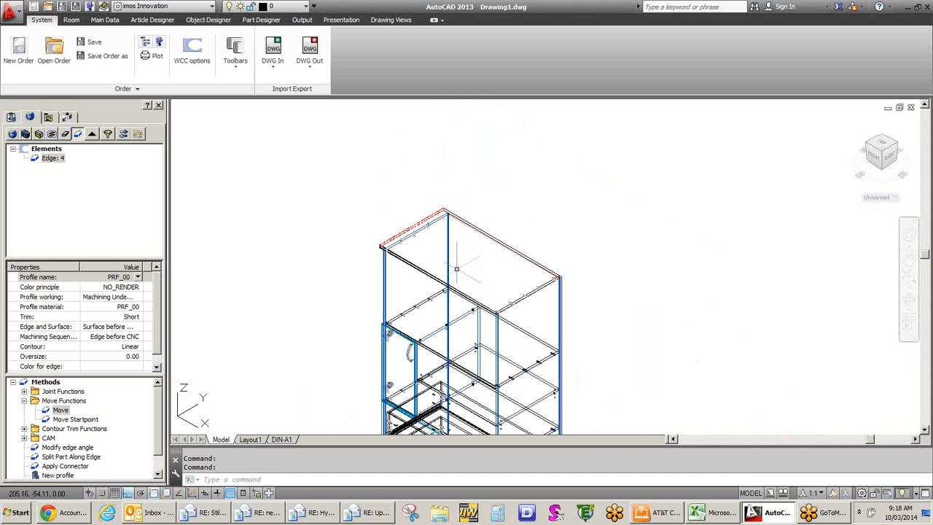
pyautogui.click(881, 146)
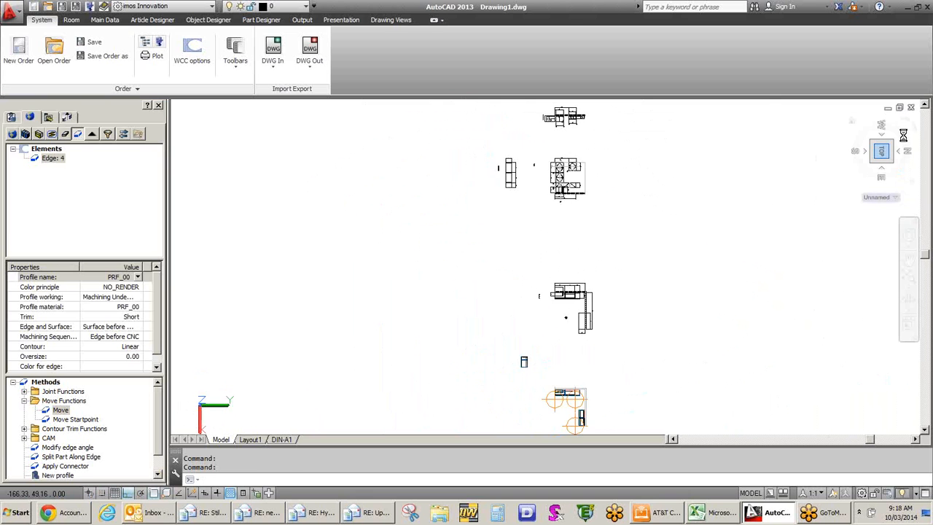
pyautogui.click(903, 122)
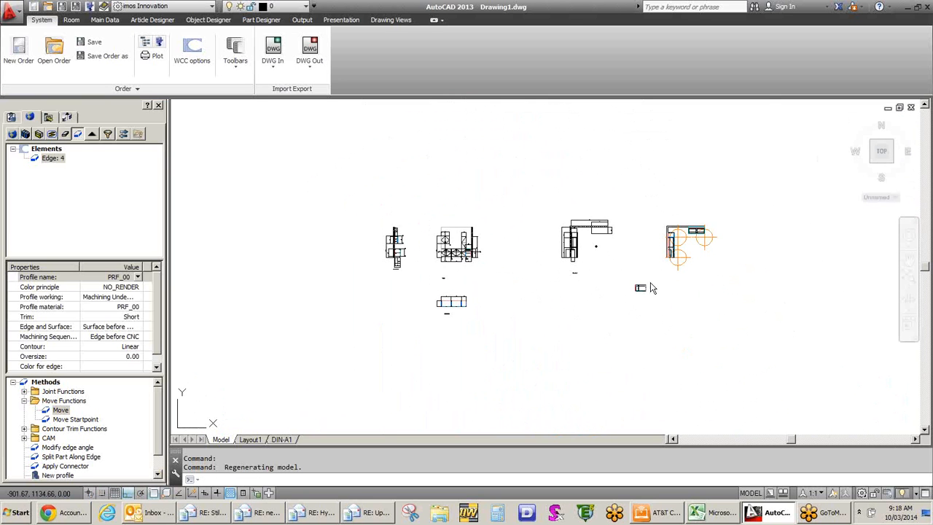
pyautogui.scroll(8, 650, 283)
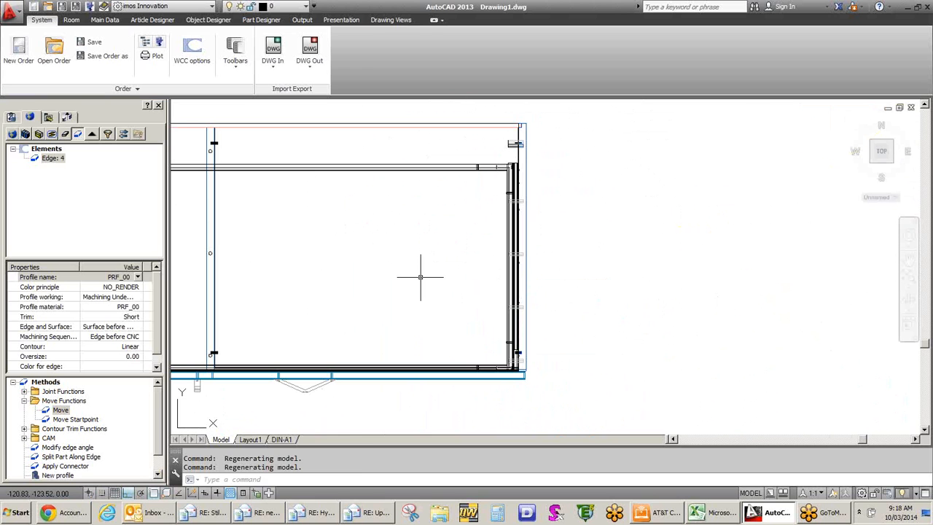
pyautogui.write('c')
pyautogui.press('Return')
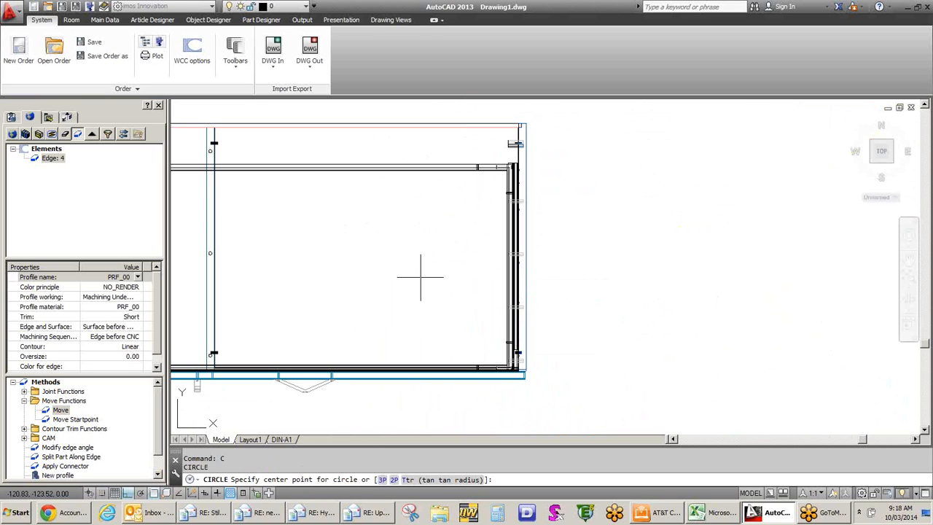
pyautogui.click(329, 255)
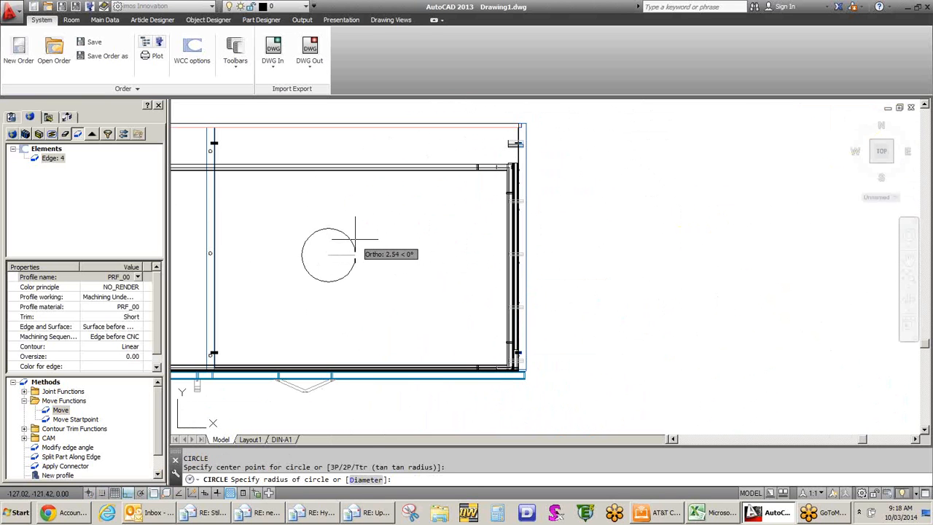
pyautogui.write('d')
pyautogui.press('Return')
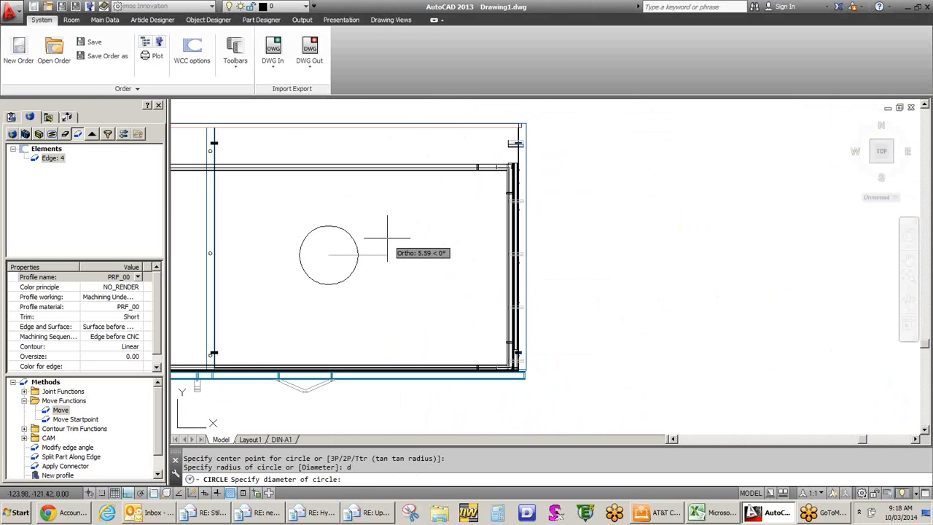
pyautogui.write('5')
pyautogui.press('Return')
pyautogui.press('Return')
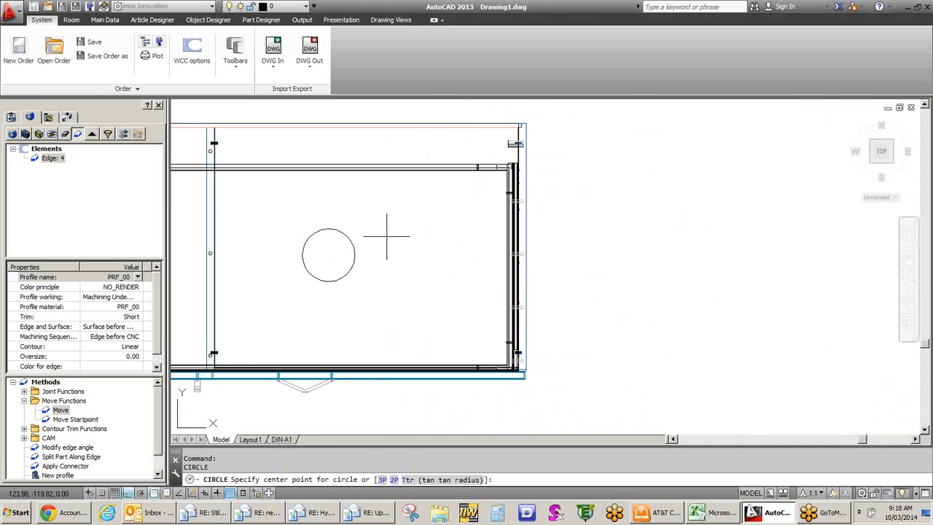
pyautogui.press('Escape')
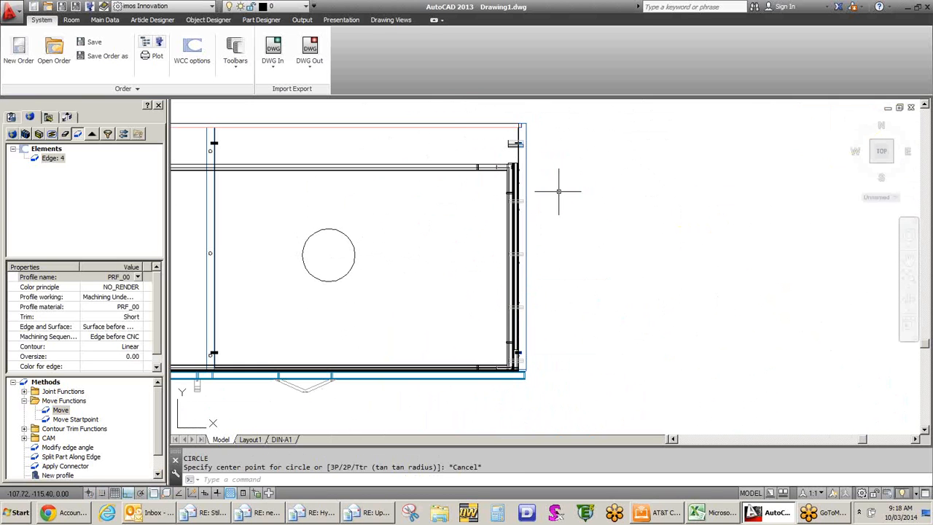
# - Select the cabinet's top shelf, both fixed shelves and the adjustable shelf as parts in an isometric view
pyautogui.click(875, 164)
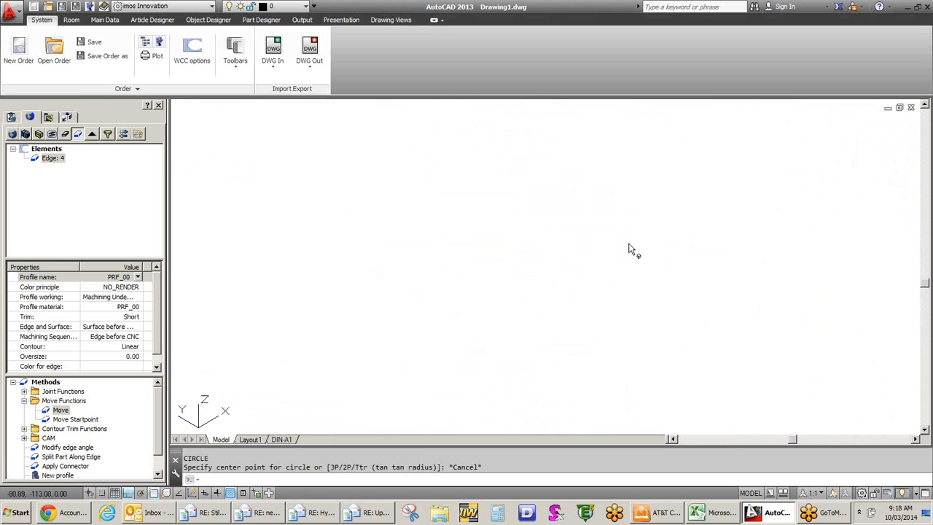
pyautogui.scroll(5, 646, 273)
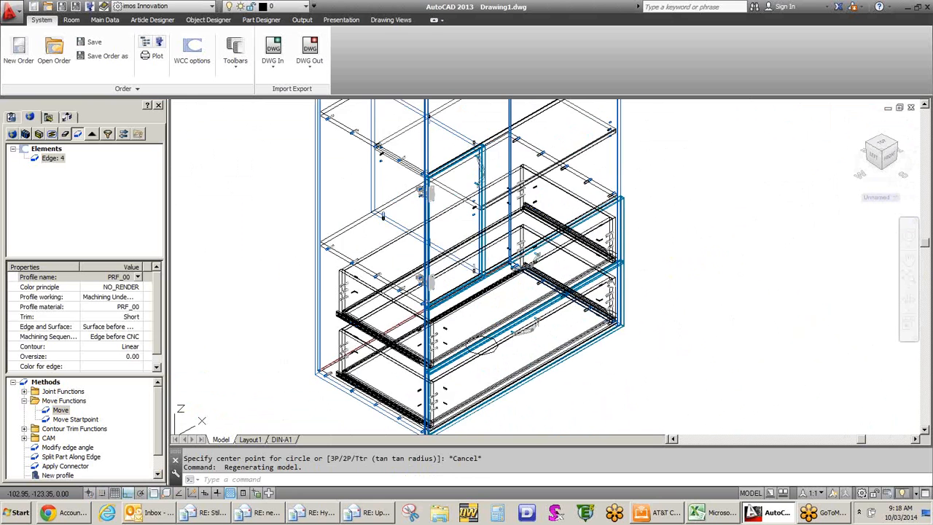
pyautogui.scroll(-2, 603, 288)
pyautogui.click(65, 134)
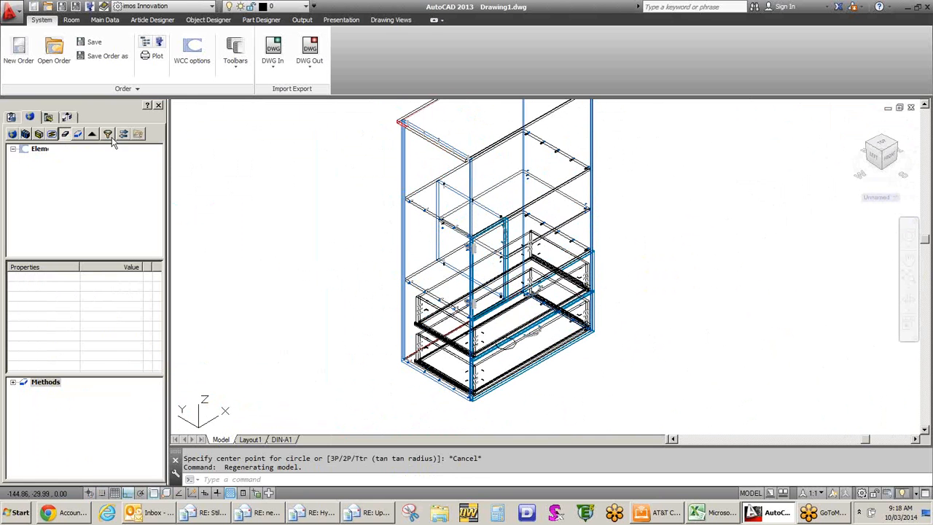
pyautogui.click(108, 134)
pyautogui.click(546, 115)
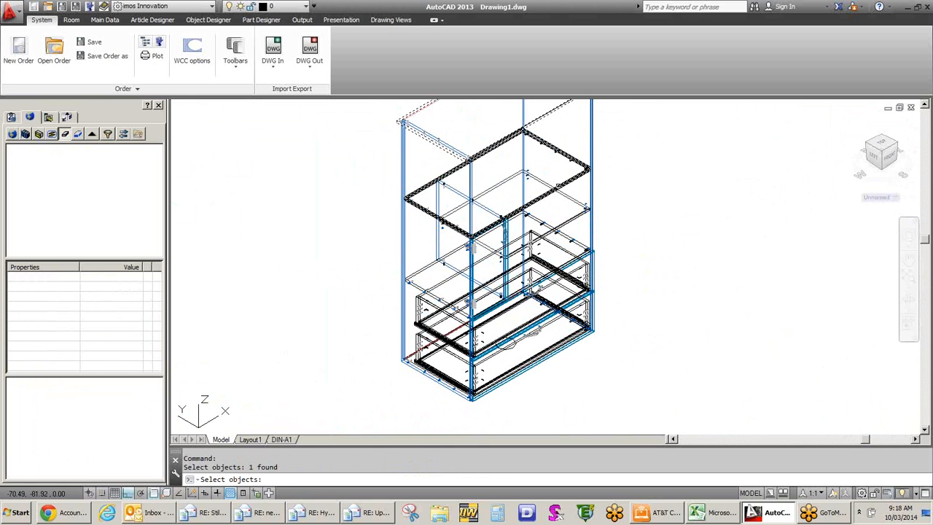
pyautogui.click(576, 217)
pyautogui.click(577, 217)
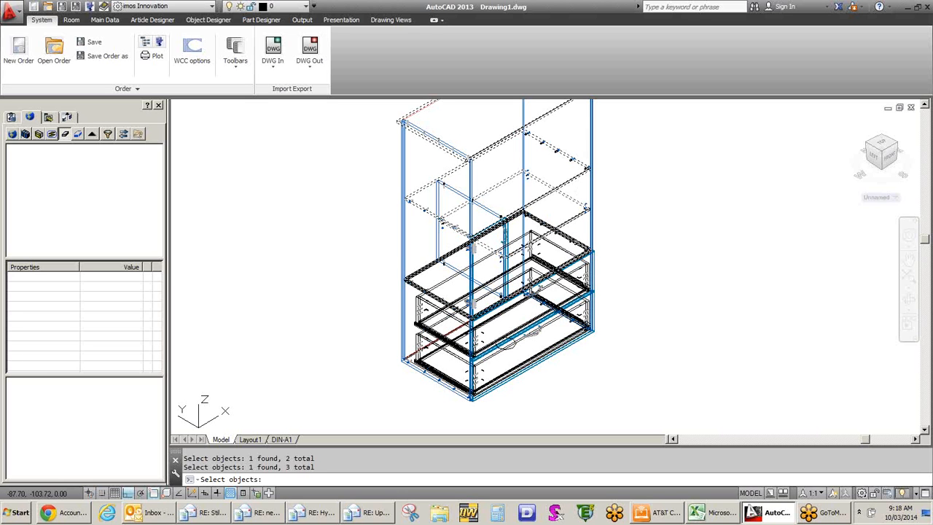
pyautogui.click(576, 242)
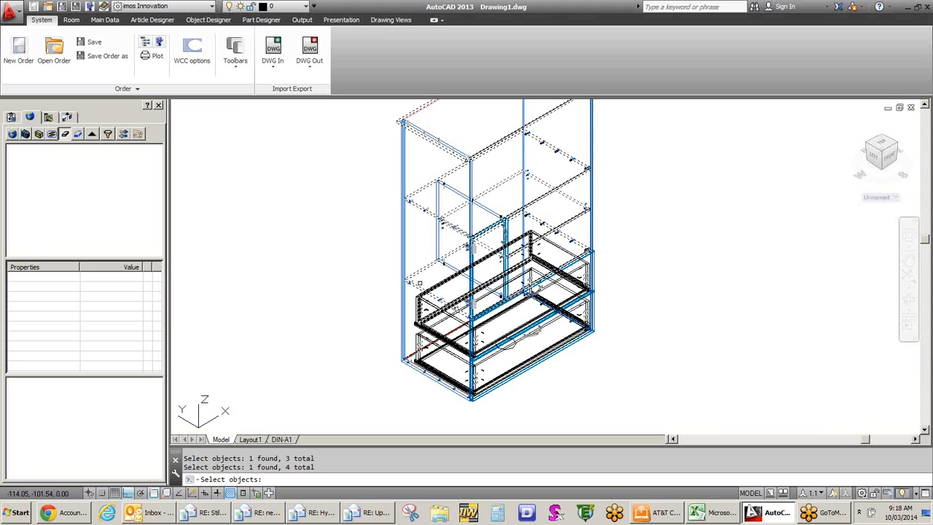
pyautogui.press('Return')
# - Transfer the drawn circle into the selected shelves as a Through Hole from the Top face, and regenerate the model
pyautogui.click(24, 419)
pyautogui.doubleClick(64, 457)
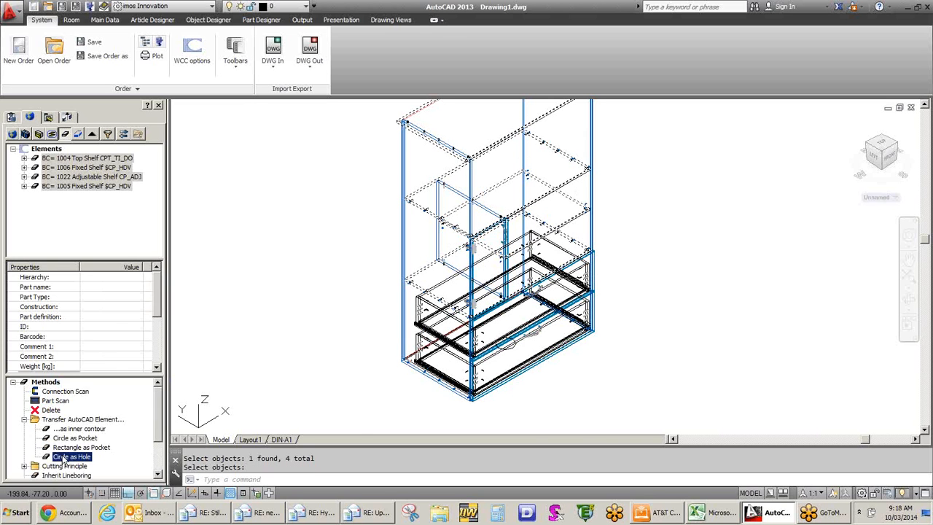
pyautogui.scroll(4, 513, 347)
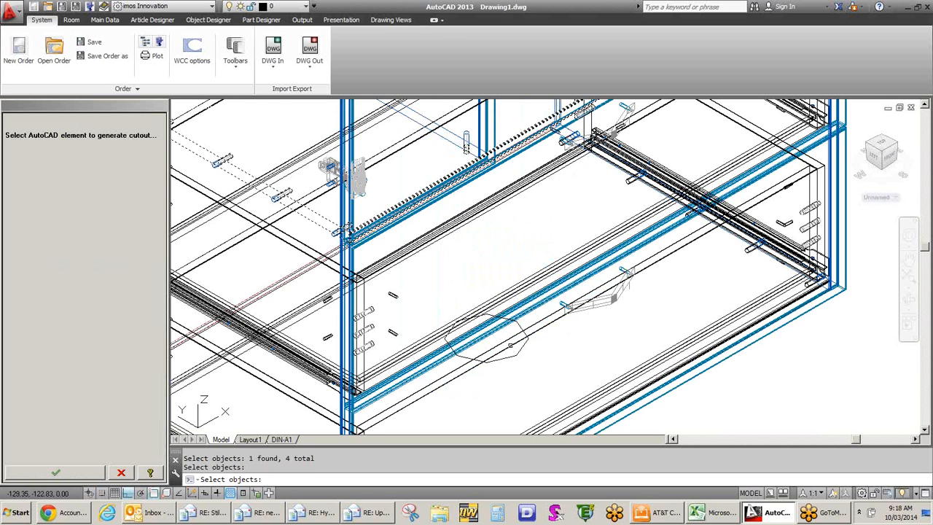
pyautogui.click(522, 356)
pyautogui.press('Return')
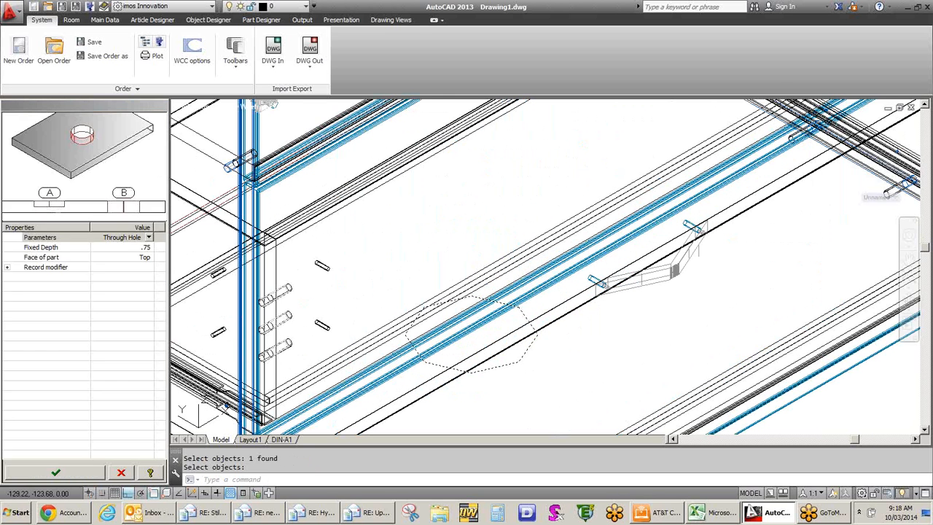
pyautogui.click(122, 249)
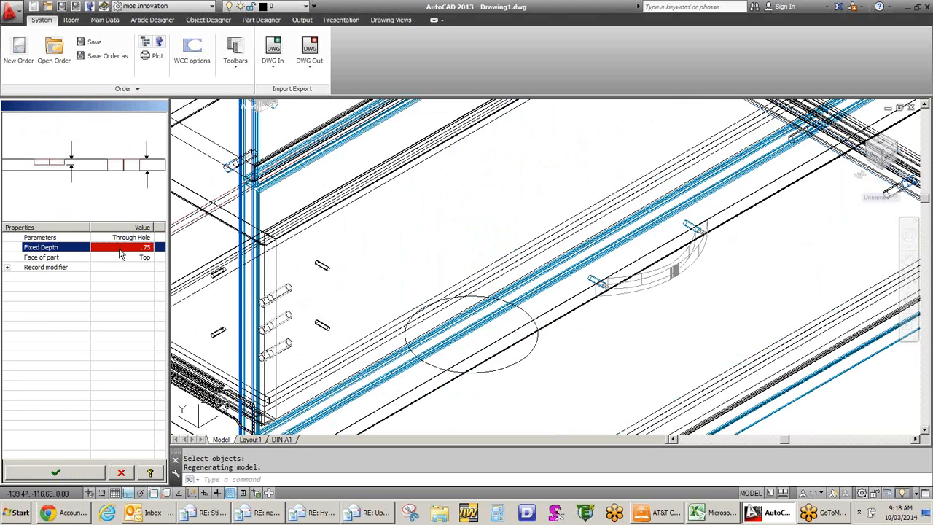
pyautogui.click(57, 474)
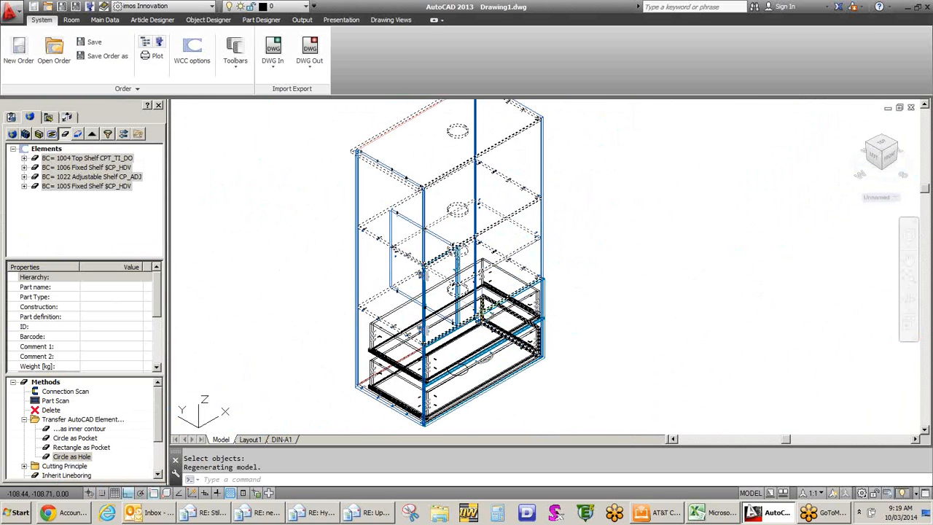
pyautogui.write('REgen')
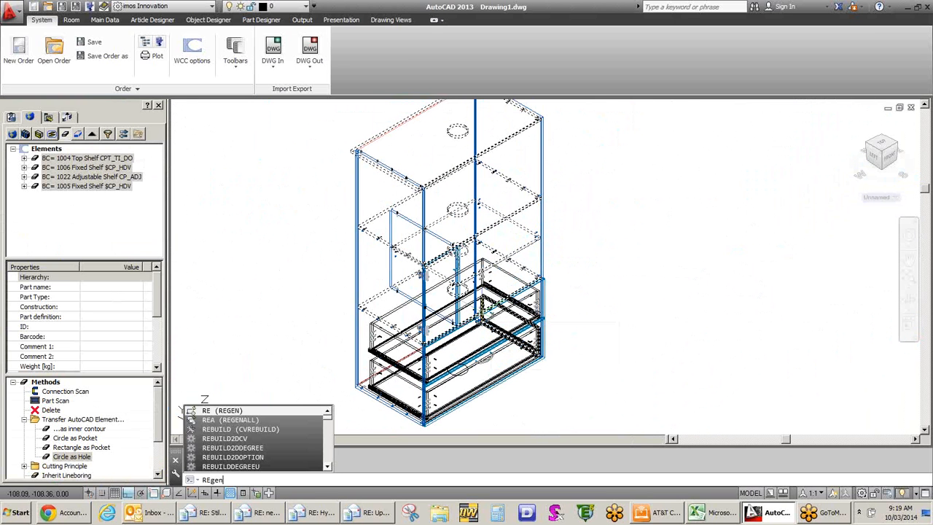
pyautogui.press('Return')
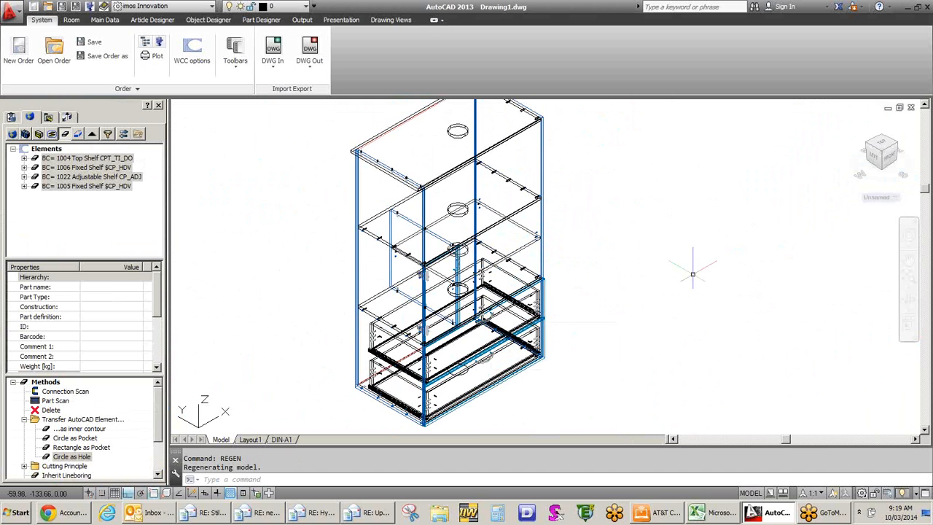
# - Open the Variables and review the case part materials in the job setup, including the order value choices for MAT_BASE_SIDE
pyautogui.scroll(-5, 686, 273)
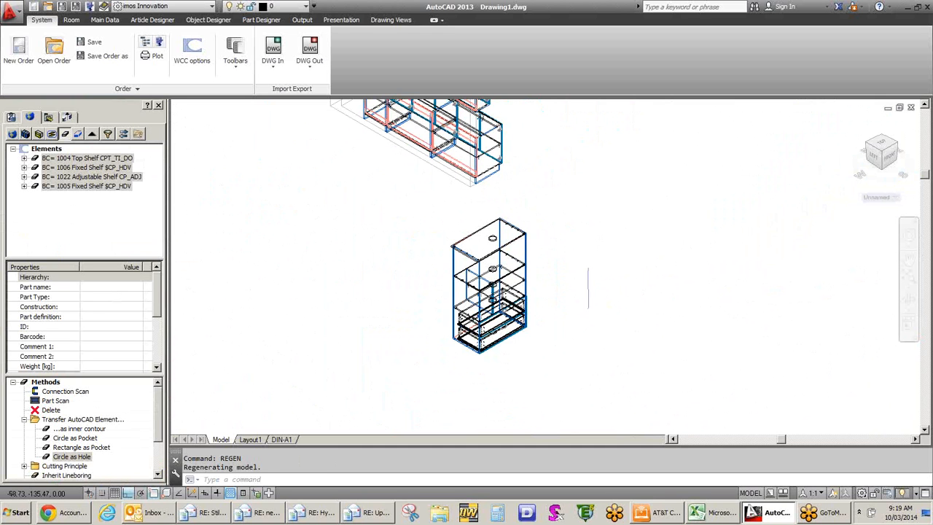
pyautogui.scroll(-2, 591, 292)
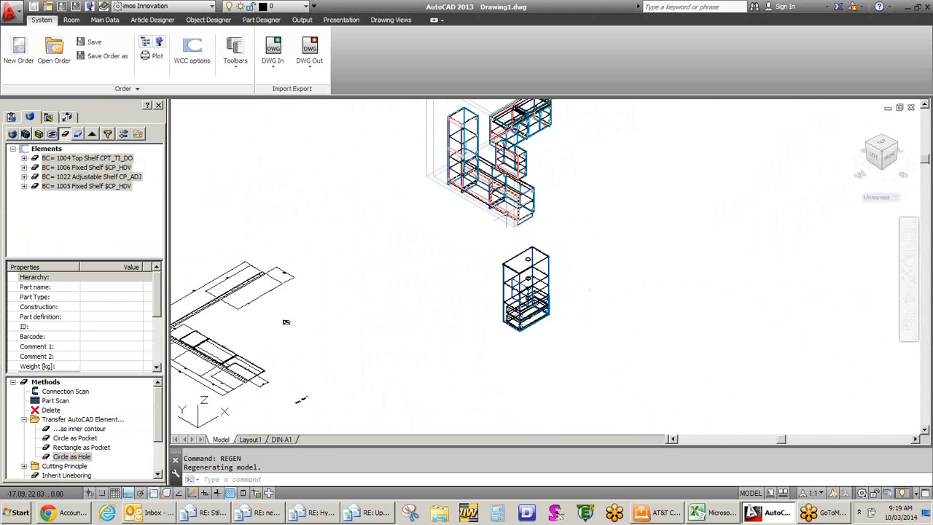
pyautogui.scroll(4, 511, 236)
pyautogui.scroll(-3, 516, 243)
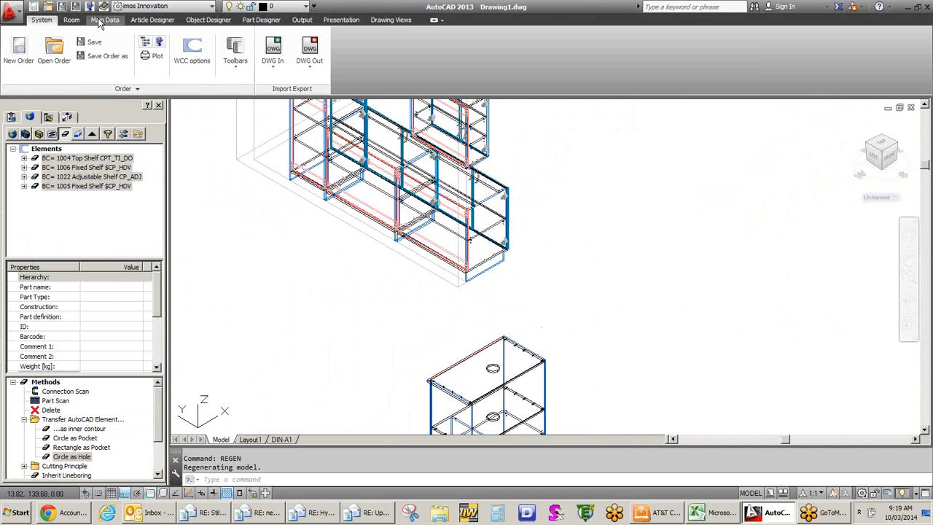
pyautogui.click(102, 21)
pyautogui.click(8, 49)
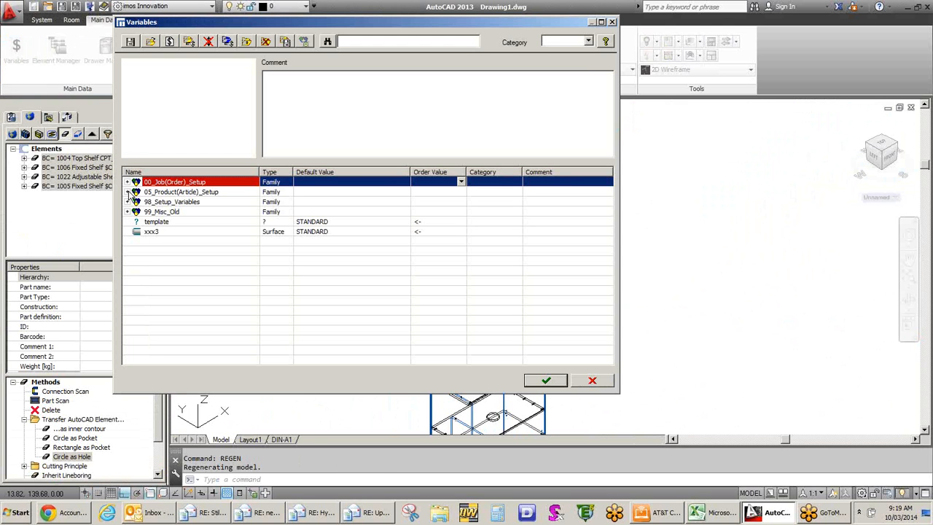
pyautogui.click(127, 181)
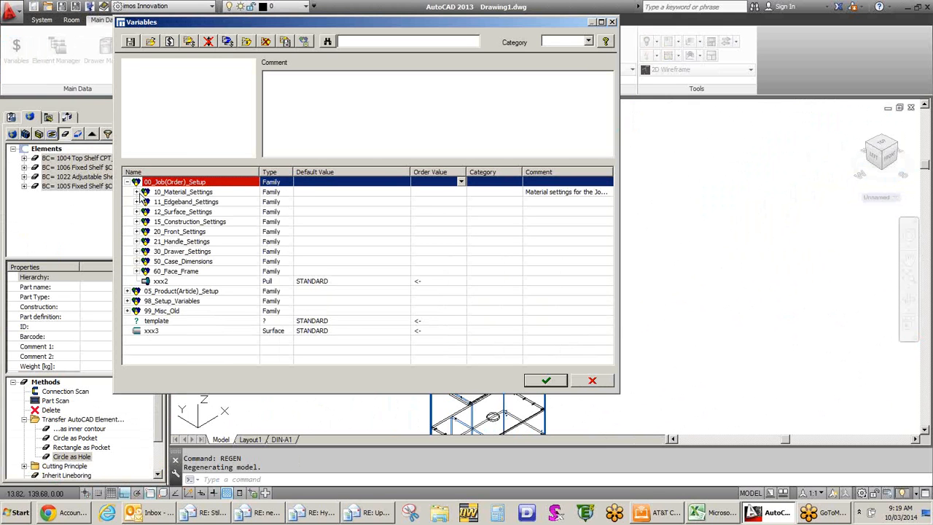
pyautogui.click(136, 192)
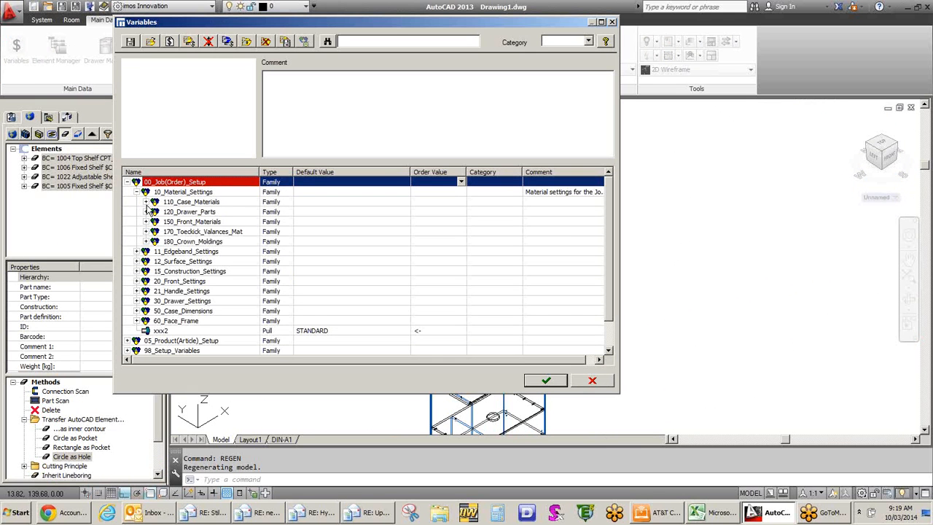
pyautogui.click(146, 202)
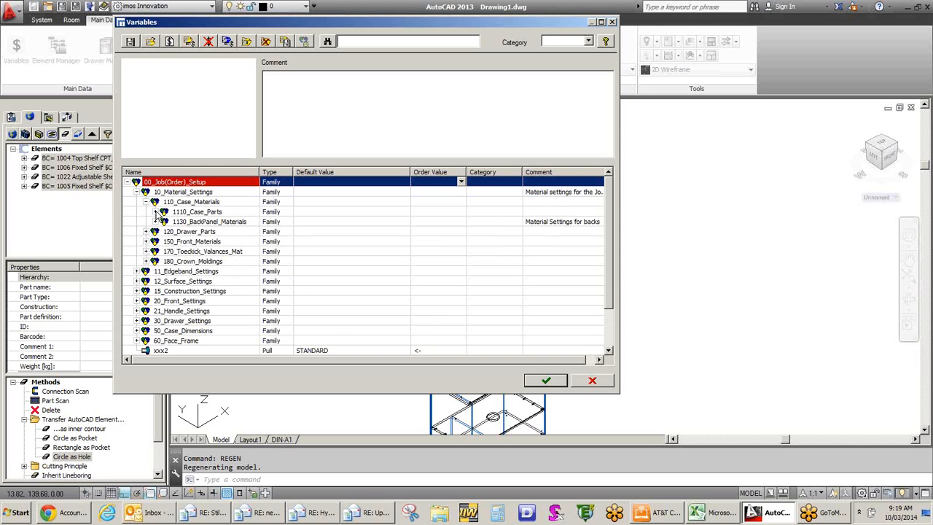
pyautogui.click(155, 212)
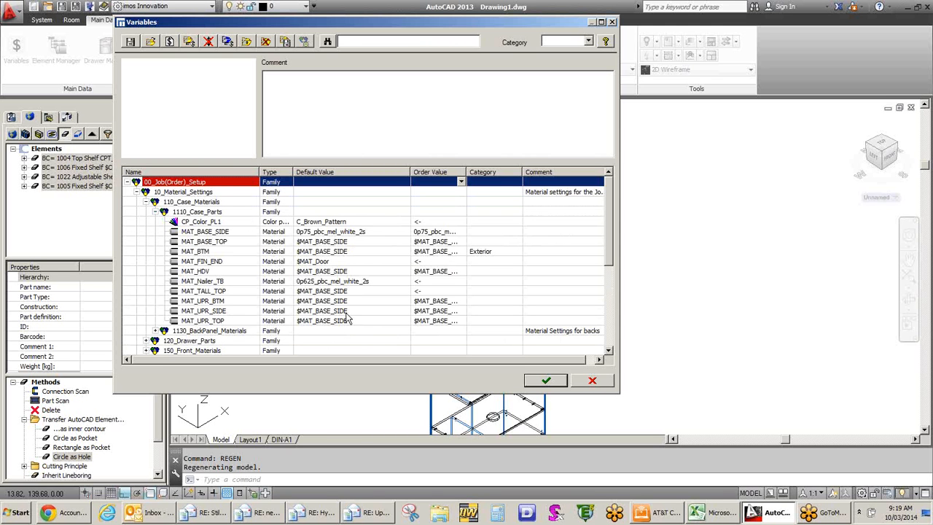
pyautogui.click(462, 232)
pyautogui.click(460, 233)
pyautogui.press('Return')
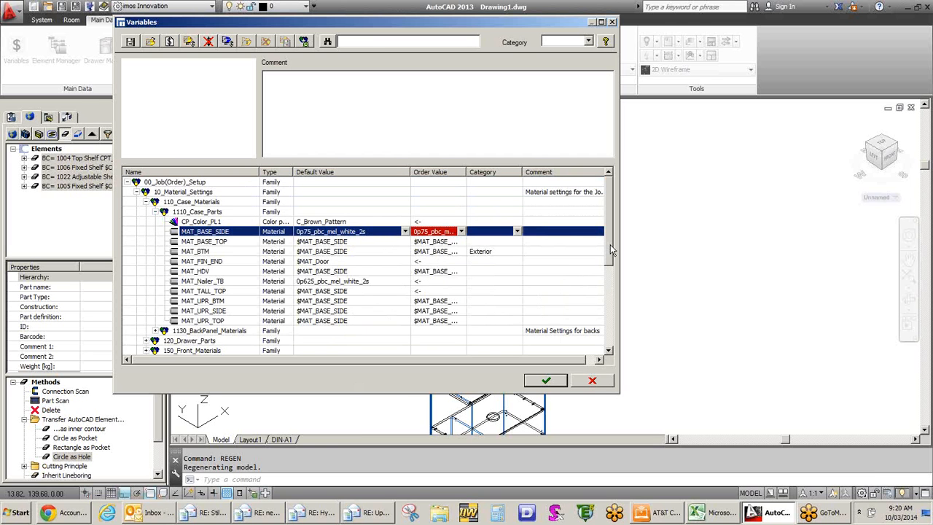
# - Examine the order value options of the 151_Joint_Method family under the construction settings
pyautogui.moveTo(610, 249); pyautogui.dragTo(613, 320)
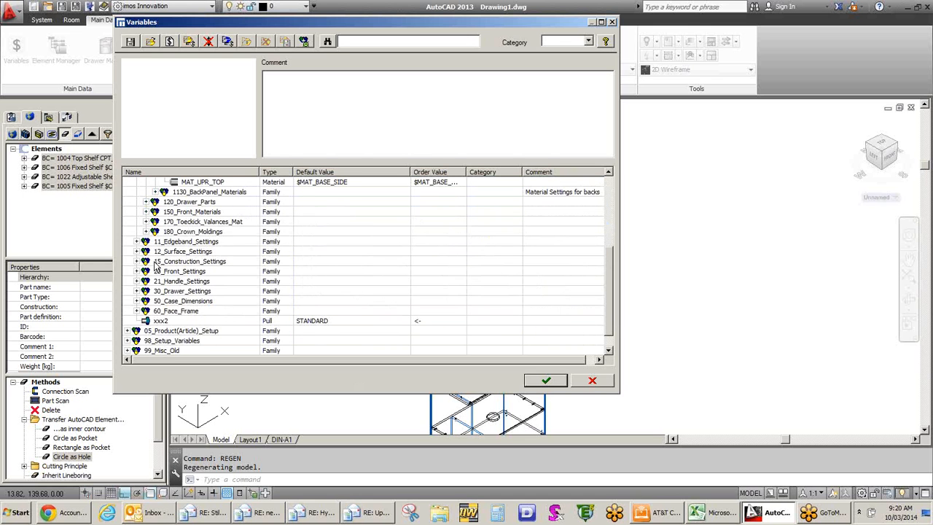
pyautogui.click(136, 261)
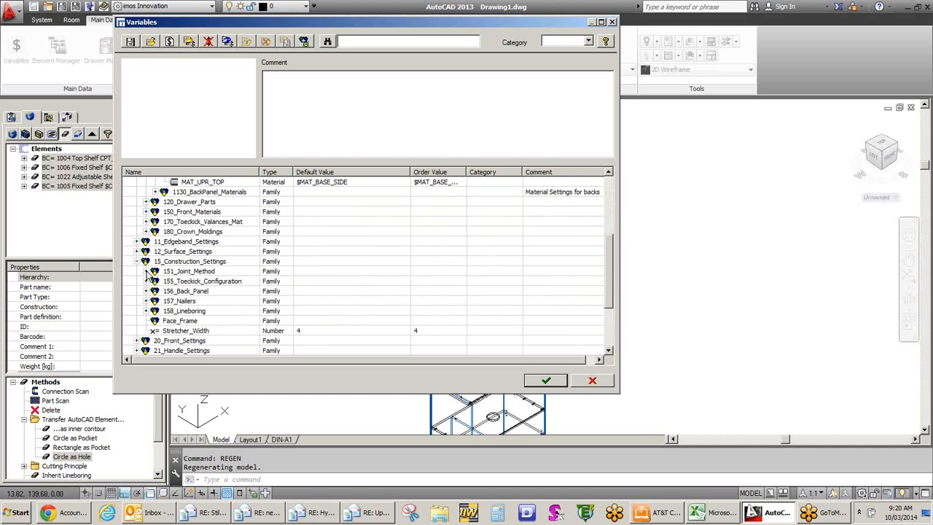
pyautogui.click(146, 271)
pyautogui.scroll(-1, 226, 256)
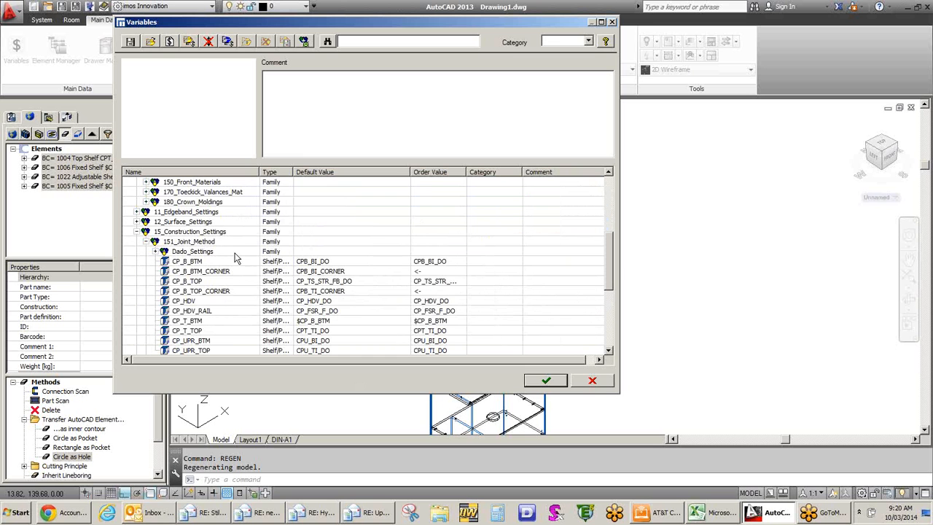
pyautogui.click(441, 243)
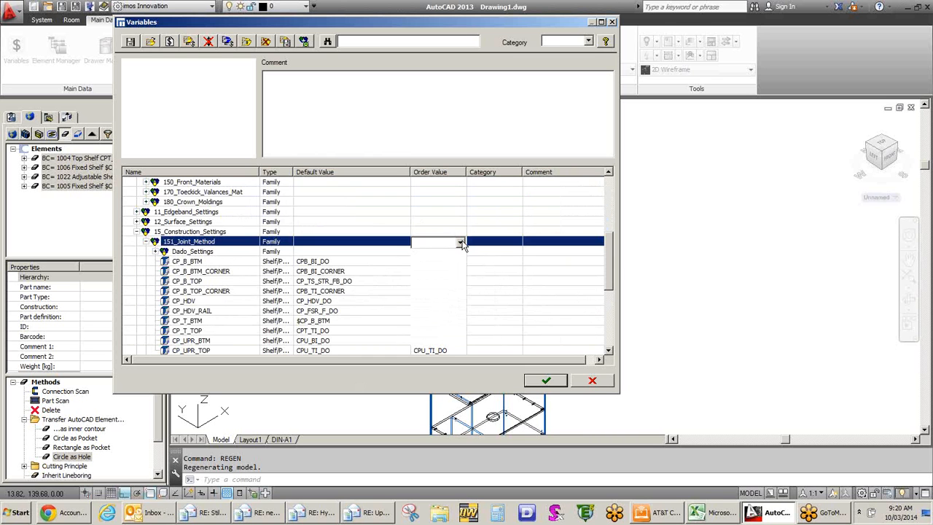
pyautogui.click(441, 243)
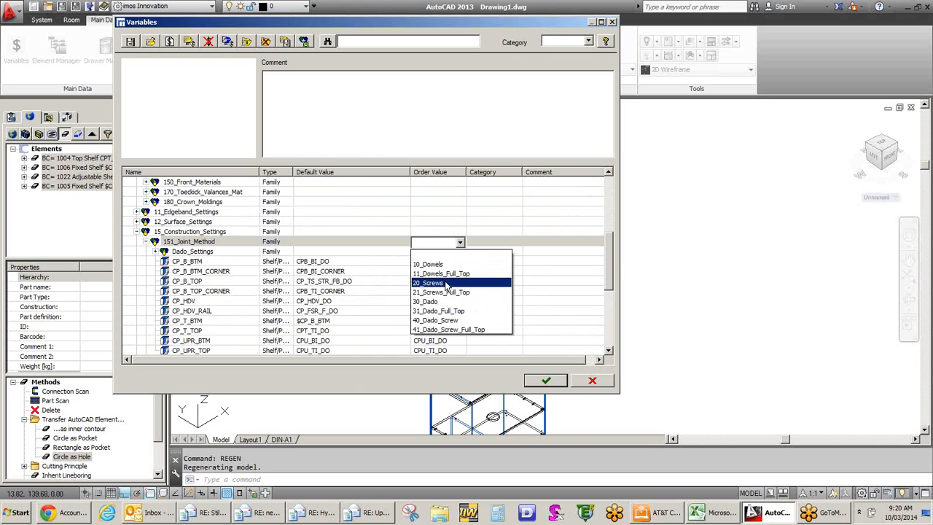
pyautogui.click(540, 242)
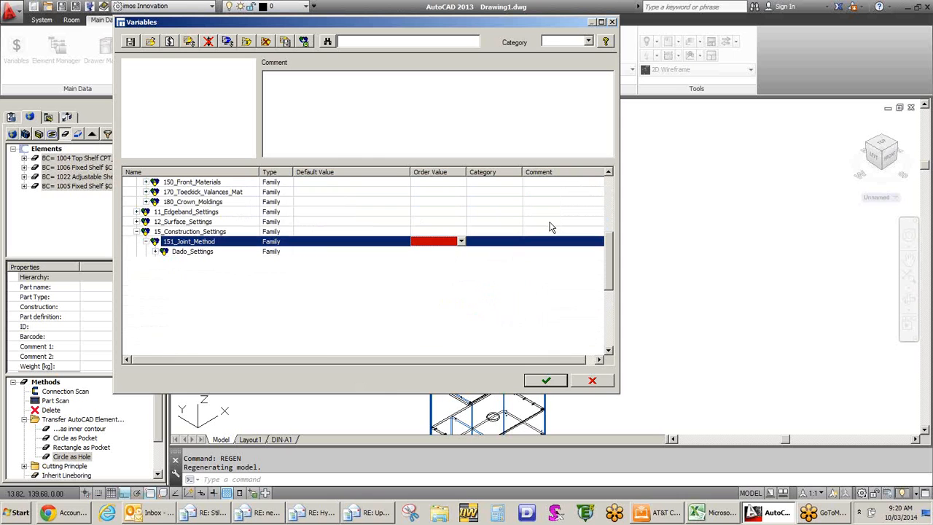
pyautogui.click(145, 242)
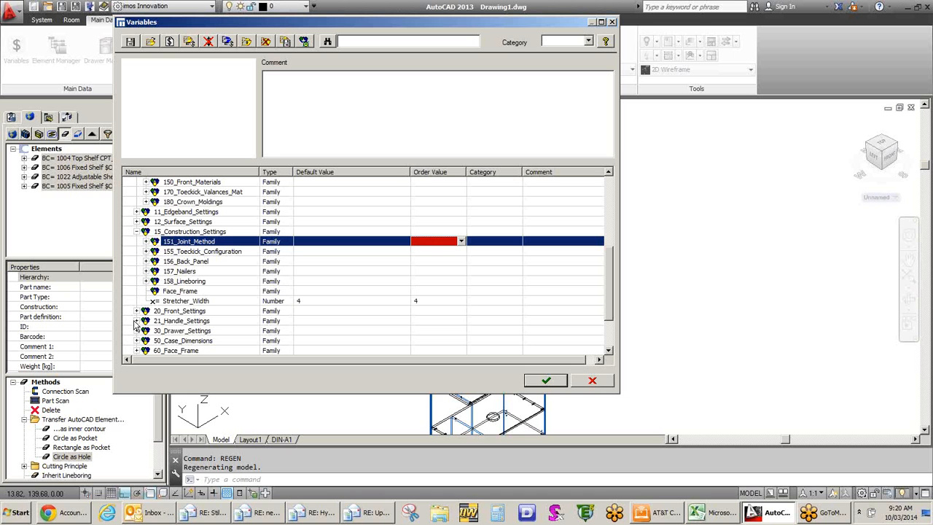
# - Examine the 155_Toekick_Configuration family's order value options, and close the Variables without saving
pyautogui.click(146, 251)
pyautogui.click(450, 253)
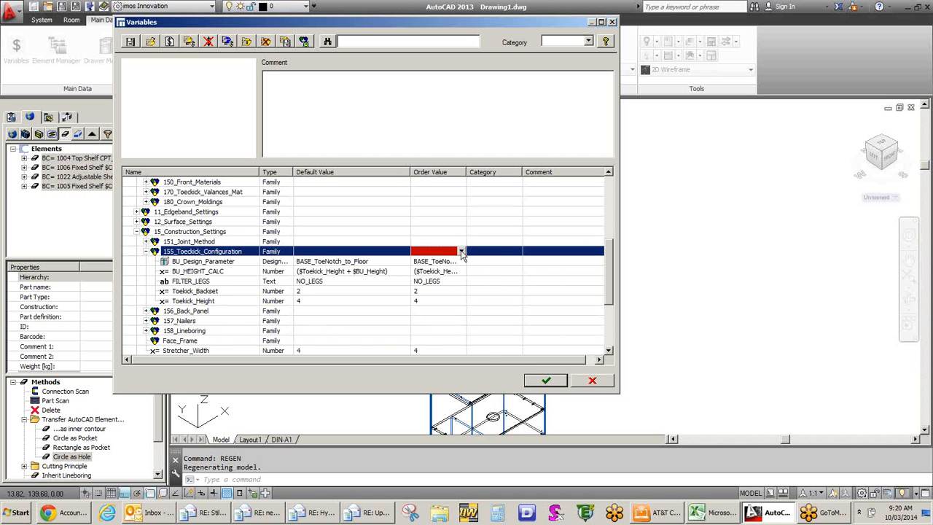
pyautogui.click(461, 251)
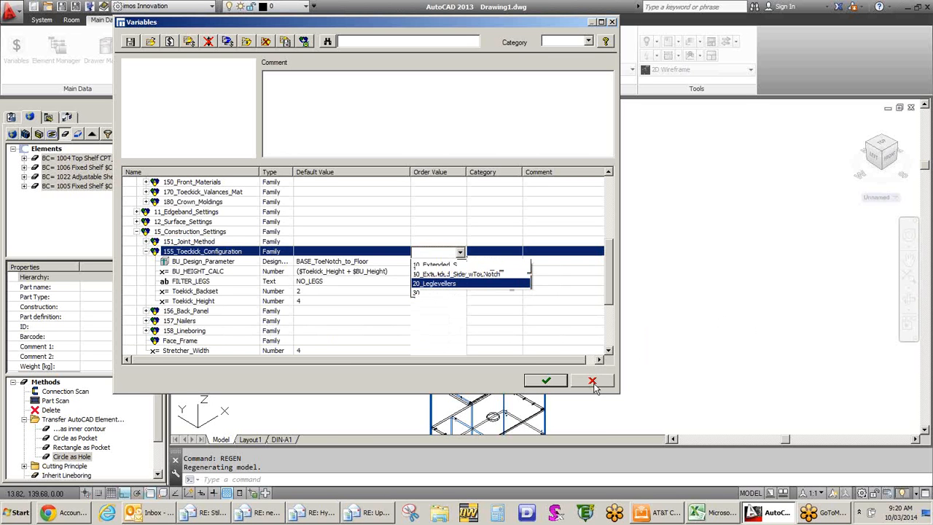
pyautogui.click(369, 253)
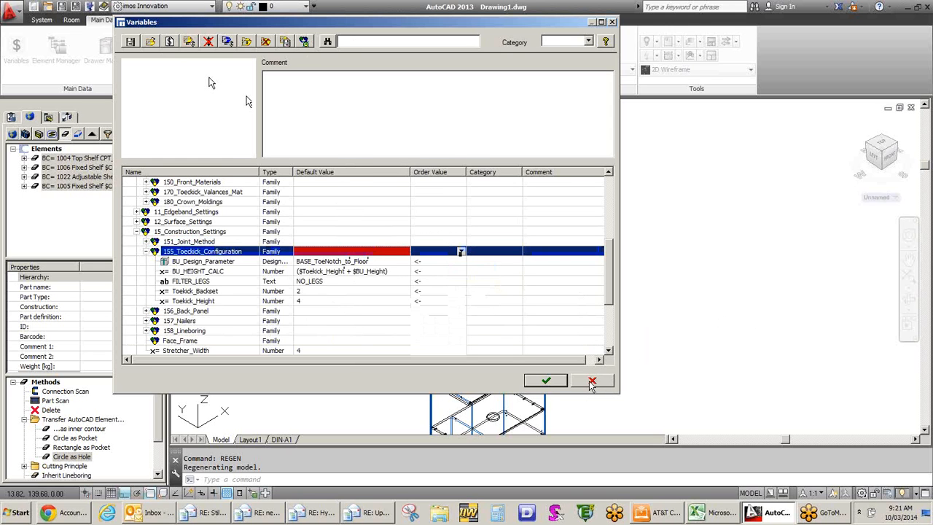
pyautogui.click(592, 381)
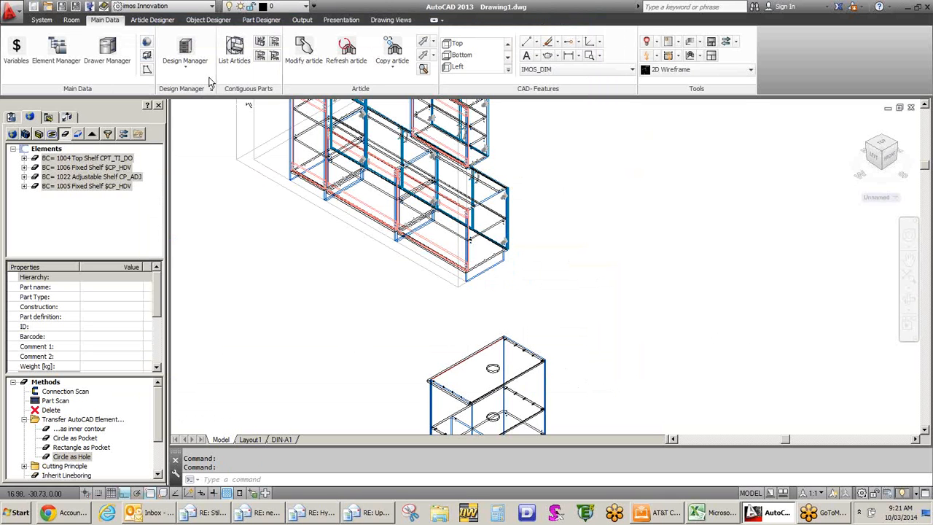
# - Switch to Windows Explorer and open the folder C:\ProgramData\HOMAG eSolution GmbH\Library\Descript
pyautogui.click(439, 515)
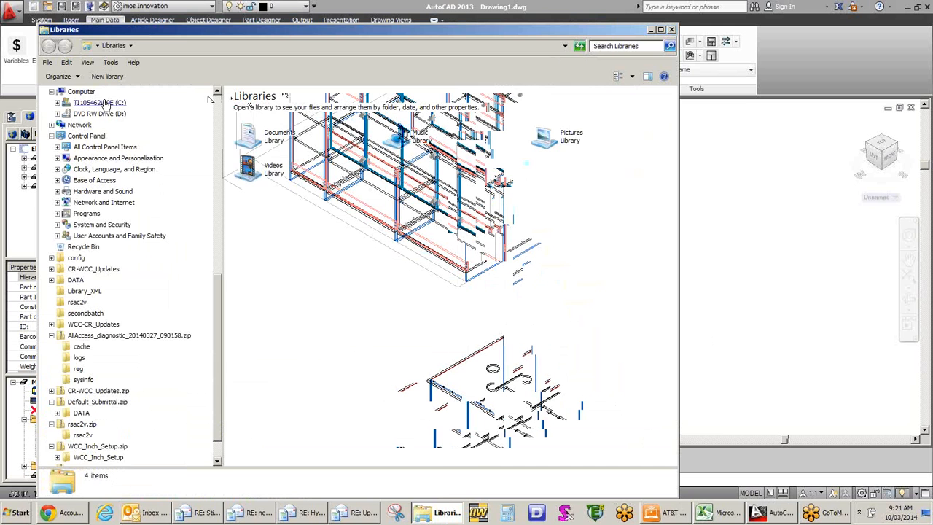
pyautogui.click(102, 103)
pyautogui.scroll(-15, 116, 352)
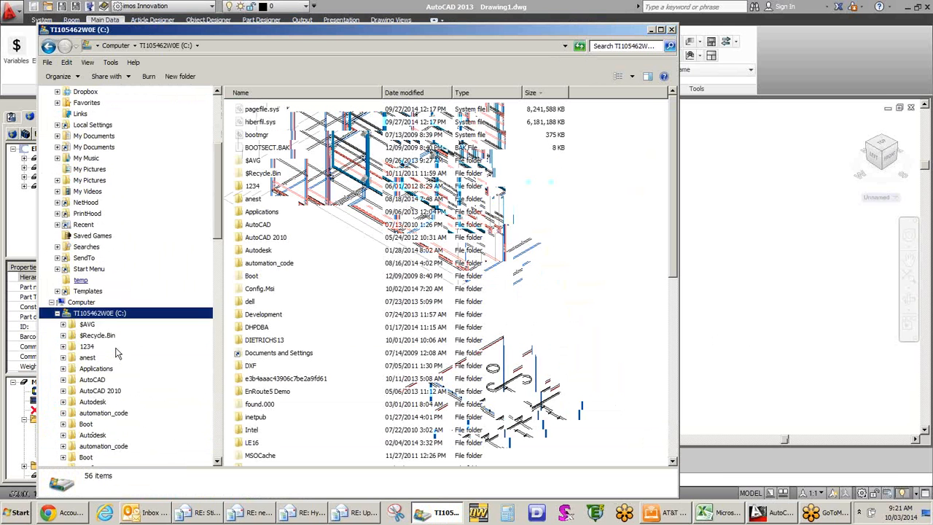
pyautogui.scroll(-2, 116, 352)
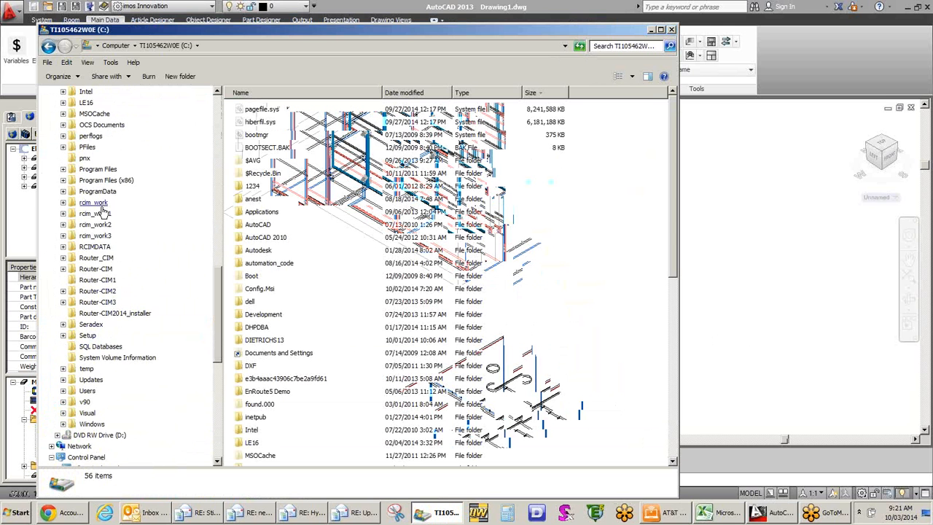
pyautogui.click(102, 192)
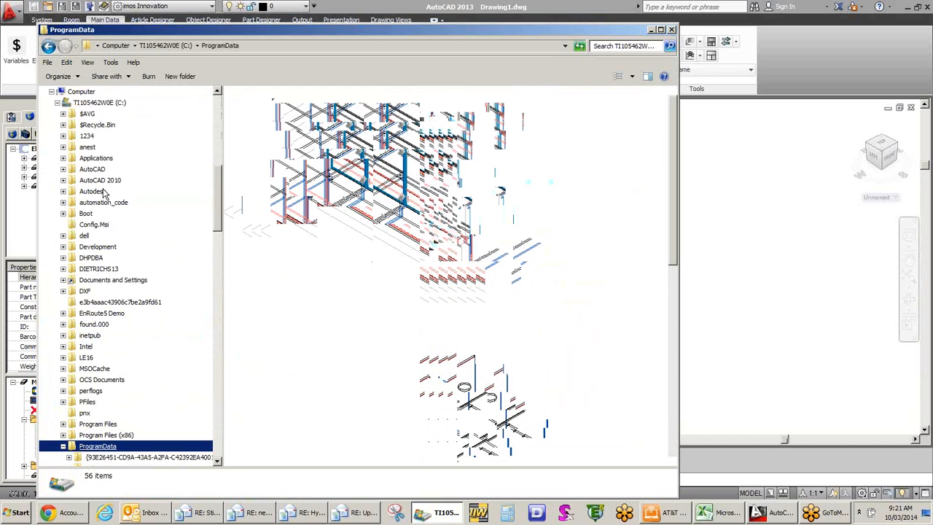
pyautogui.doubleClick(278, 417)
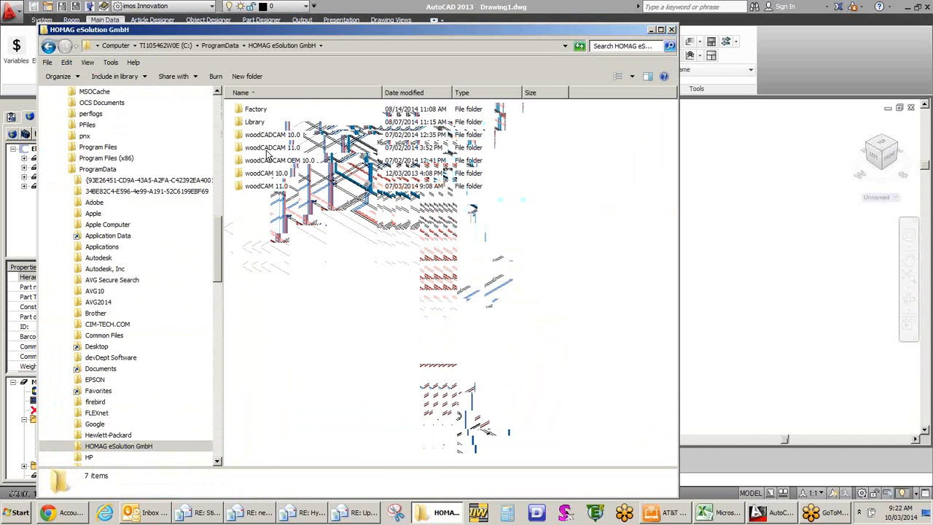
pyautogui.doubleClick(255, 122)
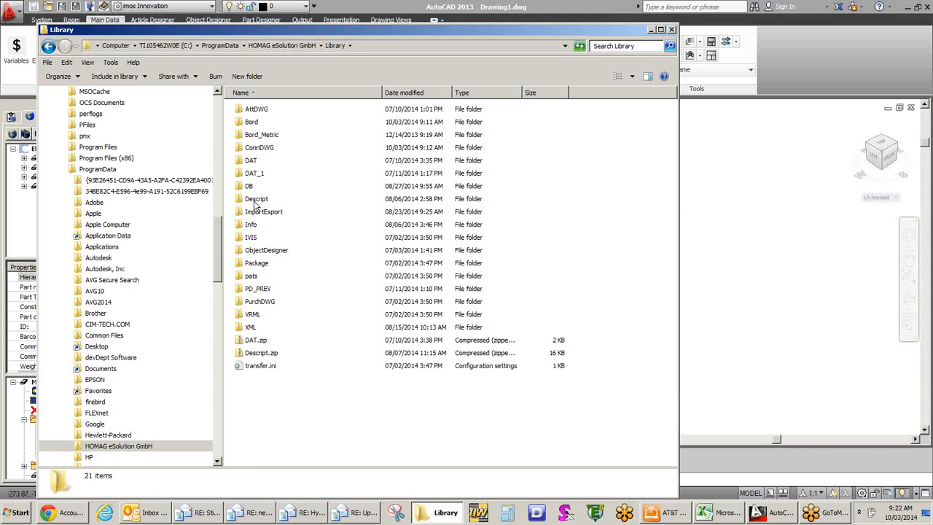
pyautogui.click(256, 200)
pyautogui.doubleClick(256, 201)
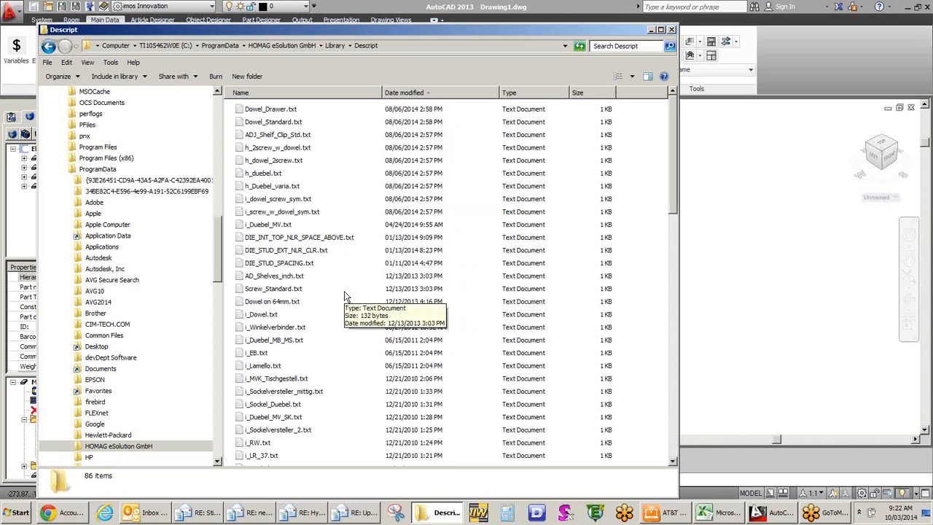
# - Review the dowel spacing rules in Dowel on 64mm.txt and Dowel_Standard.txt, and close the text files and the folder window
pyautogui.doubleClick(295, 302)
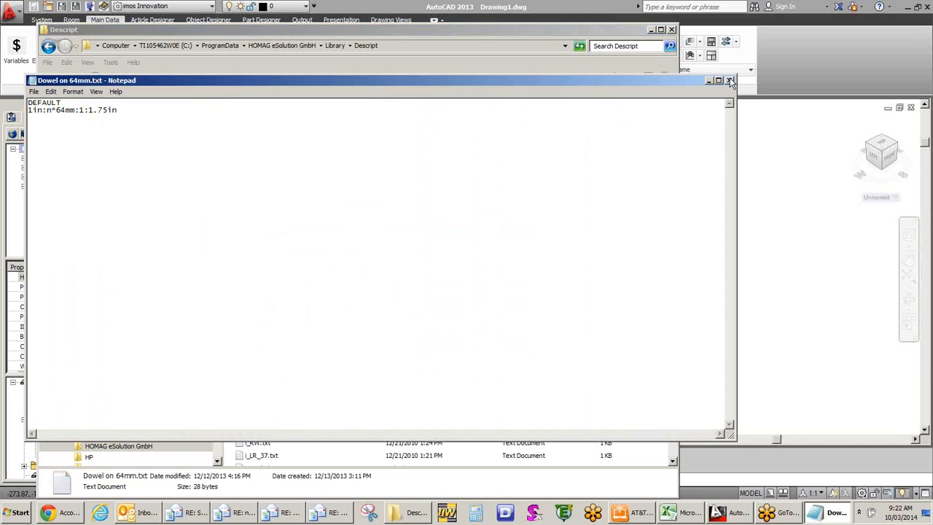
pyautogui.click(730, 80)
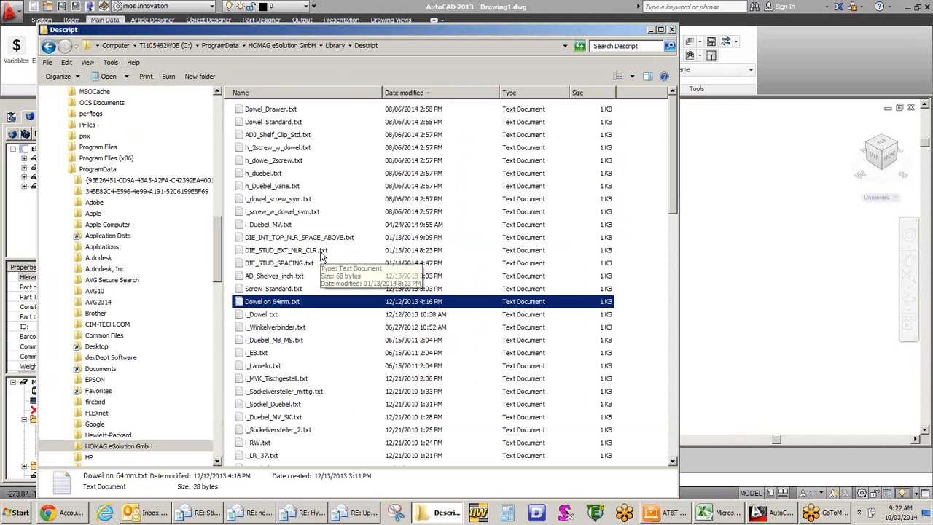
pyautogui.doubleClick(277, 122)
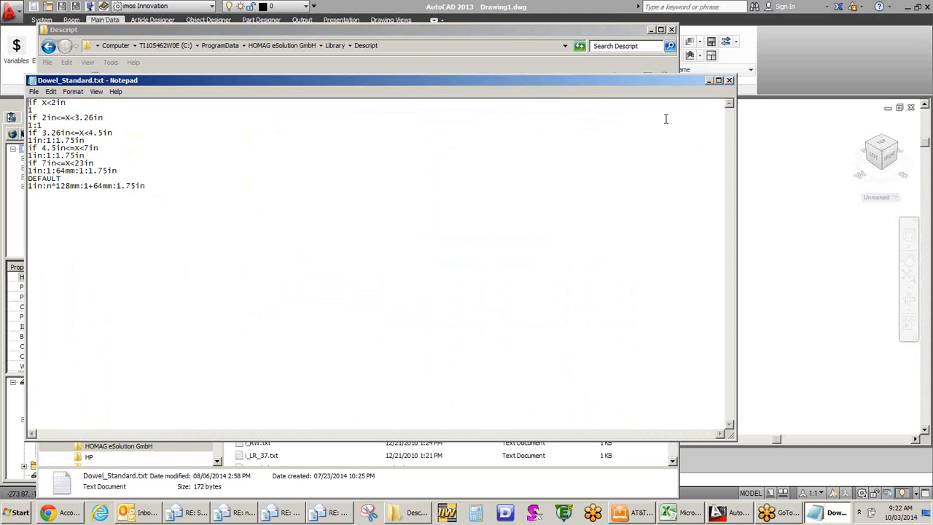
pyautogui.click(729, 81)
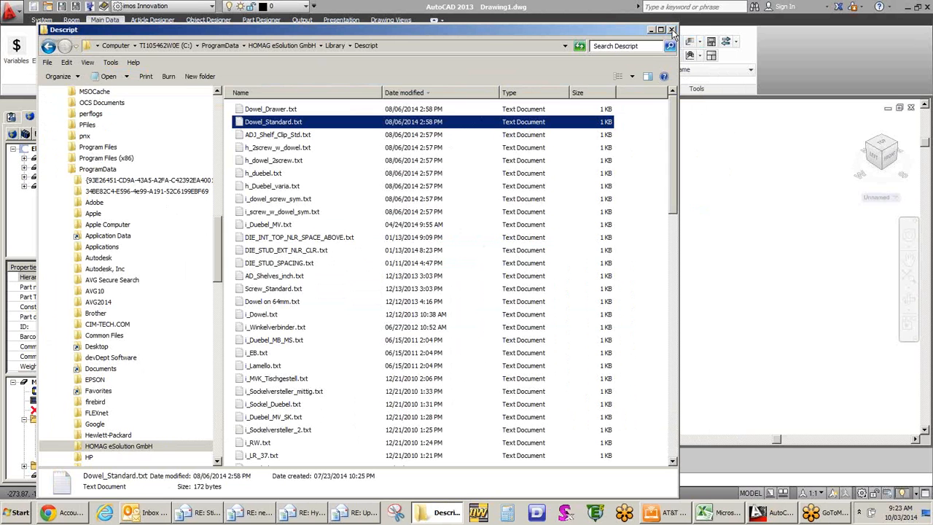
pyautogui.click(672, 30)
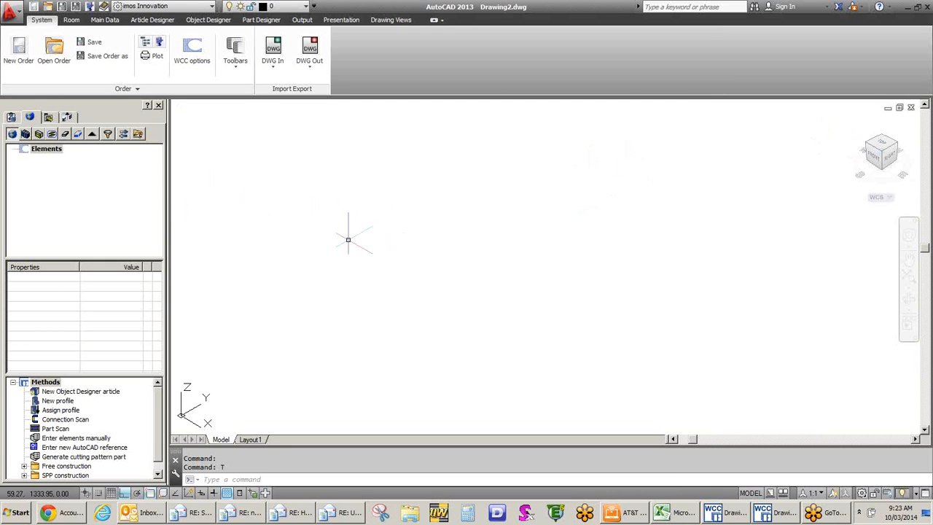
# - Set the empty drawing to the top view, create an Object Designer article and make its Sideview the active element
pyautogui.click(883, 146)
pyautogui.click(883, 146)
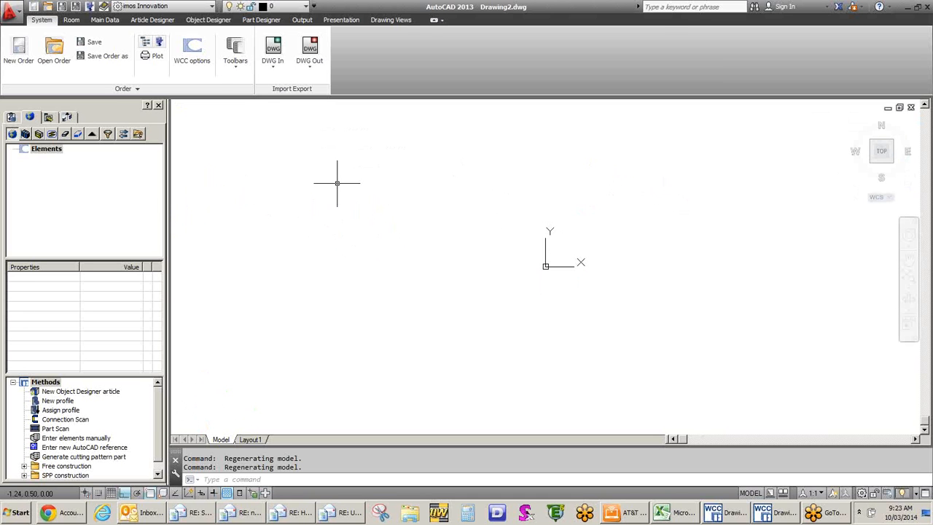
pyautogui.click(204, 22)
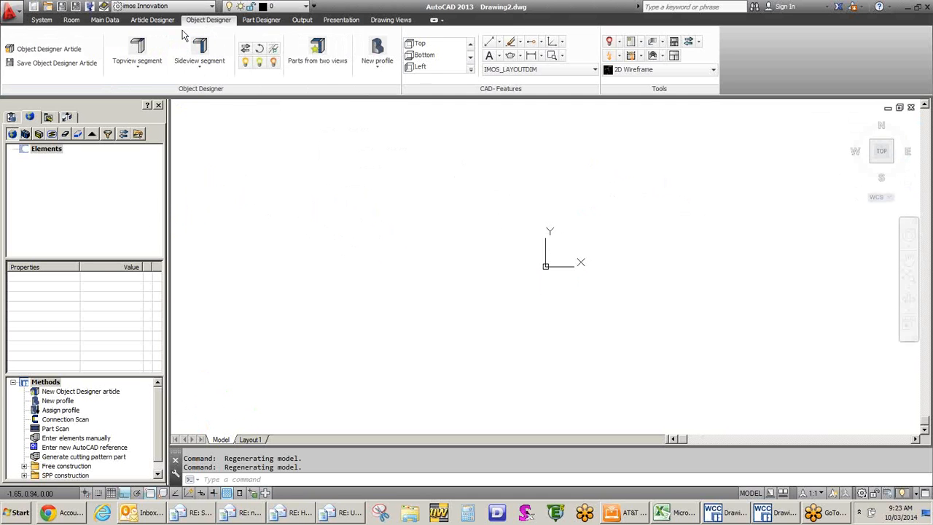
pyautogui.click(49, 48)
pyautogui.click(63, 178)
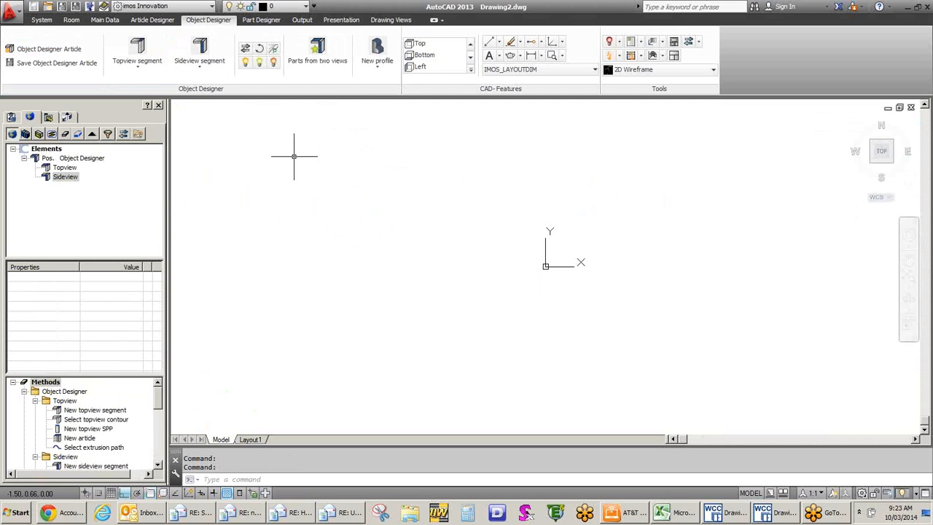
# - Draw a vertical sideview segment 34 long, running upward from a start point just beside the origin
pyautogui.click(203, 48)
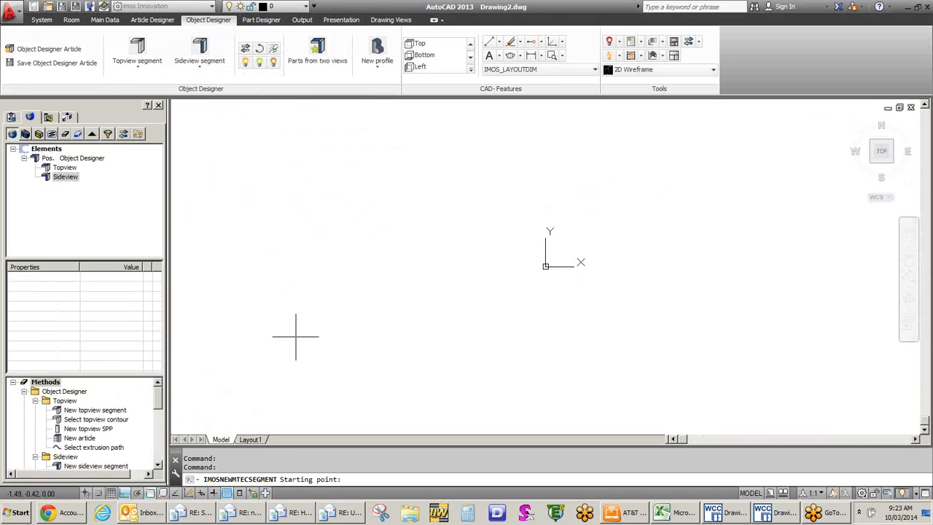
pyautogui.click(298, 338)
pyautogui.scroll(-2, 300, 170)
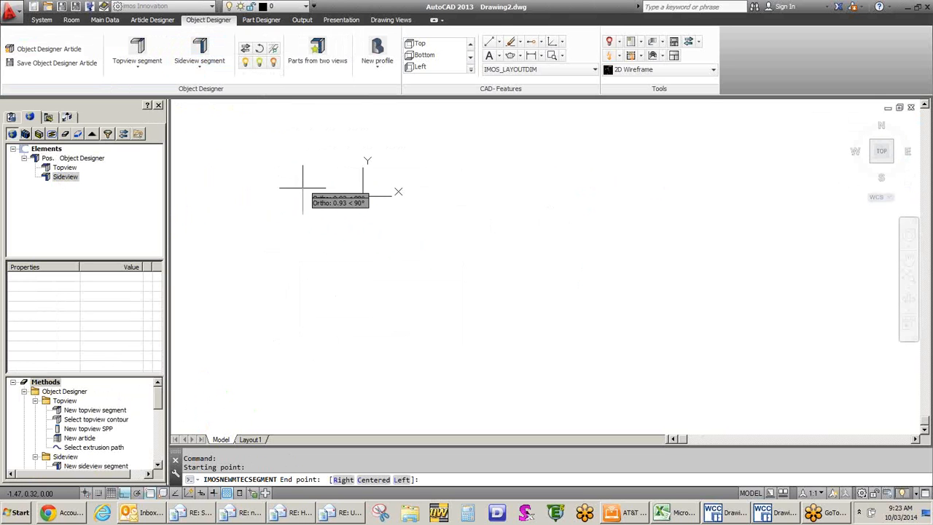
pyautogui.moveTo(301, 197); pyautogui.dragTo(312, 320, button='middle')
pyautogui.scroll(-3, 313, 323)
pyautogui.moveTo(318, 194); pyautogui.dragTo(317, 226, button='middle')
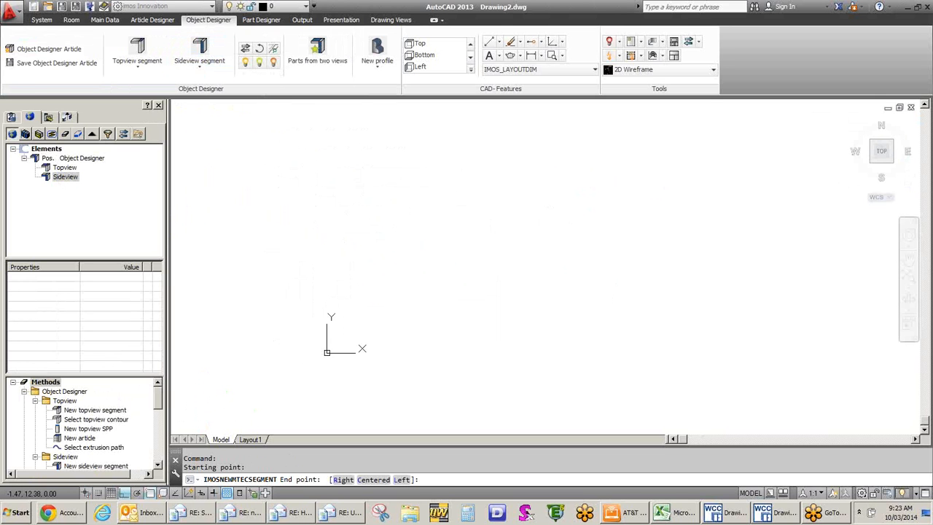
pyautogui.scroll(-2, 317, 227)
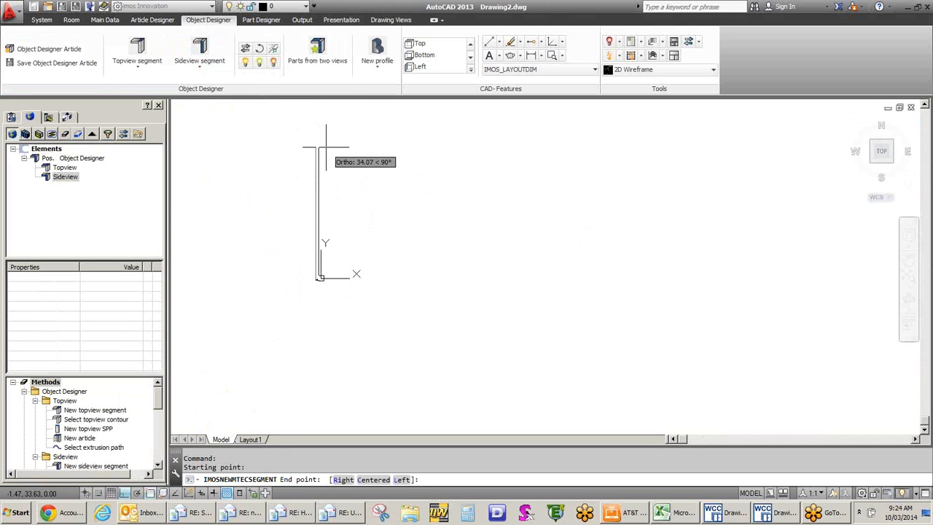
pyautogui.write('34')
pyautogui.press('Return')
pyautogui.press('Return')
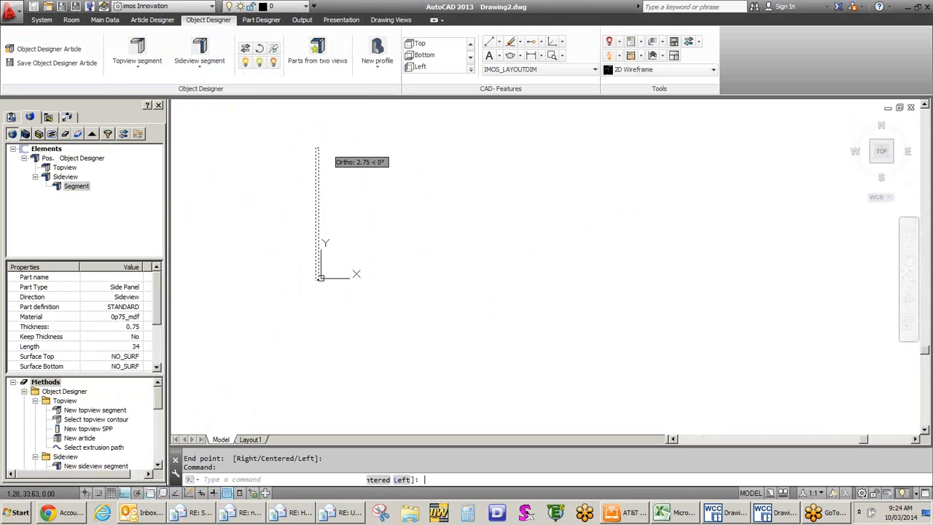
# - Add a horizontal sideview segment 2 long, running right from the top of the tall vertical segment
pyautogui.press('Return')
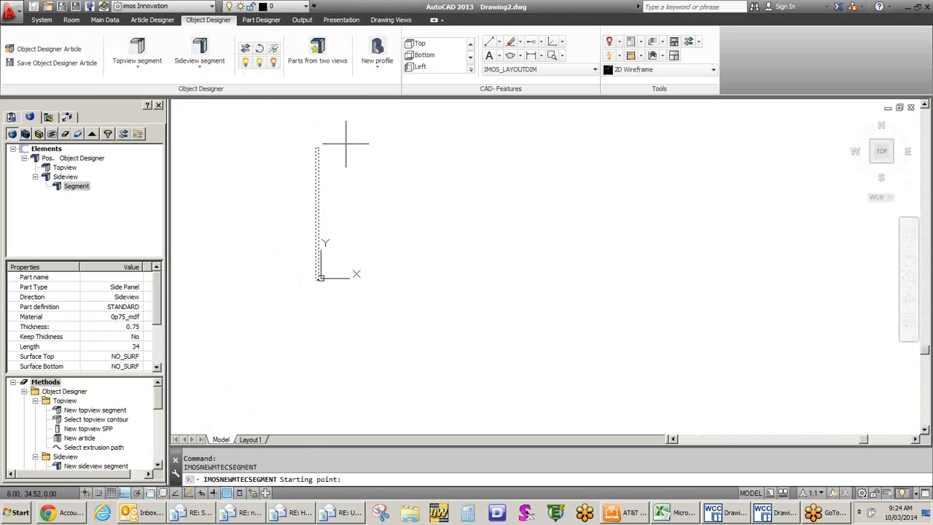
pyautogui.scroll(4, 318, 143)
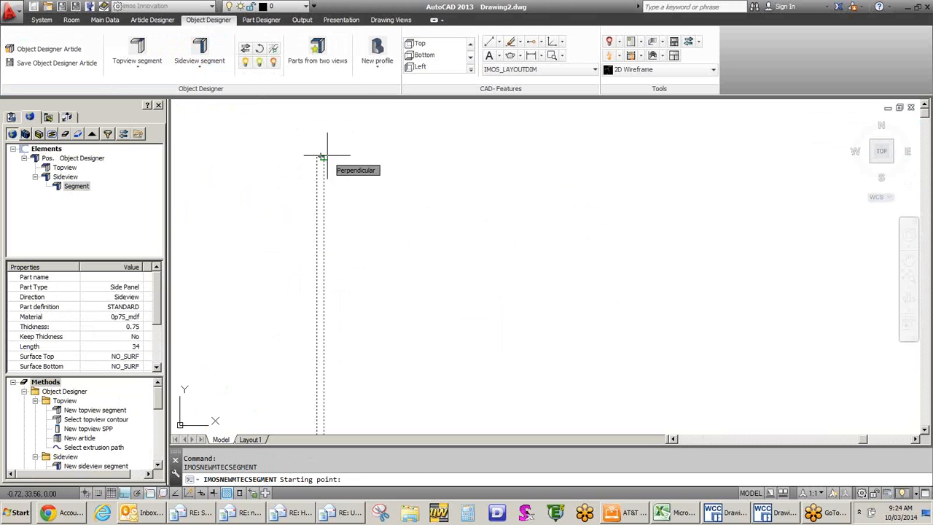
pyautogui.click(322, 157)
pyautogui.write('1.5')
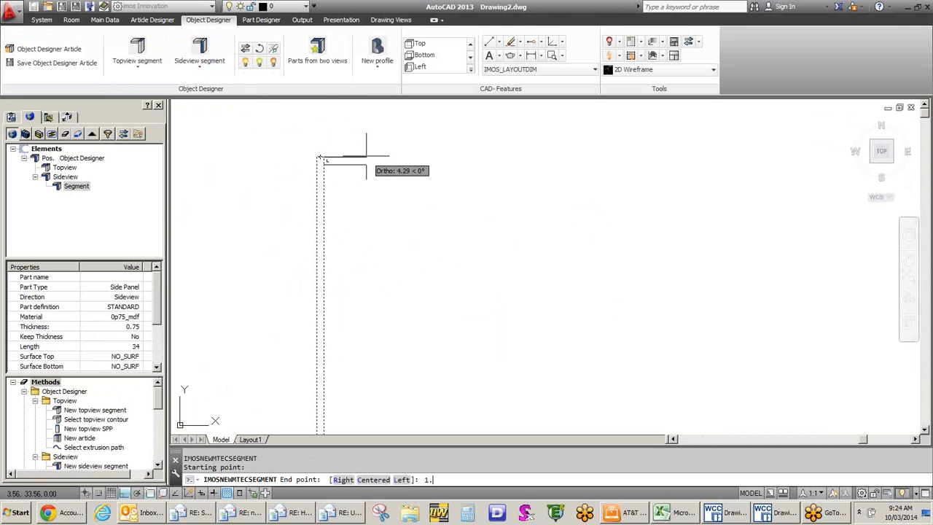
pyautogui.press('BackSpace')
pyautogui.press('BackSpace')
pyautogui.press('BackSpace')
pyautogui.write('2')
pyautogui.press('Return')
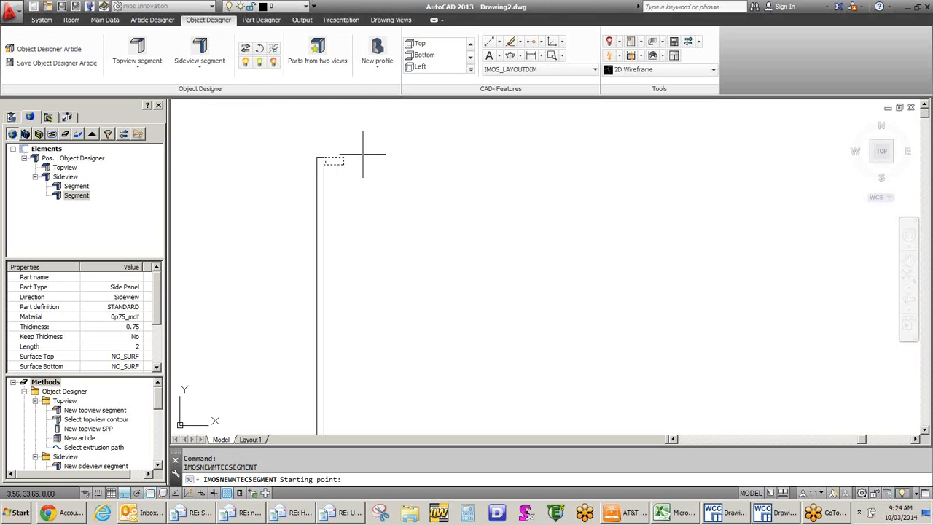
# - Add a vertical sideview segment 3 long, running upward at the right end of the short horizontal segment
pyautogui.click(344, 157)
pyautogui.moveTo(360, 110); pyautogui.dragTo(355, 159, button='middle')
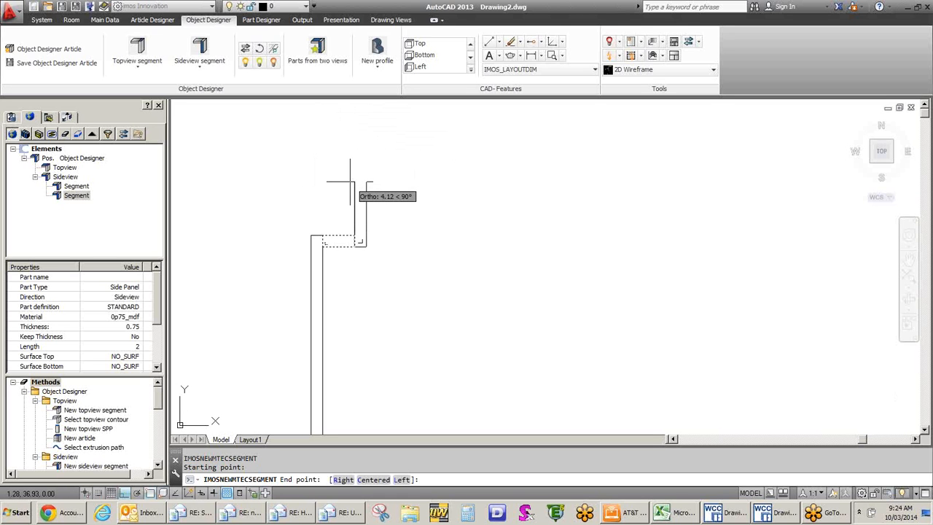
pyautogui.click(350, 181)
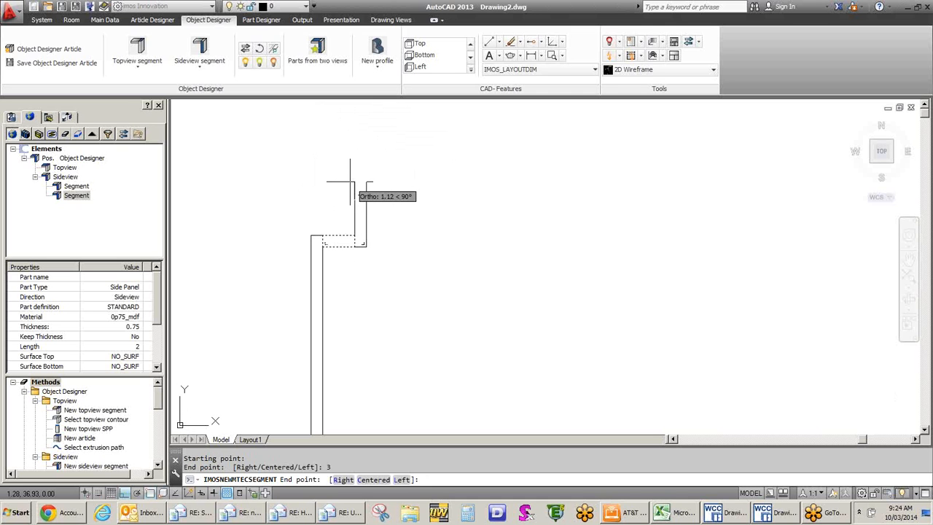
pyautogui.press('Return')
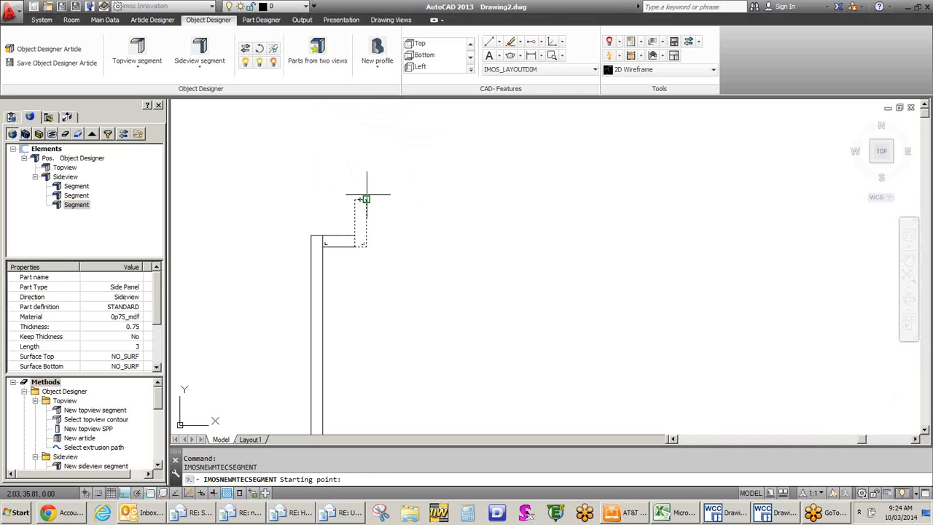
# - Add a horizontal segment 2.75 long with Right alignment, running left from the top of the short vertical segment
pyautogui.click(367, 195)
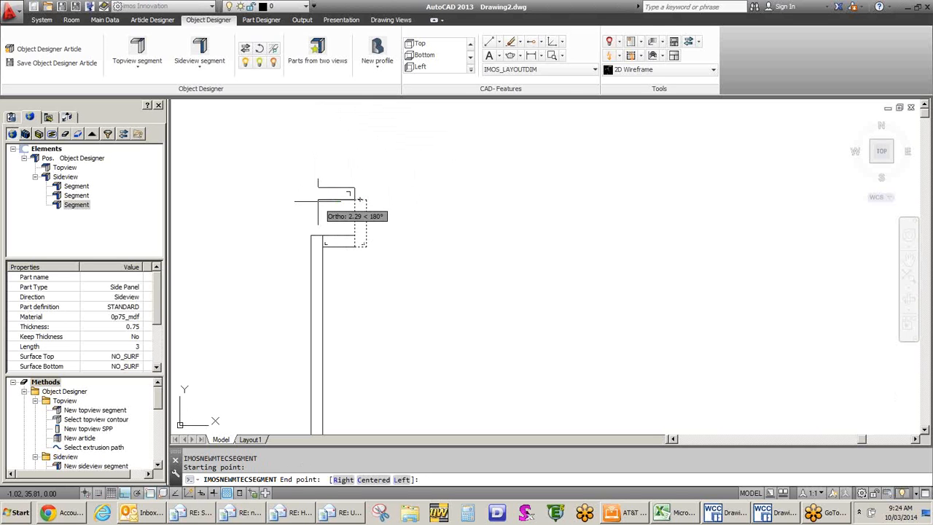
pyautogui.write('r')
pyautogui.press('Return')
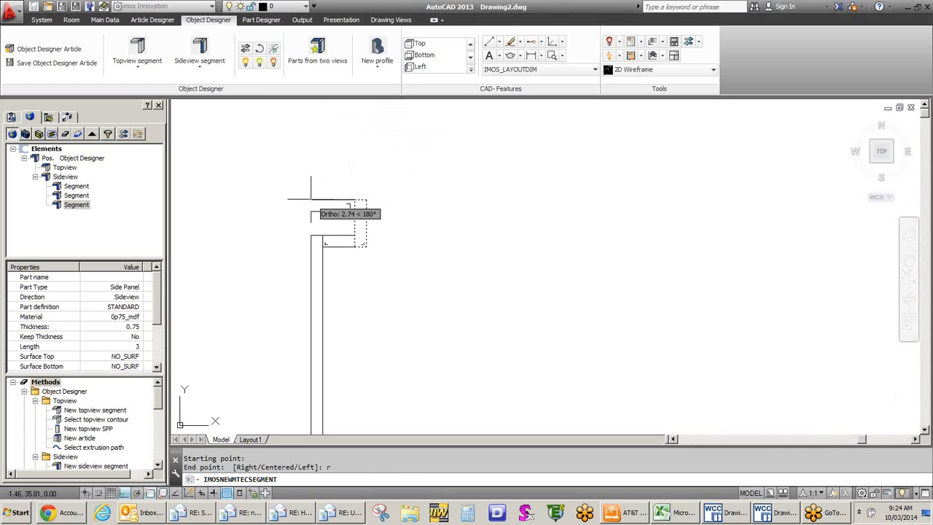
pyautogui.write('2.75')
pyautogui.press('Return')
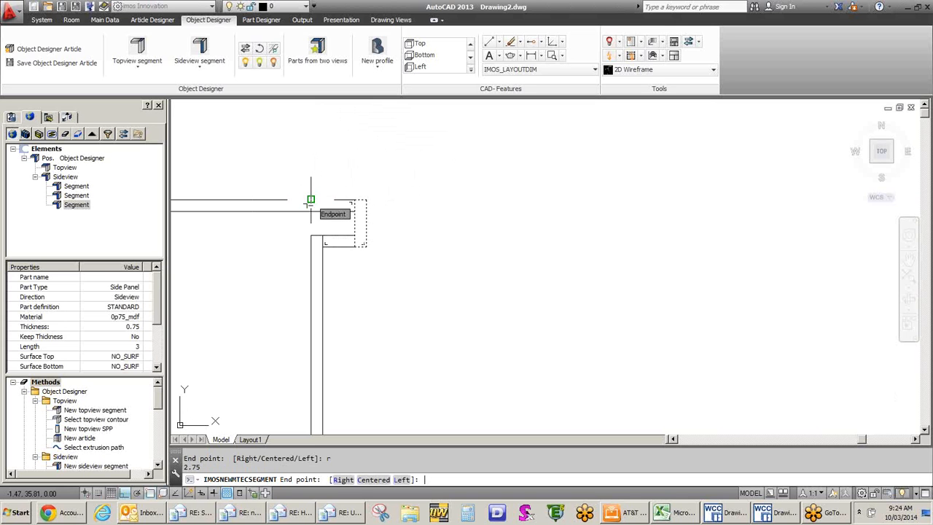
pyautogui.click(311, 199)
# - Start a vertical segment with Right alignment, running upward from the left end of the upper horizontal segment
pyautogui.press('Return')
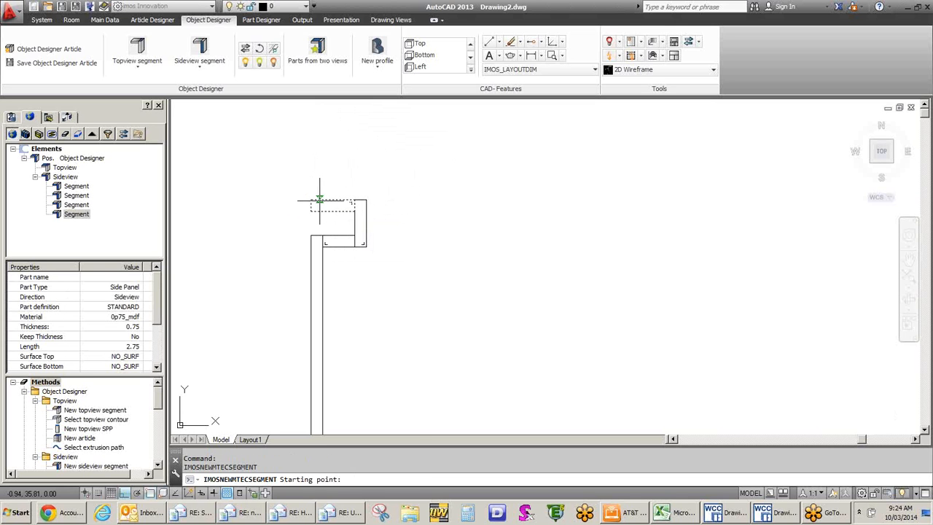
pyautogui.click(320, 199)
pyautogui.scroll(2, 302, 150)
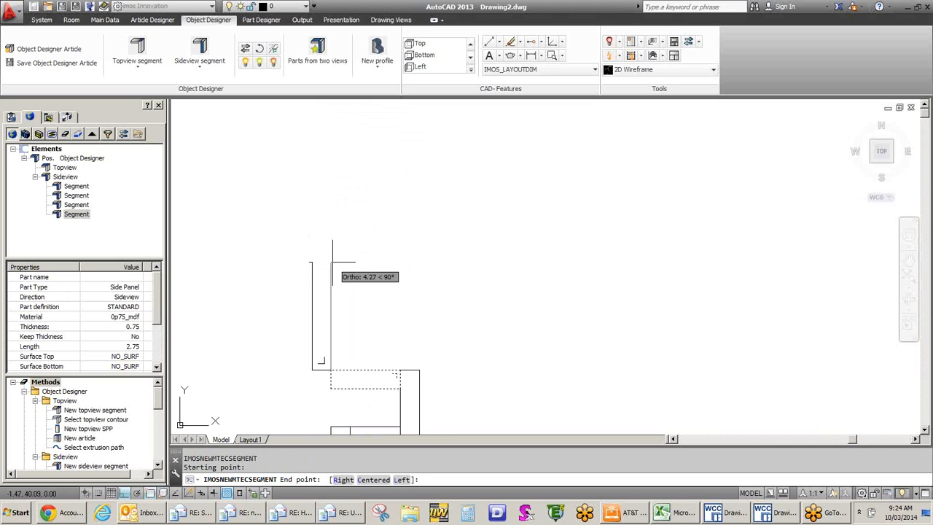
pyautogui.write('r')
pyautogui.press('Return')
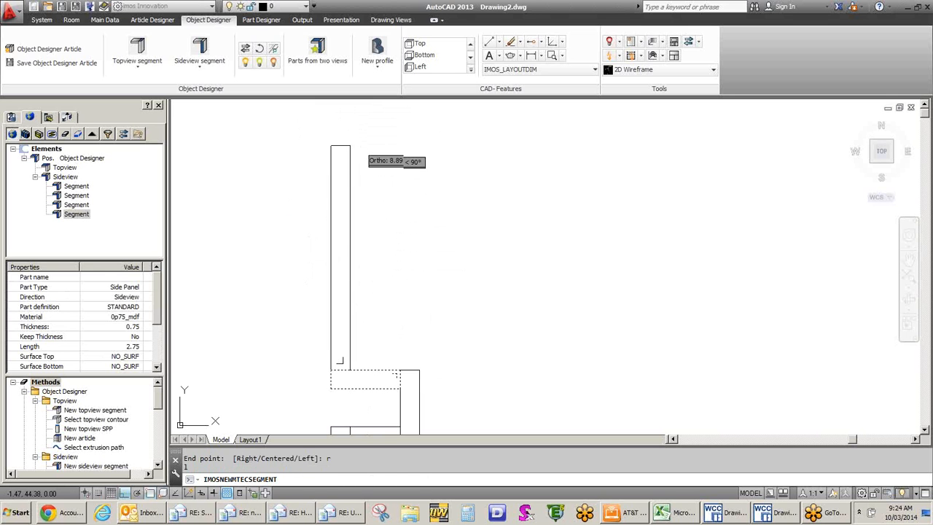
# - Complete the upper vertical sideview segment at length 10 and add an 8-long horizontal segment running right from its upper end
pyautogui.write('10')
pyautogui.press('Return')
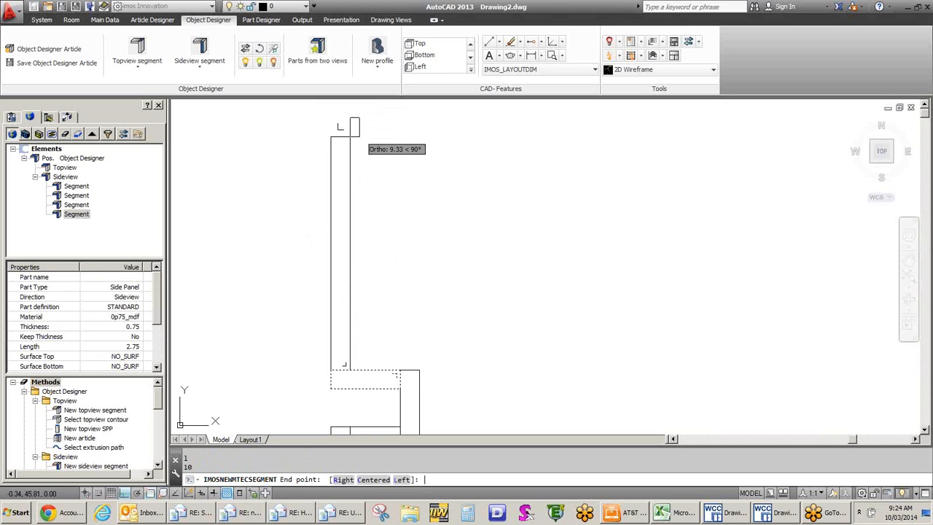
pyautogui.press('Return')
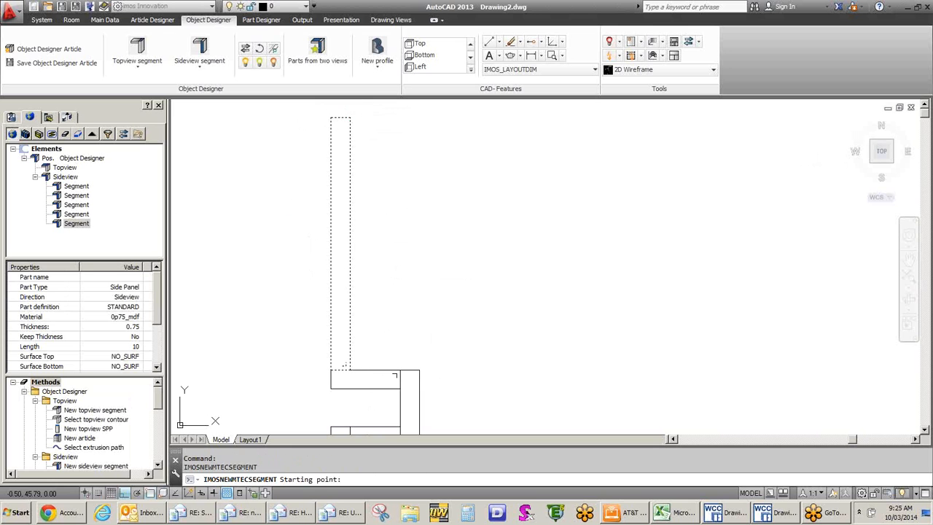
pyautogui.click(354, 118)
pyautogui.write('8')
pyautogui.press('Return')
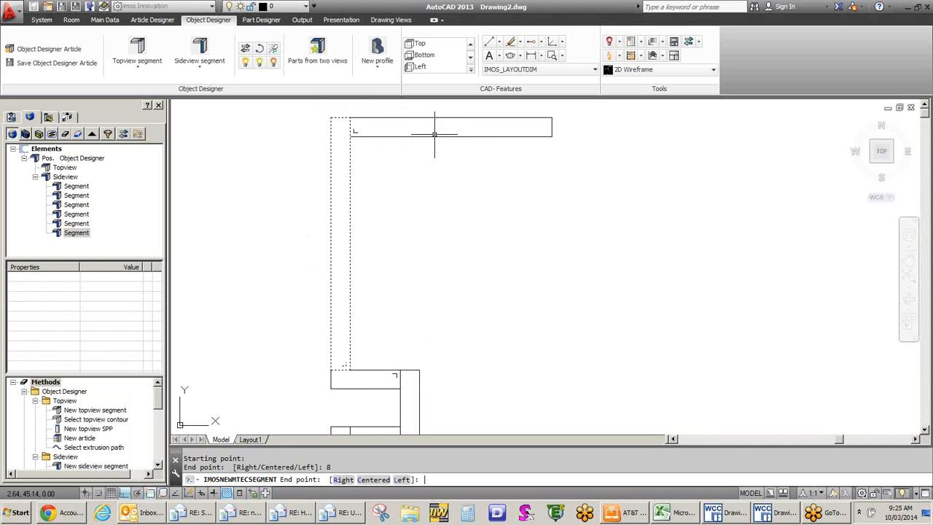
pyautogui.press('Return')
# - Draw a right-aligned vertical segment 24 long down from the top segment's right end, plus a 2-long segment running left beneath it
pyautogui.click(552, 119)
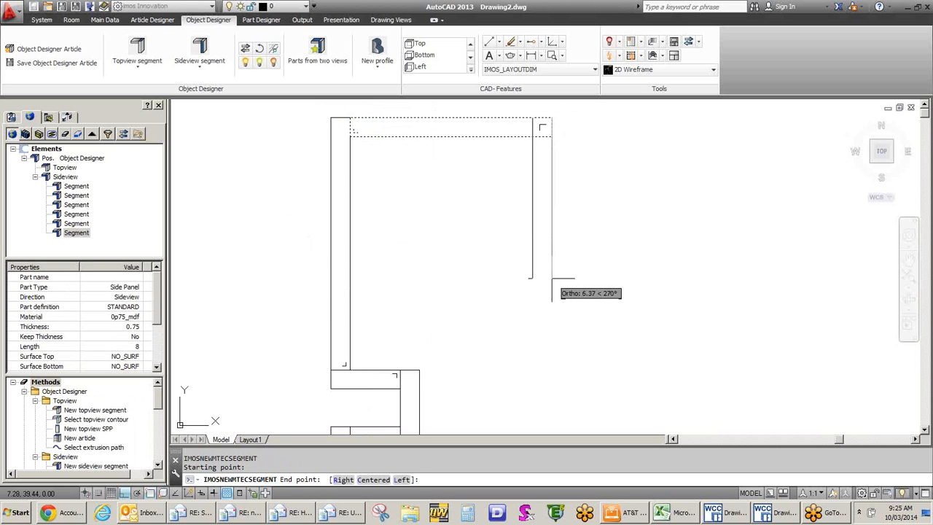
pyautogui.write('r')
pyautogui.press('Return')
pyautogui.scroll(-5, 552, 279)
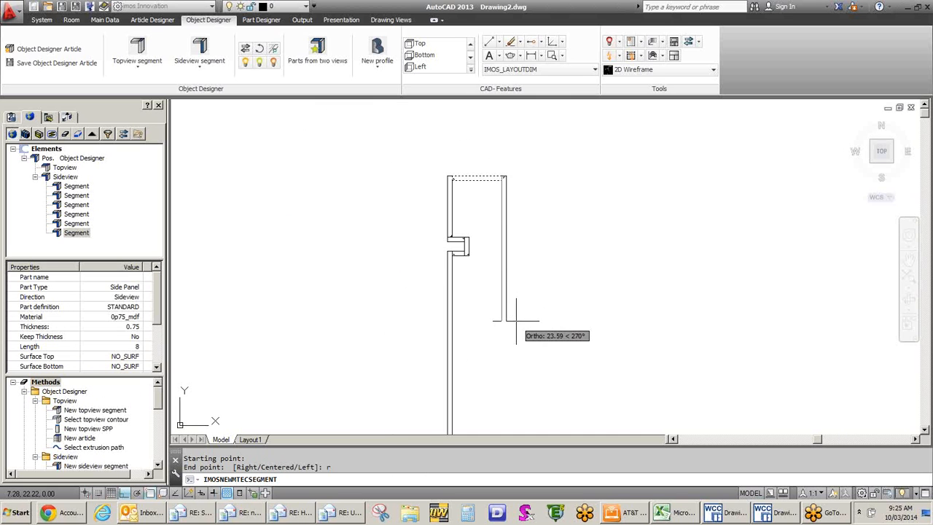
pyautogui.click(516, 320)
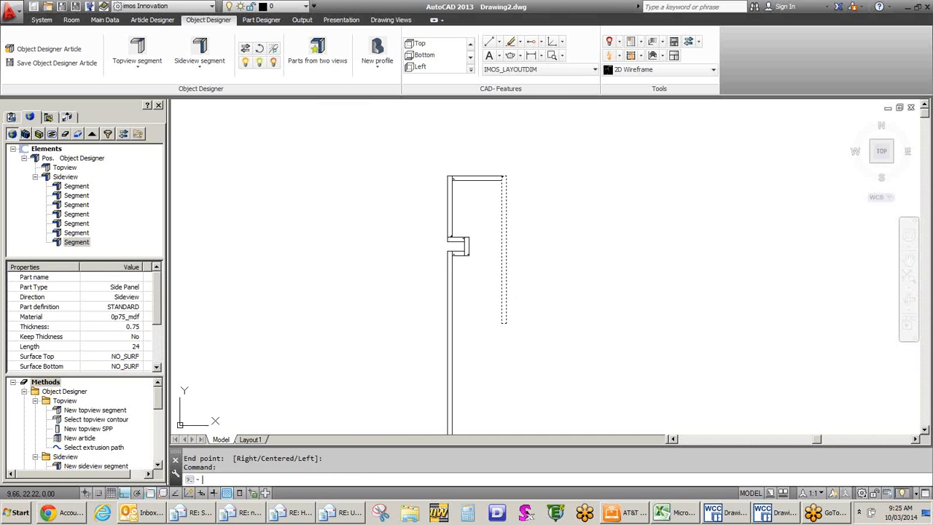
pyautogui.click(504, 323)
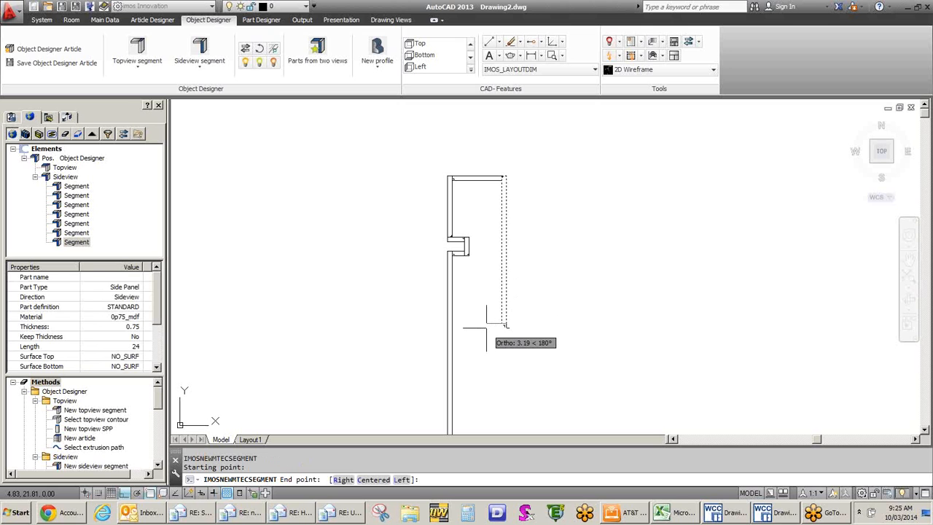
pyautogui.click(486, 327)
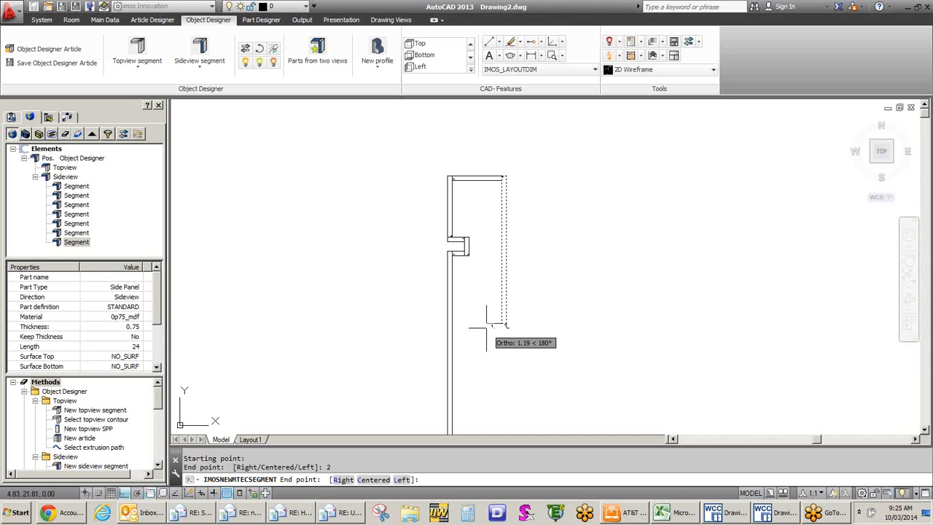
# - Draw a left-aligned vertical segment 7 long, downward from the free end of the 2-long horizontal segment
pyautogui.scroll(5, 543, 328)
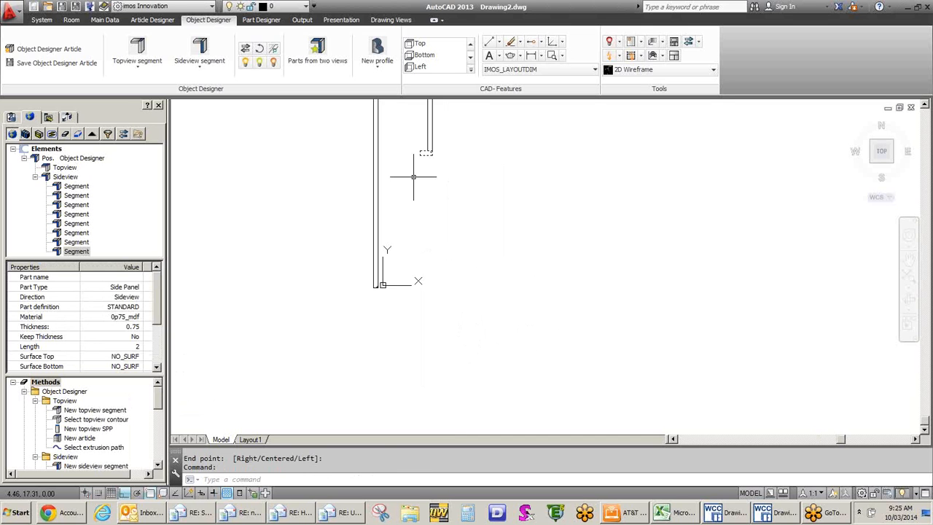
pyautogui.scroll(2, 416, 175)
pyautogui.press('Return')
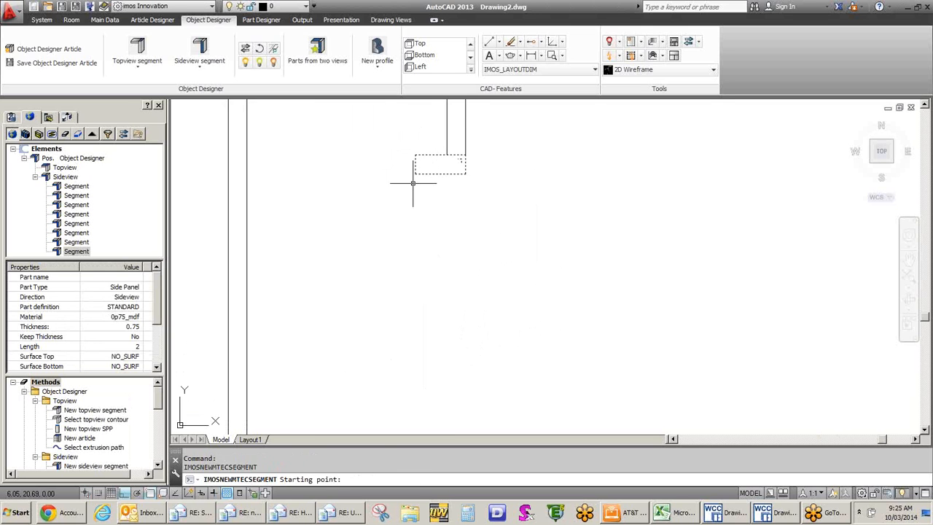
pyautogui.click(415, 157)
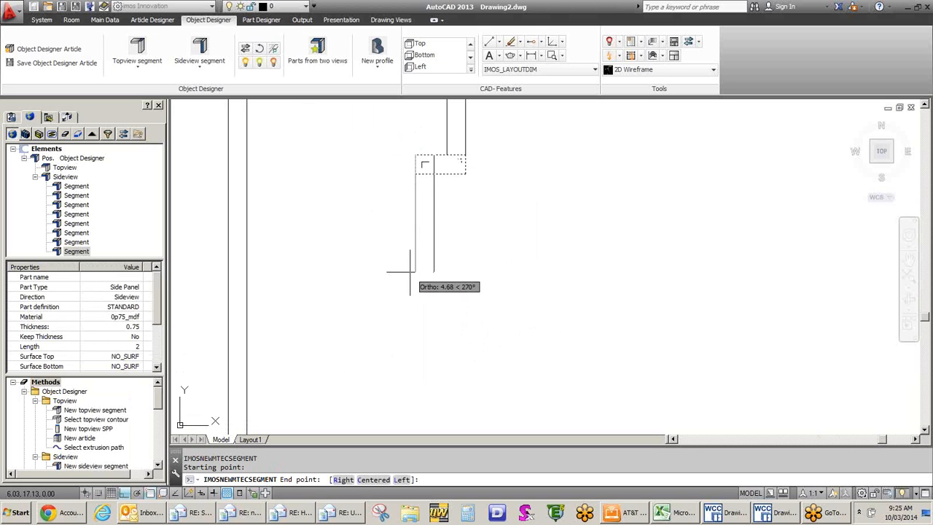
pyautogui.press('Return')
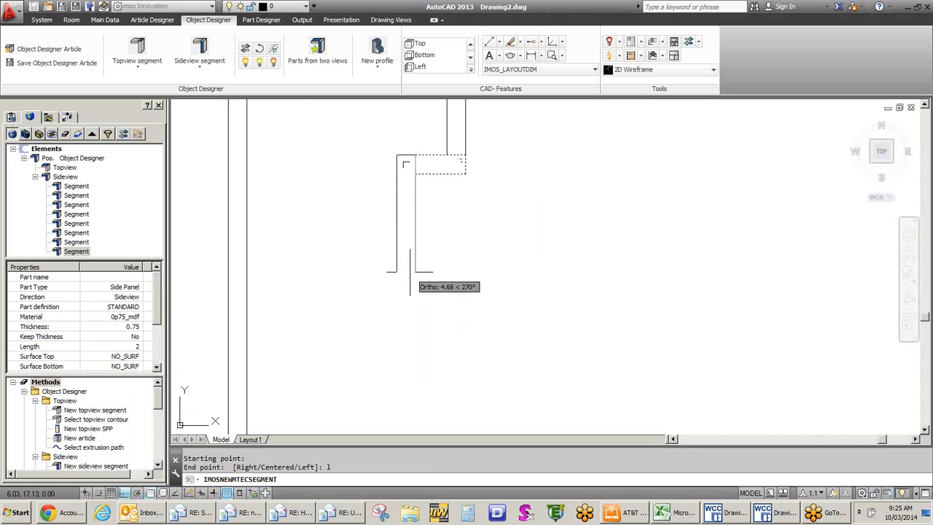
pyautogui.moveTo(367, 335); pyautogui.dragTo(364, 248, button='middle')
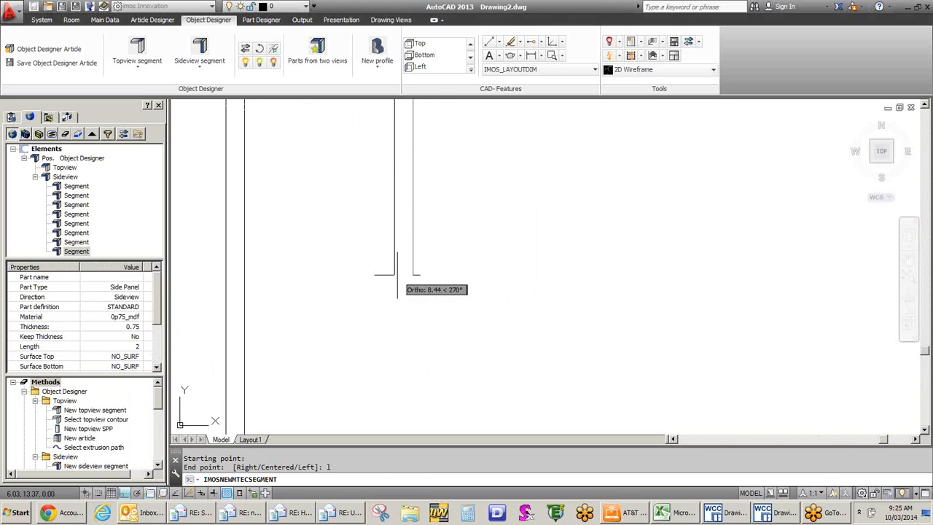
pyautogui.press('Return')
pyautogui.press('Return')
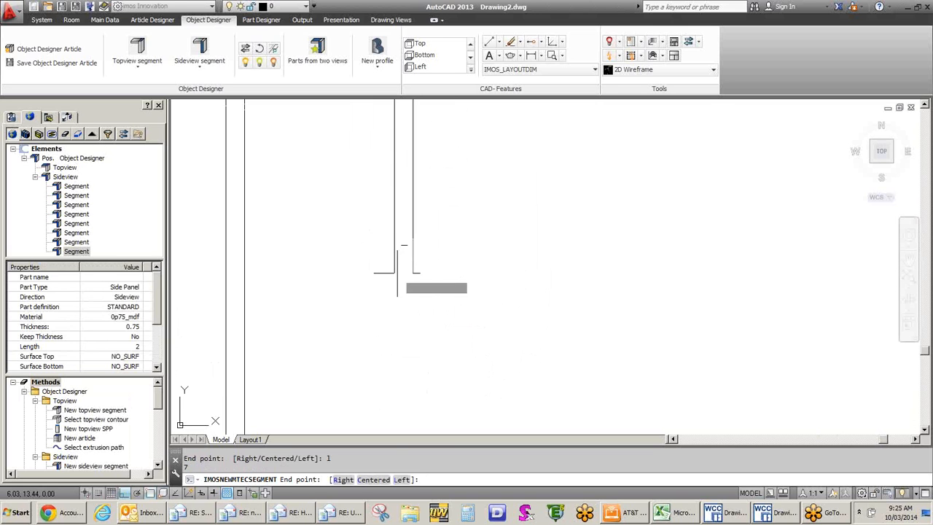
# - Add a horizontal segment 5 long running right from the lower end of the 7-long vertical segment
pyautogui.scroll(-5, 396, 274)
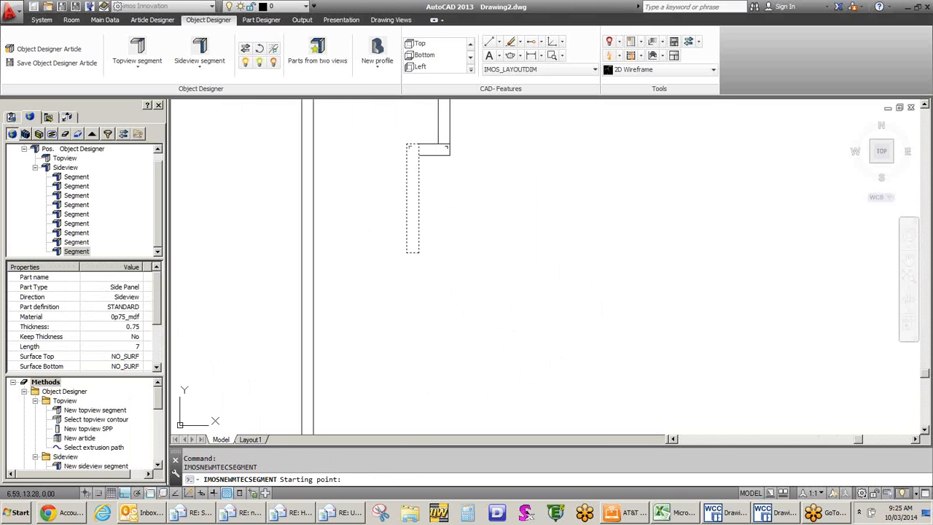
pyautogui.click(415, 263)
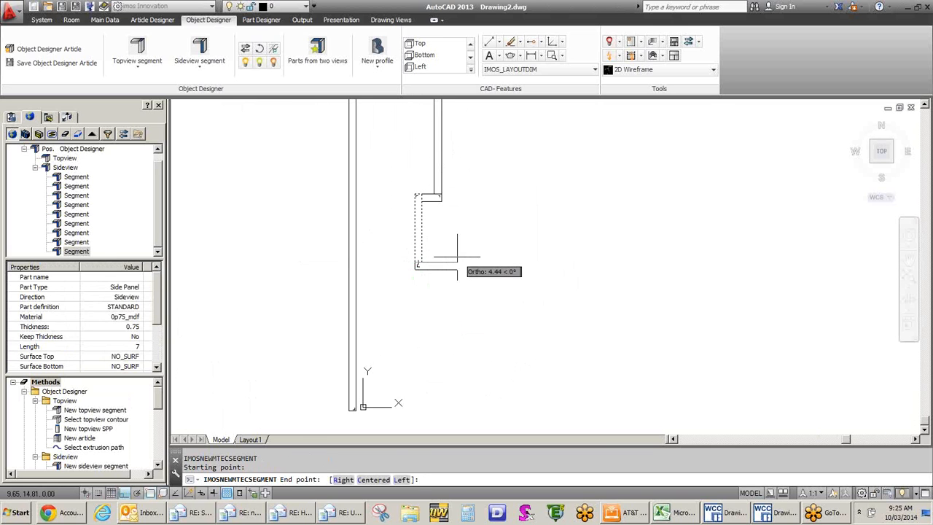
pyautogui.write('5')
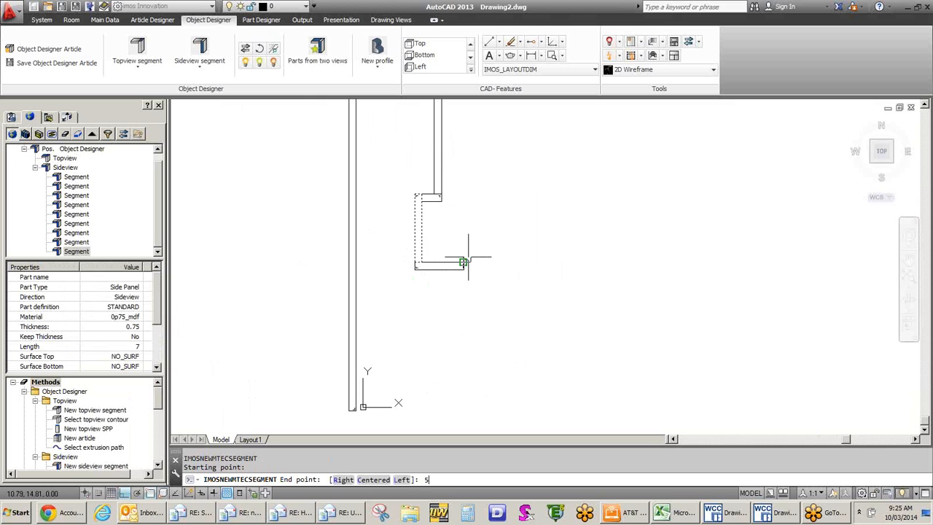
pyautogui.press('Return')
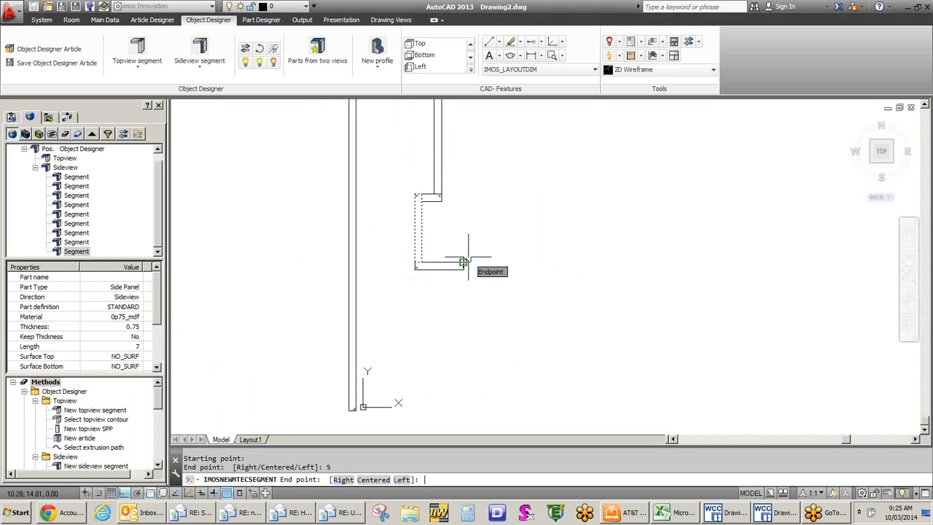
pyautogui.press('Return')
pyautogui.press('Return')
pyautogui.click(463, 270)
pyautogui.moveTo(437, 379); pyautogui.dragTo(404, 331, button='middle')
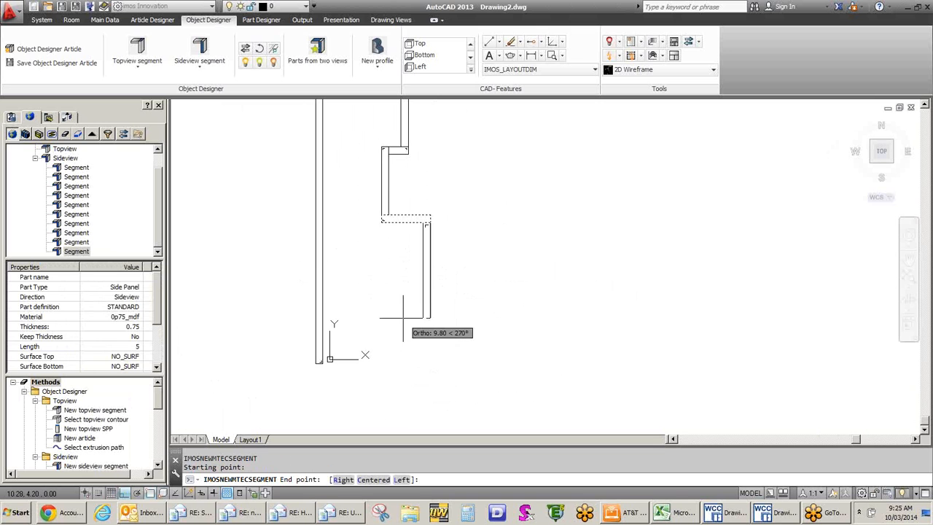
pyautogui.press('Escape')
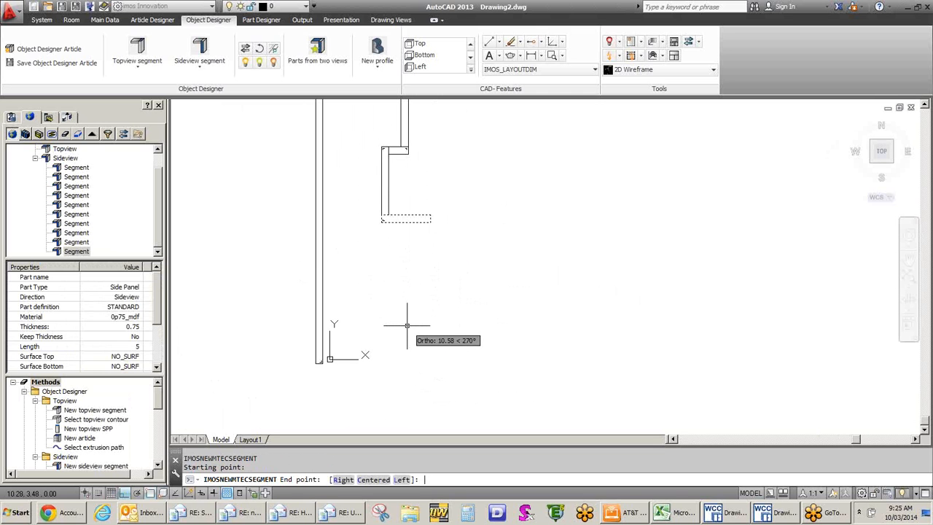
pyautogui.press('Return')
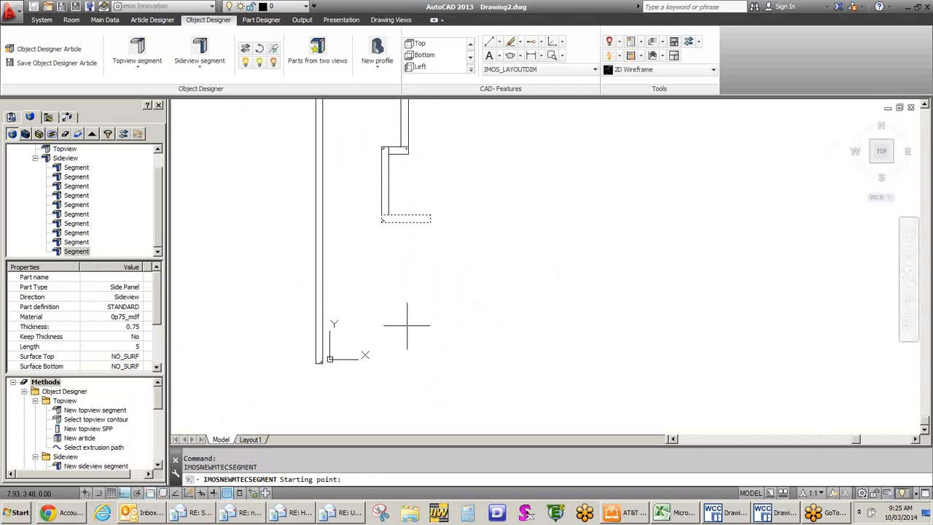
pyautogui.press('Escape')
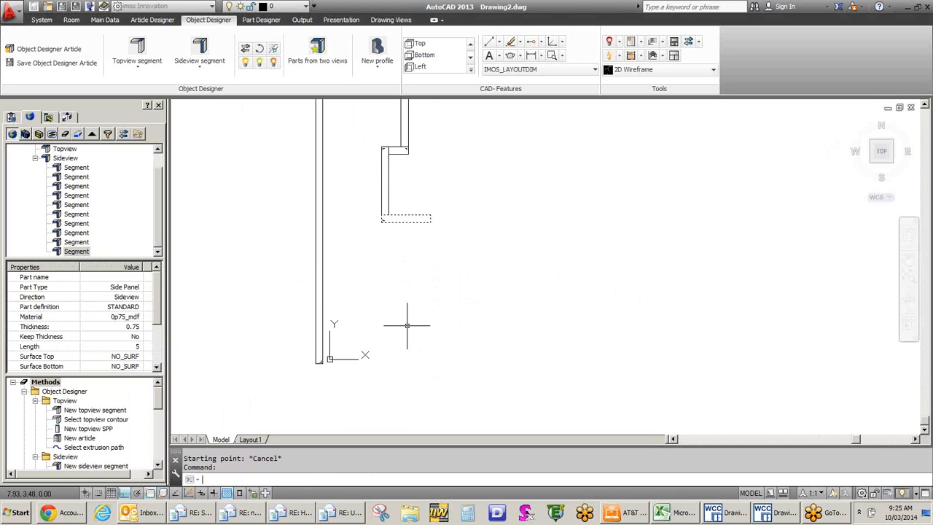
# - Draw a sideview segment 9 long straight down from the lower right corner of the 5-long horizontal segment
pyautogui.click(200, 58)
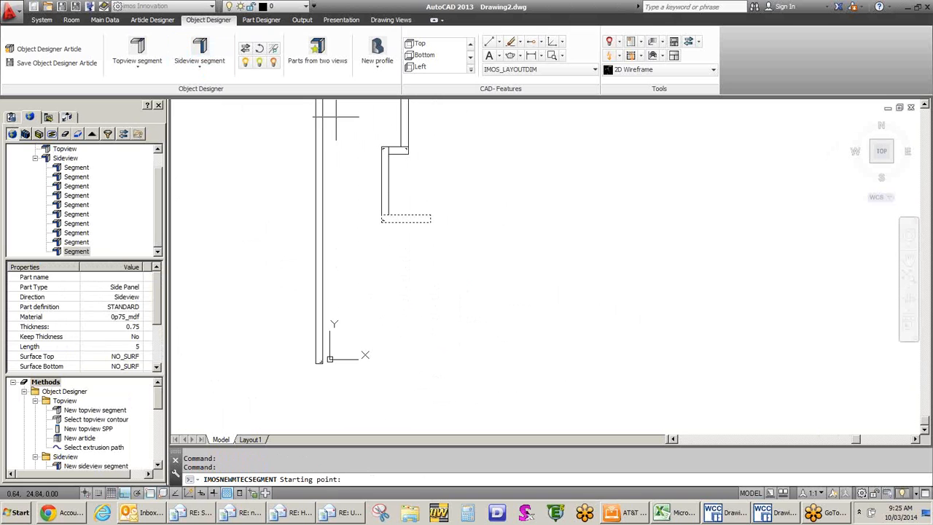
pyautogui.click(429, 225)
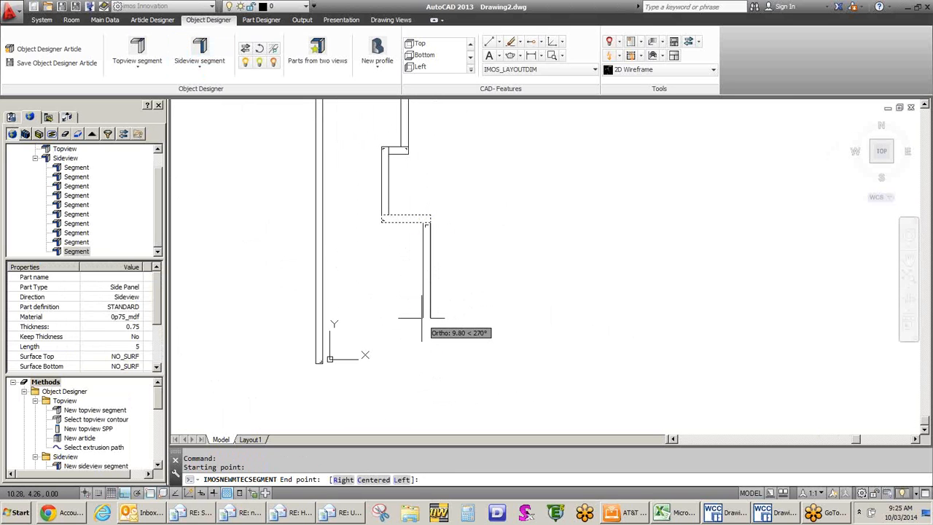
pyautogui.write('9')
pyautogui.press('Return')
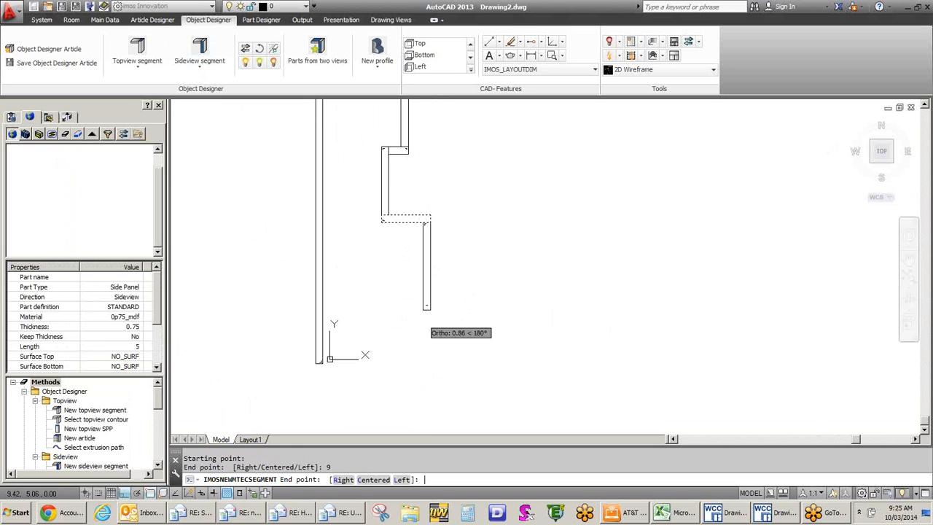
pyautogui.press('Return')
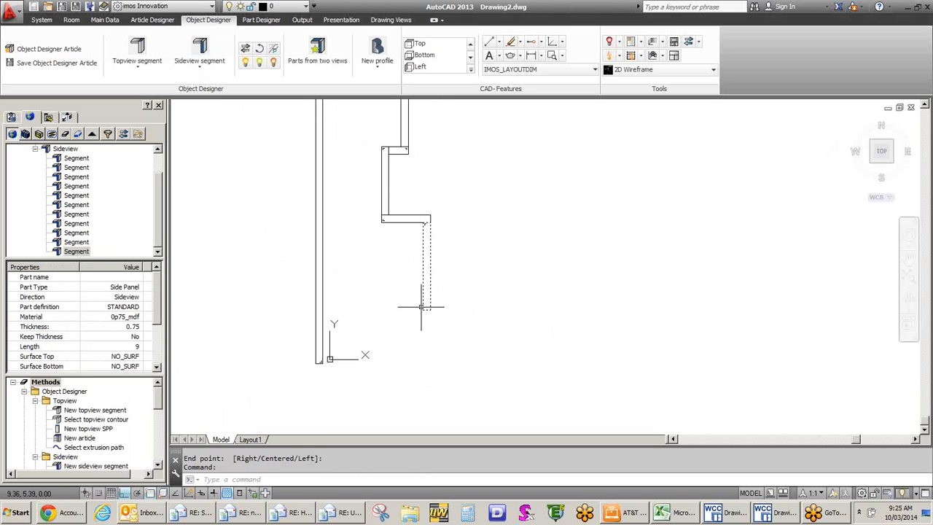
# - Add a horizontal segment 4 long running left from the inner face at the lower end of the 9-long segment
pyautogui.press('Return')
pyautogui.click(422, 310)
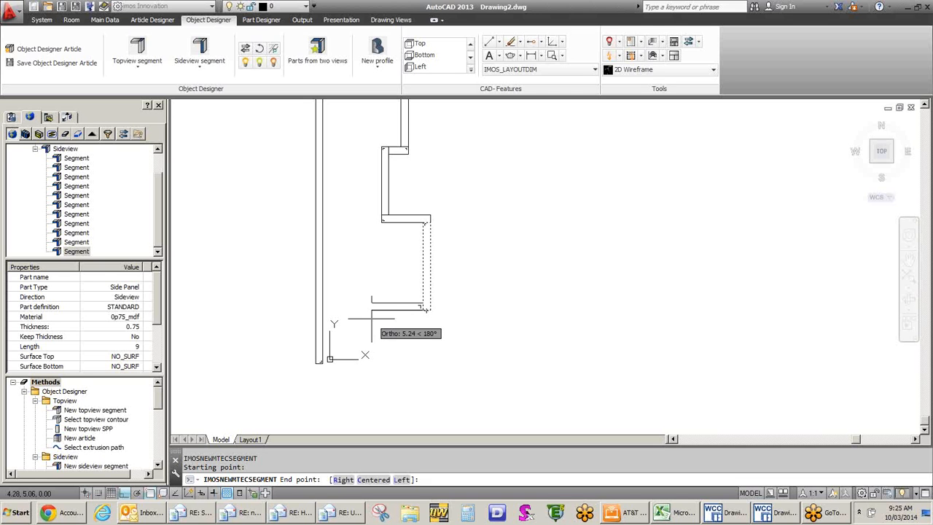
pyautogui.write('4')
pyautogui.press('Return')
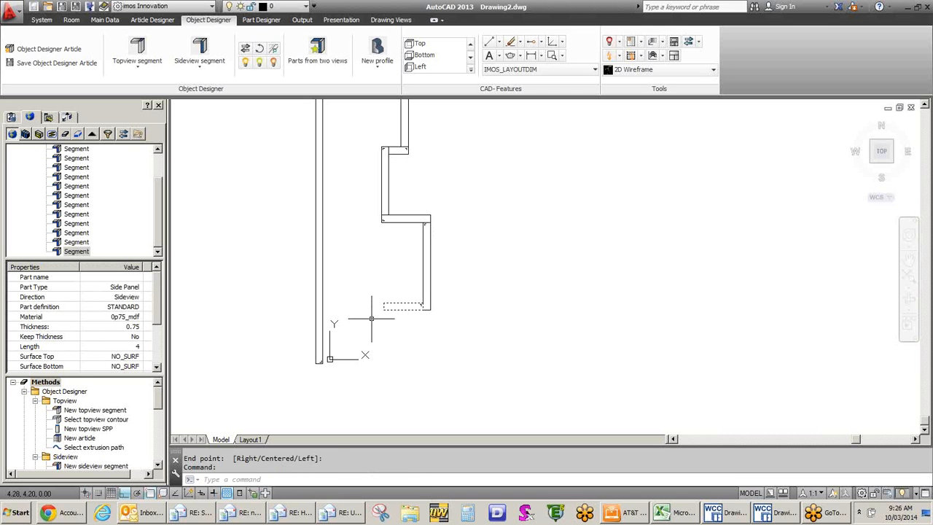
# - Draw a vertical segment 6.25 long downward from the free end of the 4-long horizontal segment
pyautogui.press('Return')
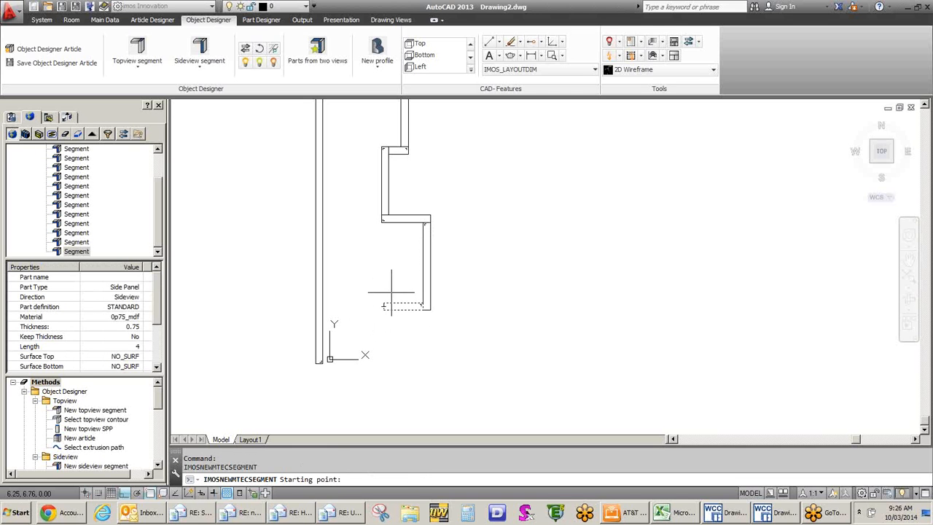
pyautogui.click(382, 306)
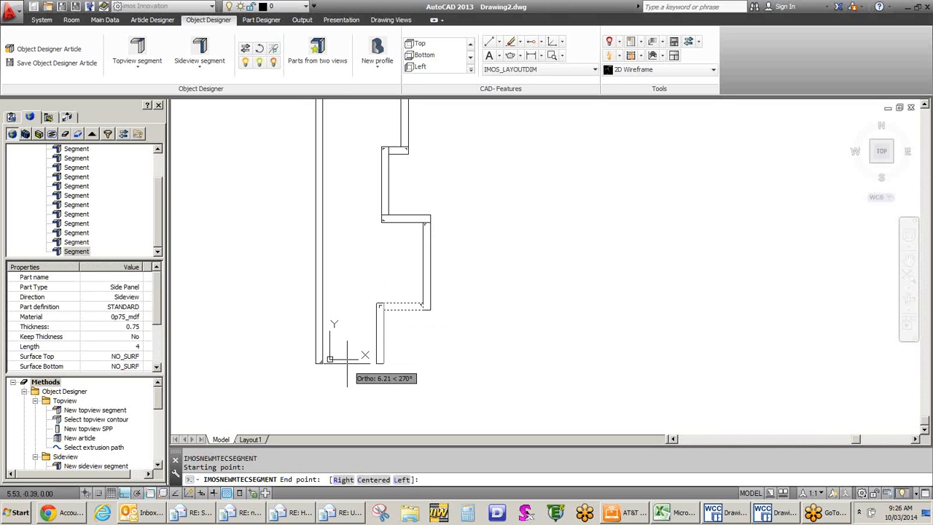
pyautogui.write('6.25')
pyautogui.press('Return')
pyautogui.press('Return')
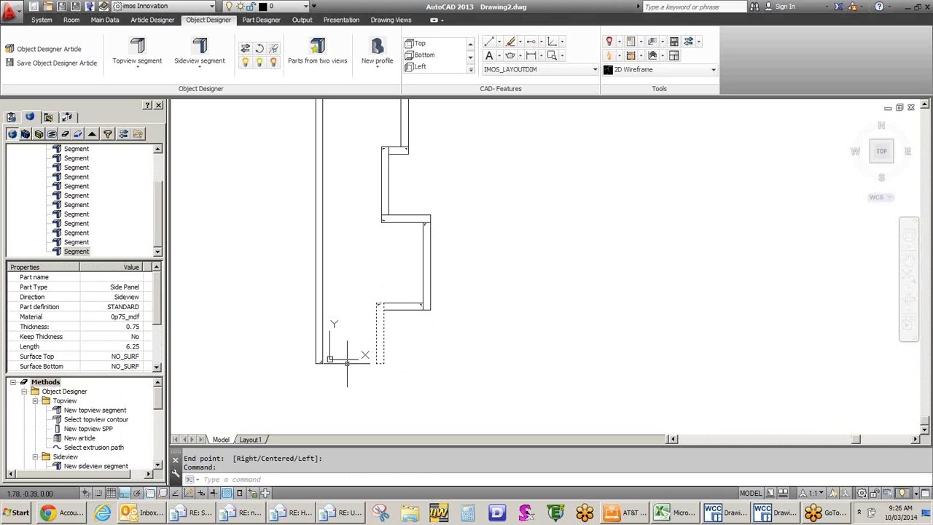
# - Close the profile's base with a horizontal segment 5.5 long from the 6.25-long segment to the long left vertical segment
pyautogui.press('Return')
pyautogui.click(364, 358)
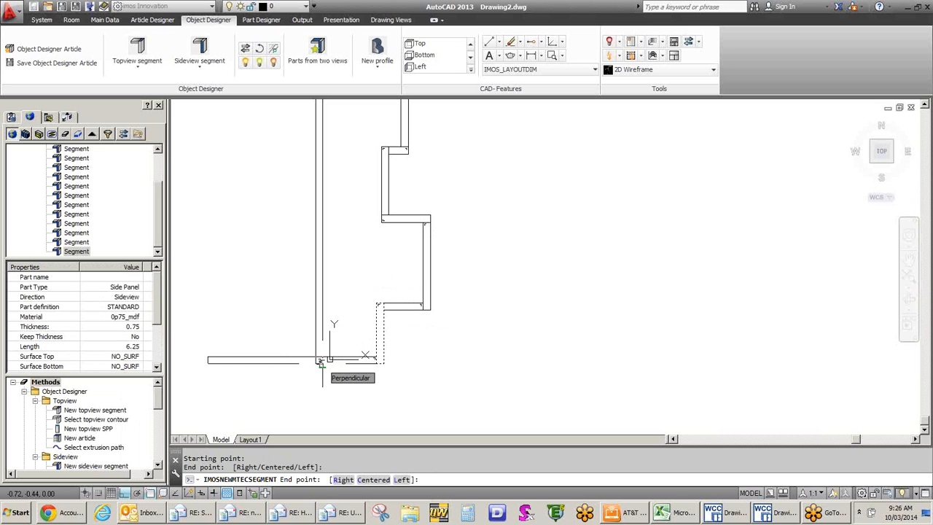
pyautogui.press('Escape')
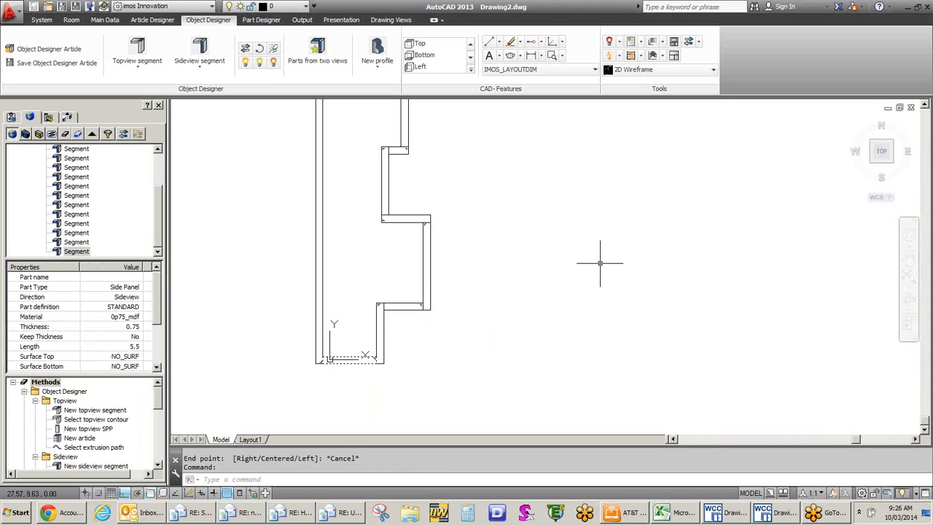
# - Create a boundary polyline with island detection from an internal point inside the stepped side-view profile
pyautogui.scroll(-3, 600, 263)
pyautogui.moveTo(614, 247)
pyautogui.mouseDown(button='middle')
pyautogui.moveTo(375, 236)
pyautogui.moveTo(437, 276)
pyautogui.moveTo(458, 269)
pyautogui.mouseUp(button='middle')
pyautogui.scroll(2, 350, 225)
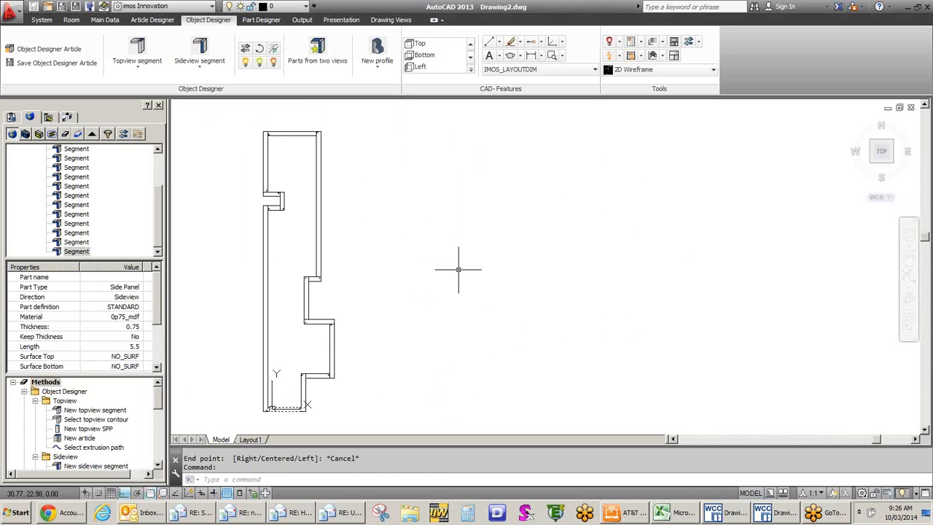
pyautogui.write('boundary')
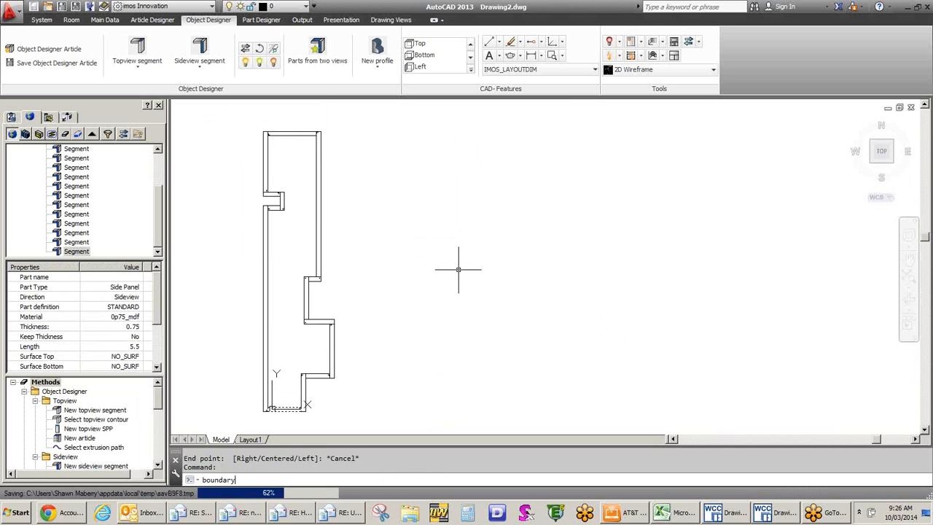
pyautogui.press('Return')
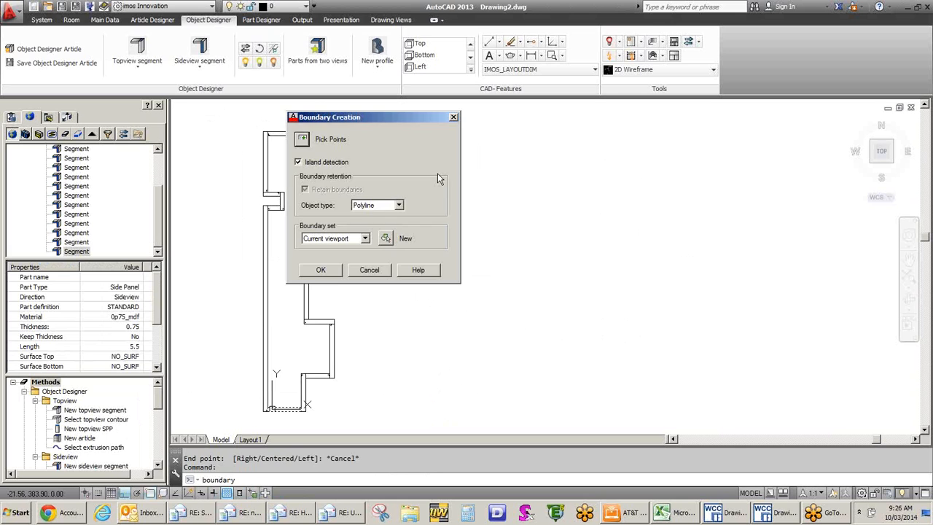
pyautogui.click(302, 140)
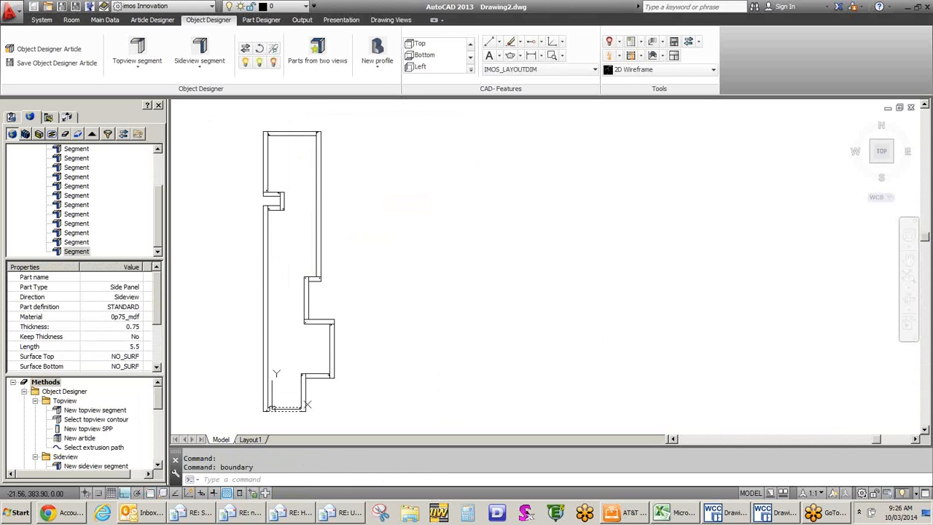
pyautogui.click(295, 229)
pyautogui.press('Return')
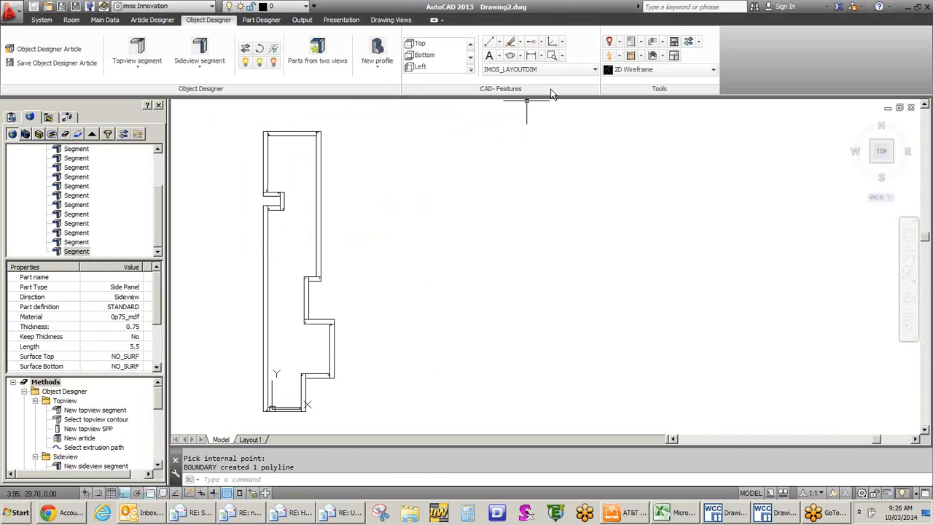
# - Stretch the boundary polyline's vertical edge at the notch 0.25 to the right, with the short notch segment hidden only during the edit
pyautogui.click(622, 45)
pyautogui.scroll(5, 281, 204)
pyautogui.click(310, 214)
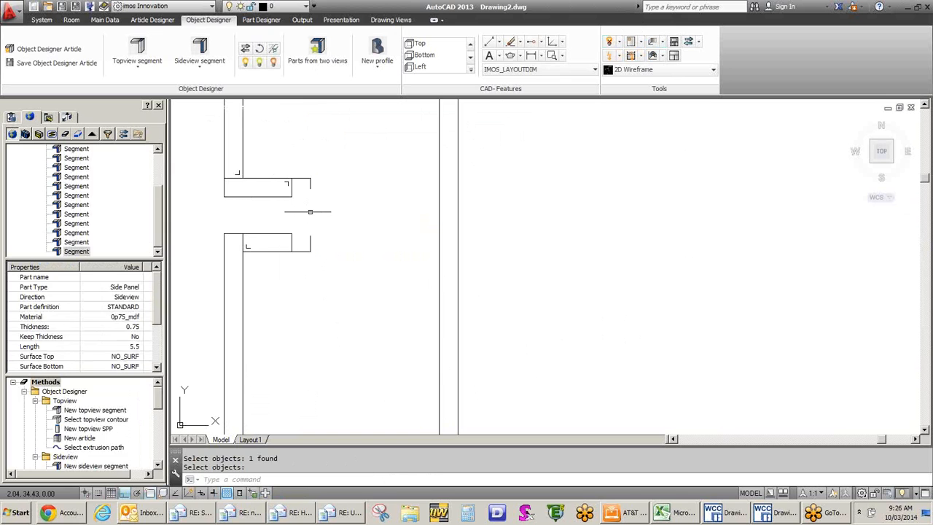
pyautogui.click(310, 215)
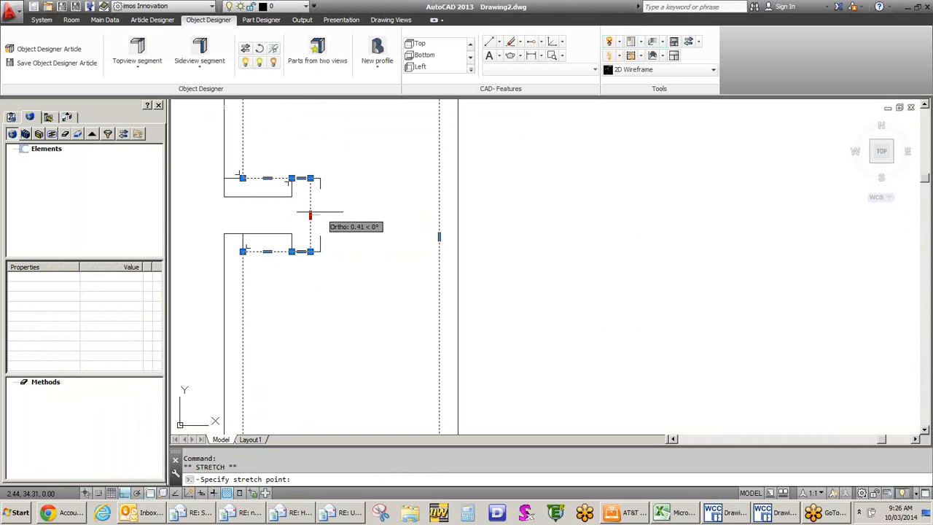
pyautogui.write('.25')
pyautogui.press('Return')
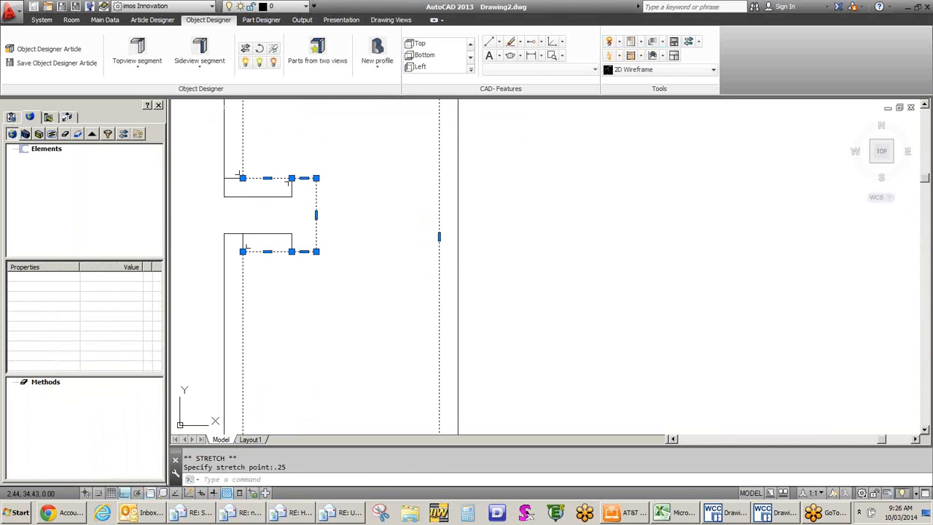
pyautogui.press('Escape')
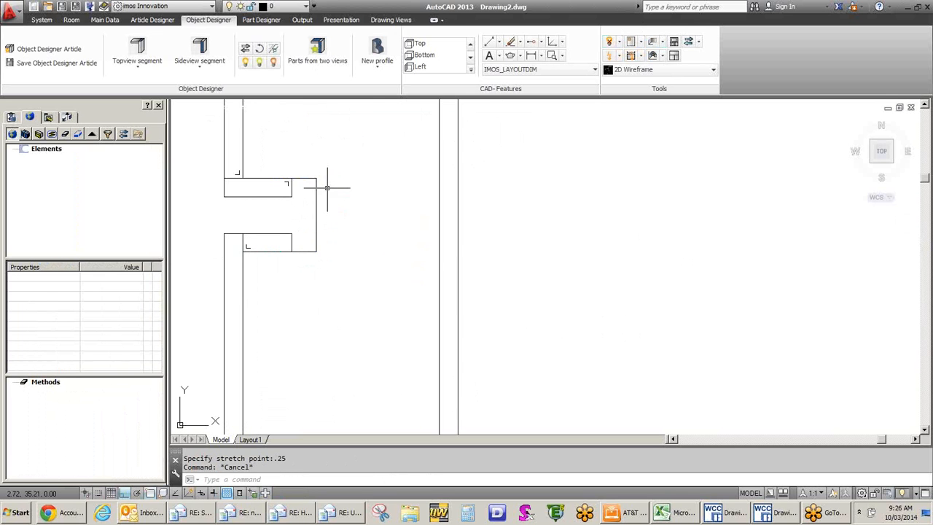
pyautogui.click(619, 42)
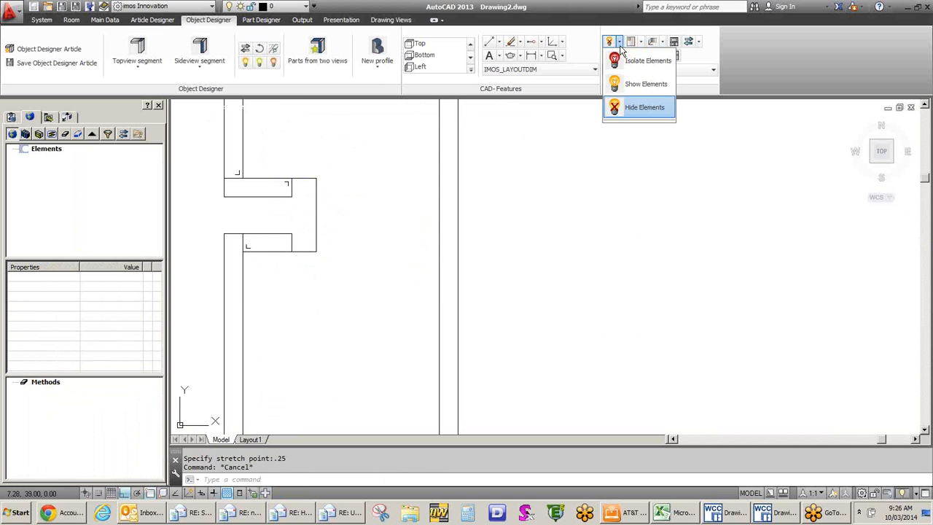
pyautogui.click(640, 85)
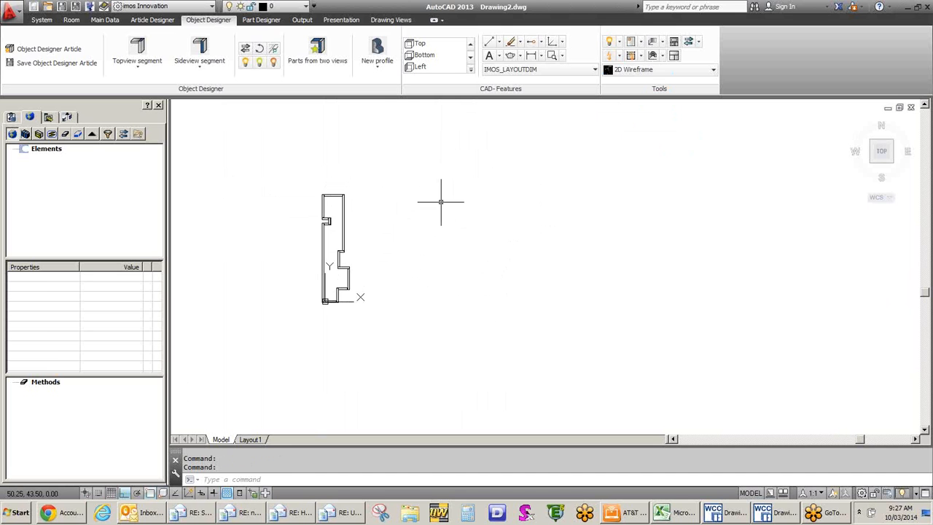
# - Try to draw a polyline to the right of the profile, 78 to the right and 80 down, ending in an arc
pyautogui.write('pl')
pyautogui.press('Return')
pyautogui.click(512, 154)
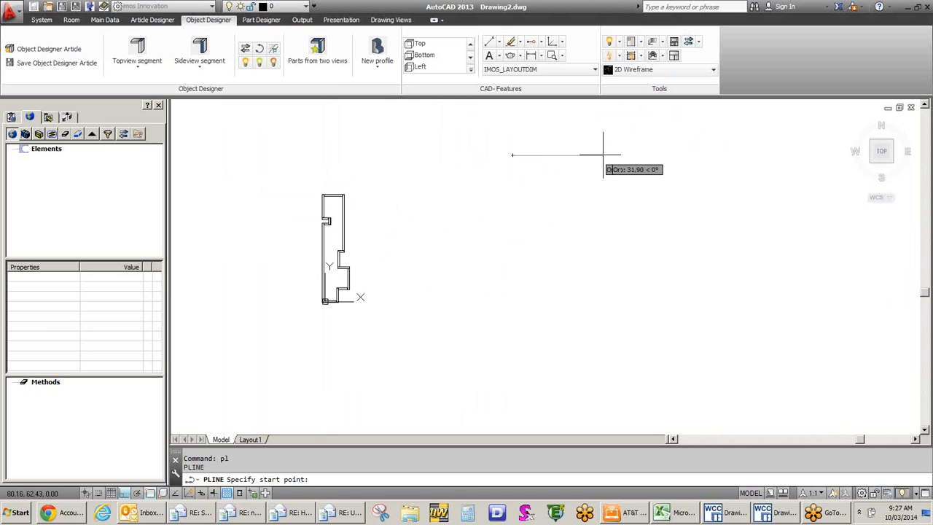
pyautogui.write('78')
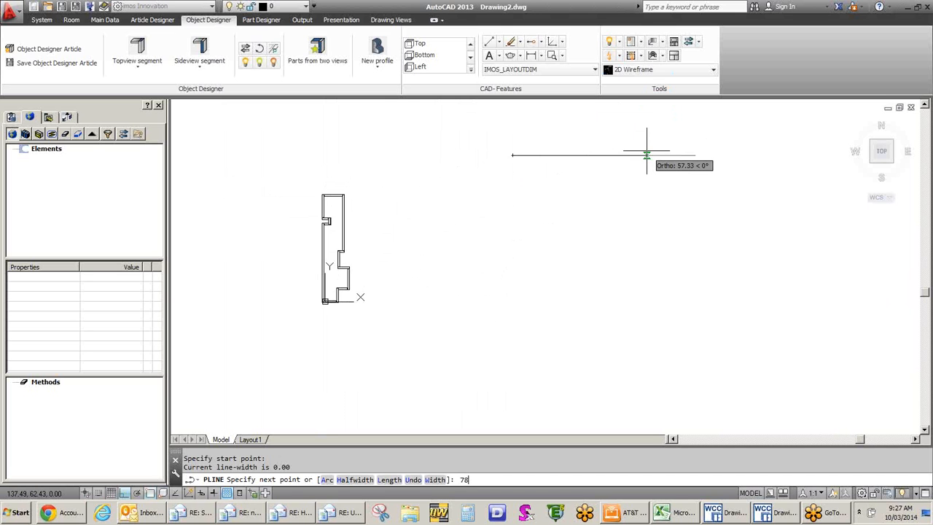
pyautogui.press('Return')
pyautogui.write('80')
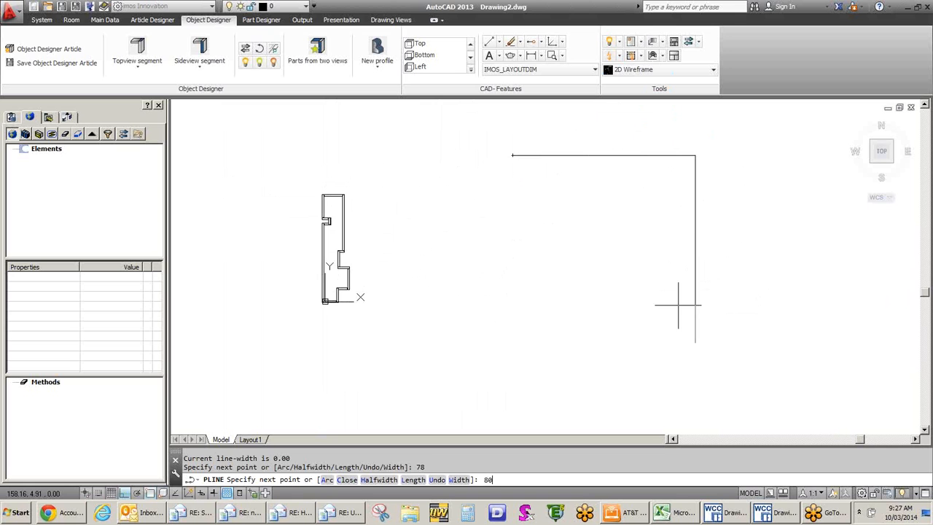
pyautogui.press('Return')
pyautogui.write('a')
pyautogui.press('Return')
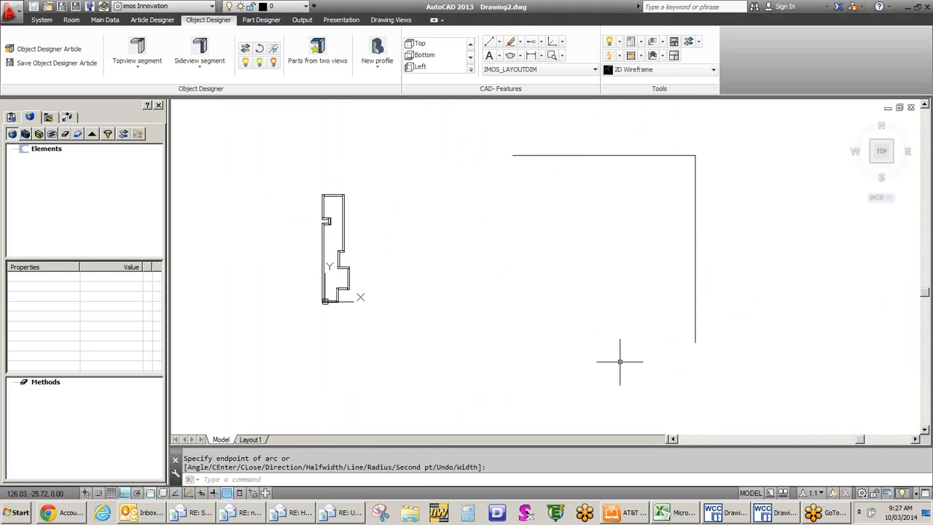
pyautogui.press('Escape')
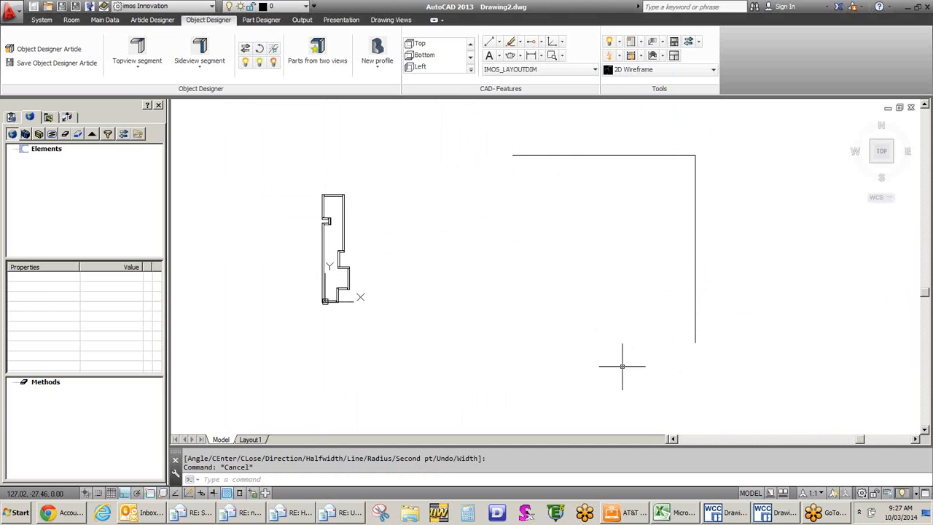
# - Erase the unfinished polyline made of the 78-long and 80-long lines
pyautogui.write('e')
pyautogui.press('Return')
pyautogui.click(754, 277)
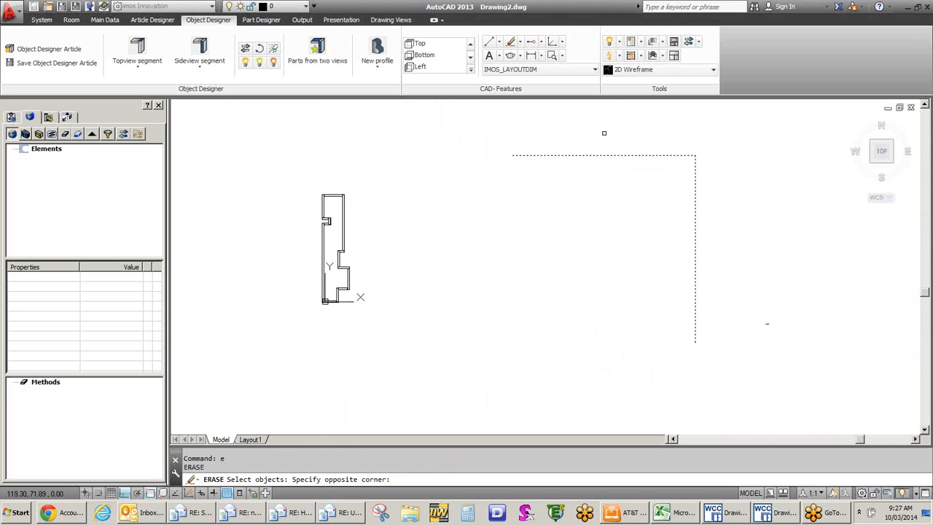
pyautogui.click(606, 261)
pyautogui.press('Return')
# - Draw a polyline to the right of the profile, running 78 to the right and 80 straight down
pyautogui.write('pl')
pyautogui.press('Return')
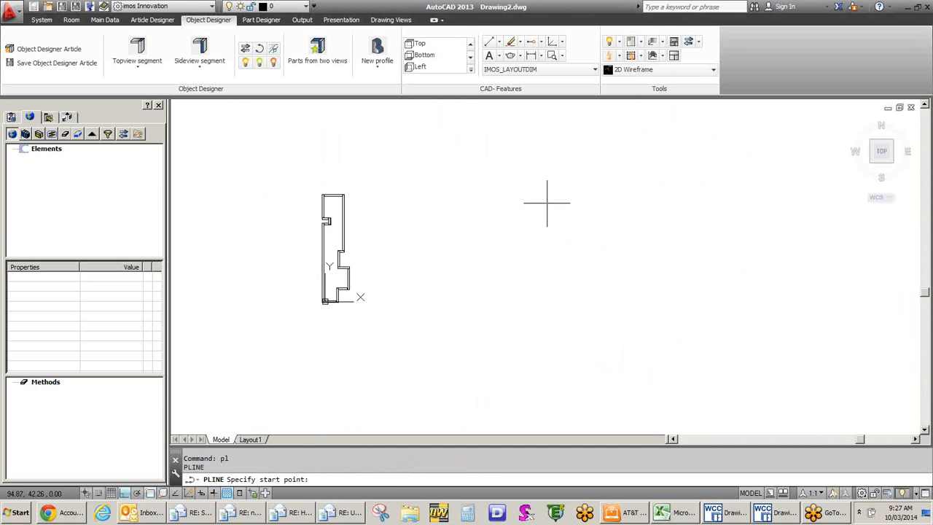
pyautogui.click(552, 177)
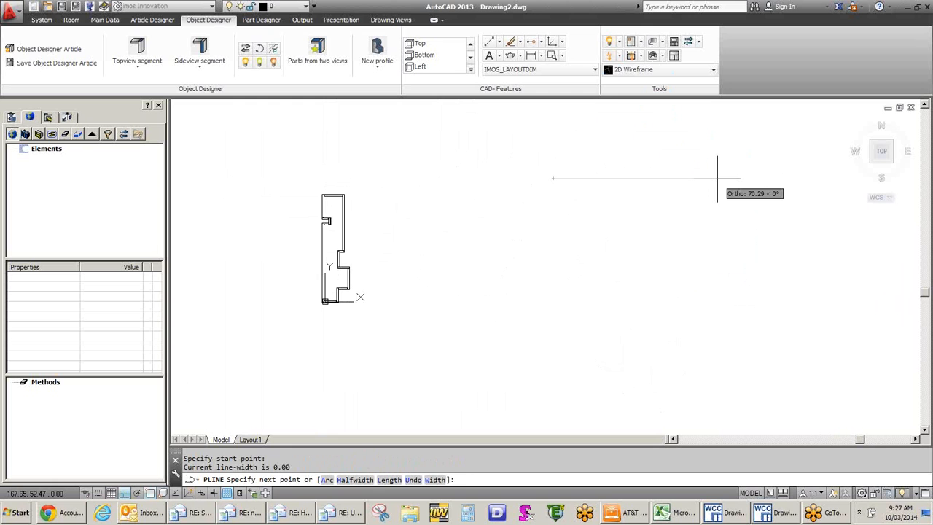
pyautogui.write('78')
pyautogui.press('Return')
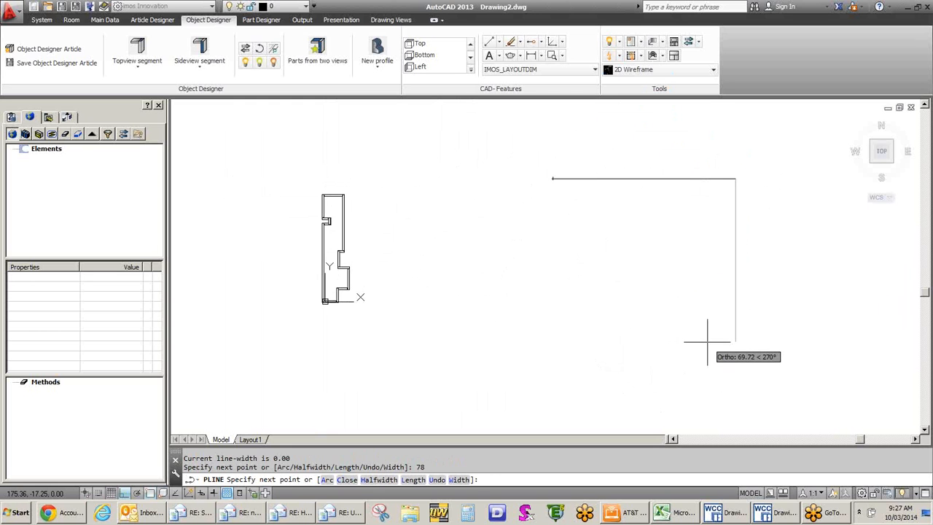
pyautogui.write('80')
pyautogui.press('Return')
# - Continue the polyline from its lower end with a downward-bulging three-point arc ending about 62 to the left
pyautogui.write('a')
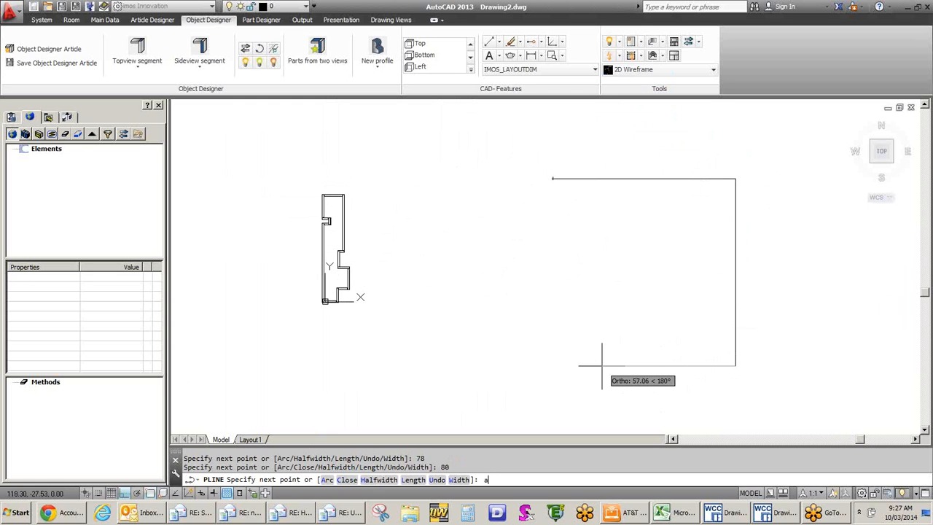
pyautogui.press('Return')
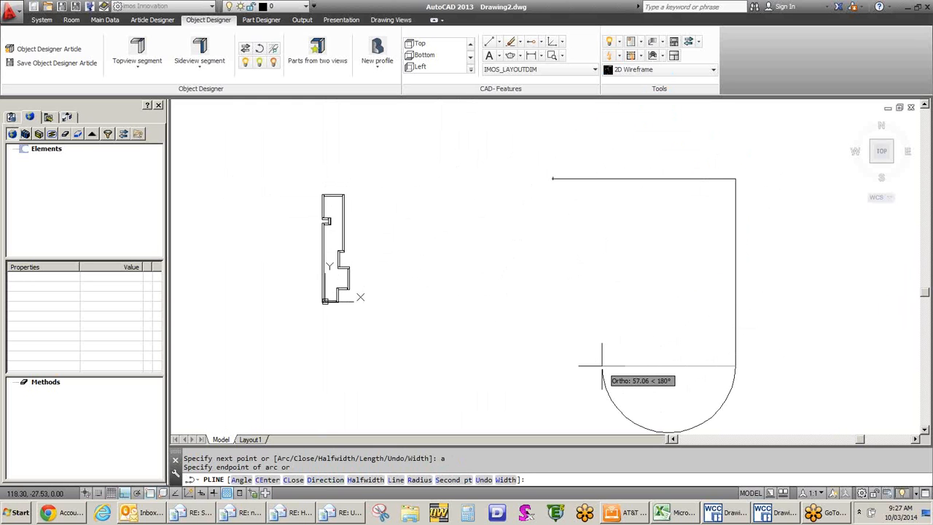
pyautogui.write('s')
pyautogui.press('Return')
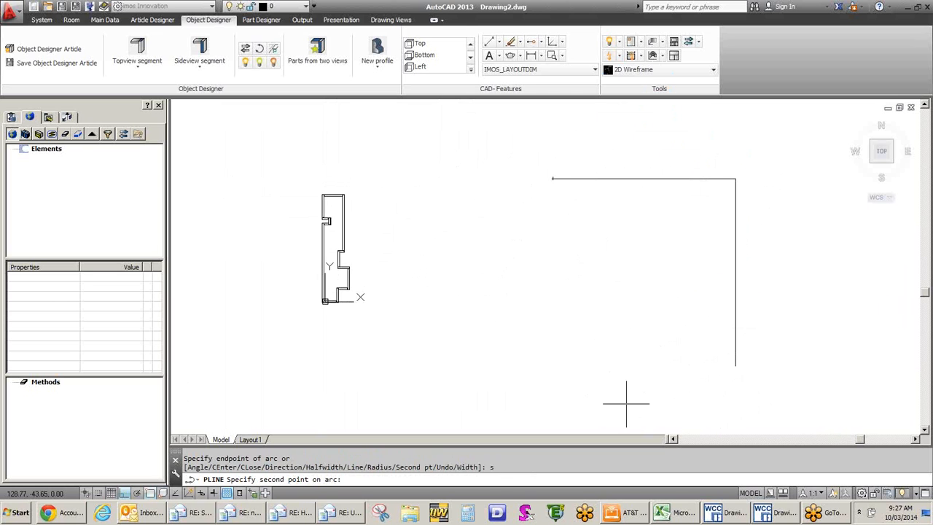
pyautogui.click(627, 383)
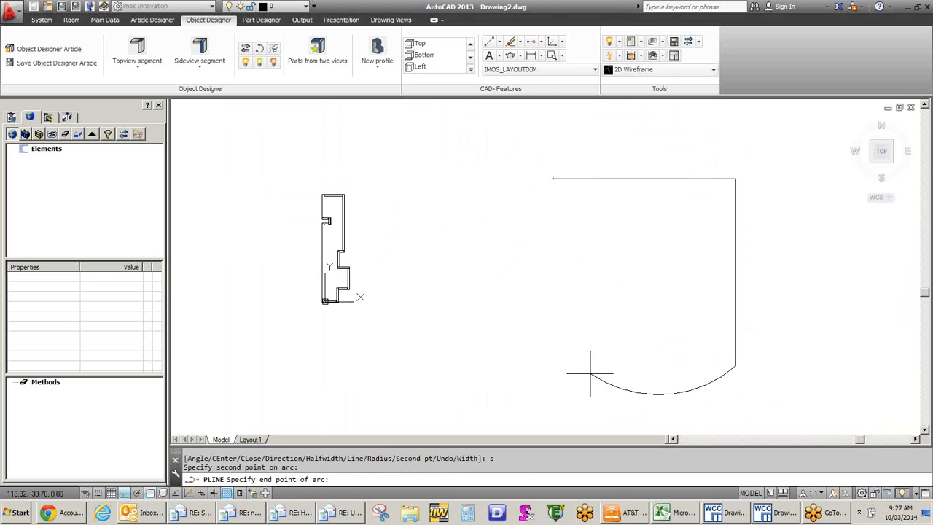
pyautogui.click(591, 373)
pyautogui.press('Return')
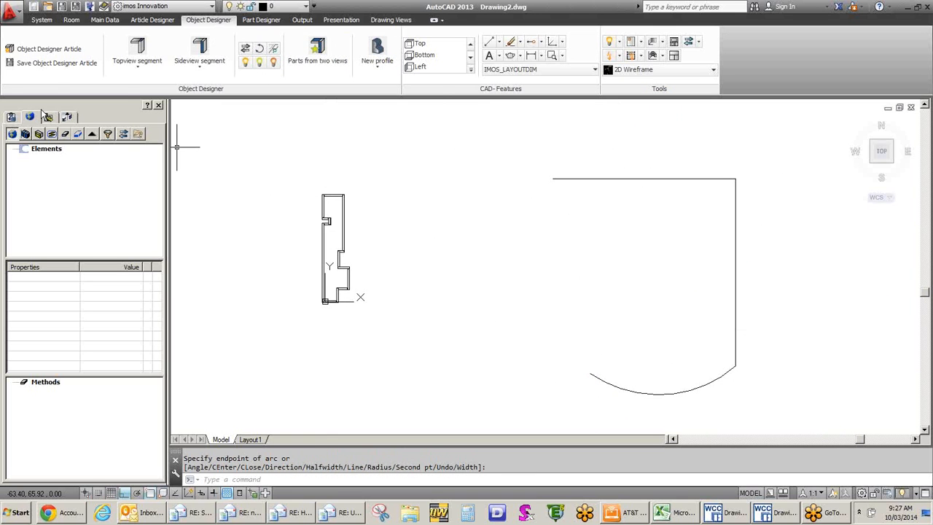
# - In the Object Designer element, draw a topview segment 8 long straight up from the left end of the 78-long line
pyautogui.click(12, 136)
pyautogui.click(73, 159)
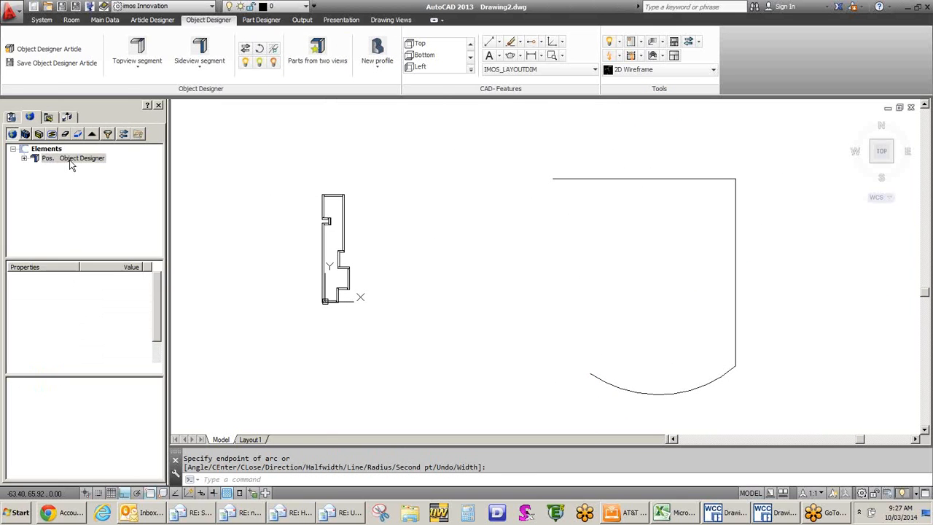
pyautogui.click(137, 50)
pyautogui.scroll(3, 552, 177)
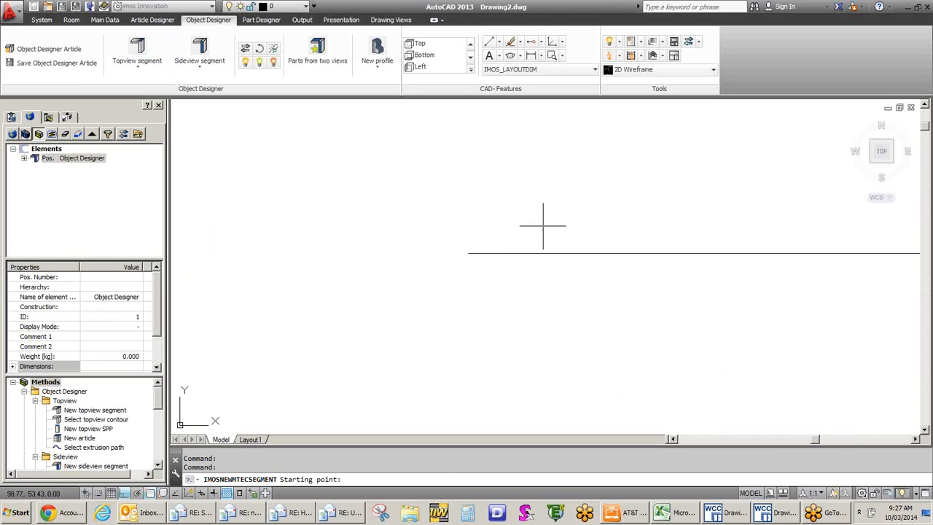
pyautogui.click(479, 252)
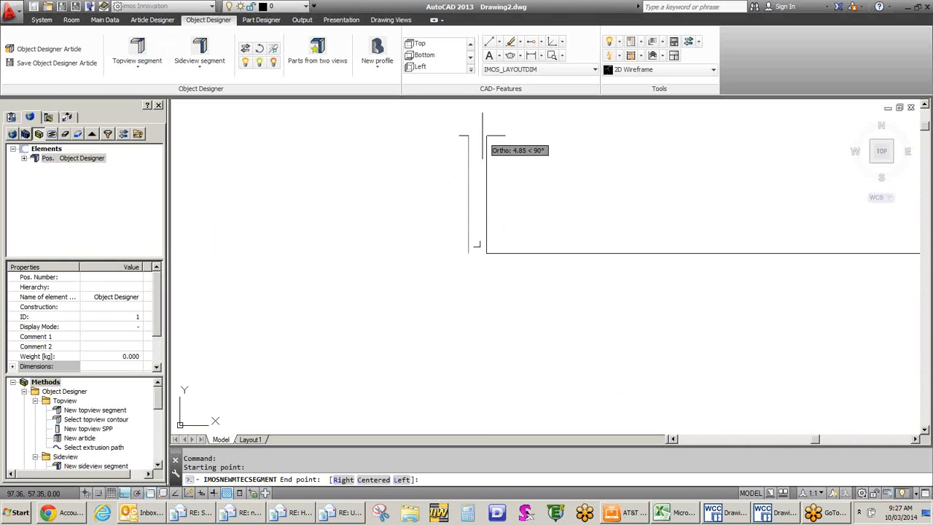
pyautogui.write('8')
pyautogui.press('Return')
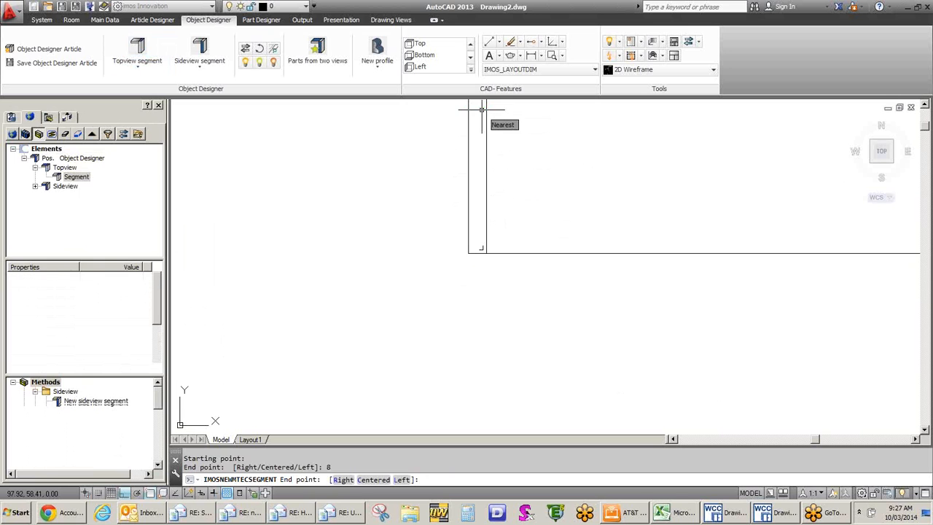
pyautogui.press('Return')
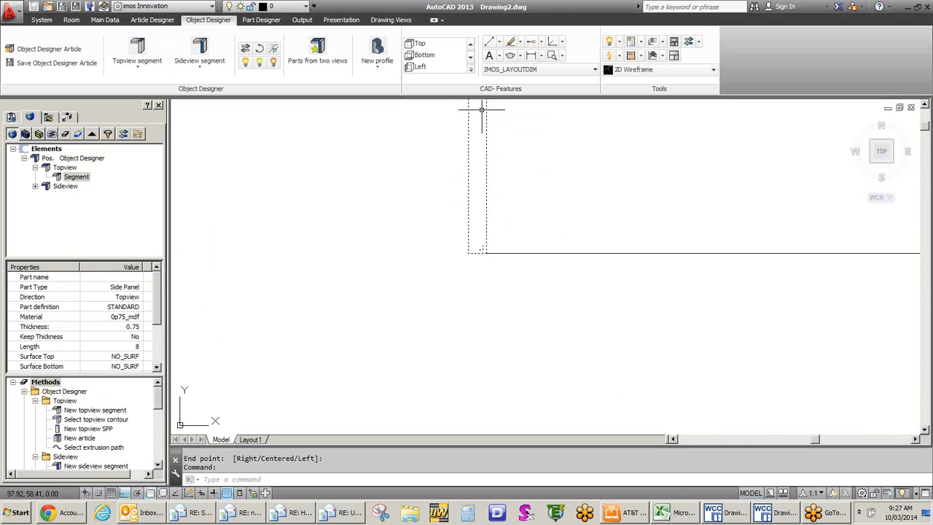
# - Move the 8-long topview segment 0.75 upward, away from the 78-long line
pyautogui.click(514, 181)
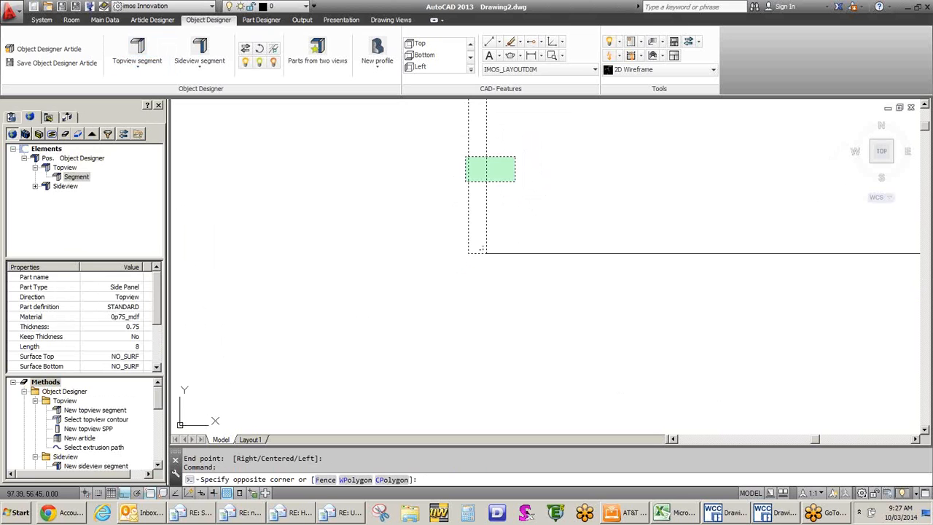
pyautogui.write('.75')
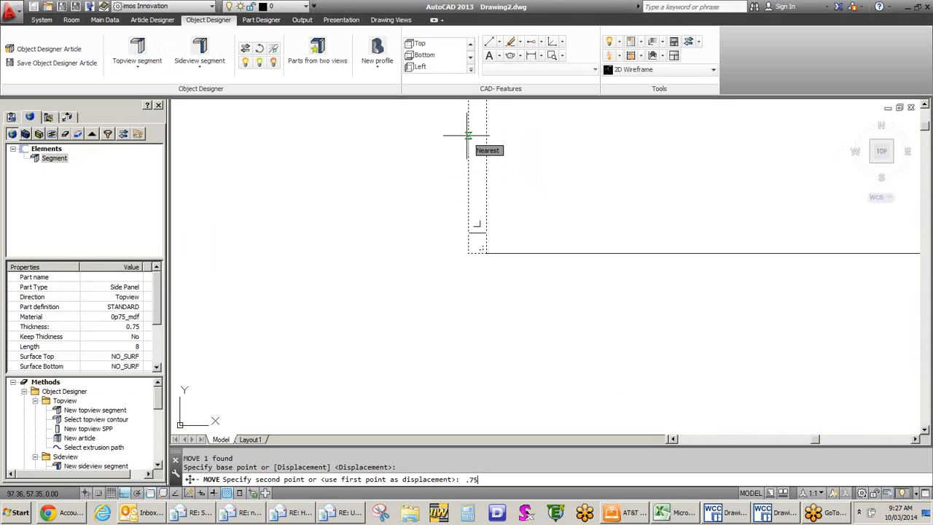
pyautogui.press('Return')
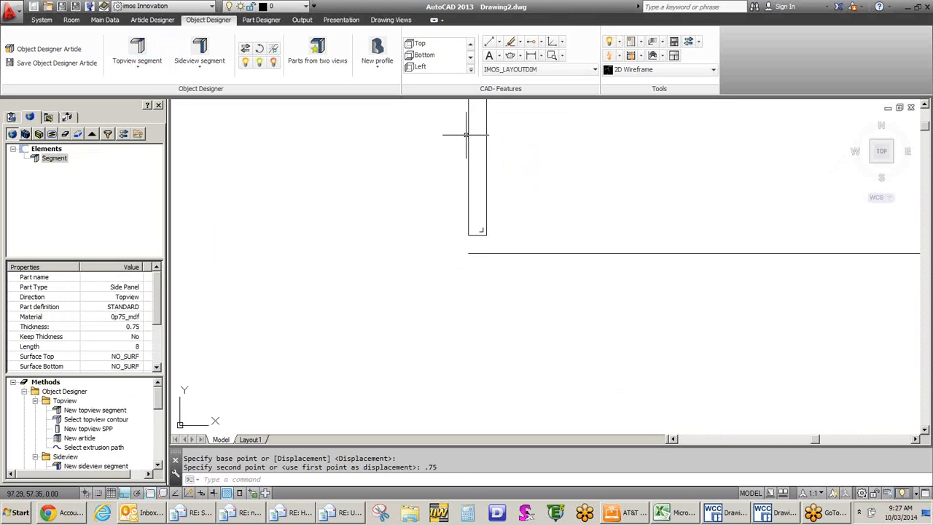
# - Array the 8-long topview segment along the polyline using the path array type
pyautogui.scroll(-2, 503, 295)
pyautogui.scroll(-1, 597, 300)
pyautogui.moveTo(563, 297); pyautogui.dragTo(399, 270, button='middle')
pyautogui.press('Return')
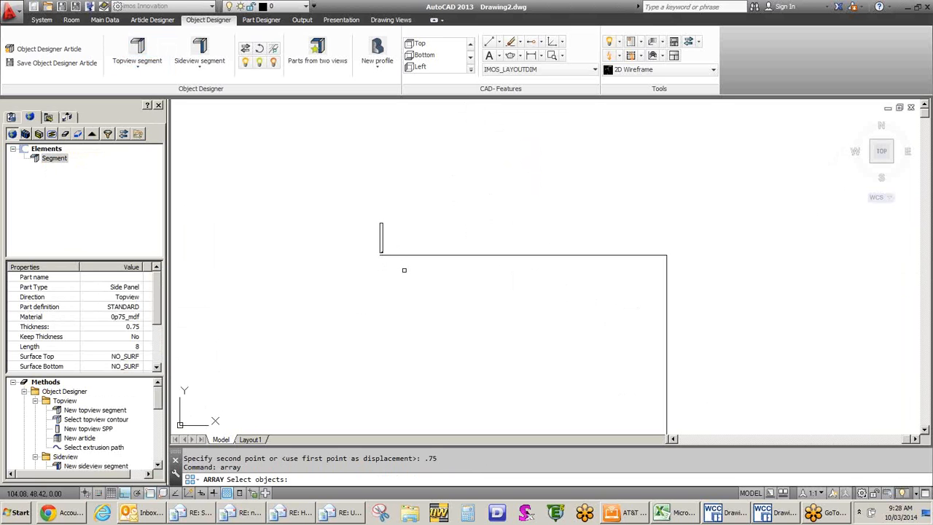
pyautogui.click(384, 237)
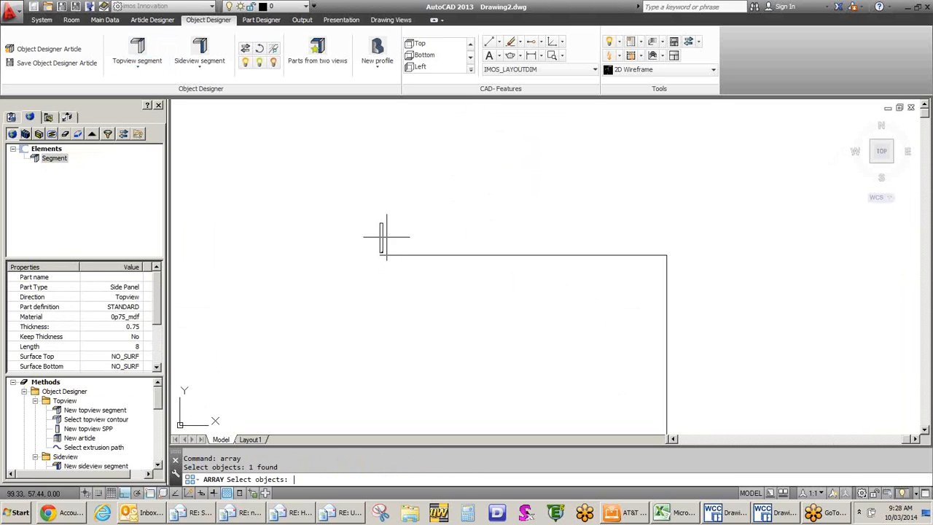
pyautogui.press('Return')
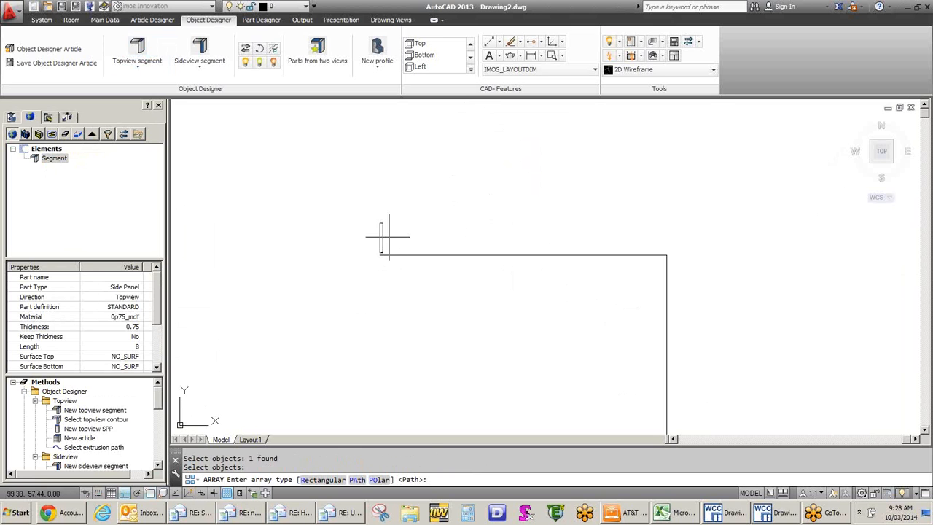
pyautogui.click(357, 479)
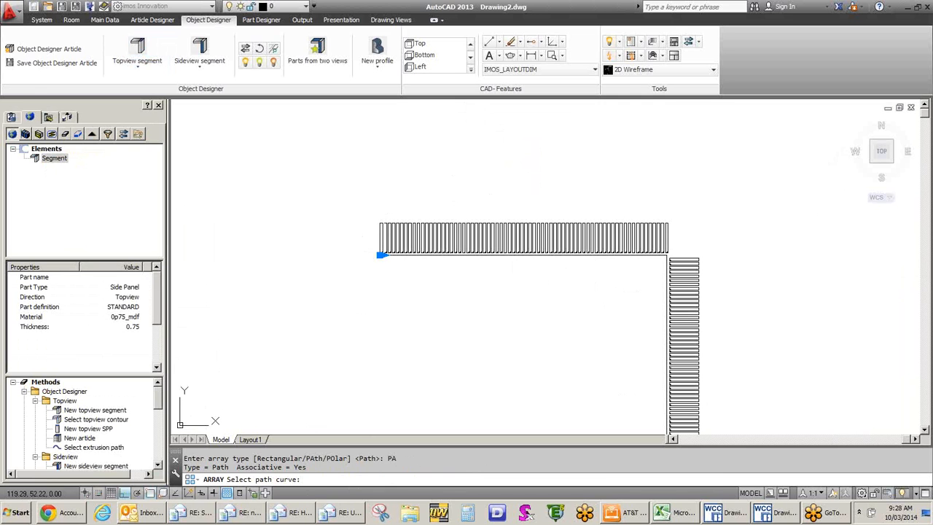
# - Set the path array's item spacing to 16 and finish the array
pyautogui.scroll(4, 389, 255)
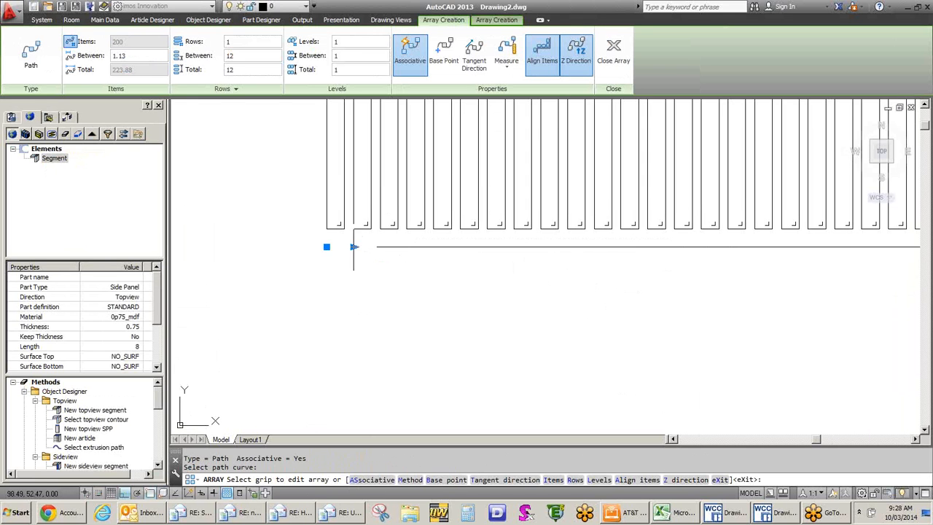
pyautogui.click(354, 247)
pyautogui.write('16')
pyautogui.press('Return')
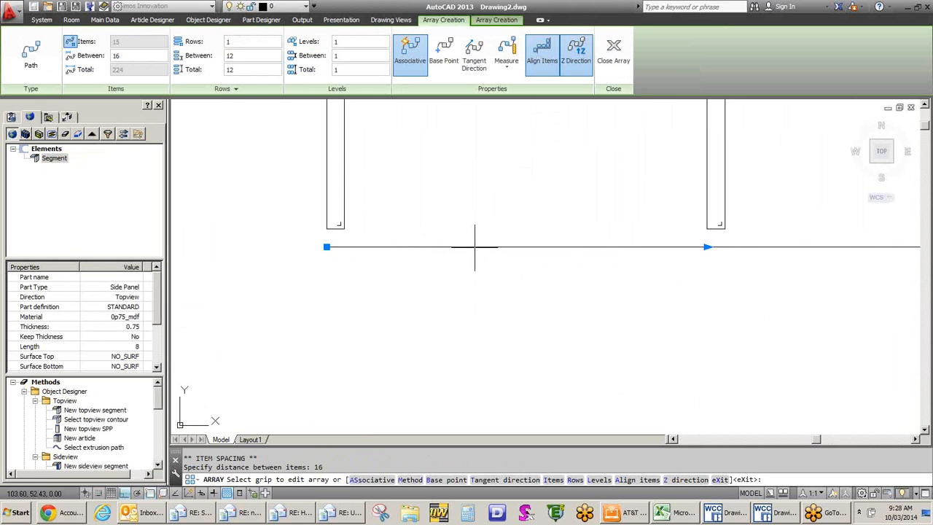
pyautogui.scroll(-2, 475, 247)
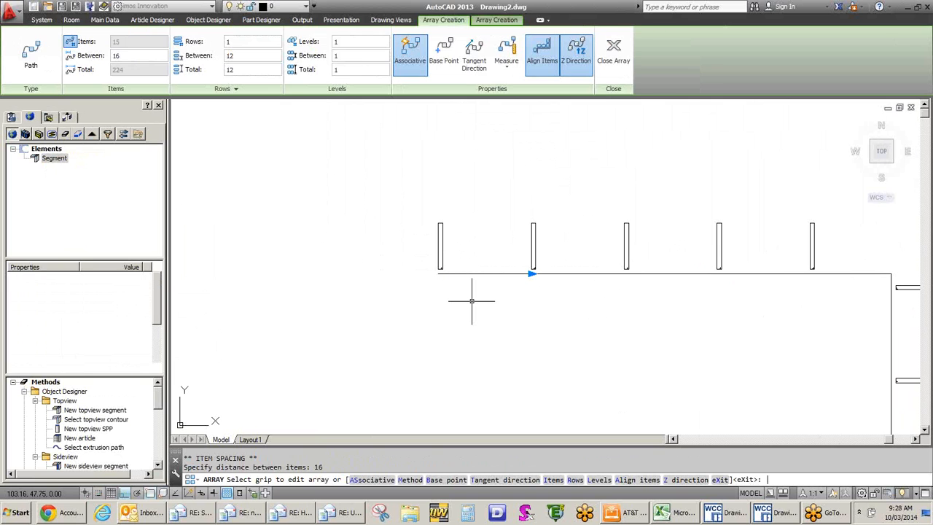
pyautogui.press('Return')
# - Explode the path array into individual topview segments
pyautogui.write('e')
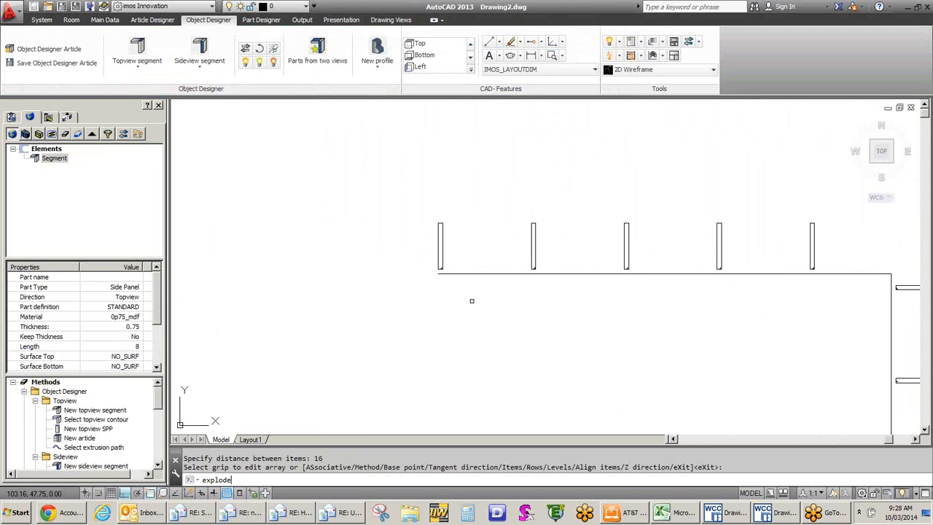
pyautogui.write('xplode')
pyautogui.press('Return')
pyautogui.click(440, 248)
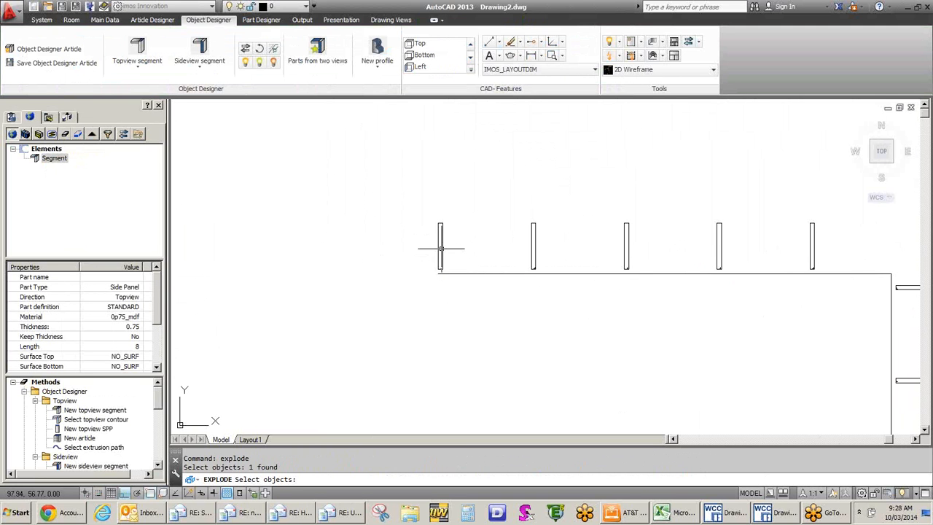
pyautogui.press('Return')
# - Copy the last vertical segment above the 78-long line to the right so its outer edge lines up with the polyline's corner
pyautogui.moveTo(654, 341); pyautogui.dragTo(328, 357, button='middle')
pyautogui.scroll(2, 457, 279)
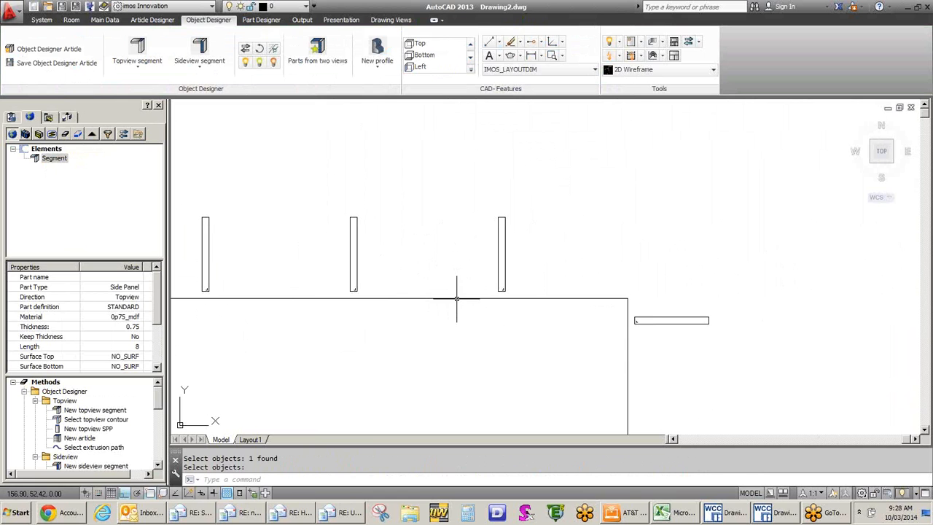
pyautogui.write('p')
pyautogui.press('Return')
pyautogui.moveTo(471, 351); pyautogui.dragTo(471, 319)
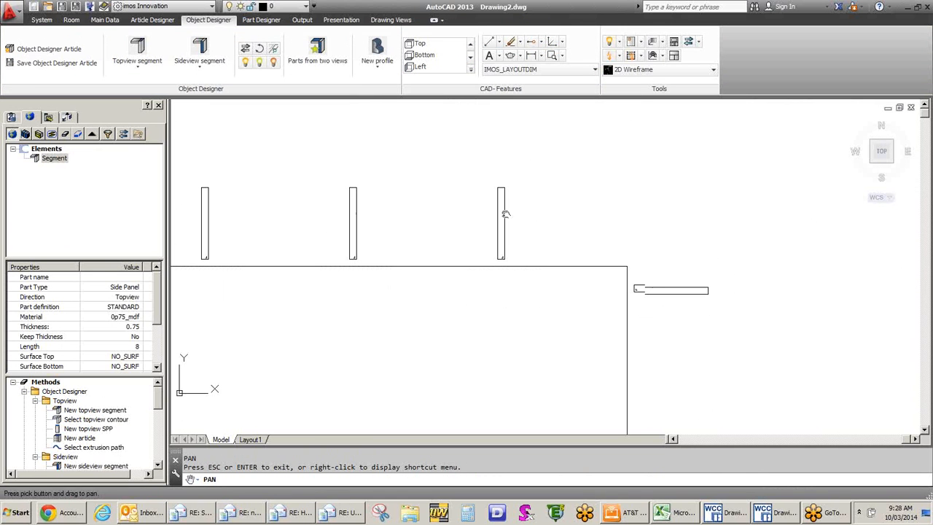
pyautogui.press('Escape')
pyautogui.write('c')
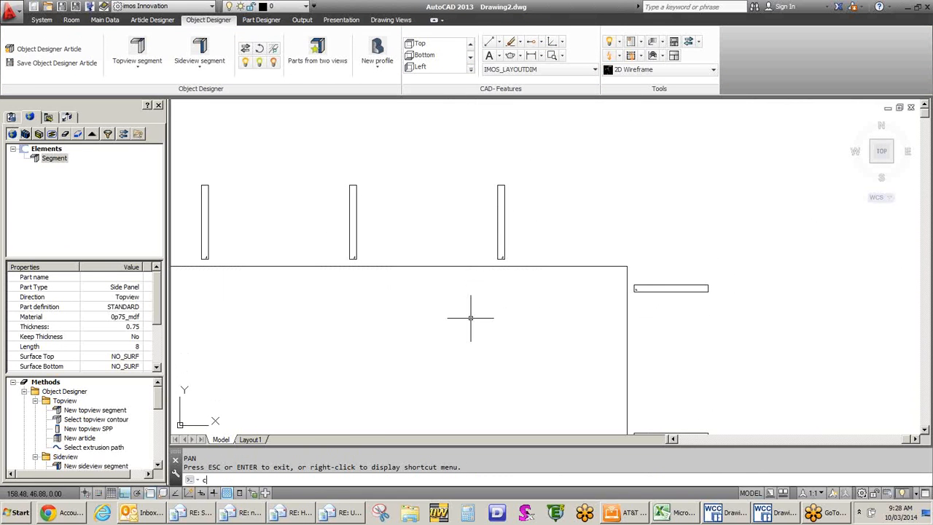
pyautogui.write('o')
pyautogui.press('Return')
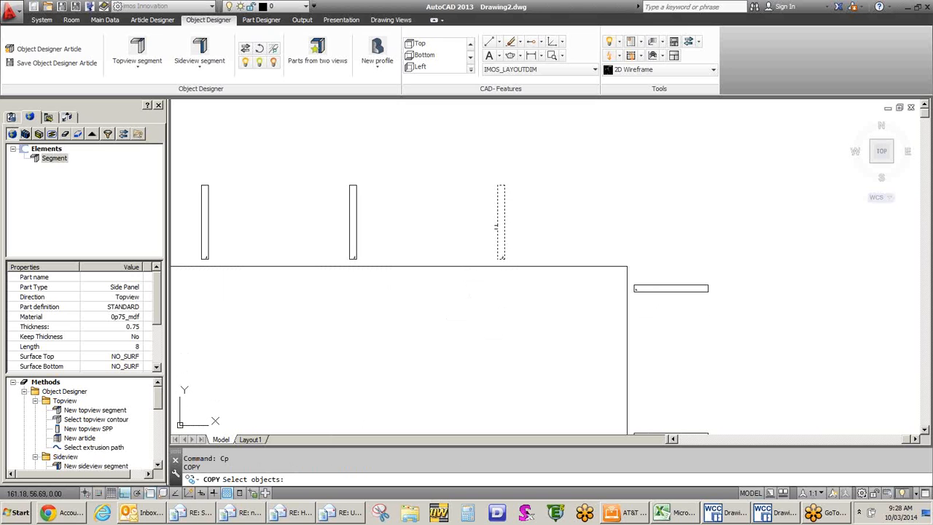
pyautogui.click(496, 226)
pyautogui.press('Return')
pyautogui.click(494, 227)
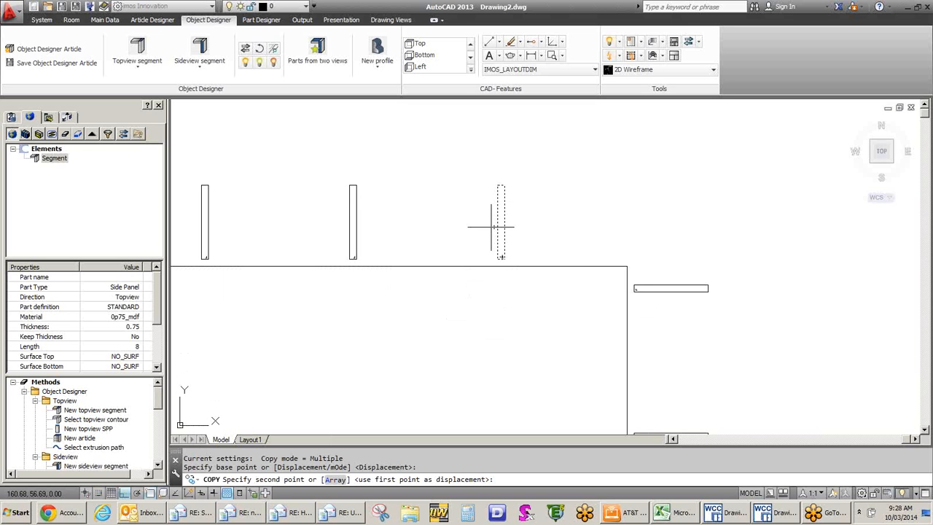
pyautogui.click(617, 227)
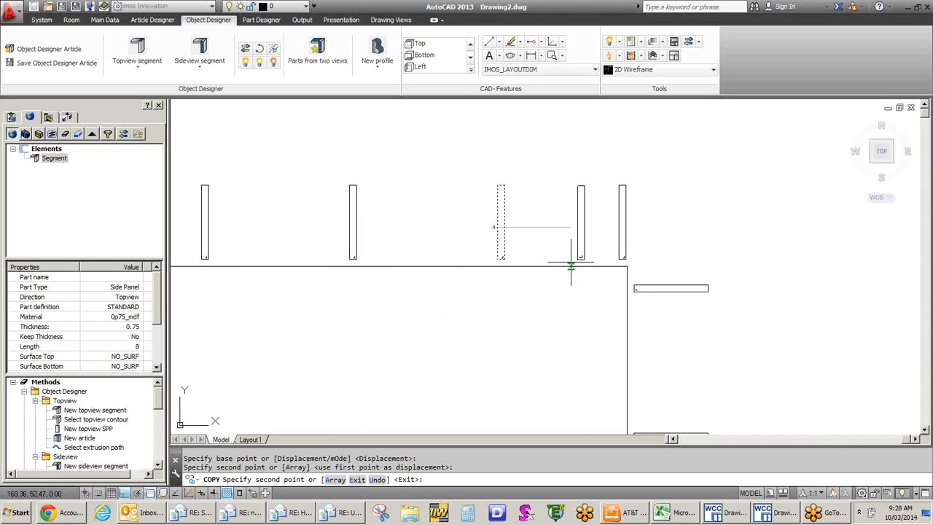
pyautogui.scroll(-4, 548, 271)
pyautogui.press('Escape')
# - Copy the second horizontal segment beside the 80-long line straight up by its thickness so both segments touch edge to edge
pyautogui.scroll(6, 642, 314)
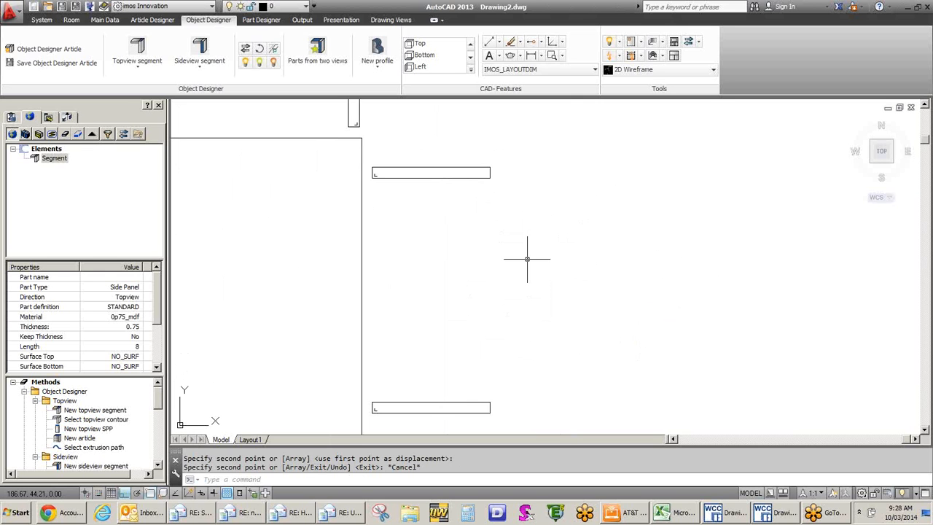
pyautogui.write('cp')
pyautogui.press('Return')
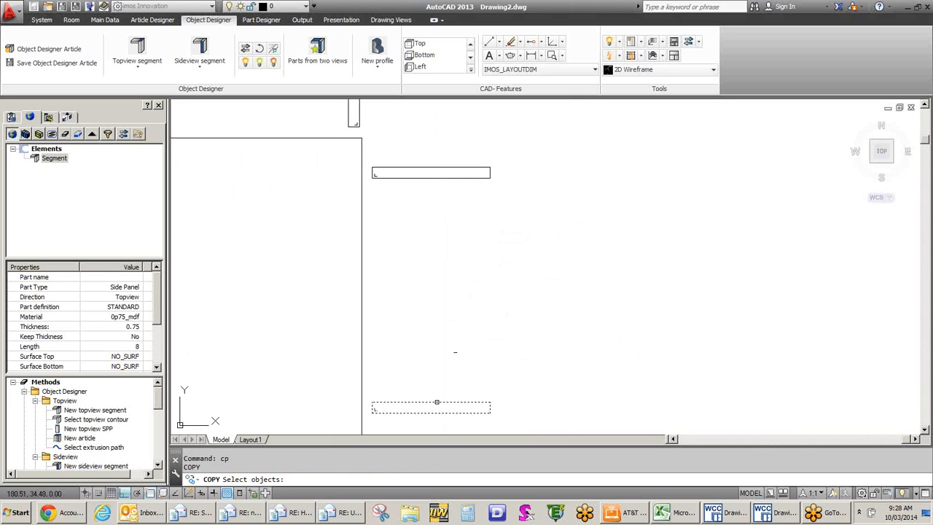
pyautogui.click(436, 401)
pyautogui.press('Return')
pyautogui.click(490, 412)
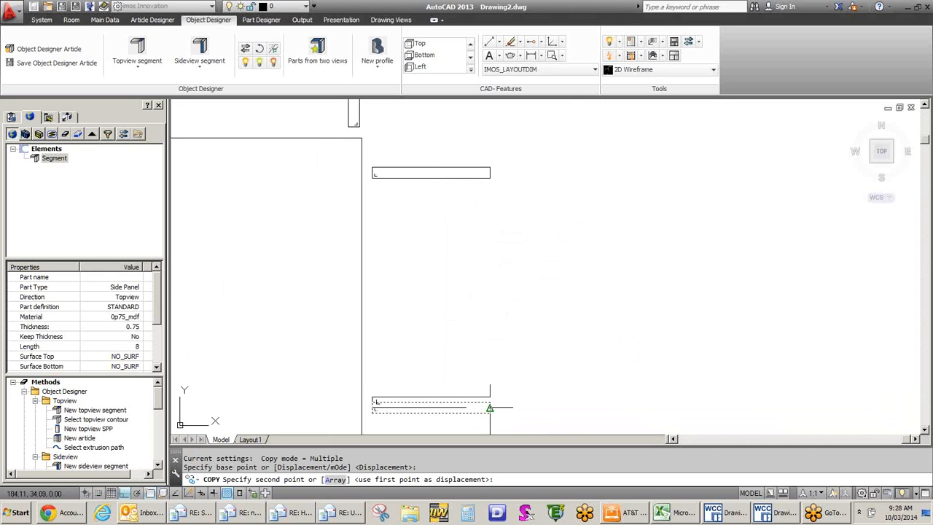
pyautogui.click(490, 401)
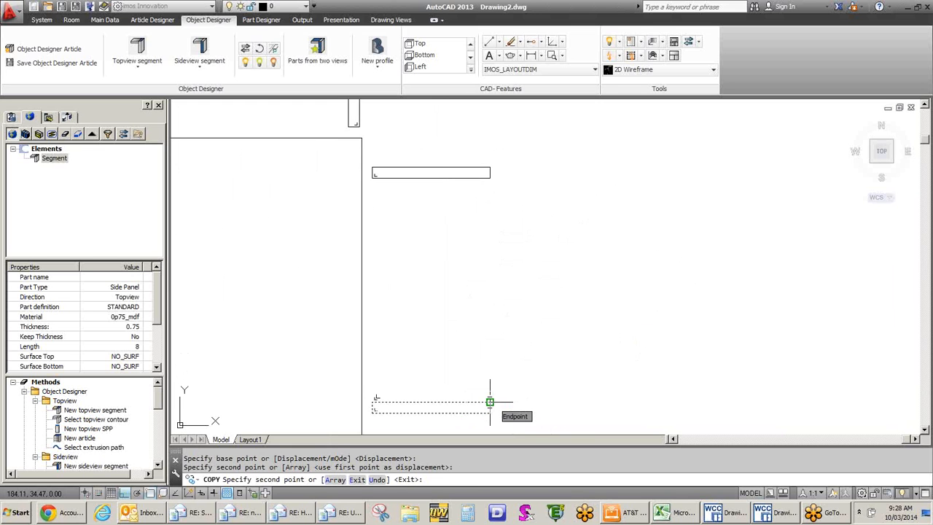
pyautogui.press('Return')
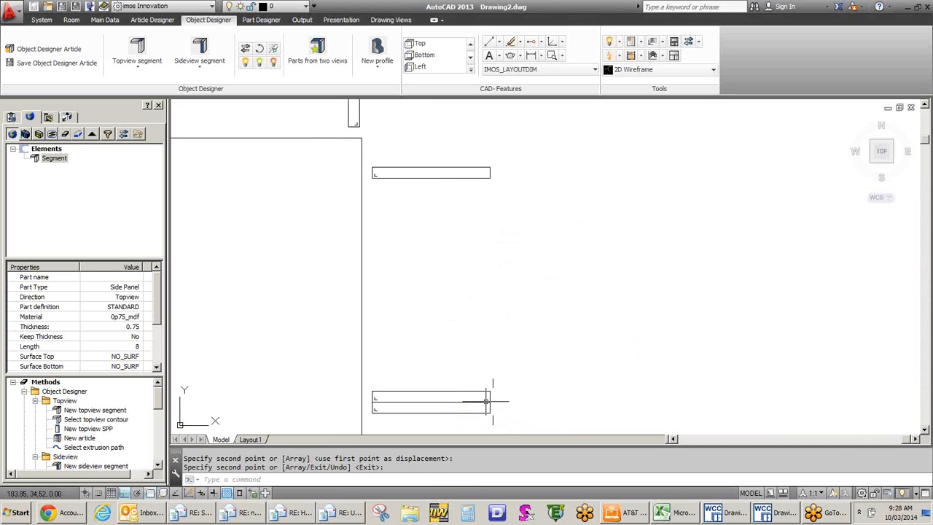
pyautogui.press('Escape')
# - Select the Object Designer article as the active element for generating parts from two views
pyautogui.scroll(-4, 500, 382)
pyautogui.moveTo(560, 238); pyautogui.dragTo(537, 269, button='middle')
pyautogui.scroll(-2, 538, 271)
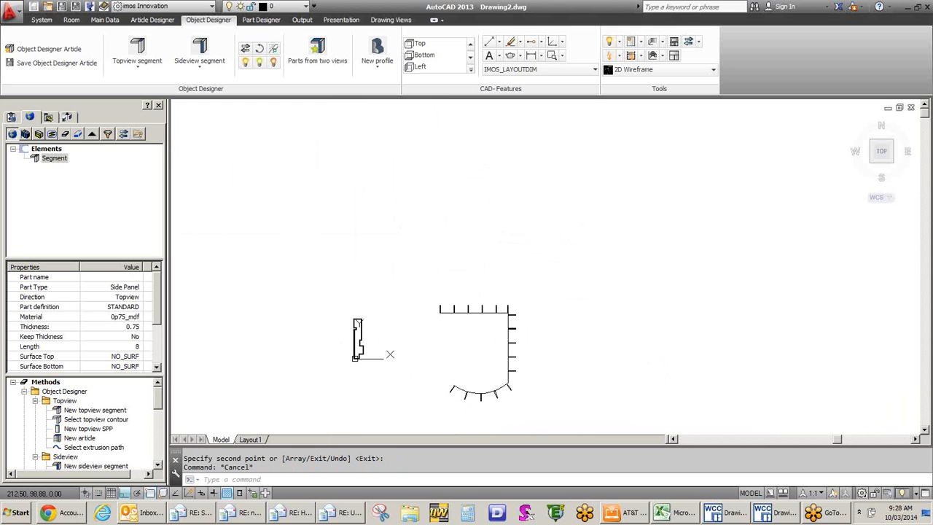
pyautogui.scroll(2, 521, 225)
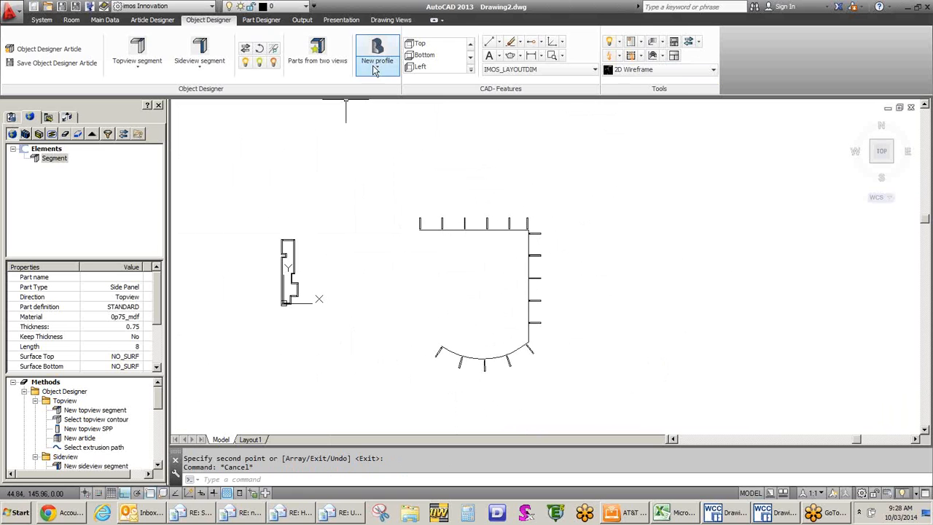
pyautogui.click(318, 46)
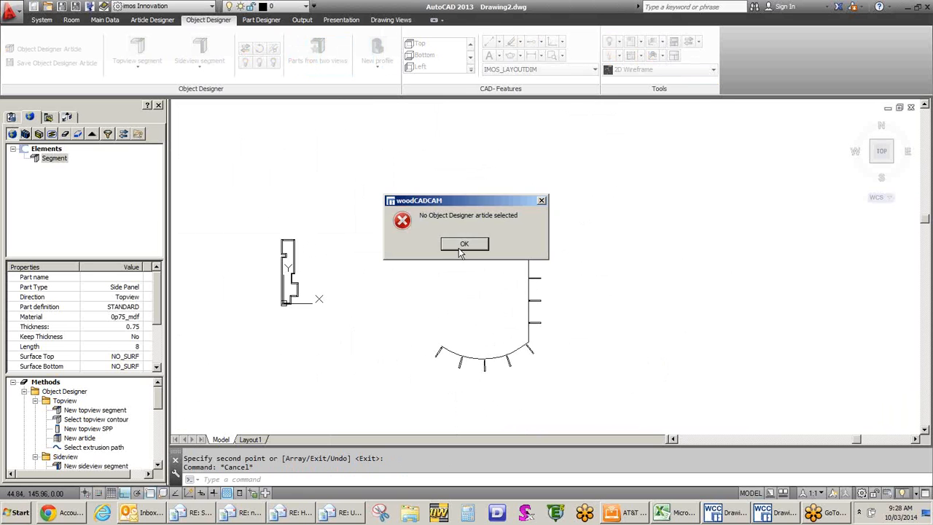
pyautogui.click(452, 246)
pyautogui.click(11, 134)
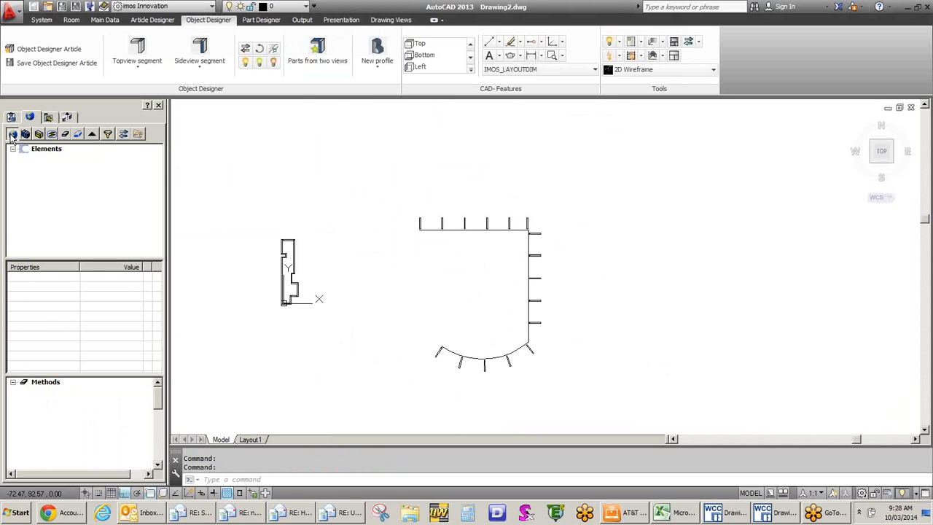
# - Generate parts from two views using the profile's inner boundary and all topview segments without the path polyline, applying the undefined element as a sideview
pyautogui.click(314, 49)
pyautogui.scroll(8, 281, 279)
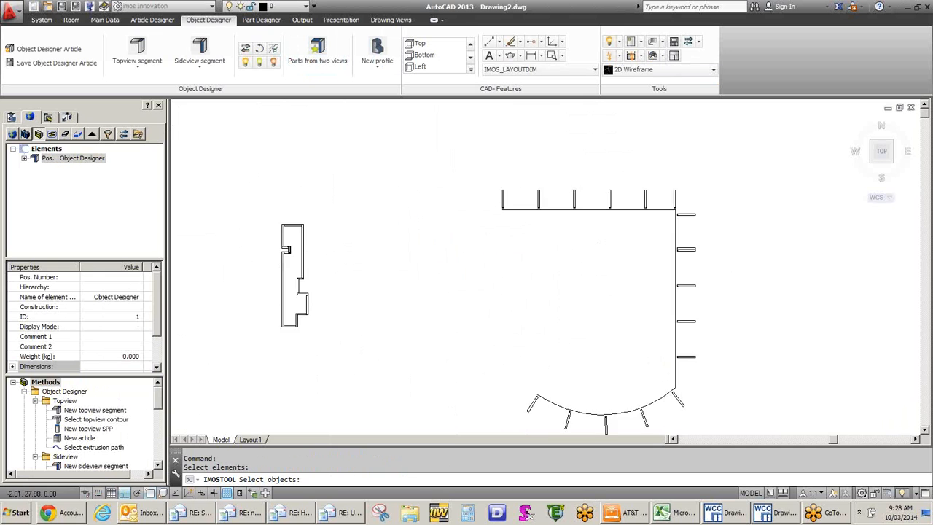
pyautogui.click(321, 194)
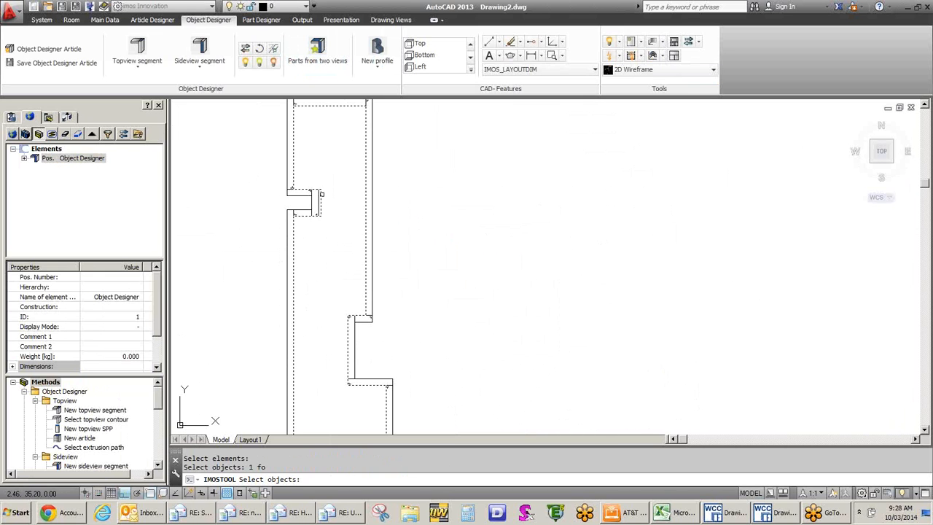
pyautogui.scroll(-8, 322, 227)
pyautogui.click(386, 307)
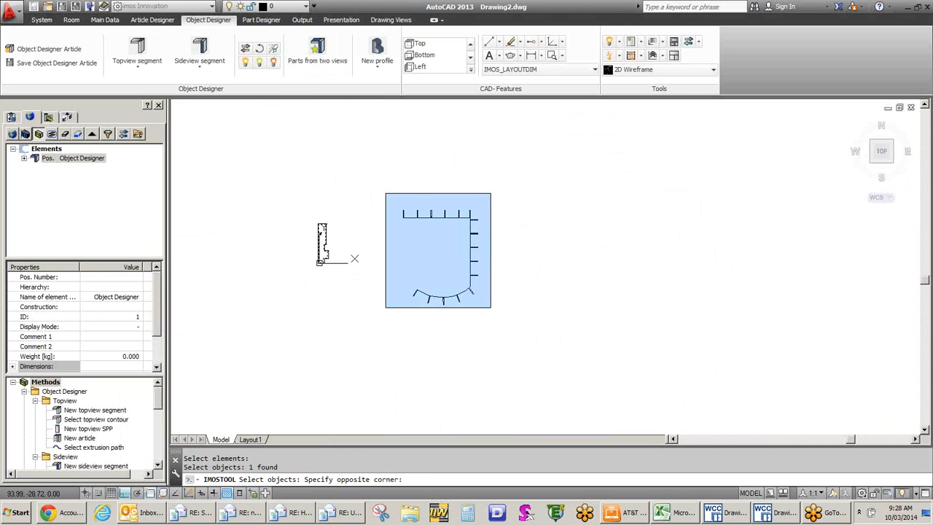
pyautogui.click(490, 193)
pyautogui.press('Return')
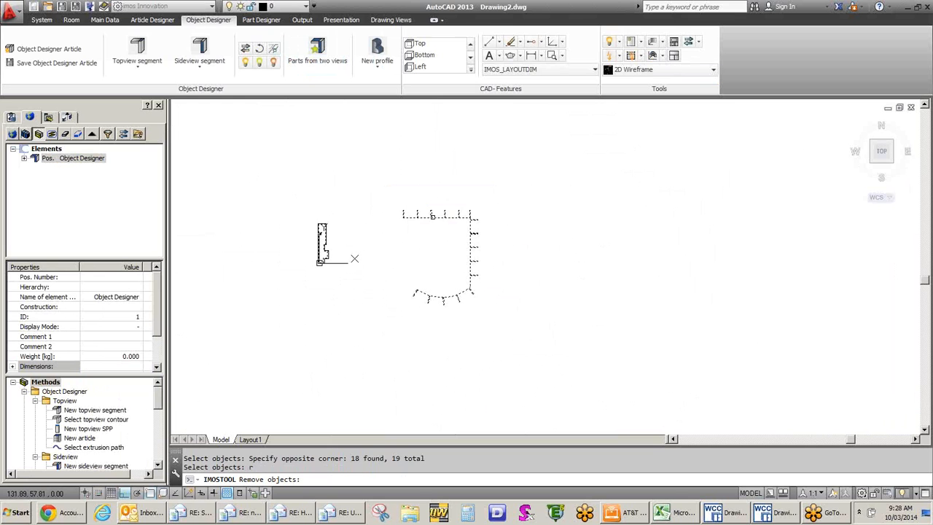
pyautogui.click(320, 261)
pyautogui.press('Return')
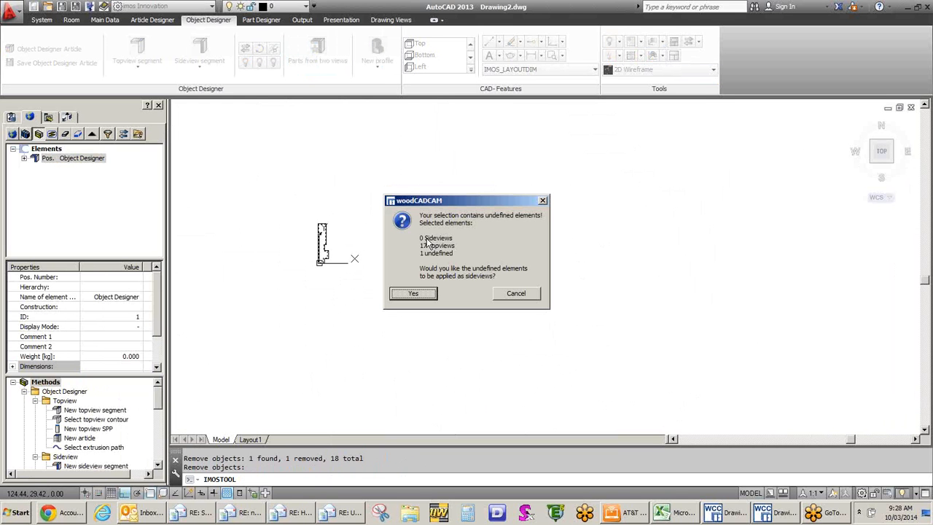
pyautogui.click(412, 291)
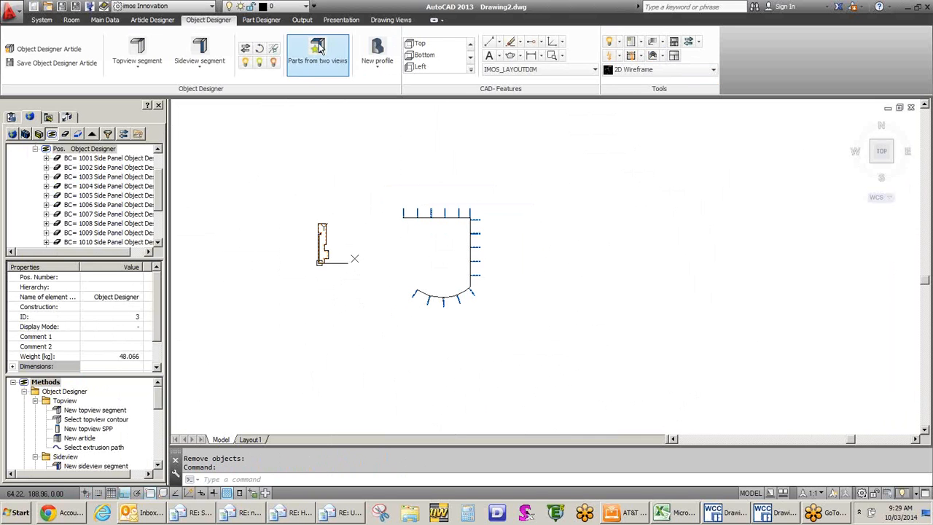
# - Generate parts from two views using the profile's sideview segments and the path polyline as topview, inserted at the profile's lower-left outer corner
pyautogui.click(313, 50)
pyautogui.click(303, 279)
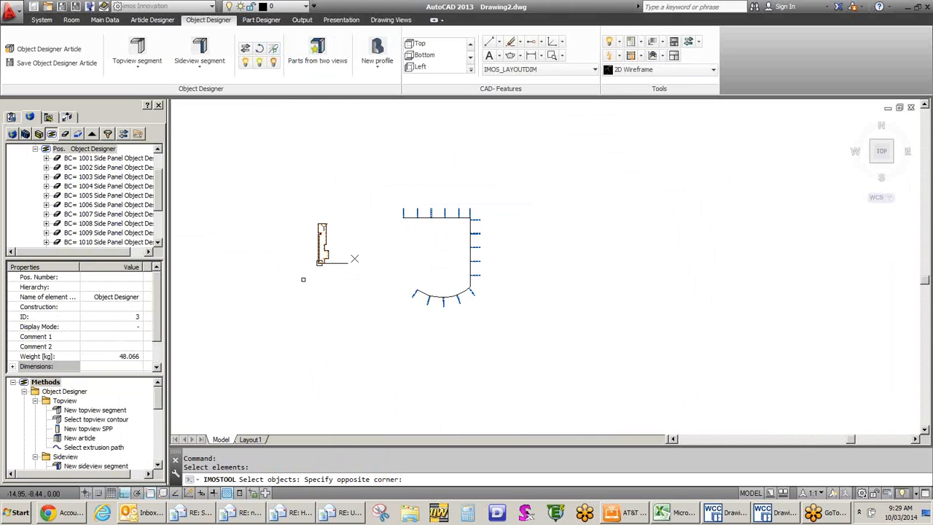
pyautogui.click(344, 197)
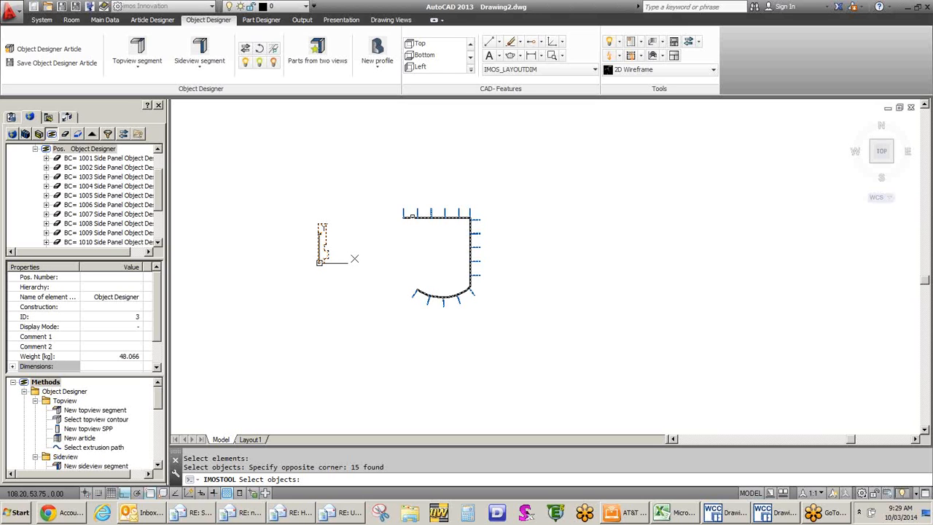
pyautogui.click(412, 217)
pyautogui.rightClick(349, 284)
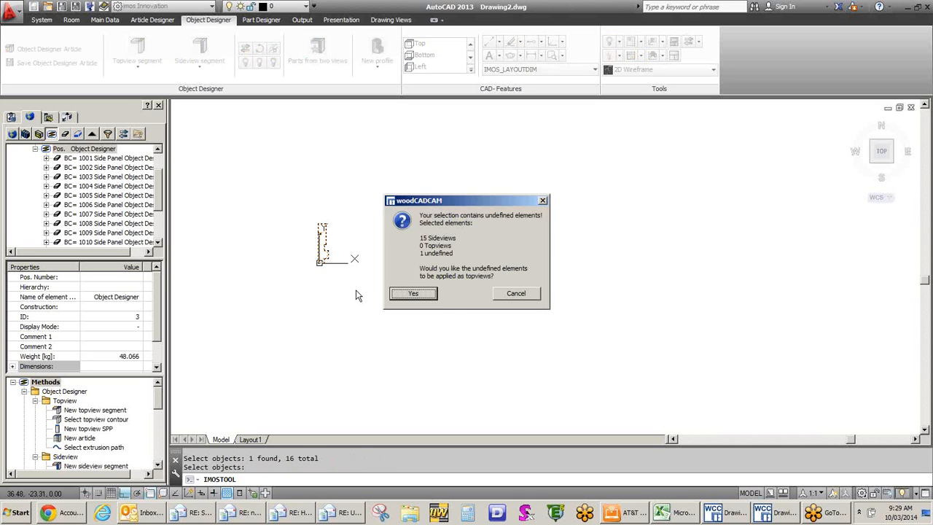
pyautogui.click(413, 294)
pyautogui.click(479, 256)
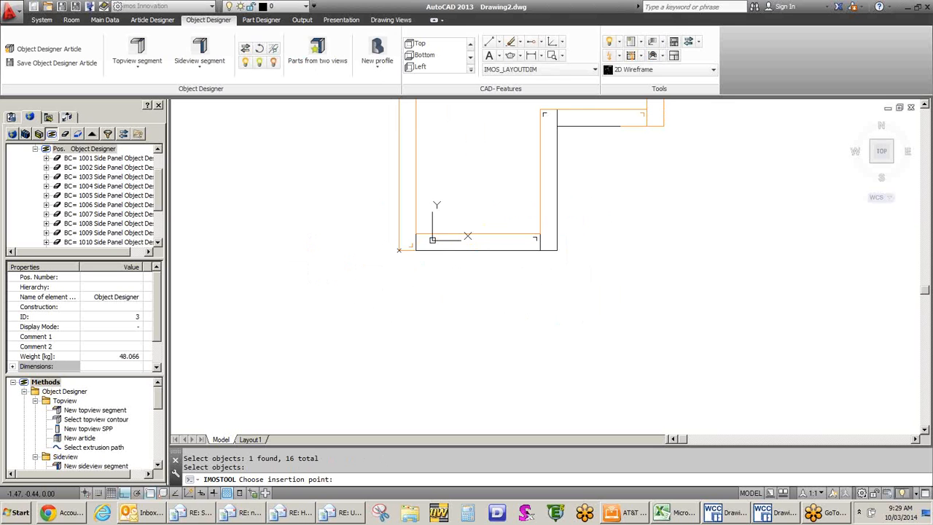
pyautogui.click(399, 250)
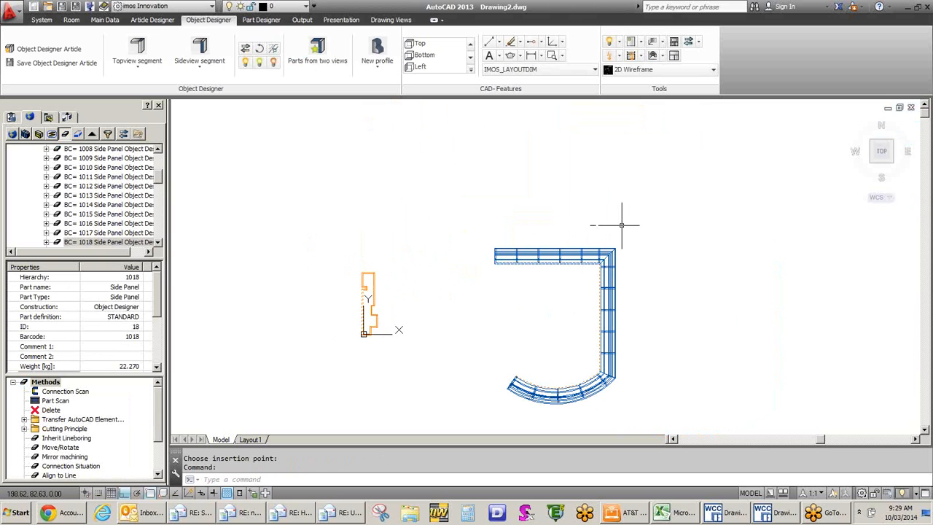
# - Isolate the panels that meet at the model's upper back corner, picking them in an isometric view
pyautogui.click(874, 163)
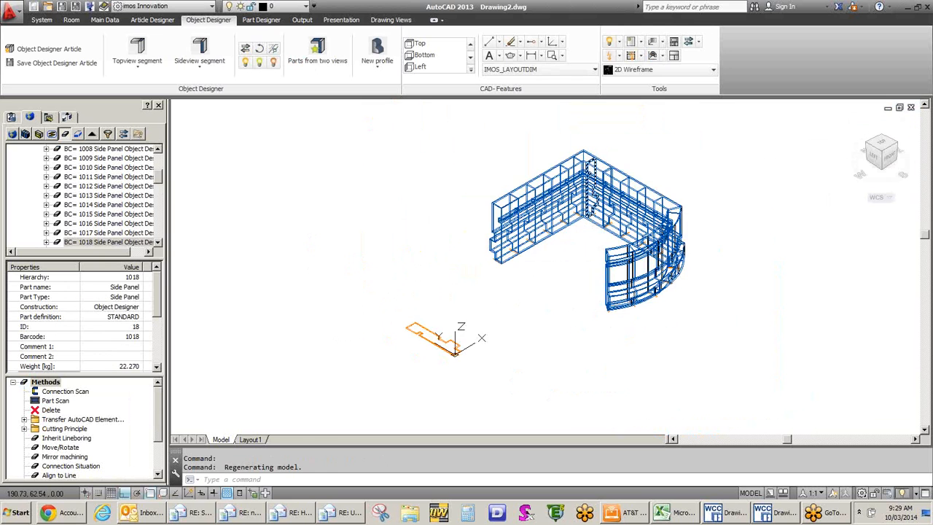
pyautogui.scroll(5, 592, 190)
pyautogui.scroll(-5, 592, 190)
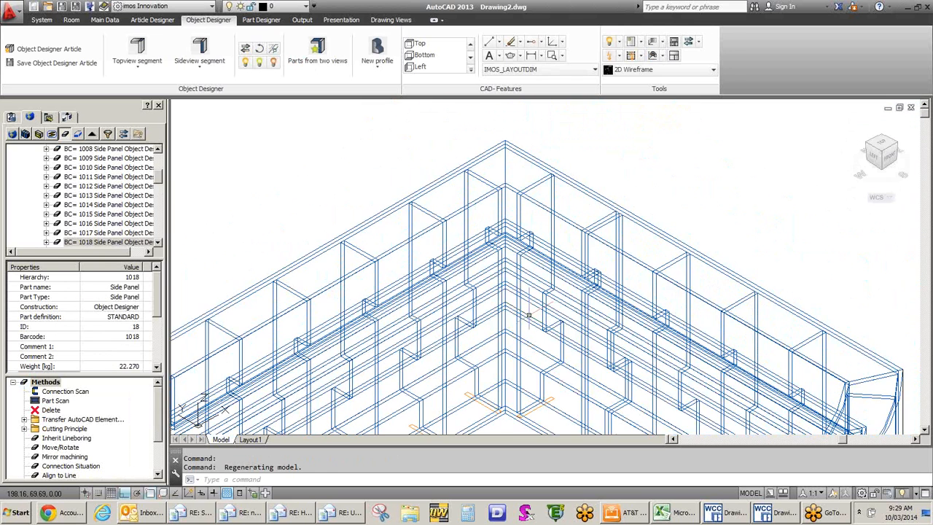
pyautogui.click(619, 44)
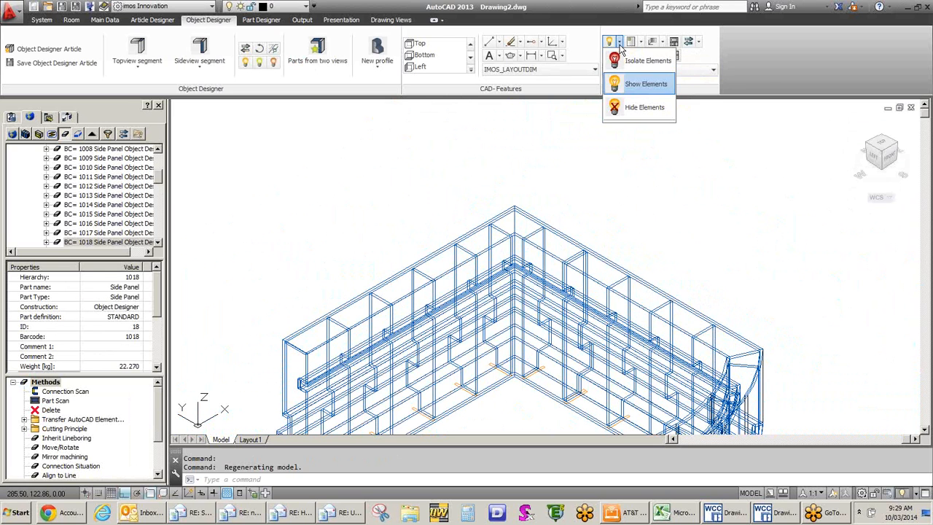
pyautogui.click(637, 64)
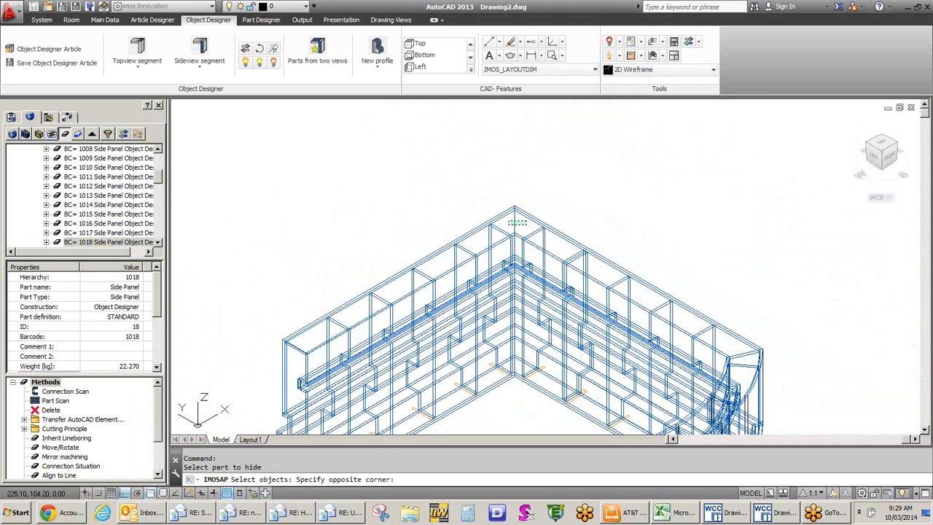
pyautogui.click(525, 225)
pyautogui.press('Return')
# - Isolate only the two horizontal top panels on either side of the upper back corner
pyautogui.click(619, 42)
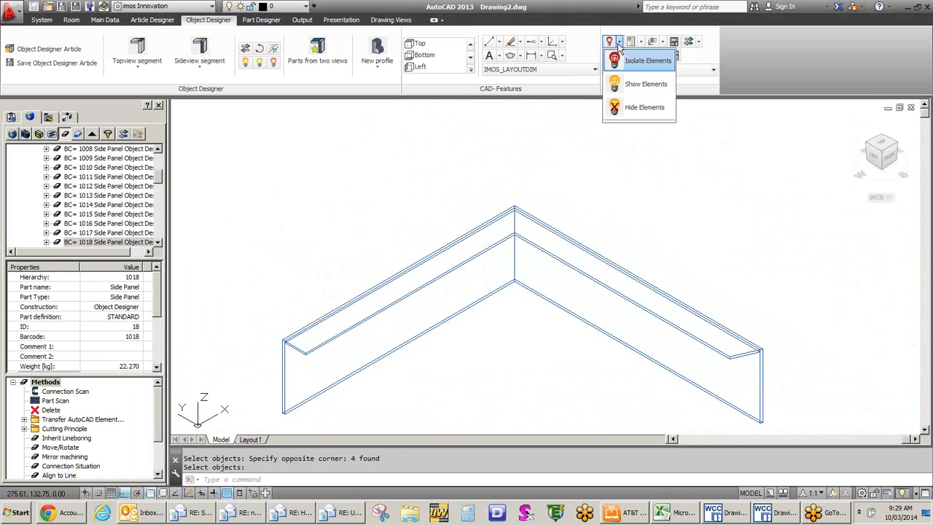
pyautogui.click(642, 107)
pyautogui.click(527, 242)
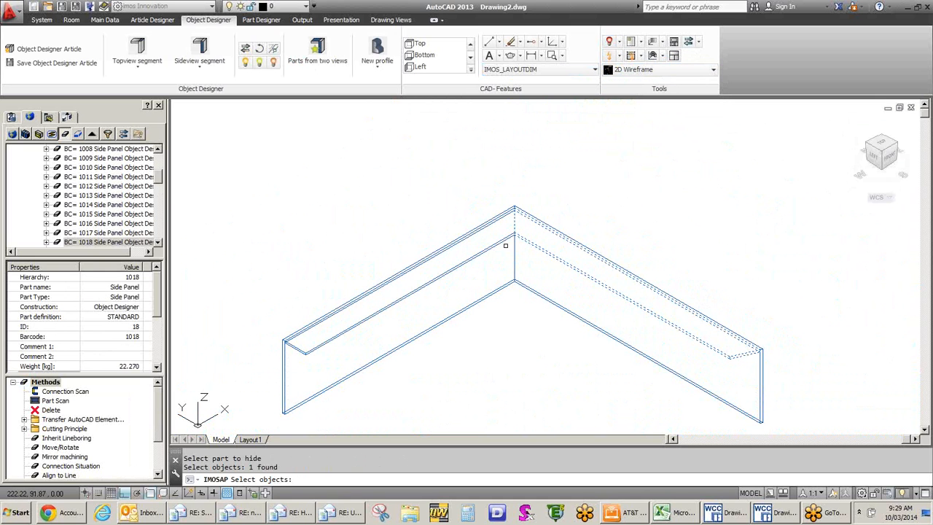
pyautogui.click(494, 245)
pyautogui.press('Return')
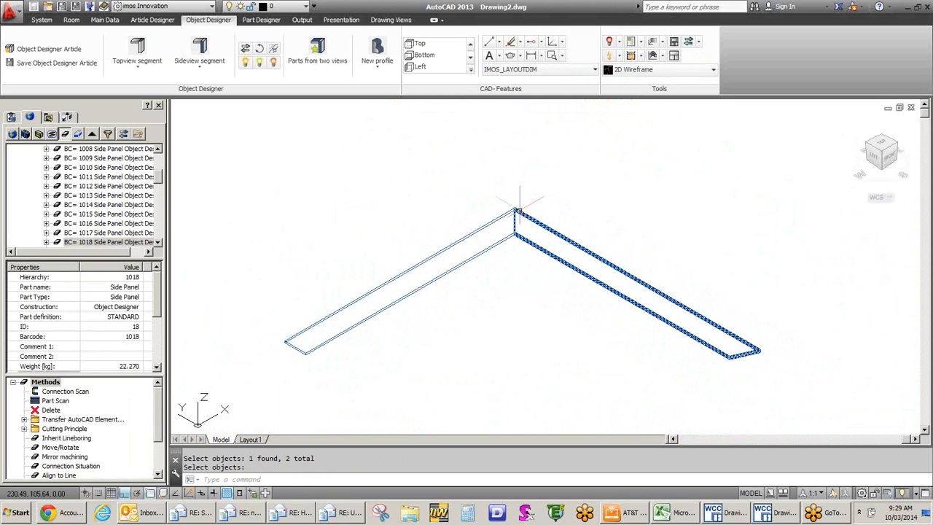
# - Join the two mitred top panels into a single L-shaped part
pyautogui.scroll(3, 503, 215)
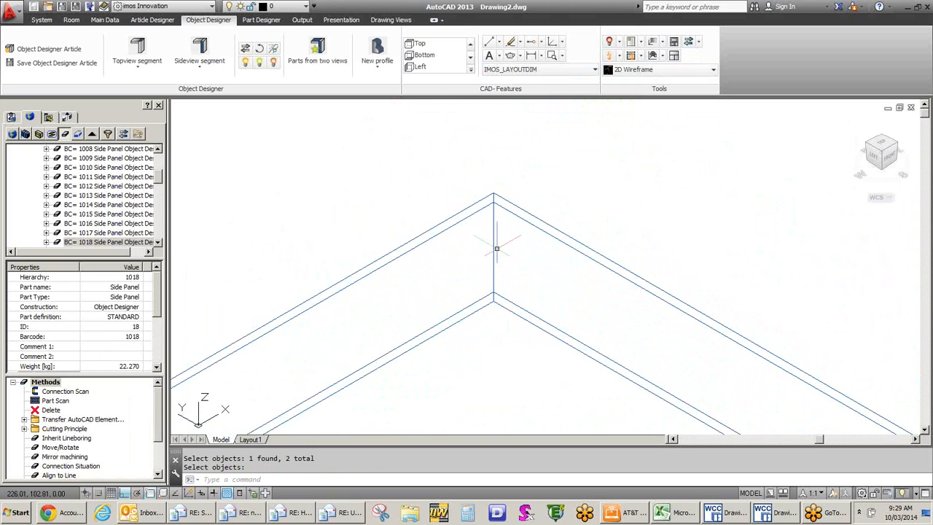
pyautogui.scroll(-2, 495, 241)
pyautogui.scroll(-1, 495, 246)
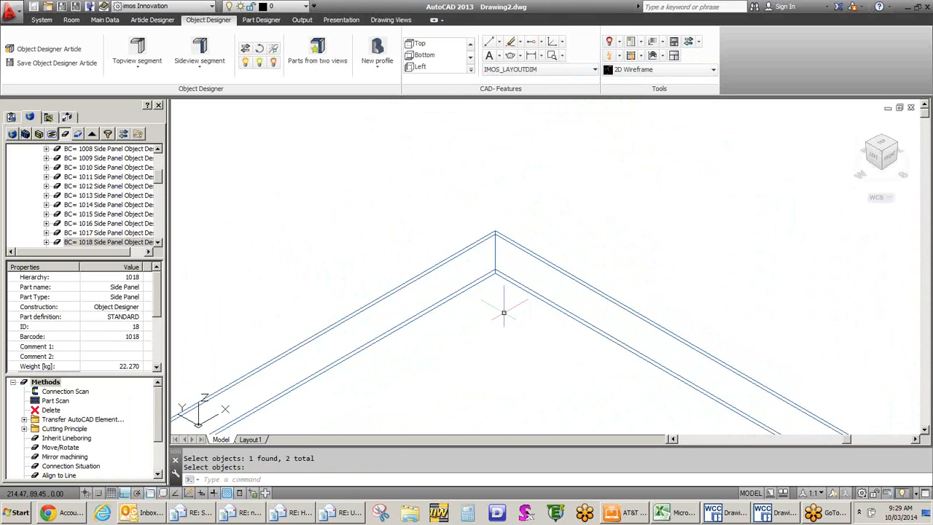
pyautogui.scroll(-1, 502, 306)
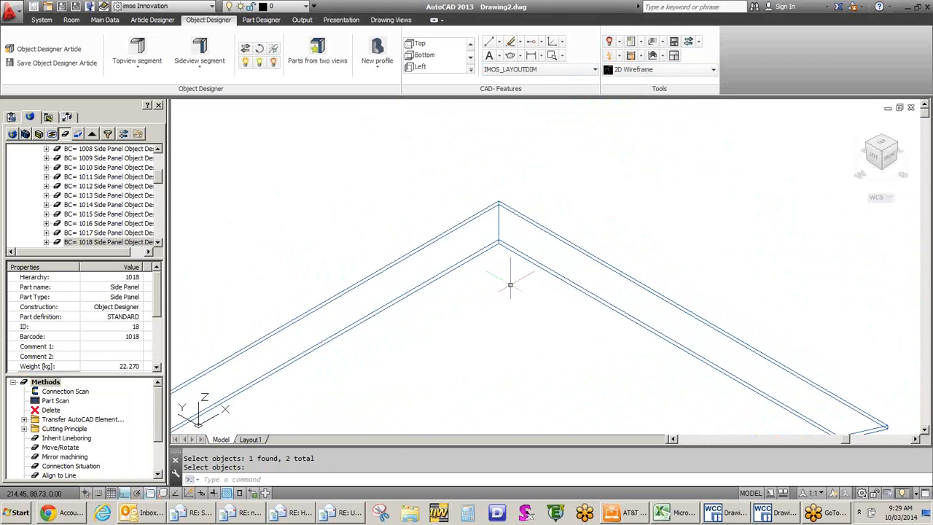
pyautogui.scroll(-4, 508, 285)
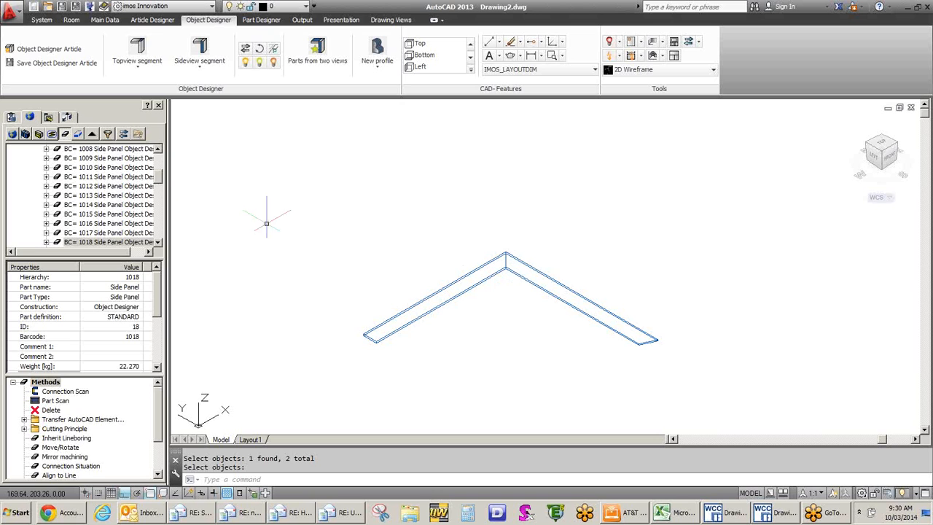
pyautogui.click(65, 134)
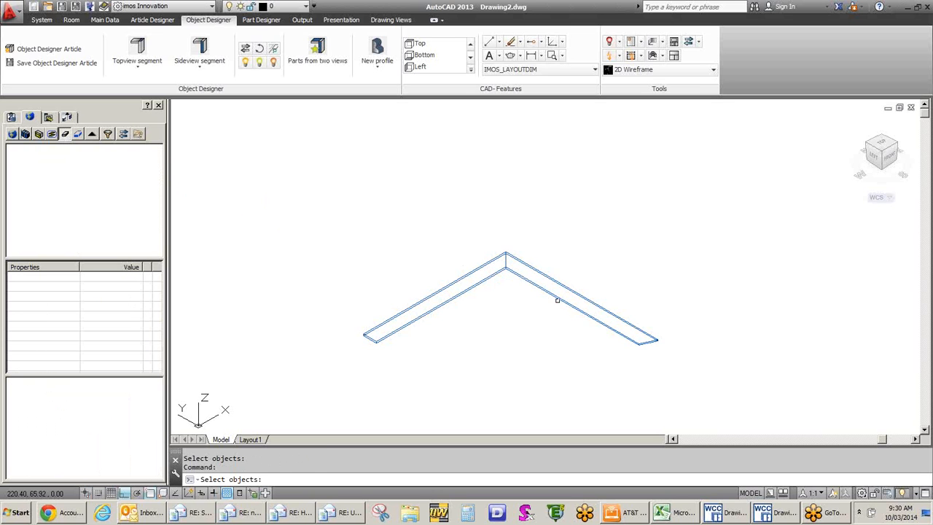
pyautogui.click(556, 297)
pyautogui.click(499, 273)
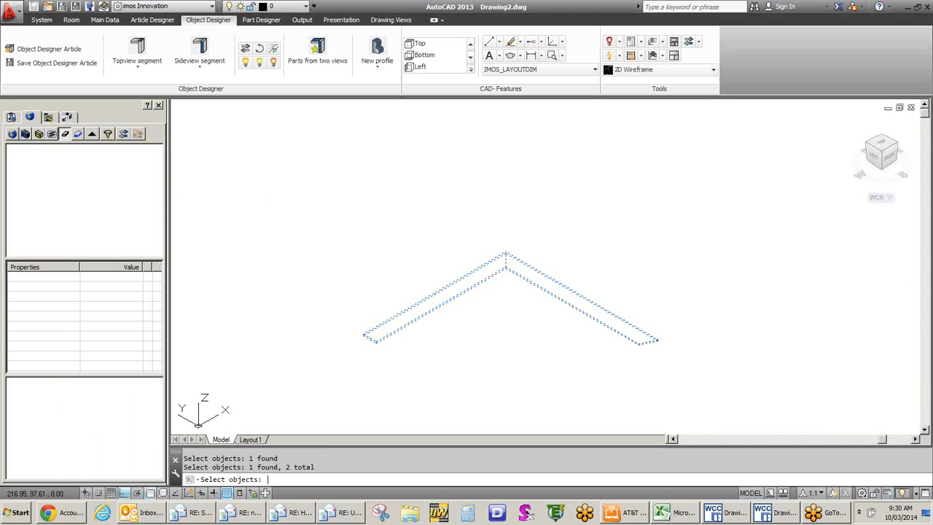
pyautogui.press('Return')
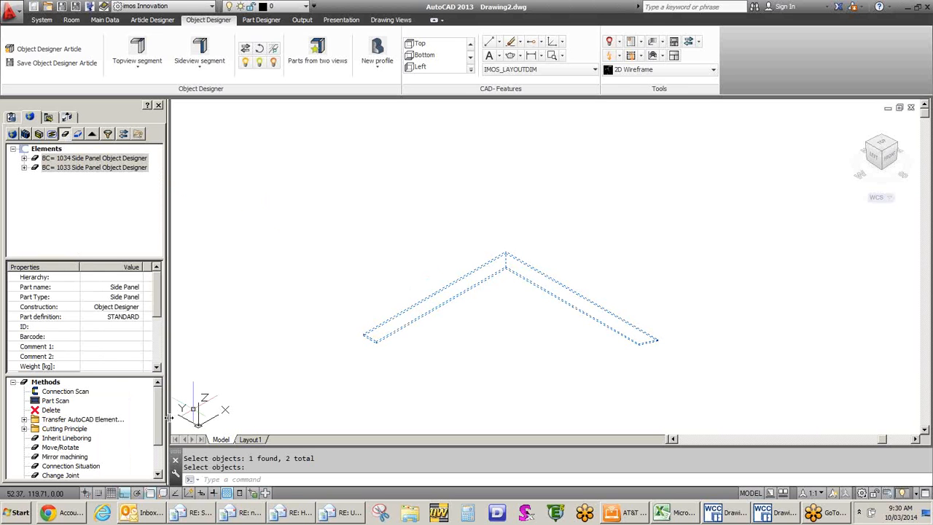
pyautogui.moveTo(158, 419); pyautogui.dragTo(158, 444)
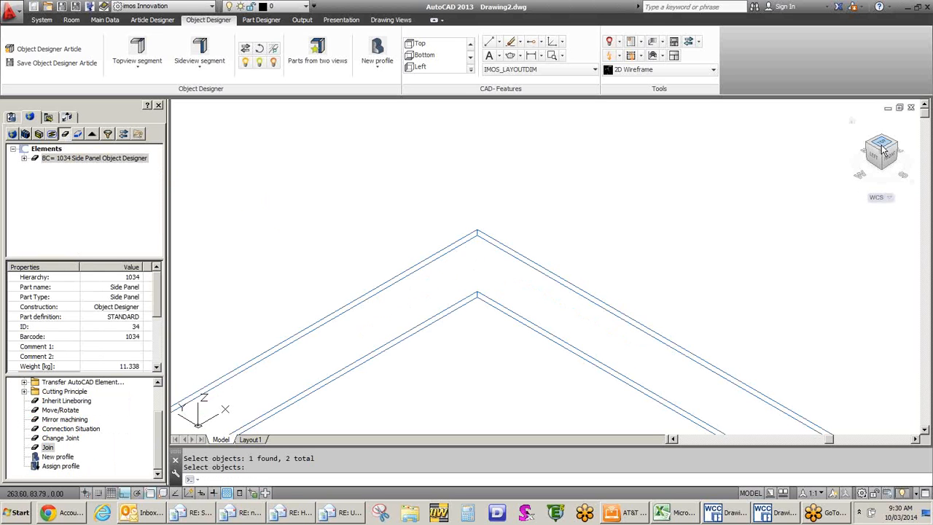
# - Draw a straight polyline in top view across the width of the joined panel's vertical leg, just below the corner
pyautogui.click(883, 145)
pyautogui.scroll(3, 683, 167)
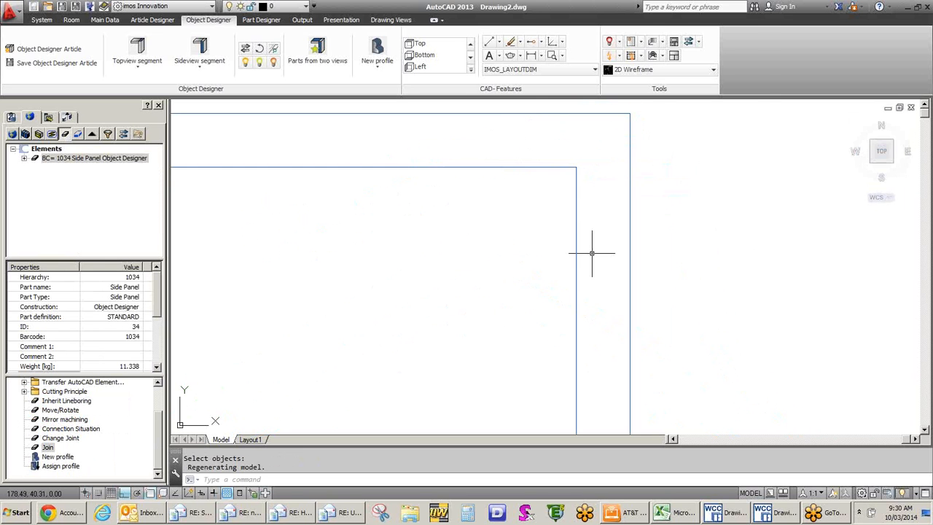
pyautogui.write('pl')
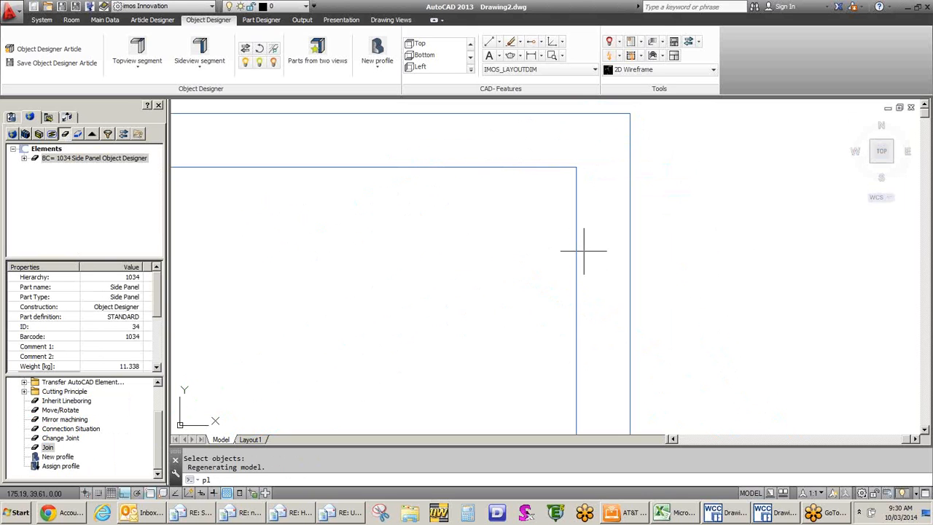
pyautogui.press('Return')
pyautogui.click(576, 257)
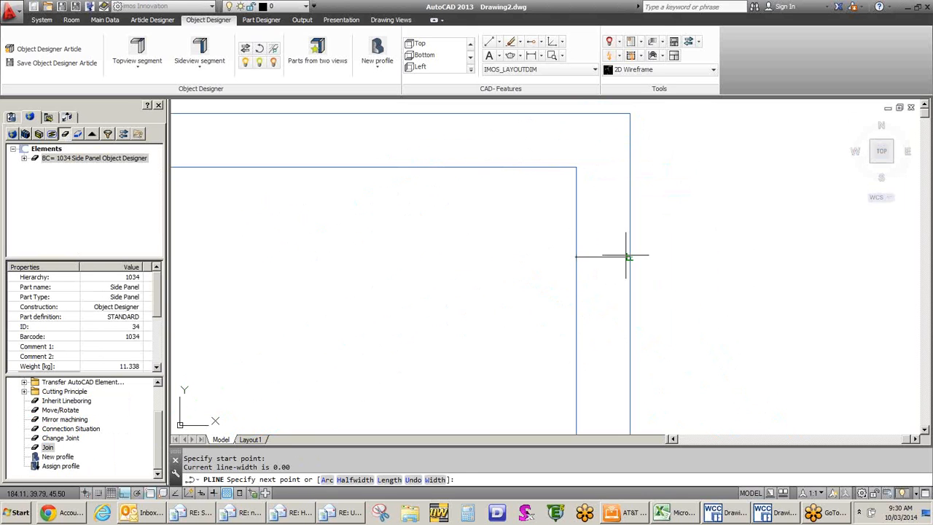
pyautogui.click(629, 257)
pyautogui.press('Escape')
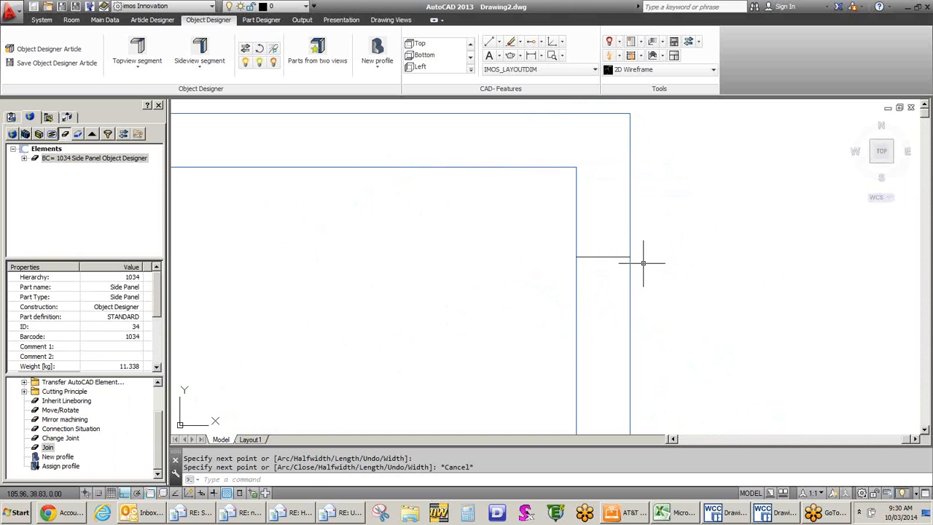
# - Cut the joined top panel along the drawn polyline with the polyline cutting method and the STANDARD cutting principle
pyautogui.click(875, 165)
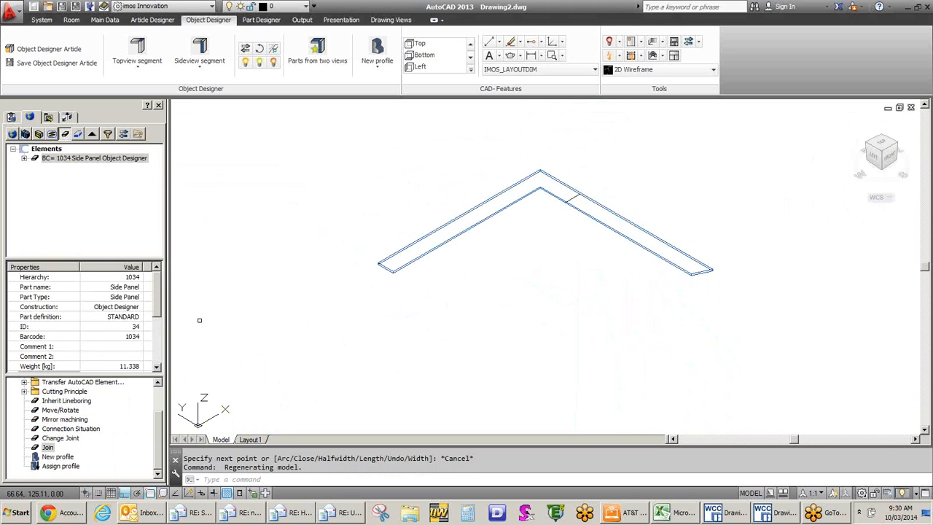
pyautogui.click(65, 135)
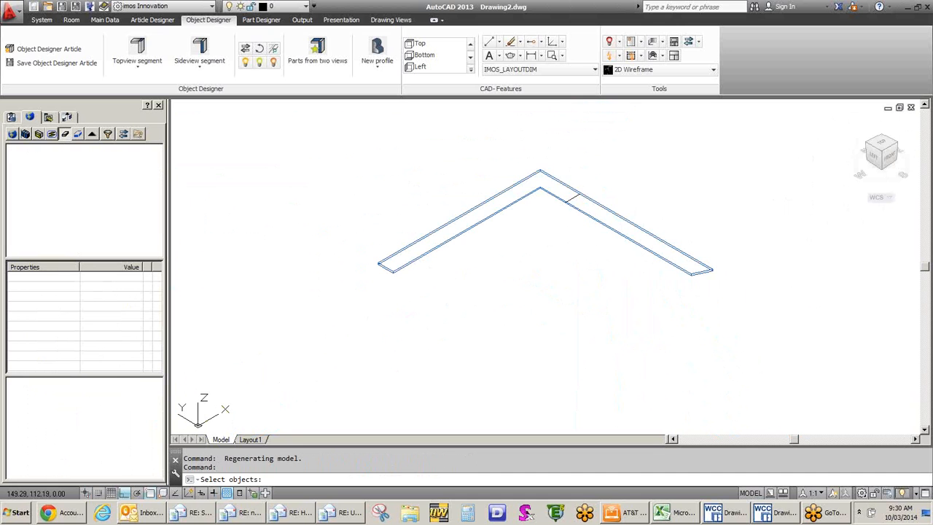
pyautogui.click(421, 256)
pyautogui.rightClick(402, 269)
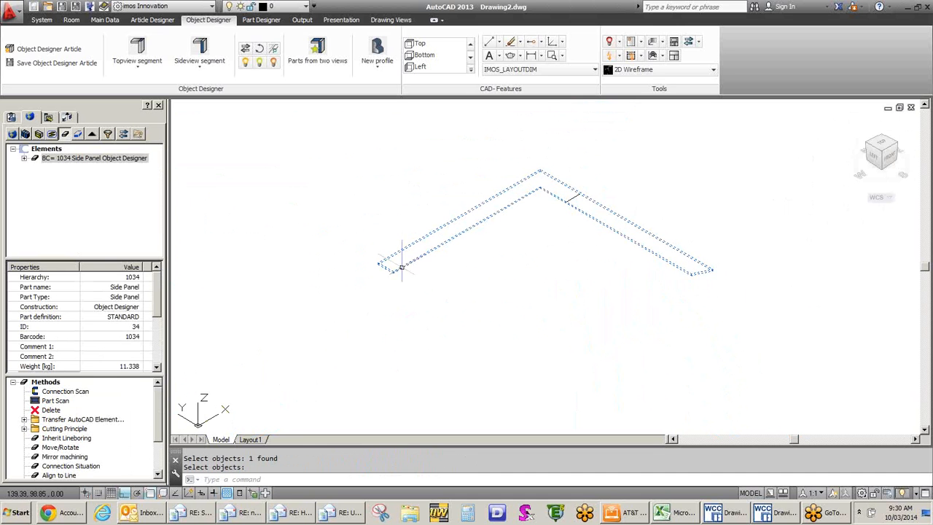
pyautogui.click(24, 429)
pyautogui.doubleClick(66, 467)
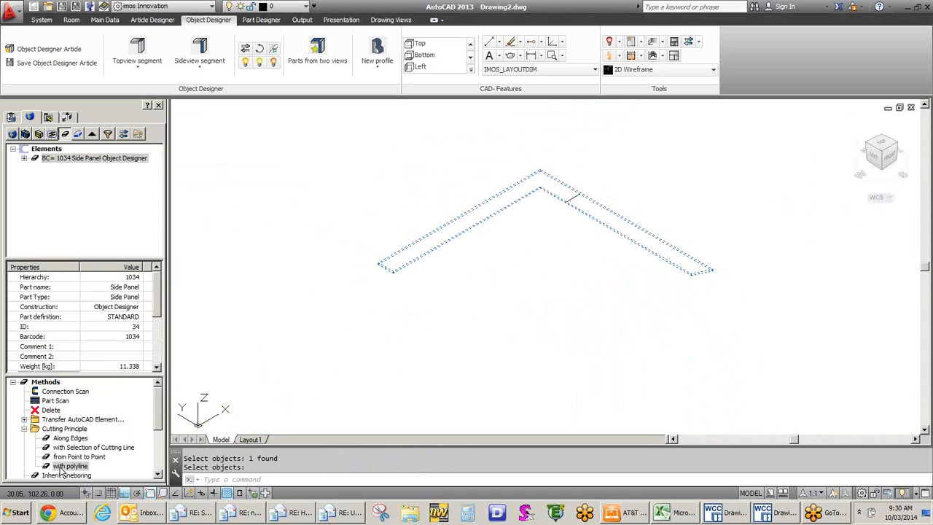
pyautogui.click(570, 199)
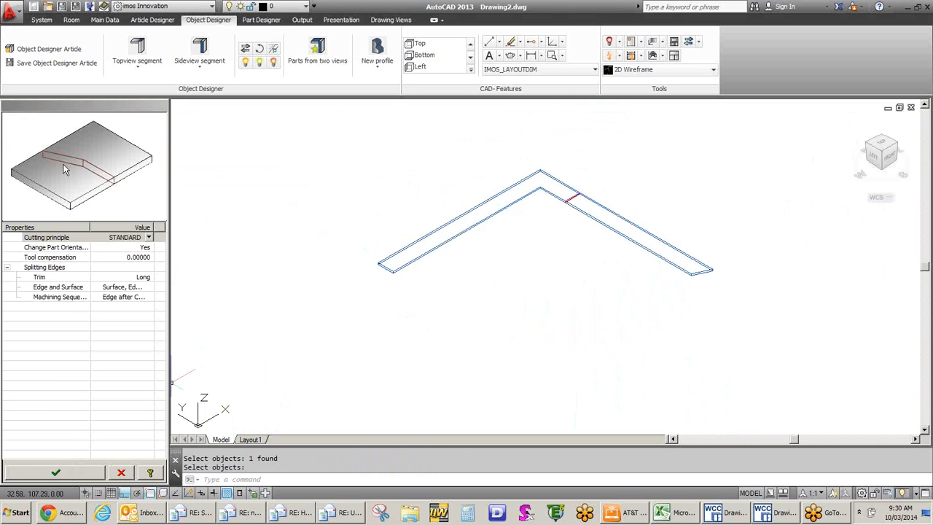
pyautogui.click(62, 474)
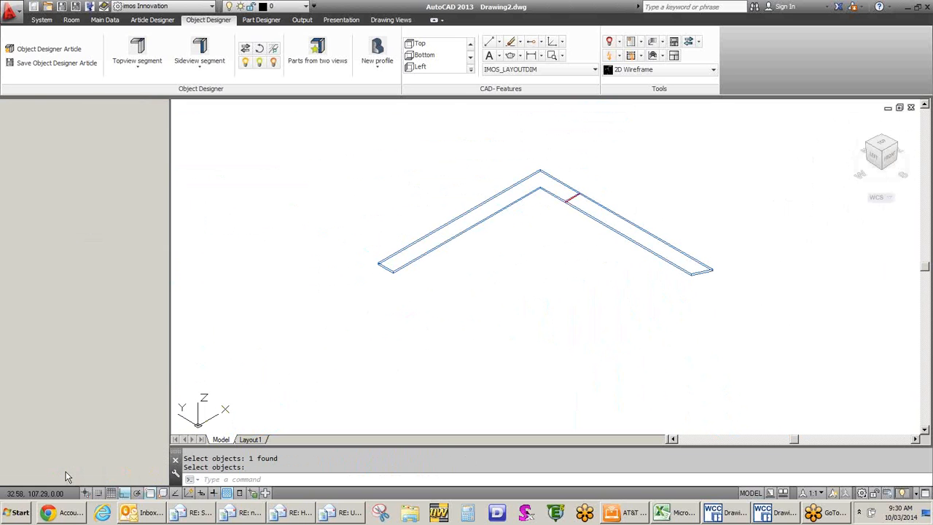
pyautogui.scroll(5, 568, 195)
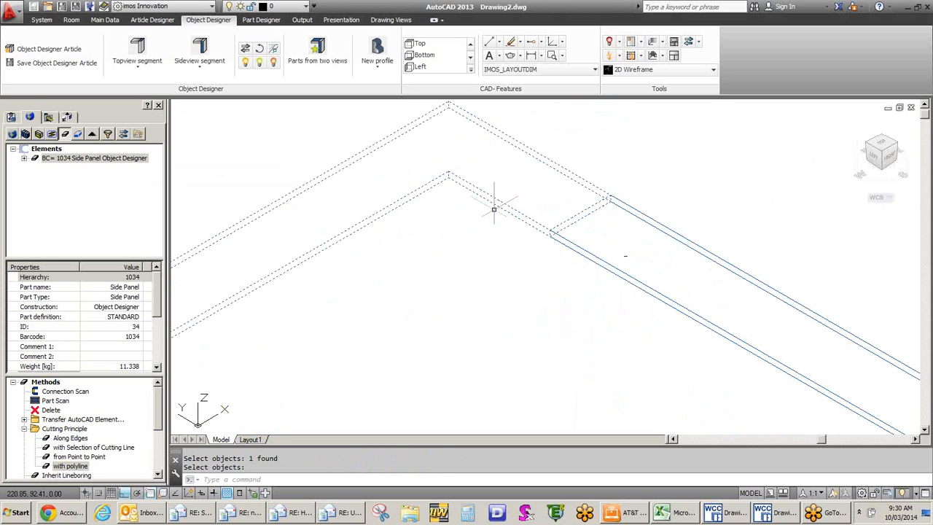
# - Show all hidden elements of the model again
pyautogui.click(619, 41)
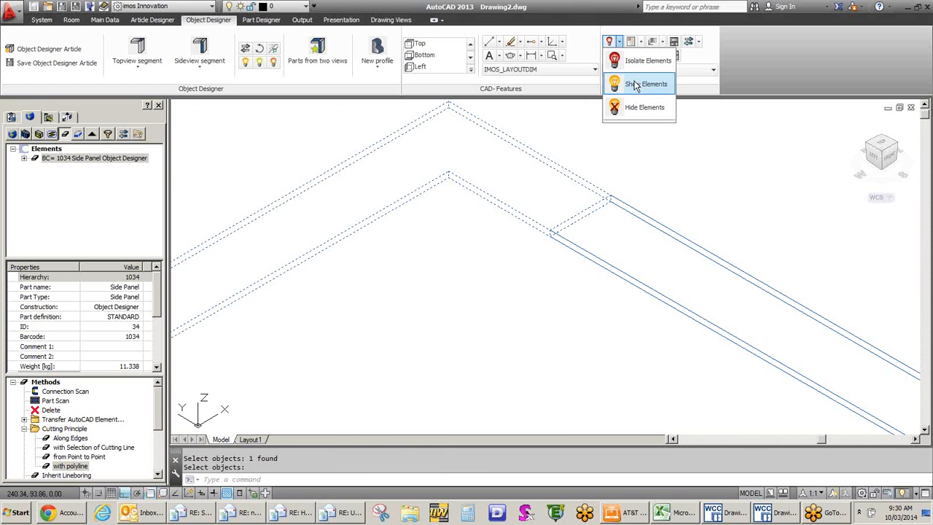
pyautogui.click(635, 86)
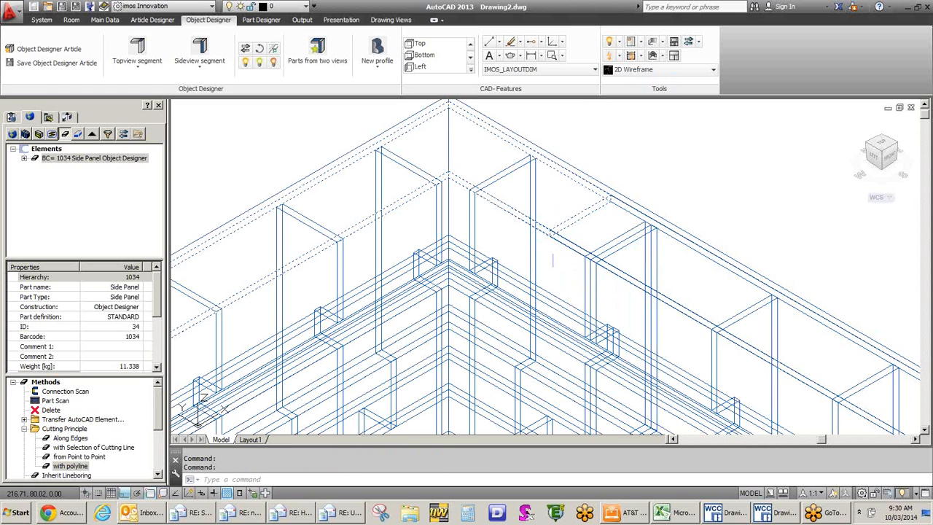
pyautogui.scroll(-5, 554, 260)
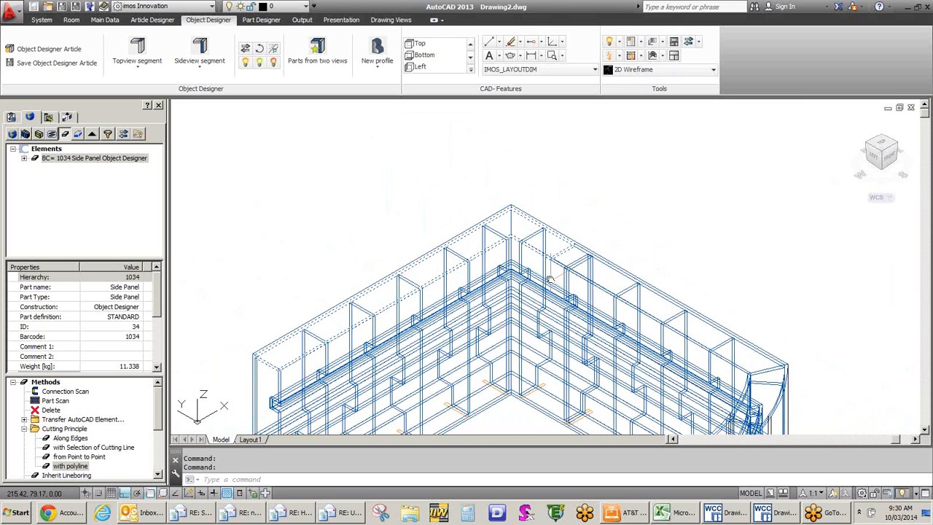
pyautogui.moveTo(550, 279); pyautogui.dragTo(550, 196, button='middle')
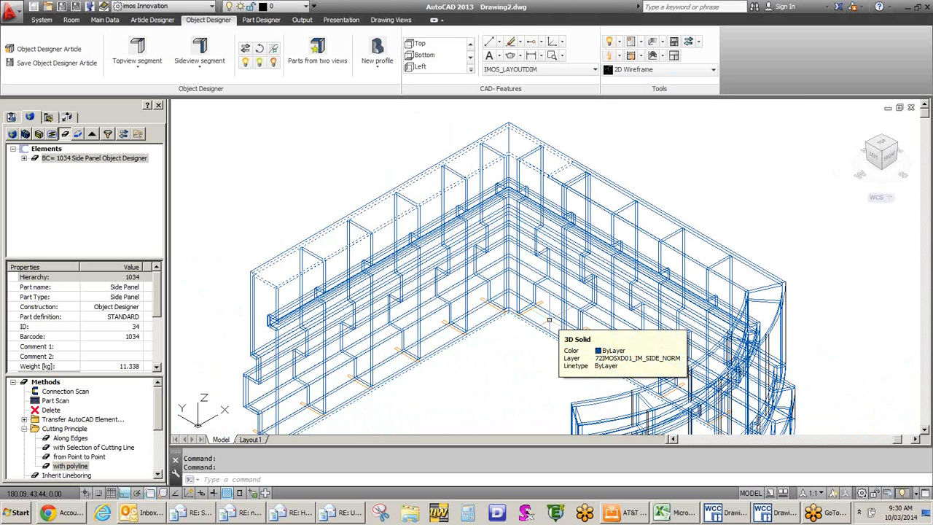
pyautogui.scroll(-3, 549, 319)
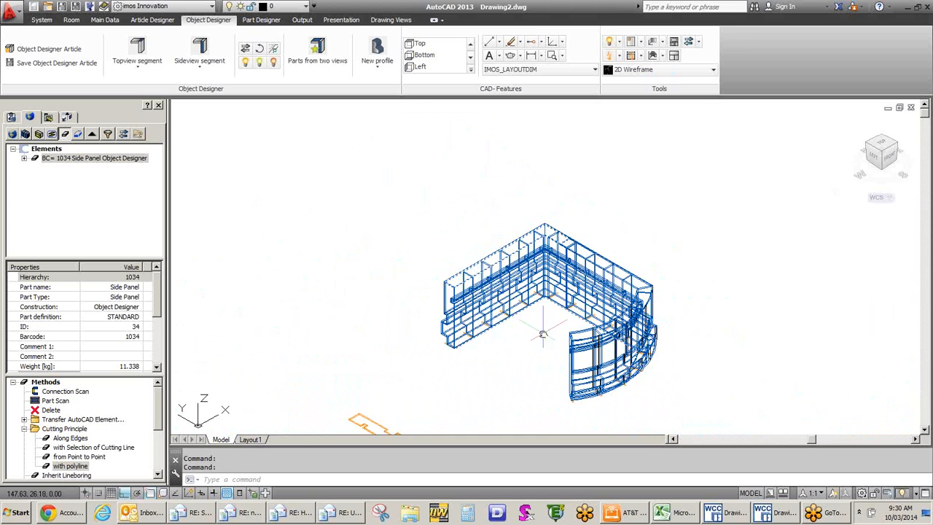
pyautogui.moveTo(542, 328); pyautogui.dragTo(513, 275, button='middle')
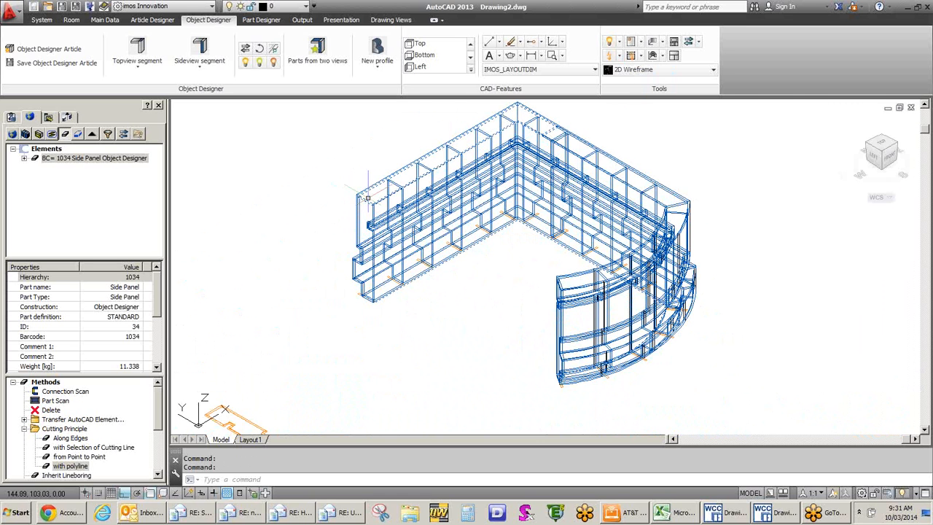
# - Examine the open end of the straight panel run and the corner joints of the sideview profile it was generated from
pyautogui.scroll(2, 373, 198)
pyautogui.scroll(2, 374, 204)
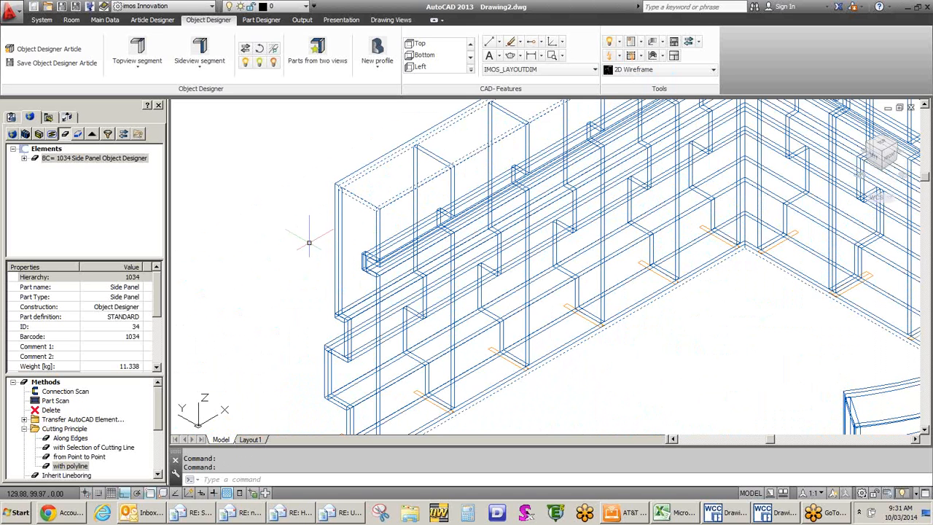
pyautogui.moveTo(309, 243); pyautogui.dragTo(652, 167, button='middle')
pyautogui.scroll(-4, 651, 168)
pyautogui.scroll(6, 653, 261)
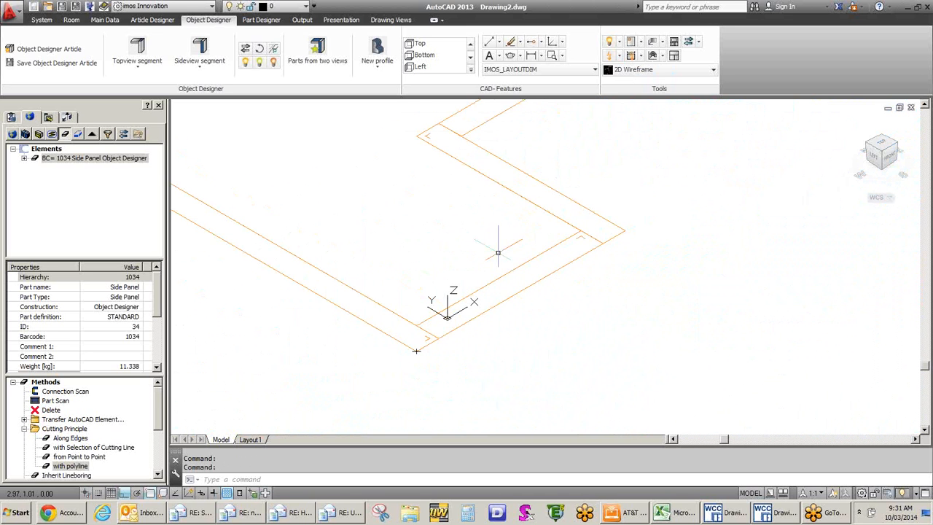
pyautogui.scroll(-2, 510, 255)
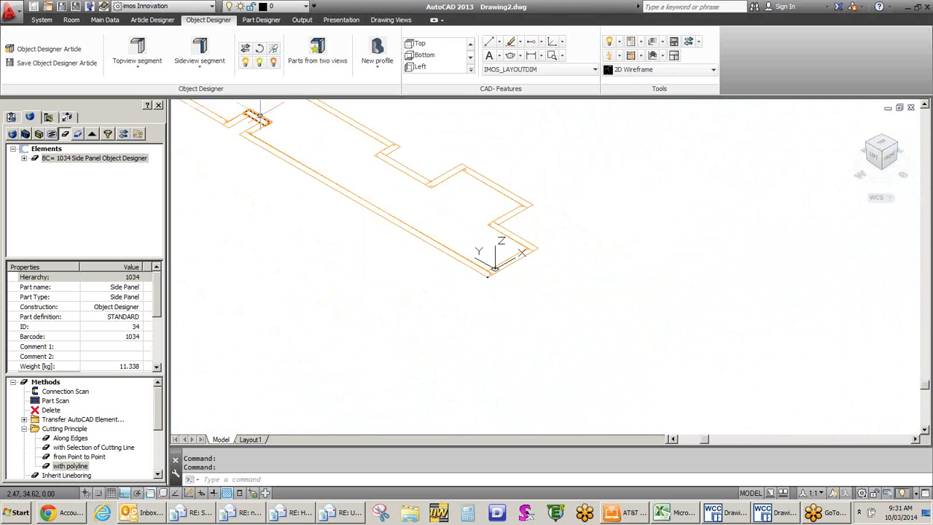
# - Try to stretch the sideview contour's short end edge at the origin outward by 25
pyautogui.click(259, 115)
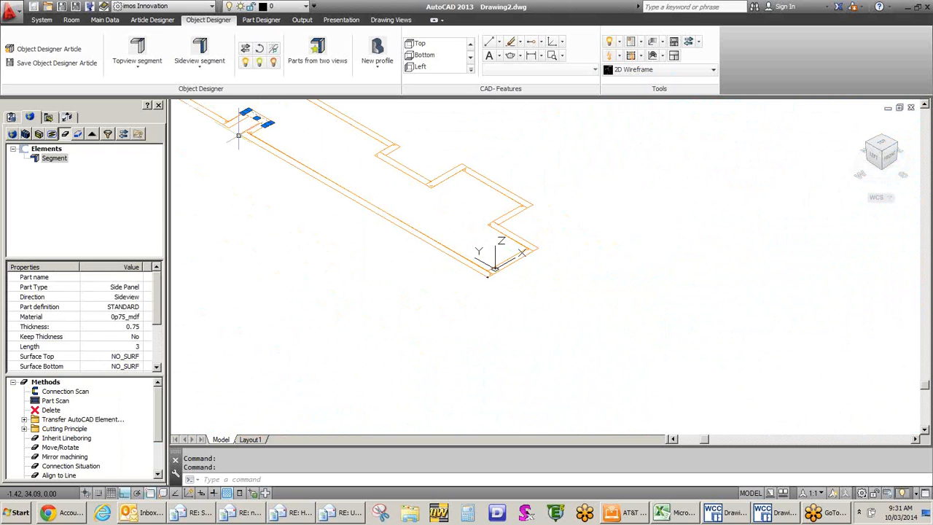
pyautogui.press('Escape')
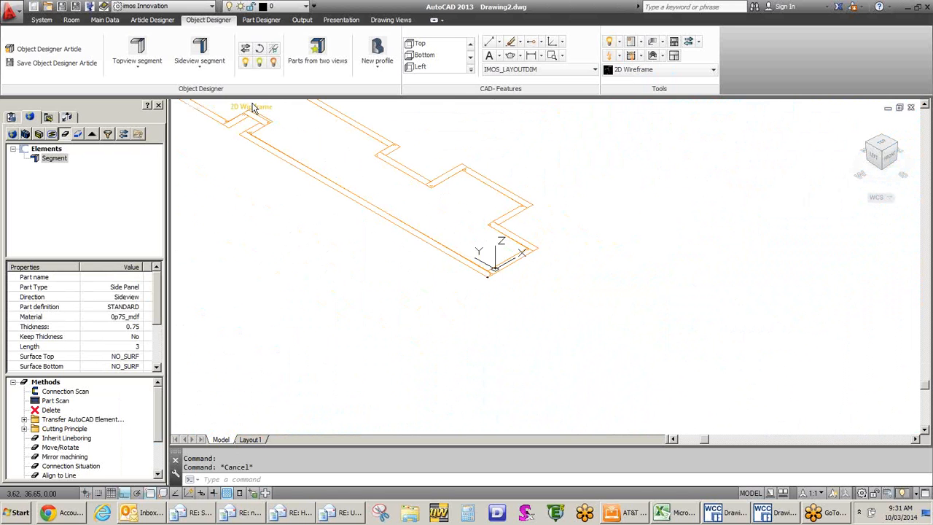
pyautogui.scroll(3, 252, 107)
pyautogui.click(284, 148)
pyautogui.scroll(-2, 526, 284)
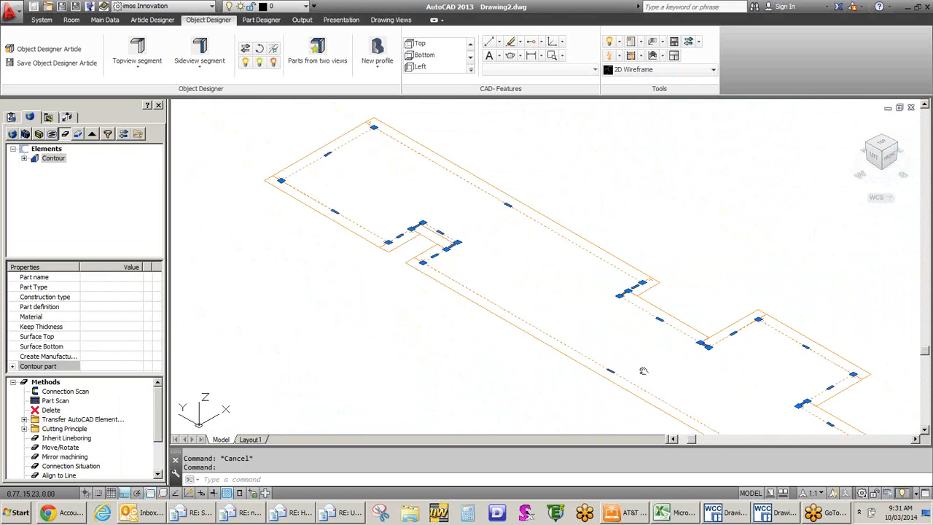
pyautogui.moveTo(642, 371); pyautogui.dragTo(499, 235, button='middle')
pyautogui.scroll(3, 676, 313)
pyautogui.moveTo(638, 316)
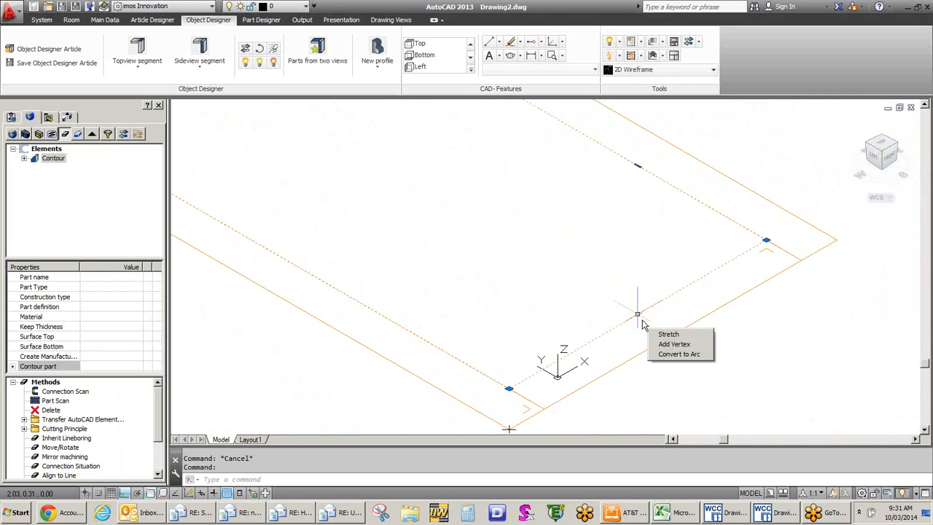
pyautogui.click(637, 316)
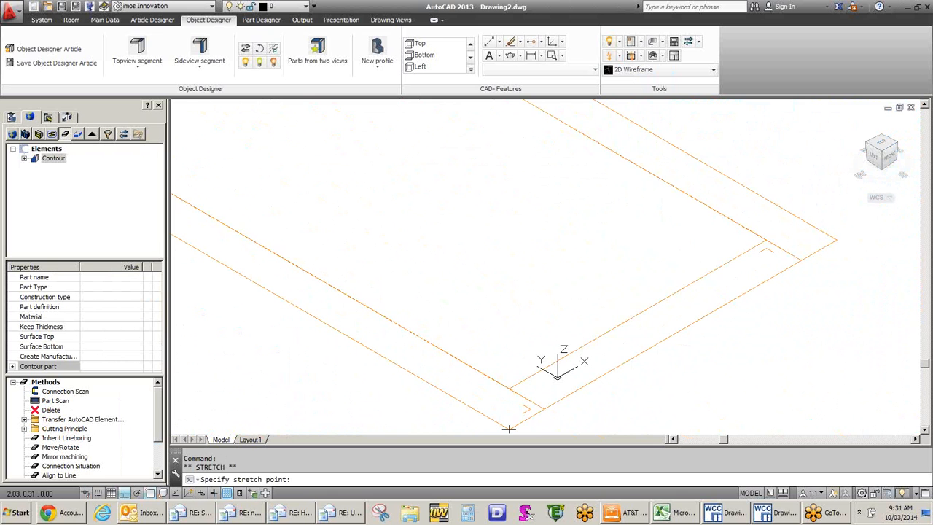
pyautogui.click(638, 316)
pyautogui.click(637, 315)
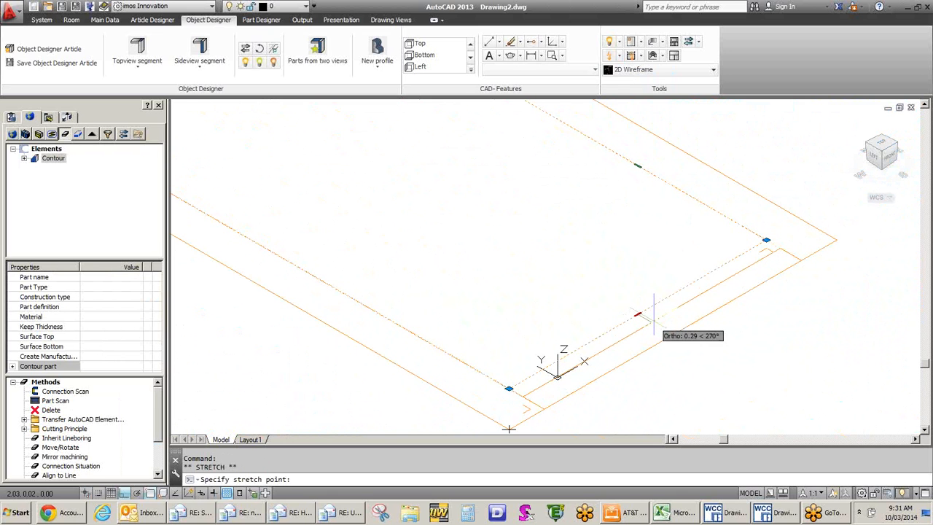
pyautogui.write('25')
pyautogui.press('Return')
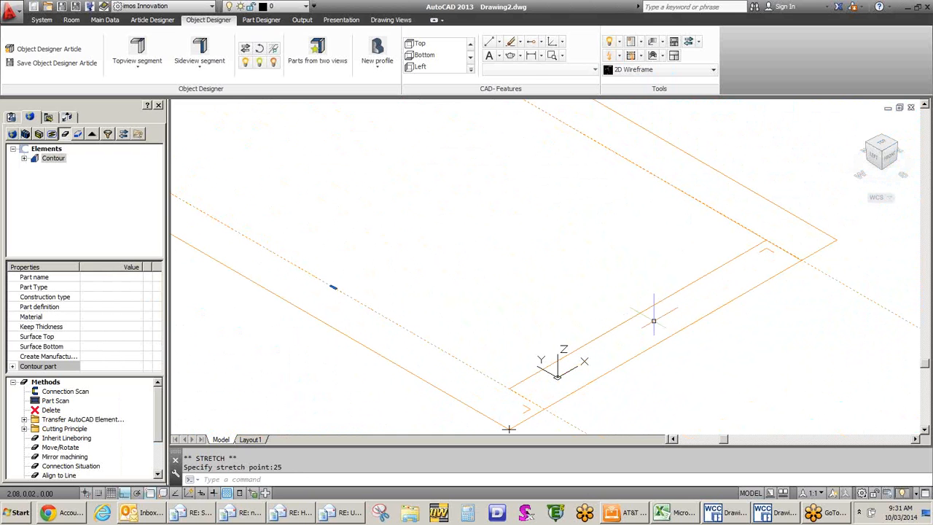
# - Undo the last grip stretch of the sideview contour's end edge and clear the selection
pyautogui.write('u')
pyautogui.press('Return')
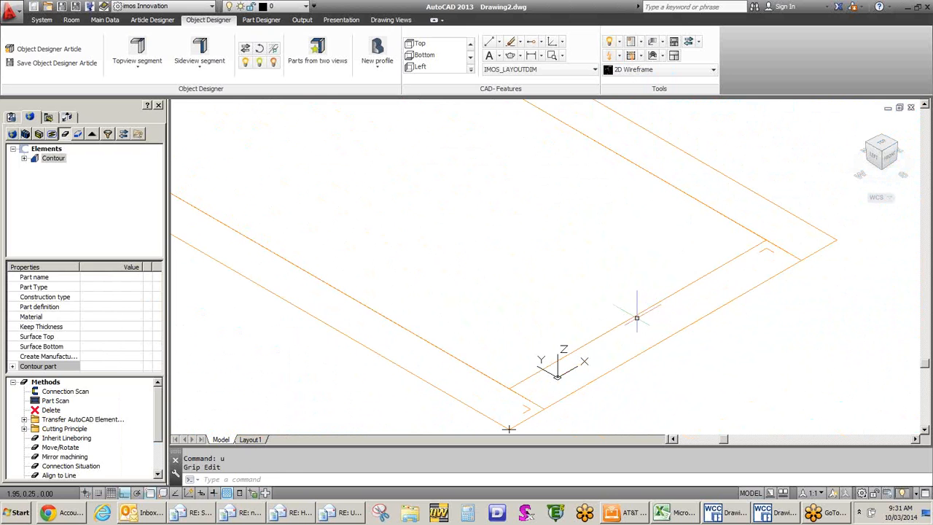
pyautogui.click(636, 318)
pyautogui.press('Escape')
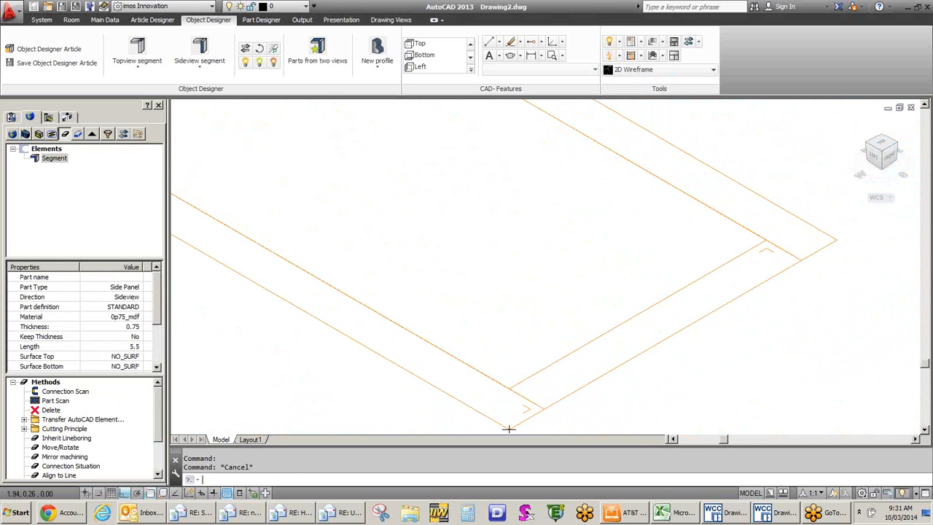
# - Stretch the sideview contour's short end edge at the origin outward by .25
pyautogui.scroll(-5, 566, 379)
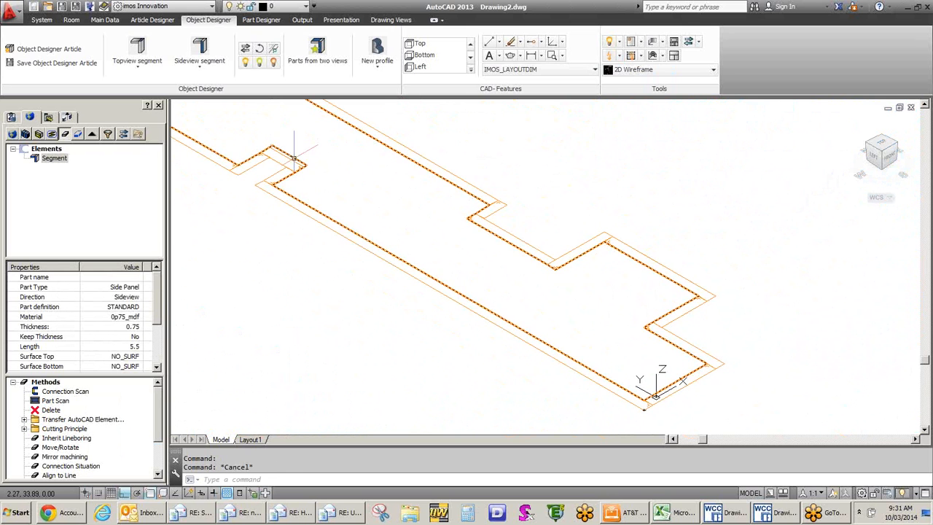
pyautogui.click(293, 159)
pyautogui.scroll(4, 662, 381)
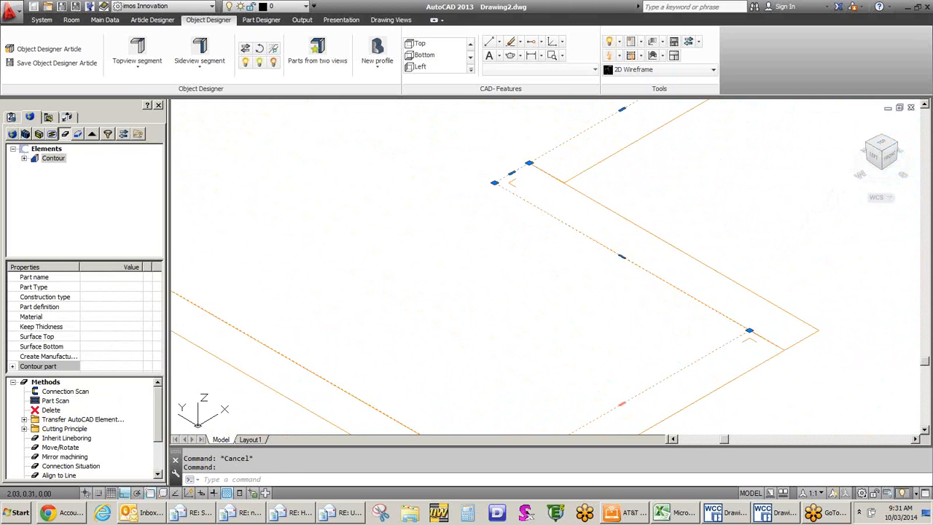
pyautogui.click(622, 404)
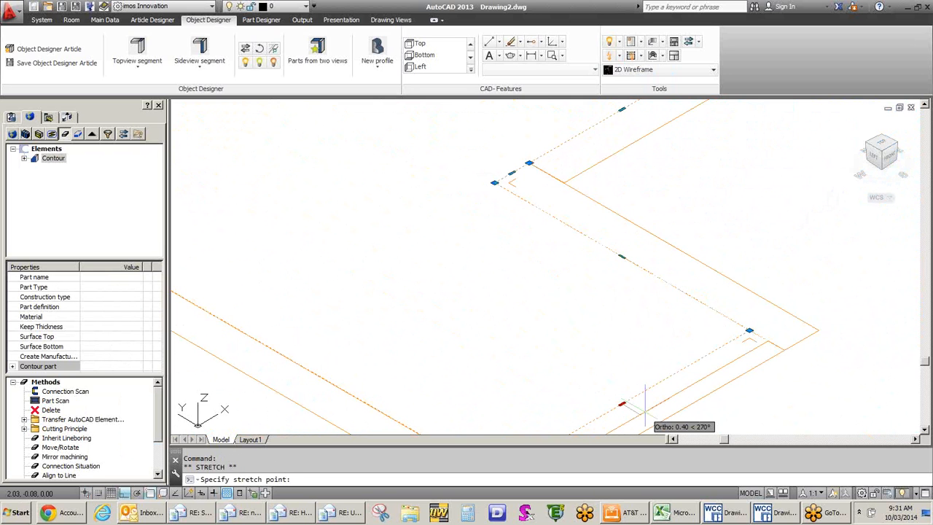
pyautogui.write('.25')
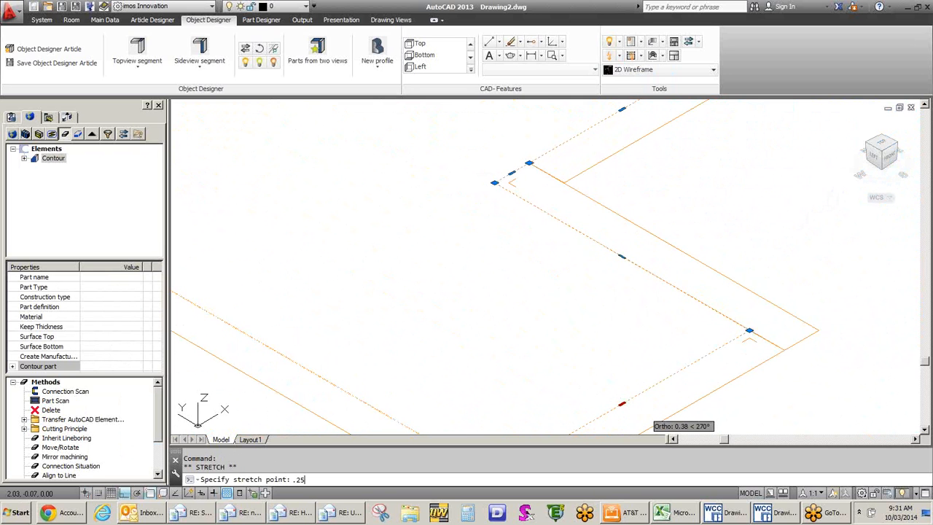
pyautogui.press('Return')
pyautogui.scroll(-3, 642, 404)
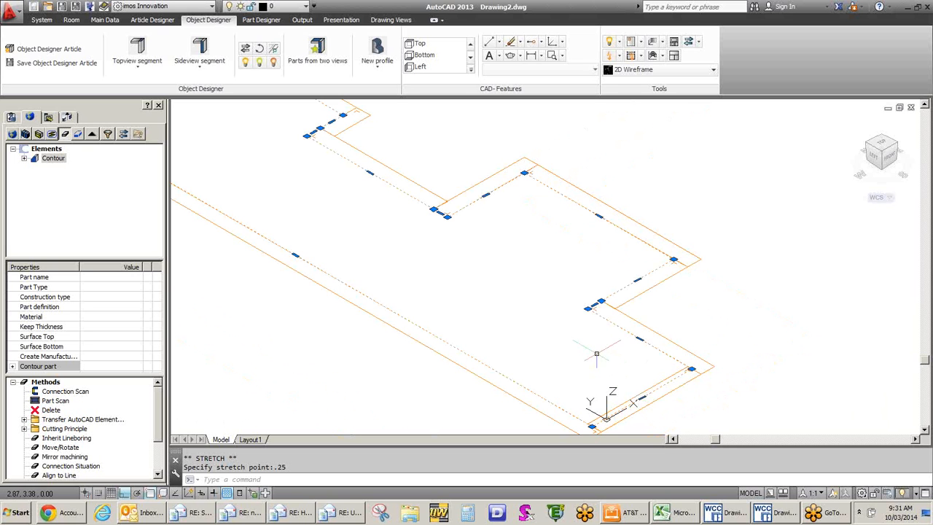
# - Examine the bottom corner at the open end of the straight panel run and the whole generated article
pyautogui.scroll(-3, 596, 353)
pyautogui.scroll(-5, 580, 337)
pyautogui.scroll(8, 564, 291)
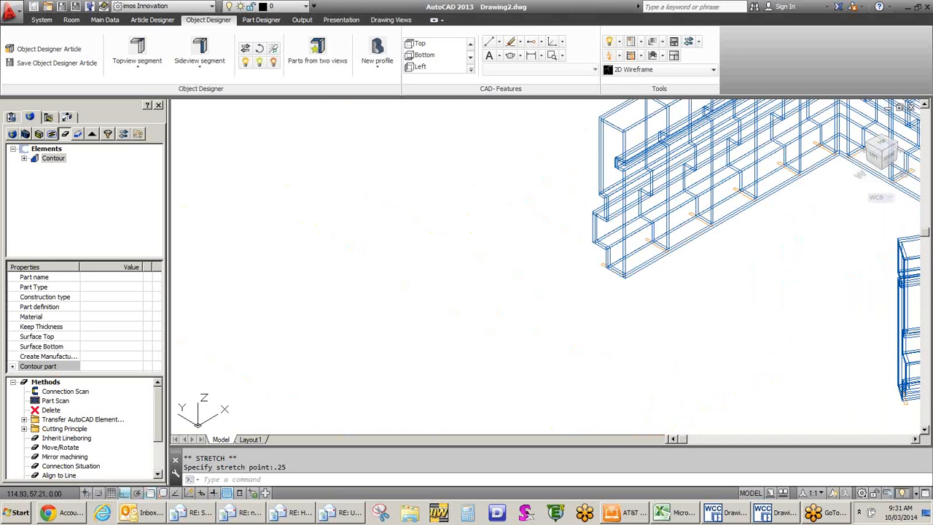
pyautogui.scroll(2, 564, 292)
pyautogui.scroll(2, 563, 291)
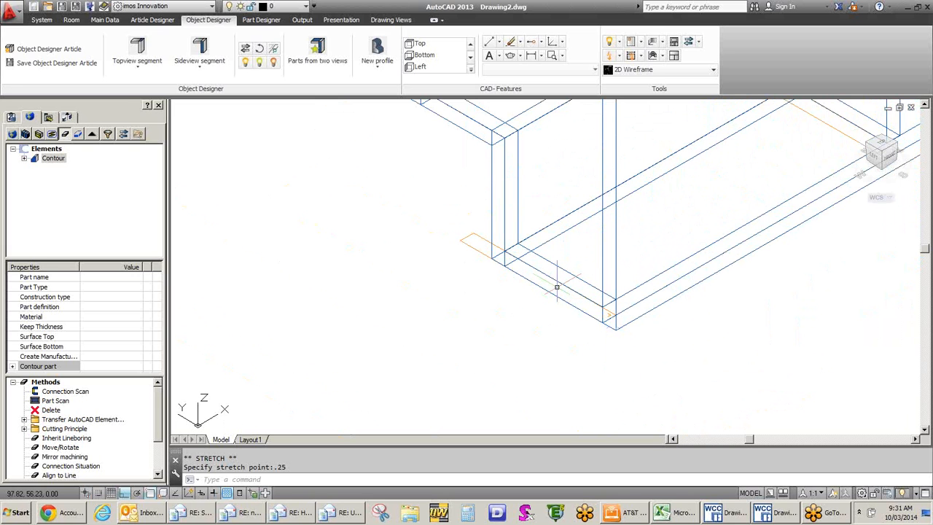
pyautogui.scroll(-5, 545, 299)
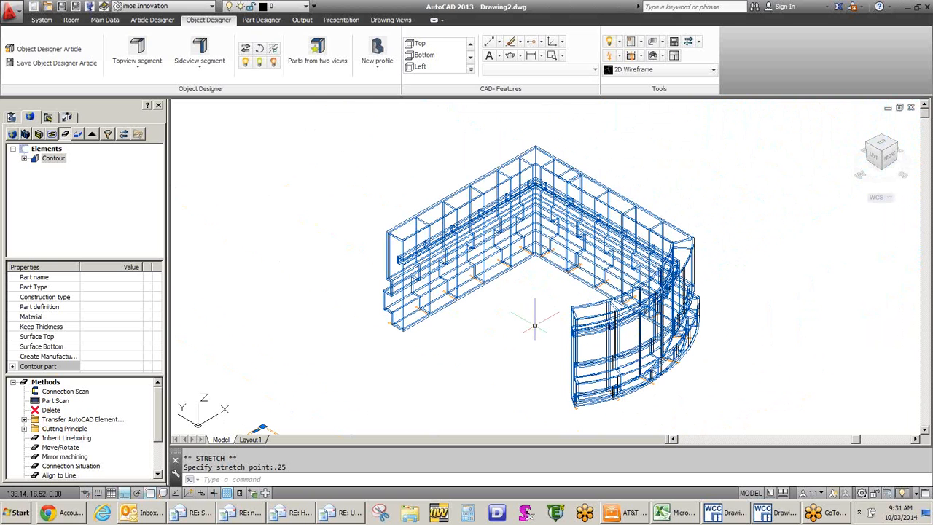
pyautogui.scroll(2, 534, 326)
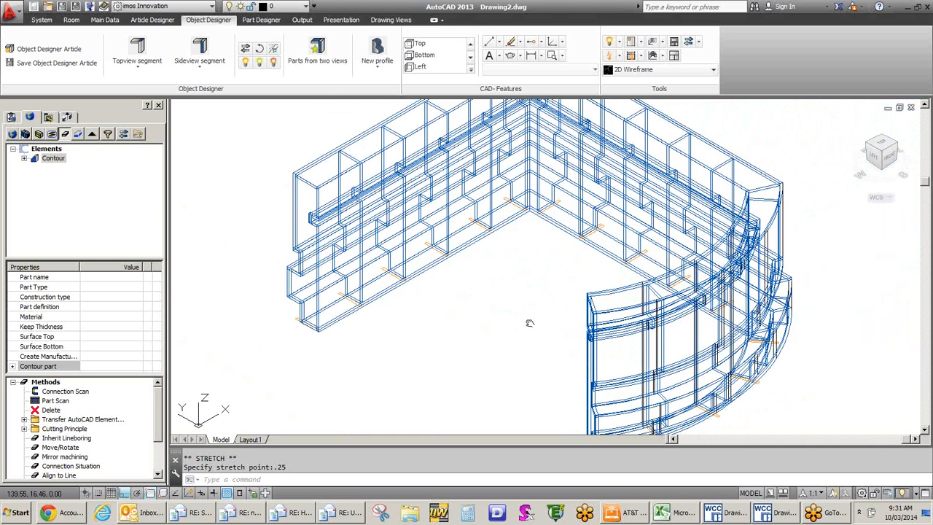
# - Switch to the Drawing1 session and save its order as 1003 with Automatic Program Generator enabled
pyautogui.click(735, 512)
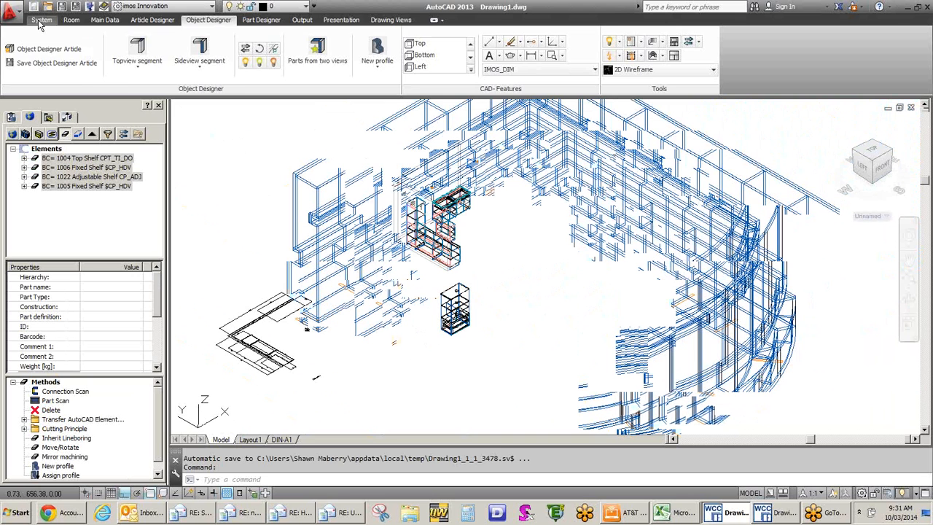
pyautogui.click(40, 20)
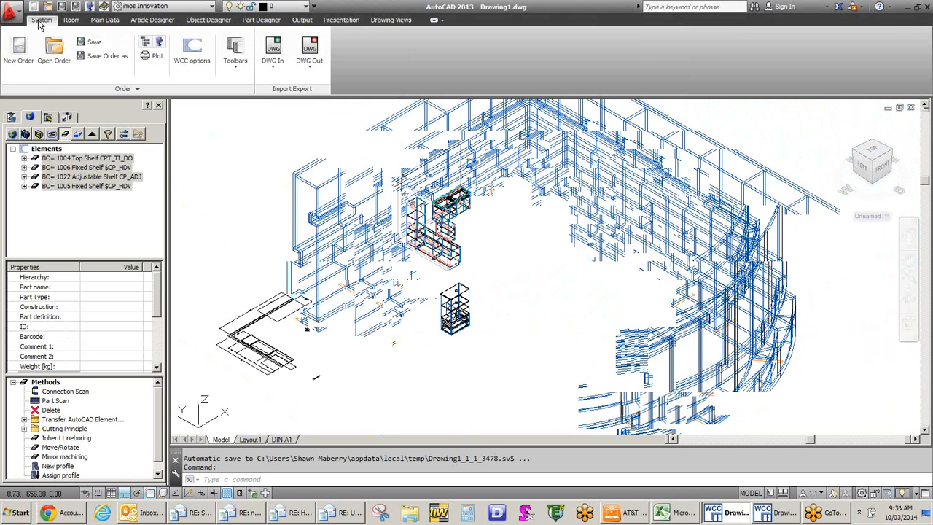
pyautogui.click(107, 59)
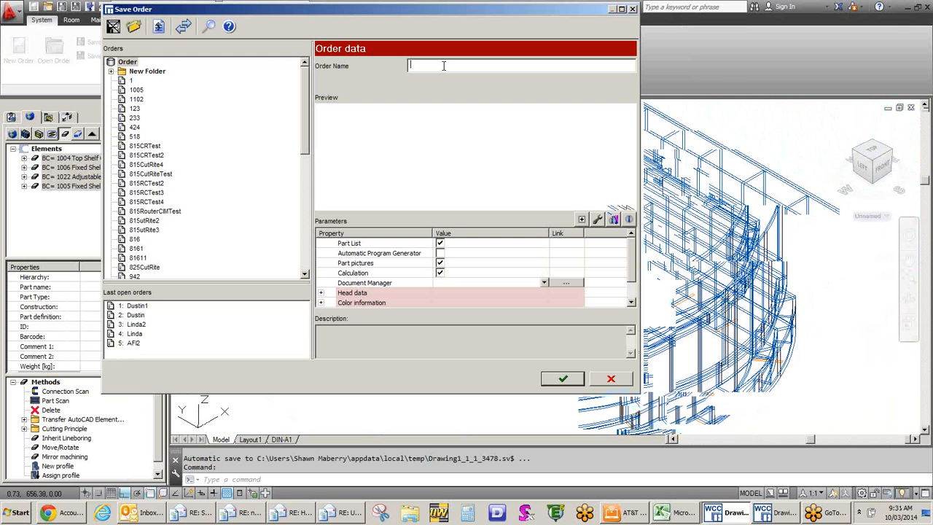
pyautogui.write('1003')
pyautogui.click(440, 253)
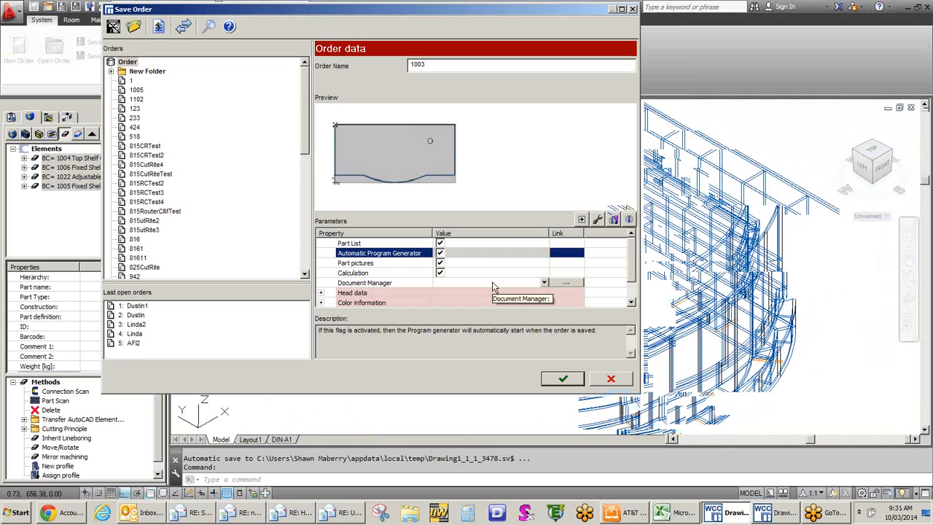
pyautogui.click(562, 378)
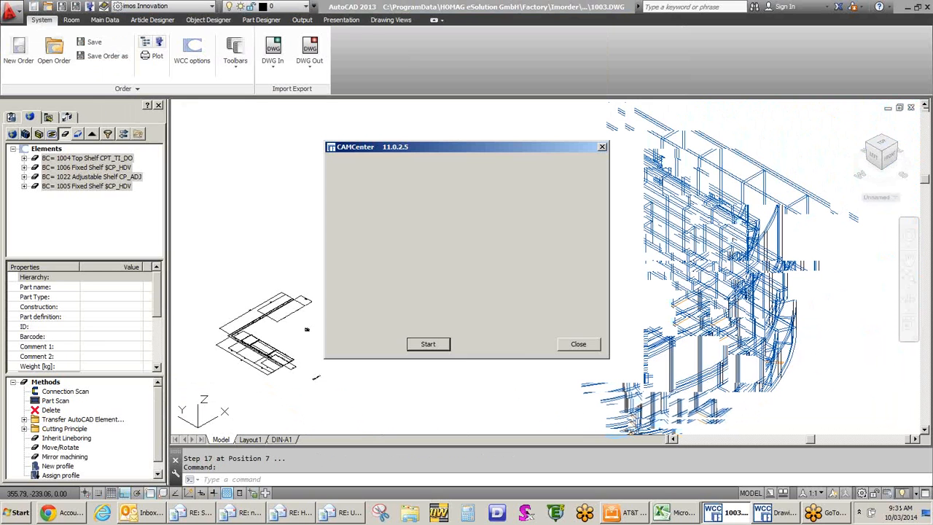
# - Generate the order's machine programs in CAMCenter for the CNCWeekeVenture machine and close CAMCenter
pyautogui.click(595, 180)
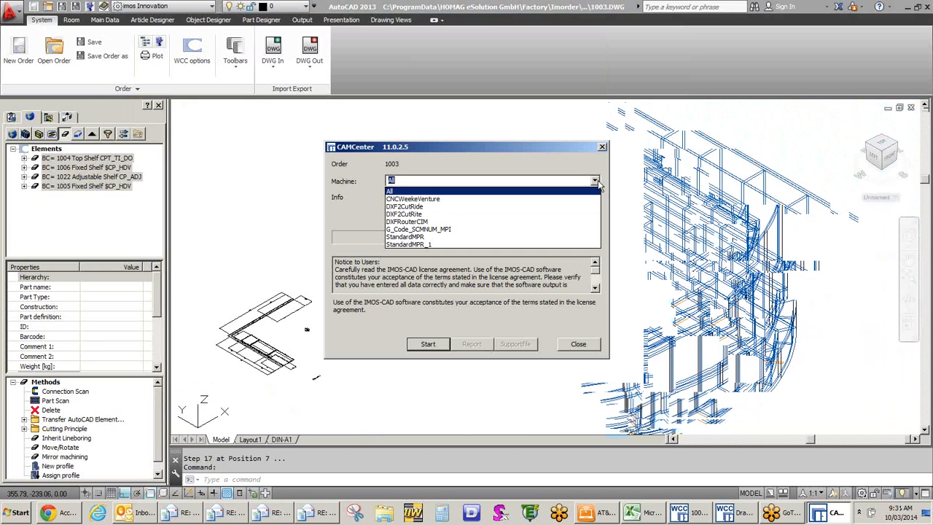
pyautogui.click(433, 198)
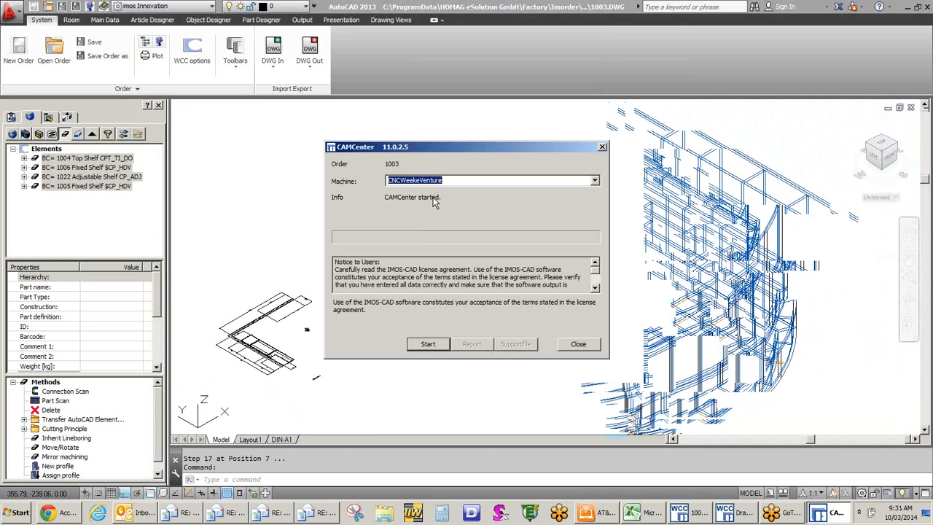
pyautogui.click(428, 344)
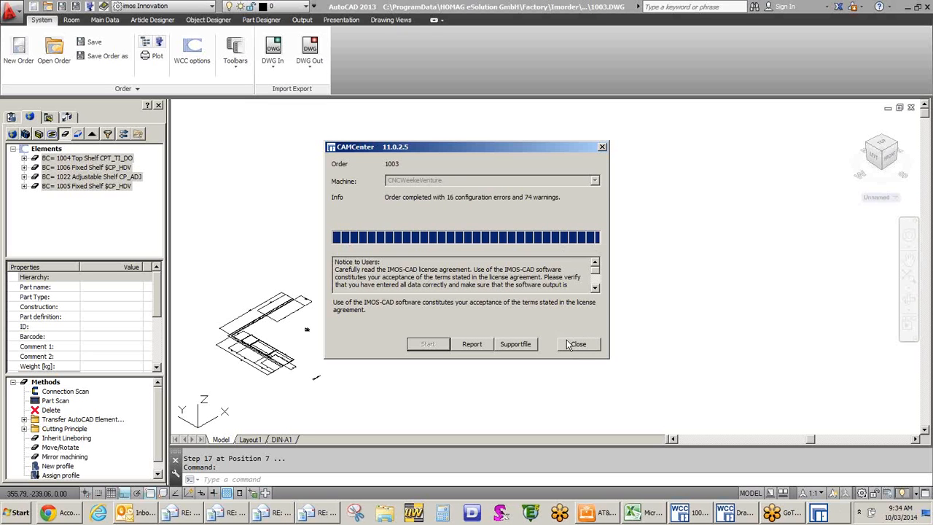
pyautogui.click(576, 344)
# - Run the process data transfer for the saved order and acknowledge its completion
pyautogui.click(302, 19)
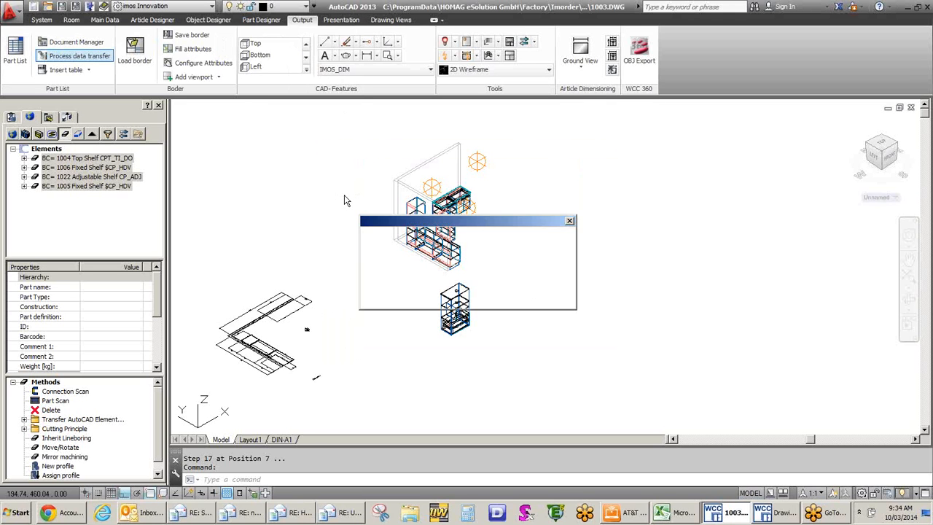
pyautogui.click(550, 297)
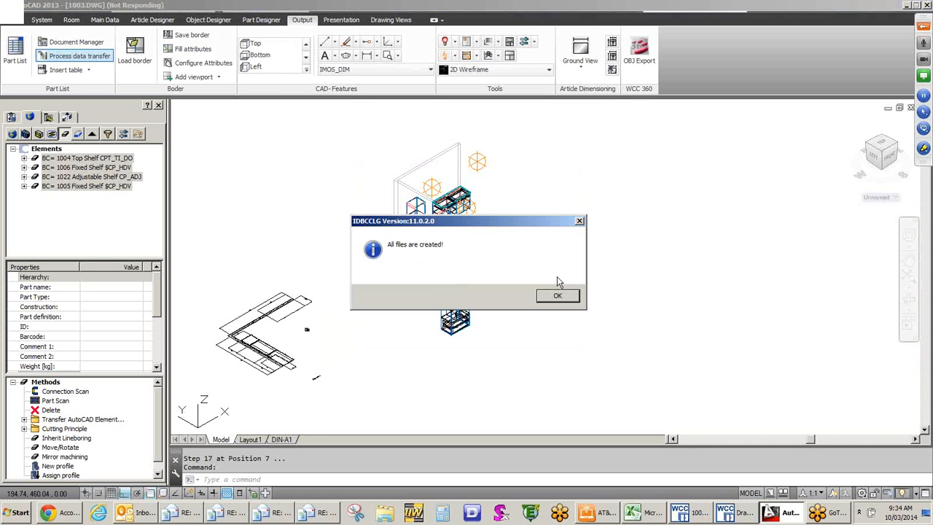
pyautogui.click(558, 294)
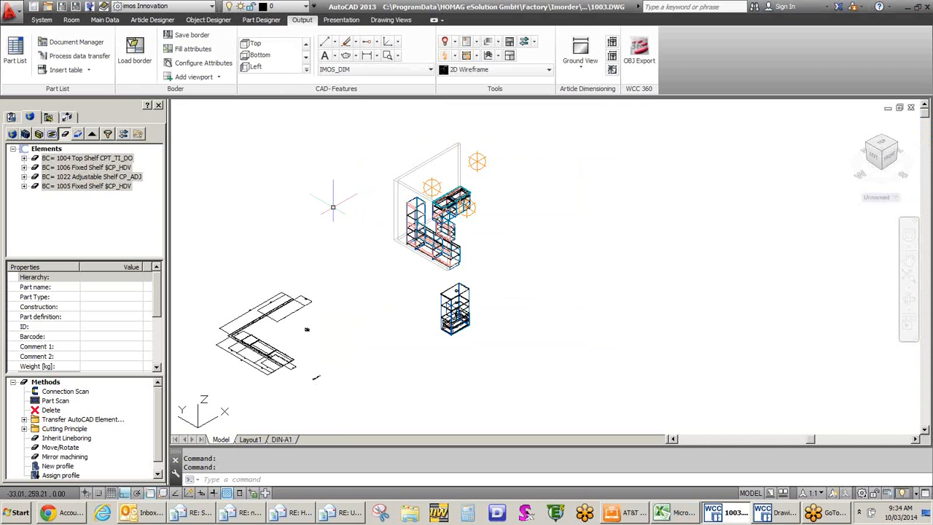
# - Switch to Windows Explorer and open the folder C:\ProgramData\HOMAG eSolution GmbH\Factory\Imorder
pyautogui.click(409, 513)
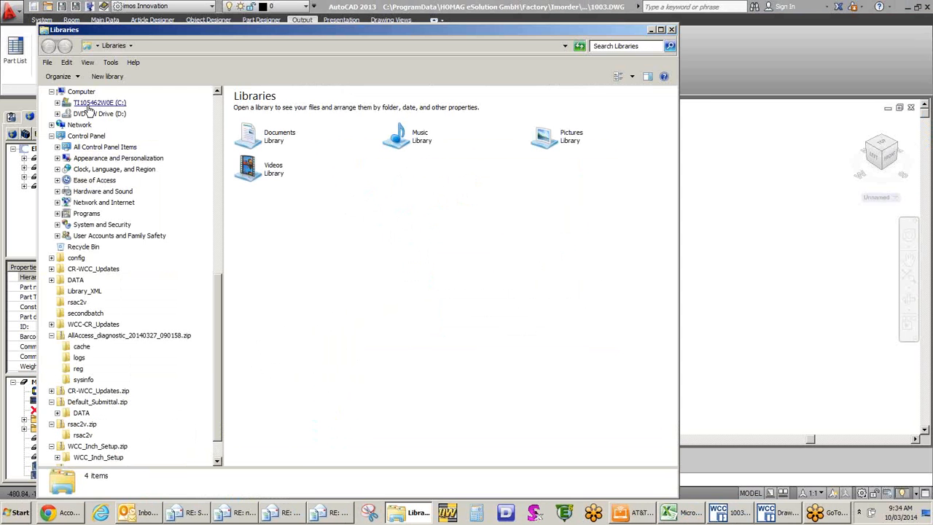
pyautogui.click(88, 104)
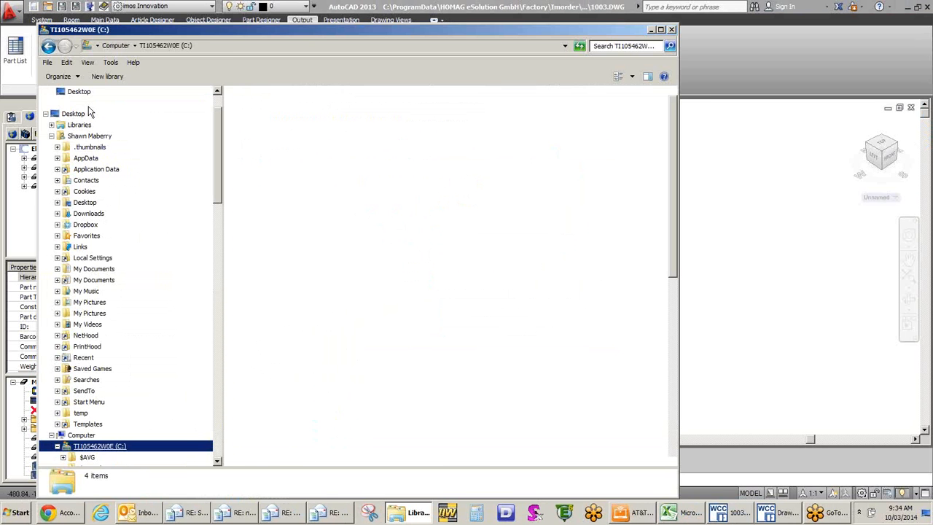
pyautogui.click(310, 353)
pyautogui.scroll(-6, 270, 306)
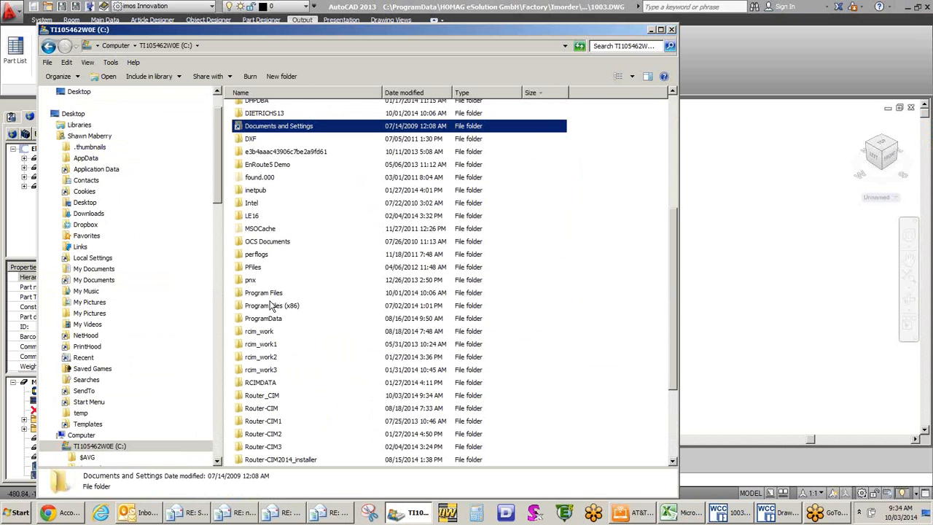
pyautogui.doubleClick(269, 318)
pyautogui.doubleClick(280, 416)
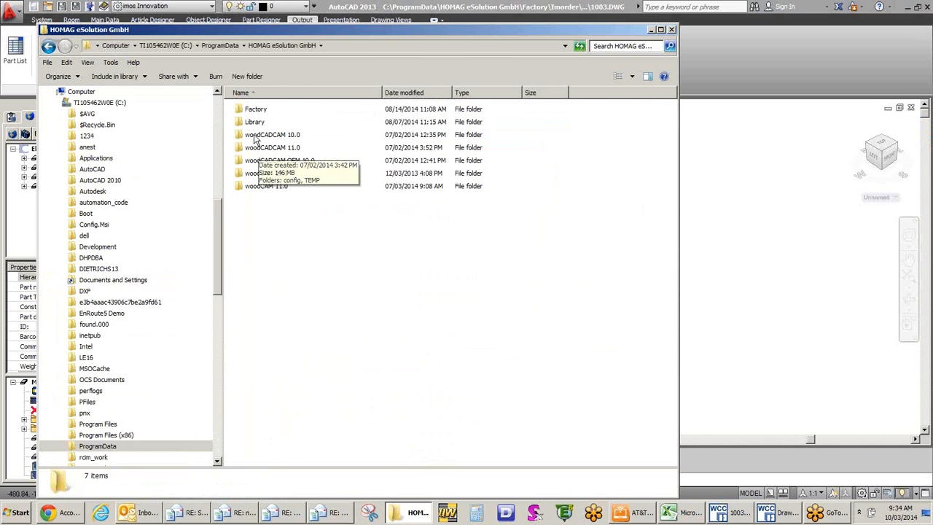
pyautogui.doubleClick(258, 110)
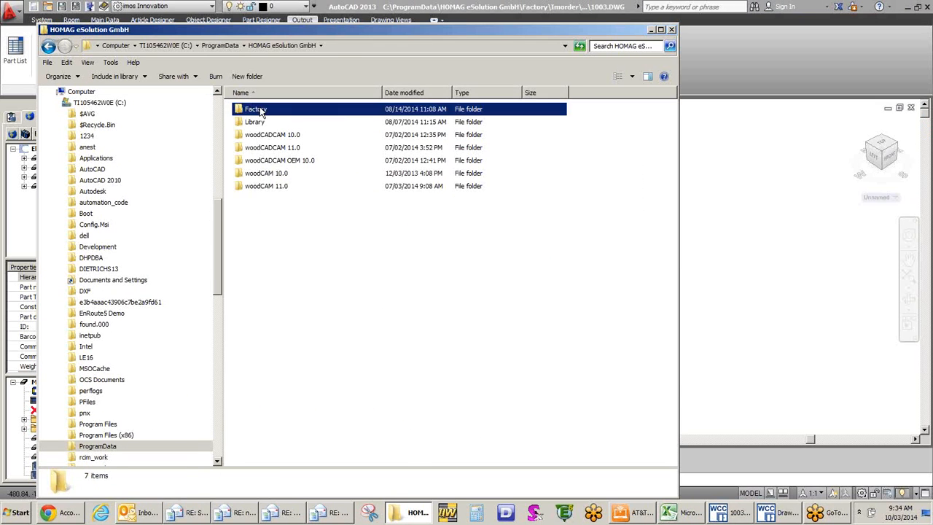
pyautogui.doubleClick(257, 123)
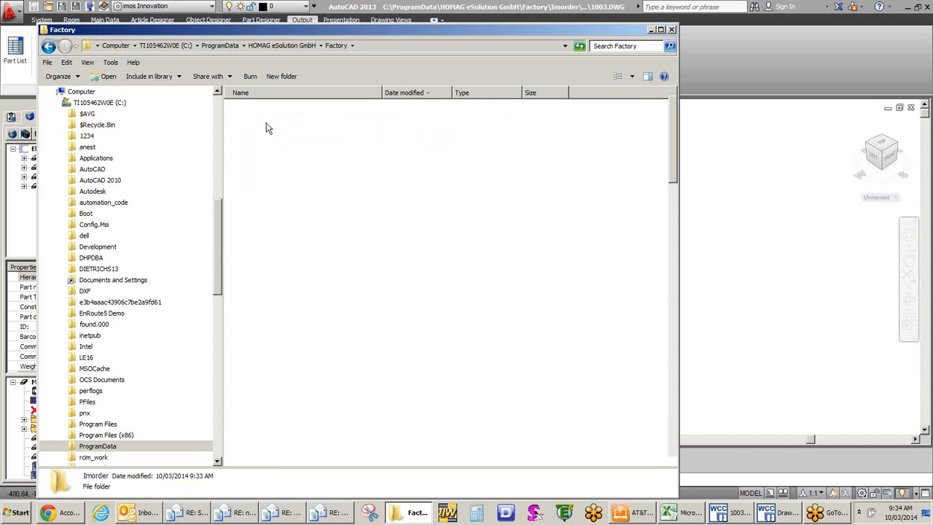
# - Examine the machine program files in order 1003's FXM\CNCWeekeVenture folder, select 1001.mpr, and close the file window
pyautogui.click(324, 243)
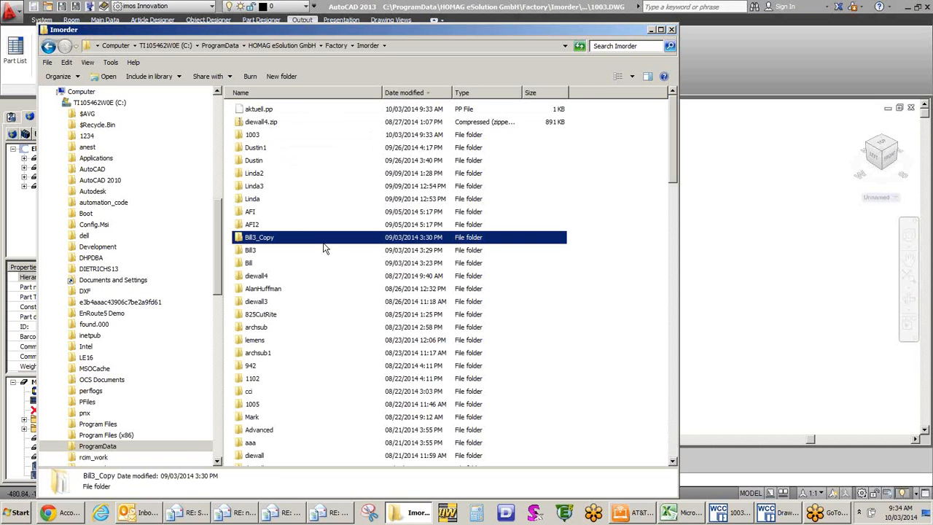
pyautogui.scroll(-2, 324, 249)
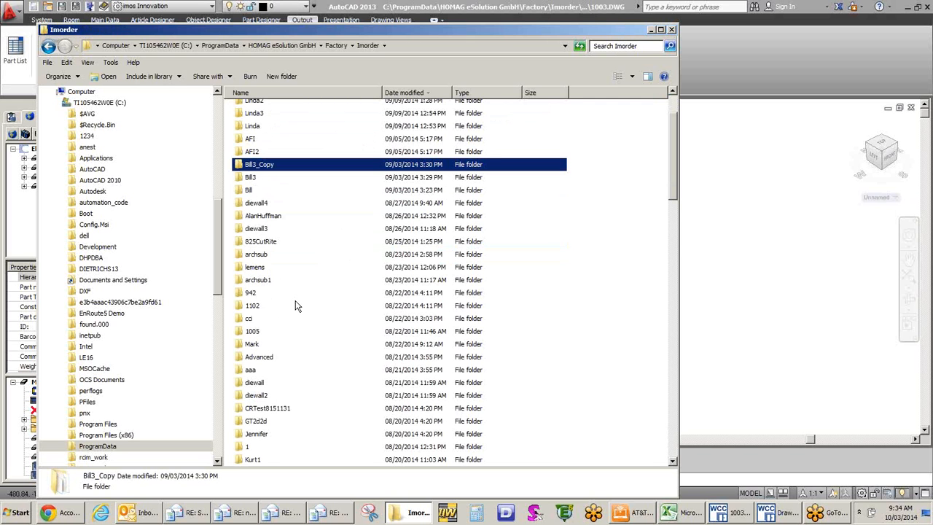
pyautogui.scroll(-5, 295, 306)
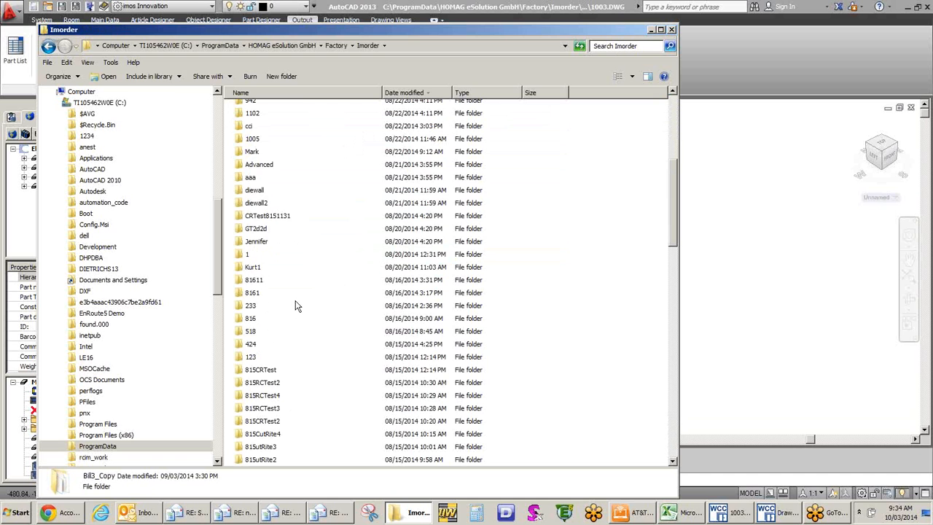
pyautogui.scroll(-10, 291, 284)
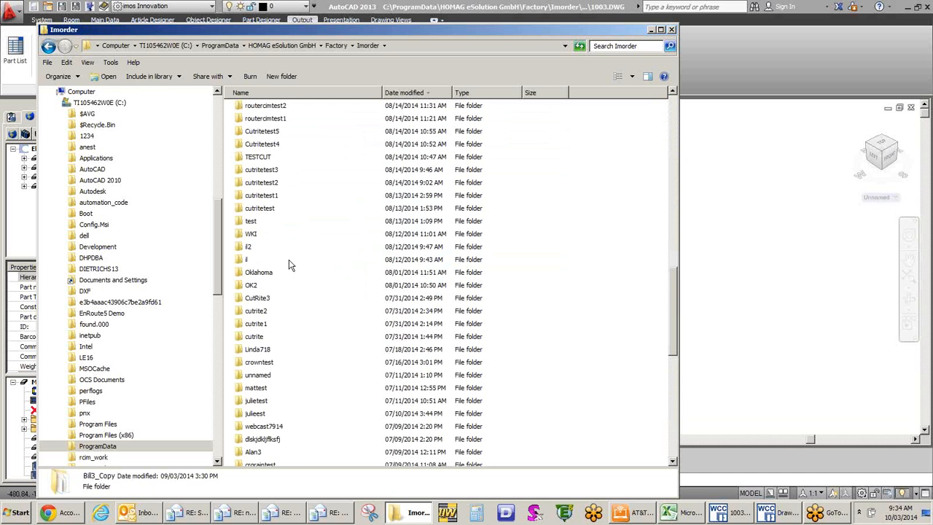
pyautogui.scroll(12, 289, 265)
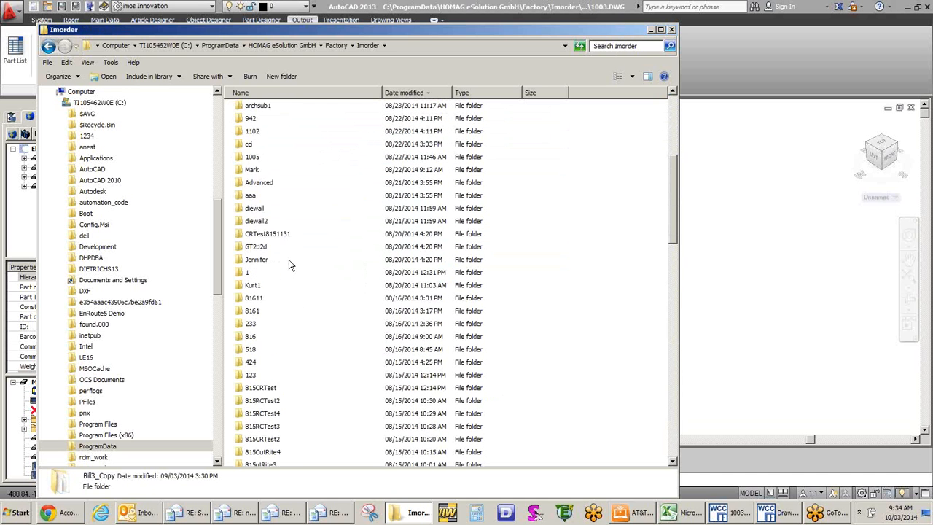
pyautogui.scroll(6, 288, 264)
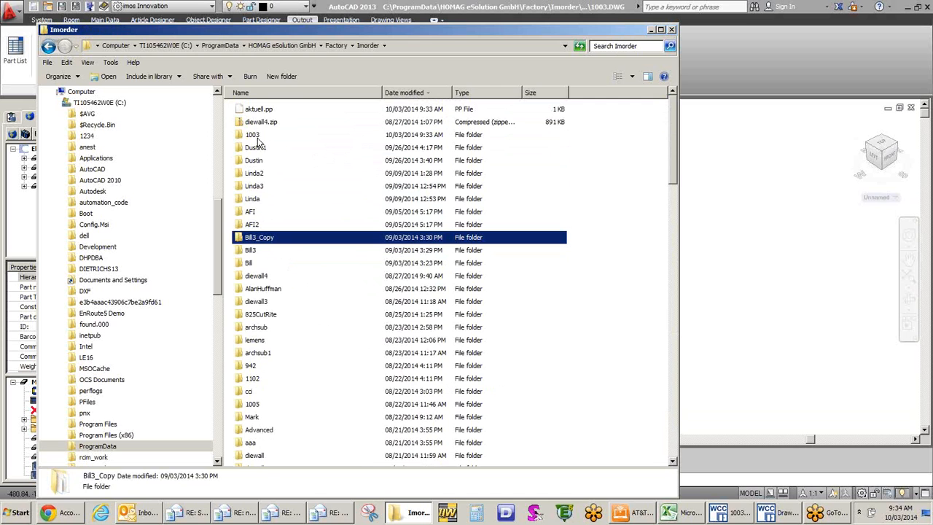
pyautogui.doubleClick(255, 136)
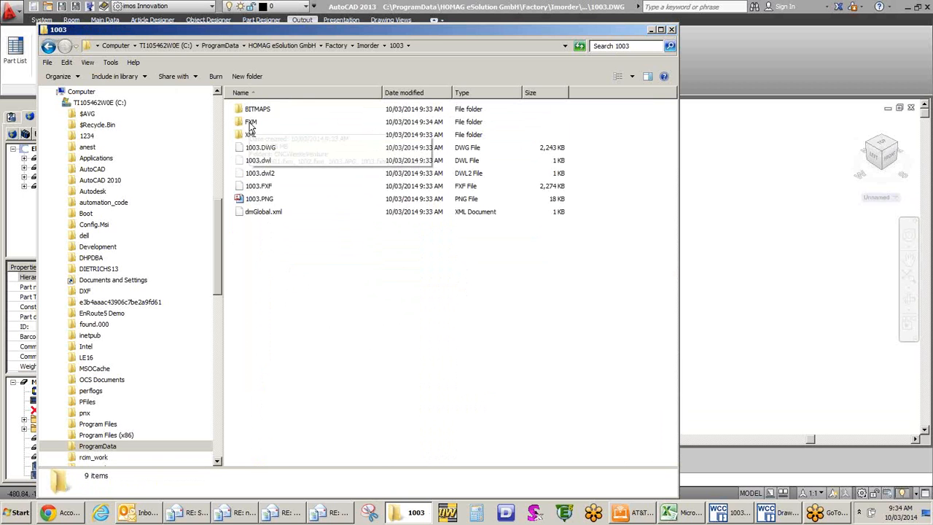
pyautogui.doubleClick(250, 124)
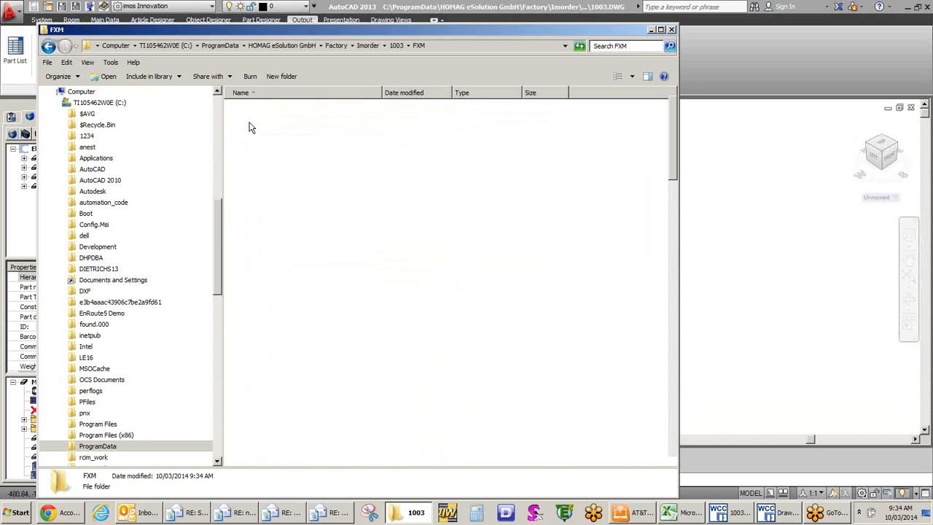
pyautogui.doubleClick(261, 109)
pyautogui.click(264, 123)
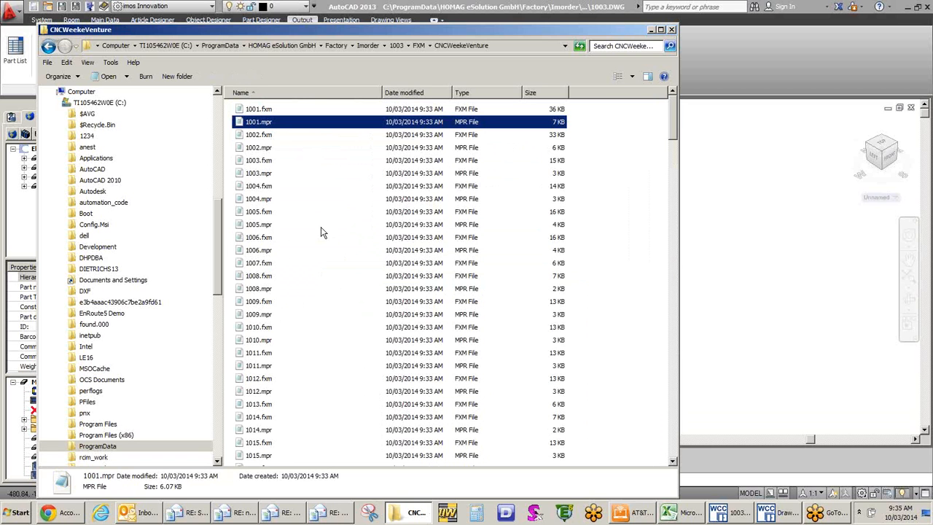
pyautogui.click(672, 30)
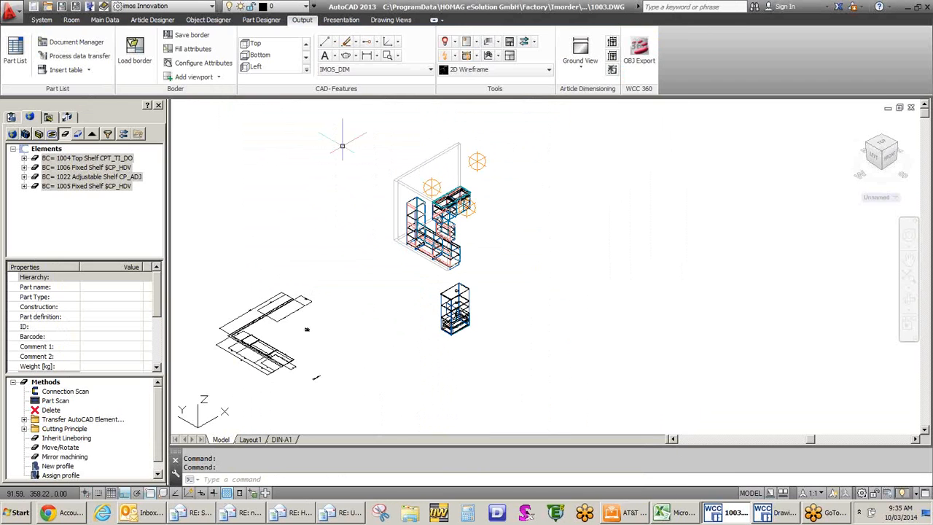
# - Preview the SF_Parts_List report for the order and examine its second page at 100% zoom
pyautogui.click(16, 52)
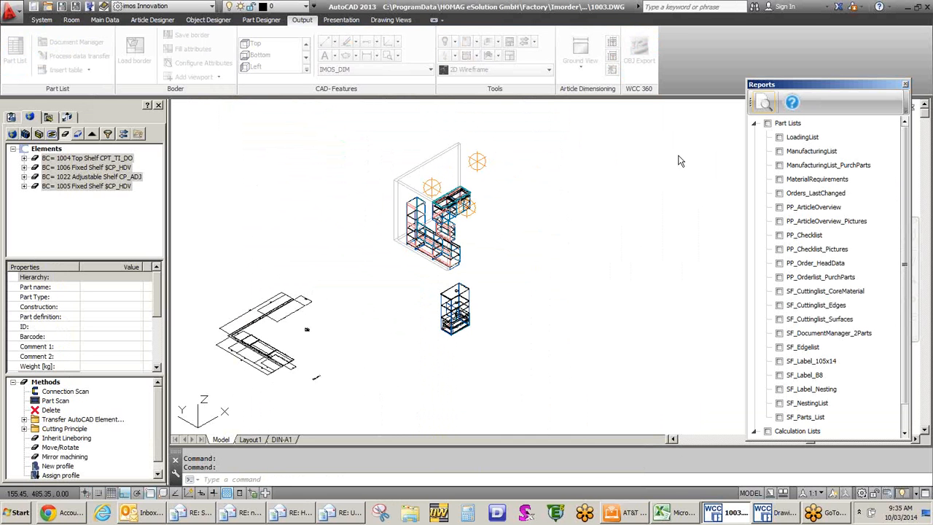
pyautogui.click(779, 418)
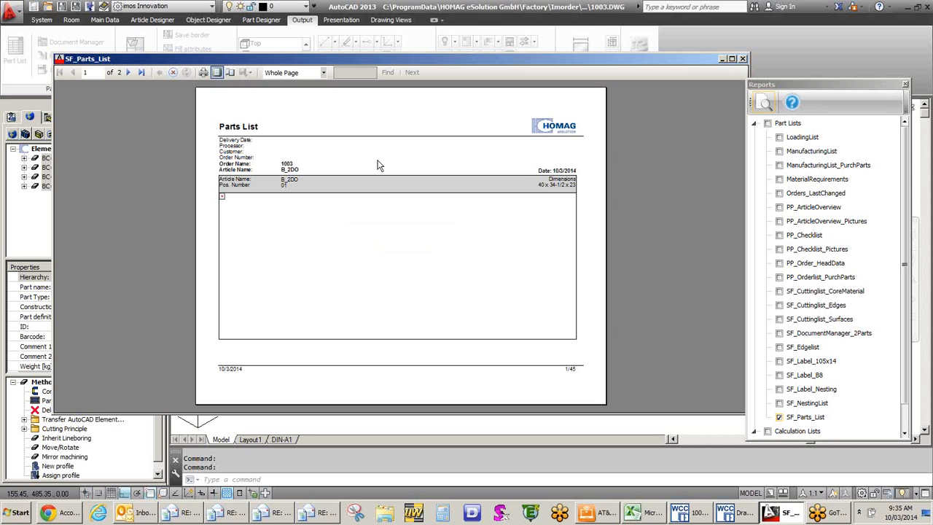
pyautogui.click(132, 73)
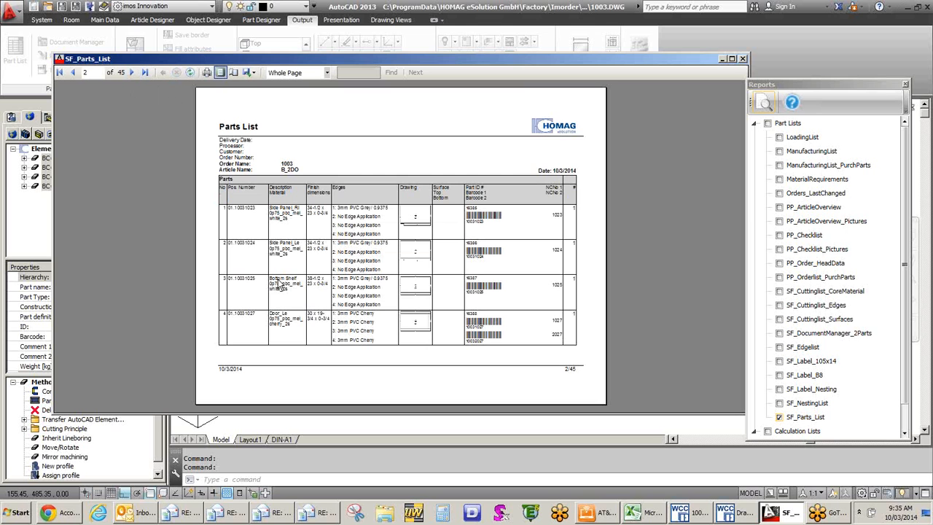
pyautogui.click(297, 73)
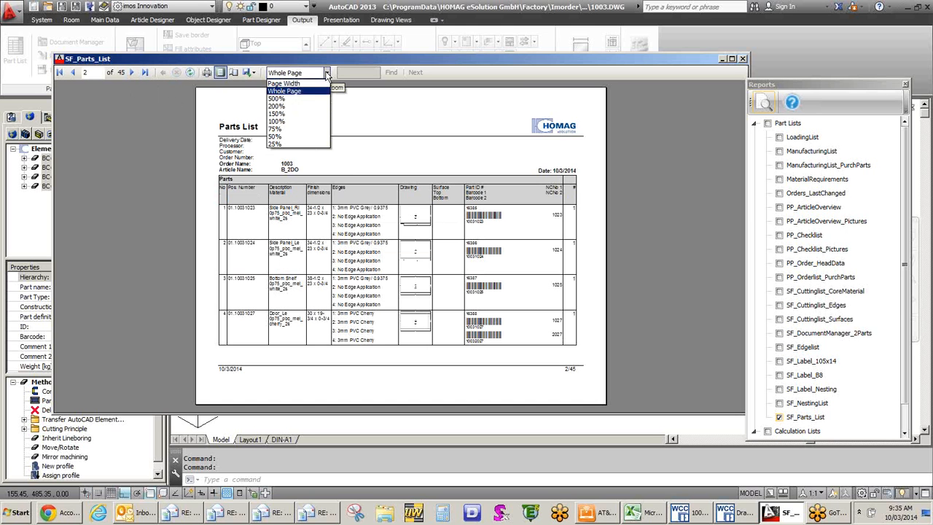
pyautogui.click(302, 121)
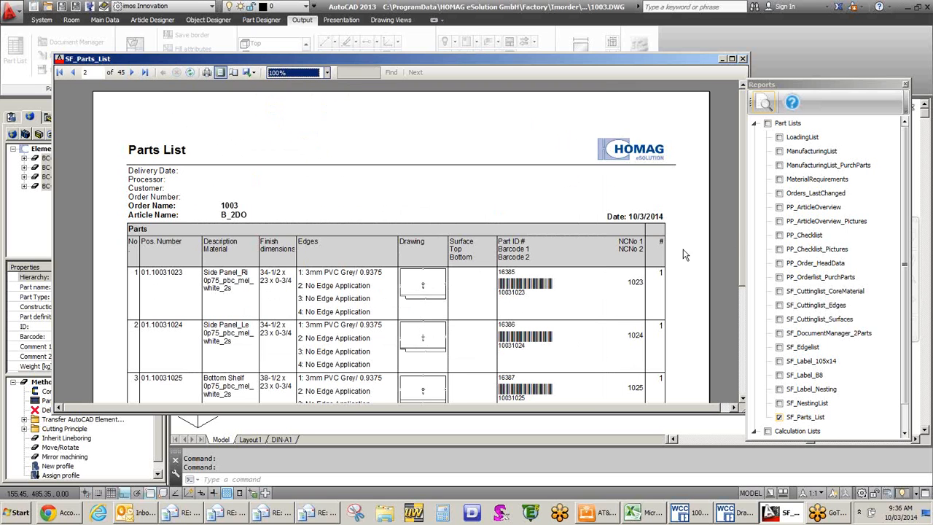
pyautogui.moveTo(744, 242); pyautogui.dragTo(740, 350)
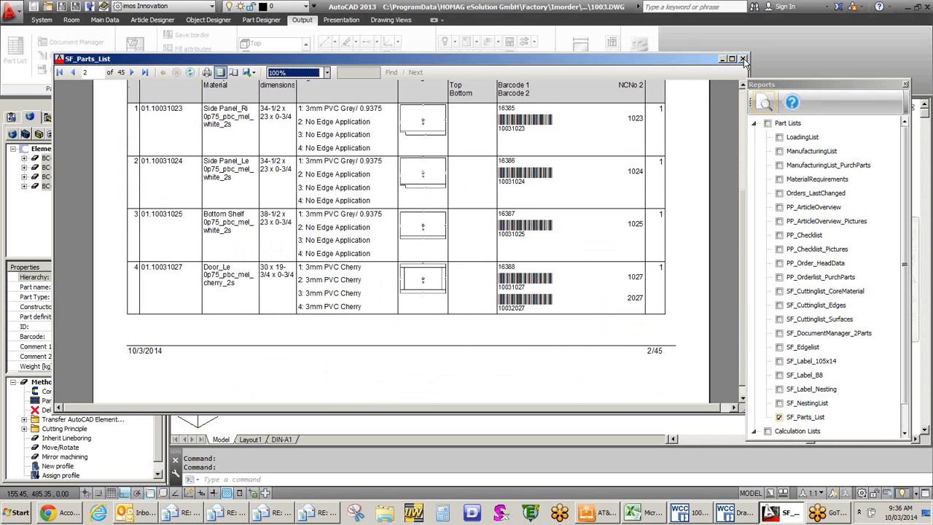
# - Replace the SF_Parts_List selection with ManufacturingList, preview that report, and close the preview
pyautogui.click(779, 417)
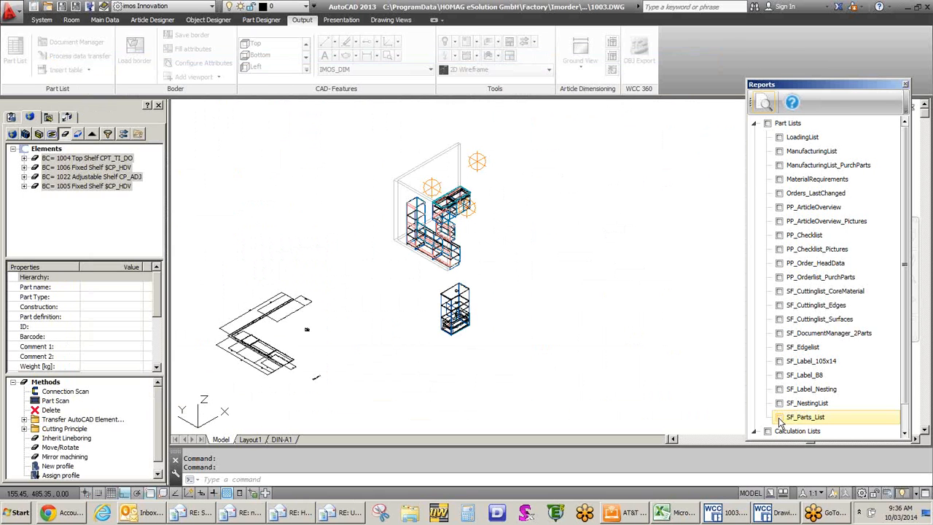
pyautogui.click(779, 150)
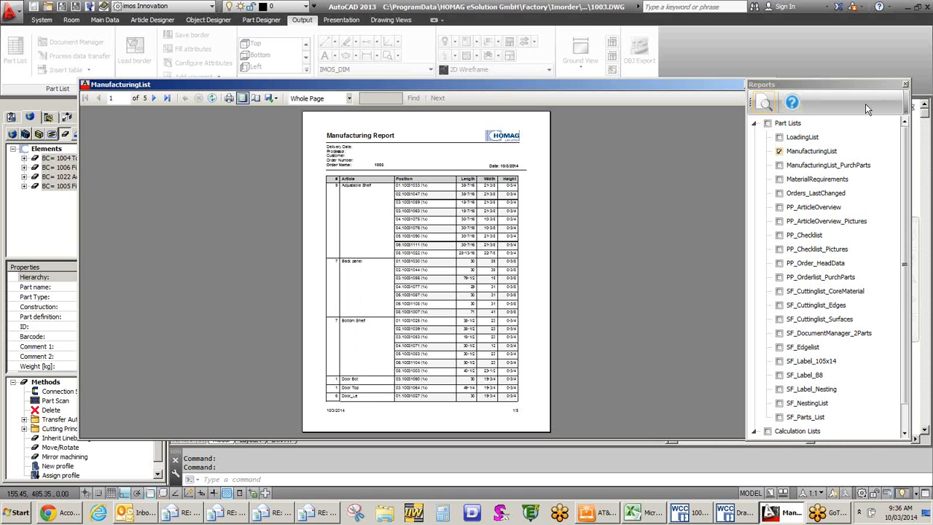
pyautogui.moveTo(677, 93); pyautogui.dragTo(597, 94)
pyautogui.click(681, 86)
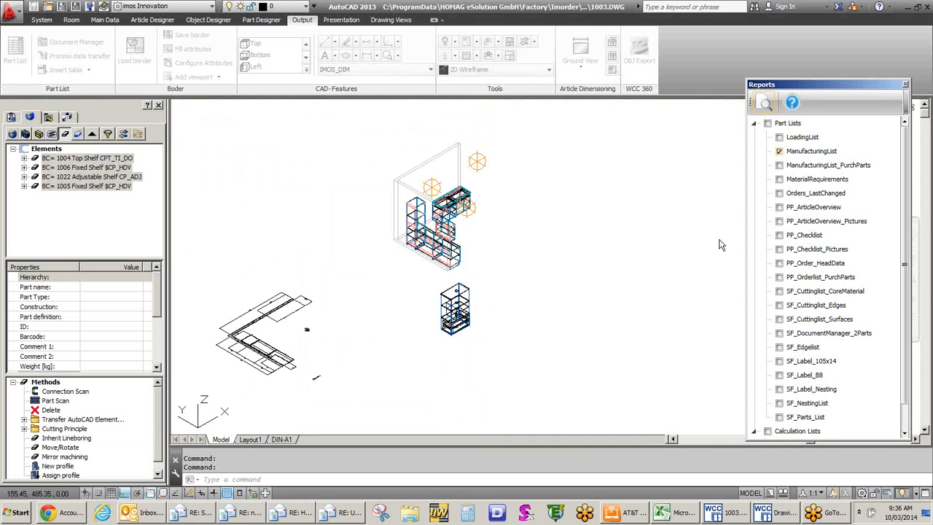
# - Preview the MaterialRequirements report instead of ManufacturingList and set its zoom to 100%
pyautogui.click(779, 179)
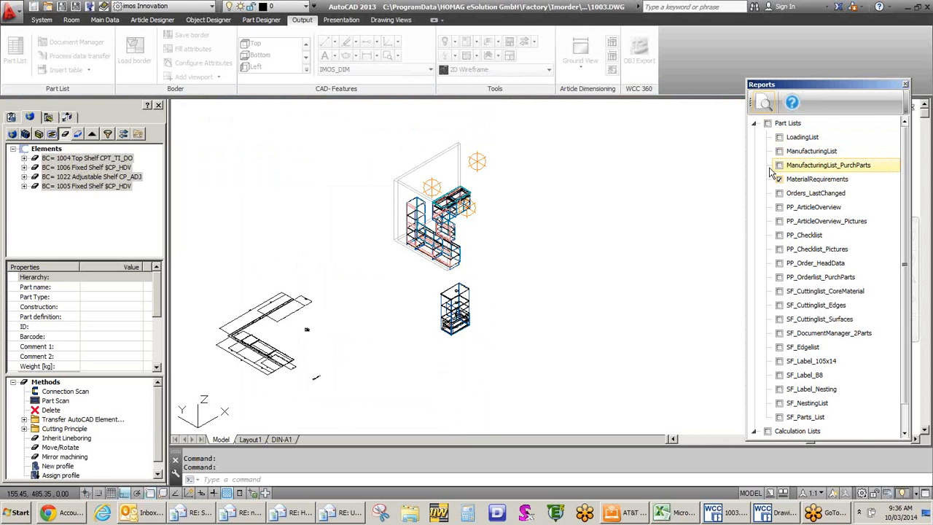
pyautogui.click(763, 108)
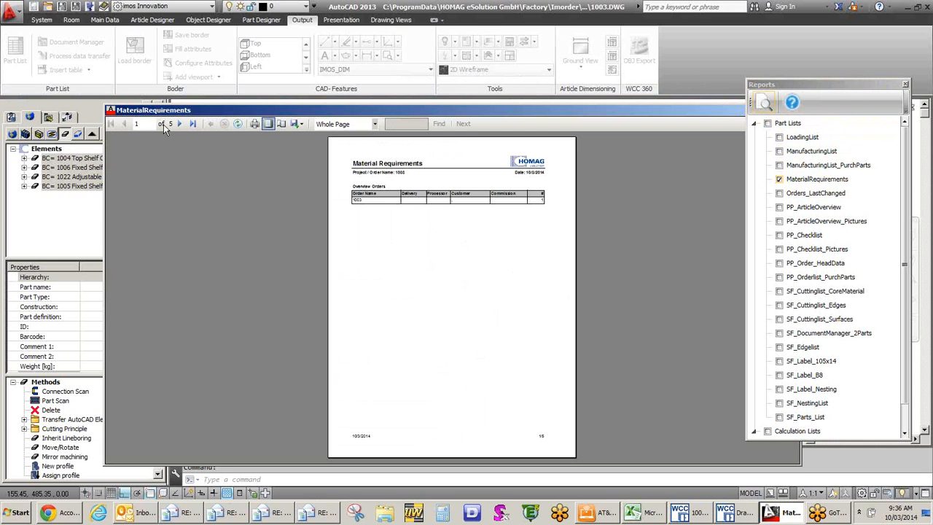
pyautogui.click(374, 124)
pyautogui.click(323, 165)
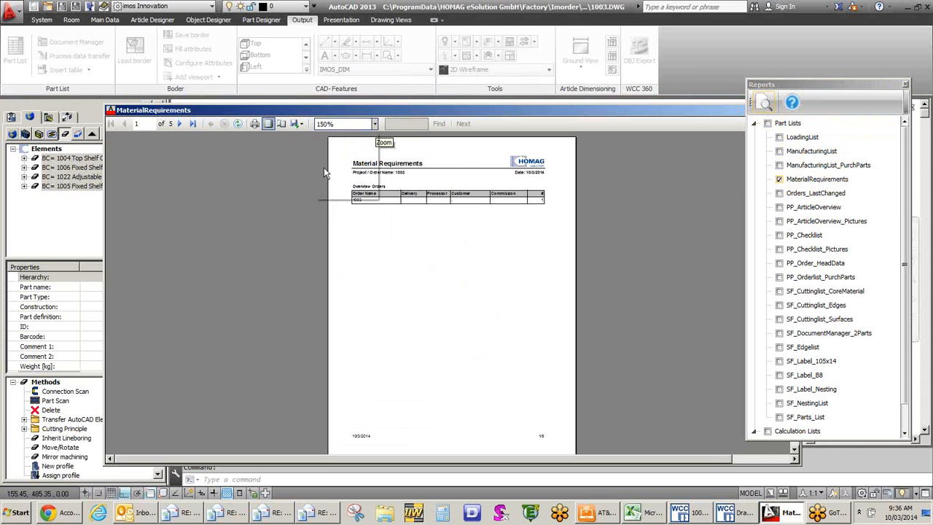
pyautogui.click(365, 124)
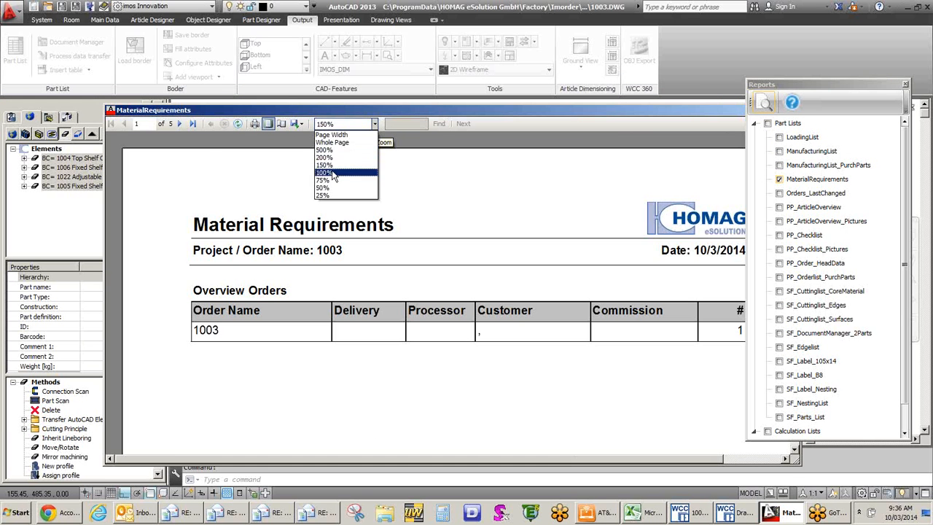
pyautogui.click(332, 170)
# - Page through the material requirements up to the Hardware page, and close the preview and the report selection
pyautogui.click(181, 124)
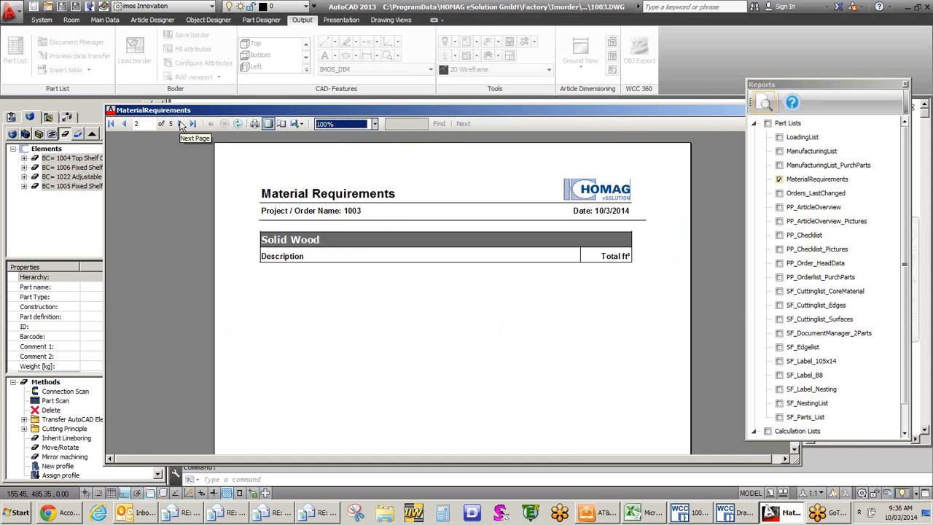
pyautogui.click(182, 124)
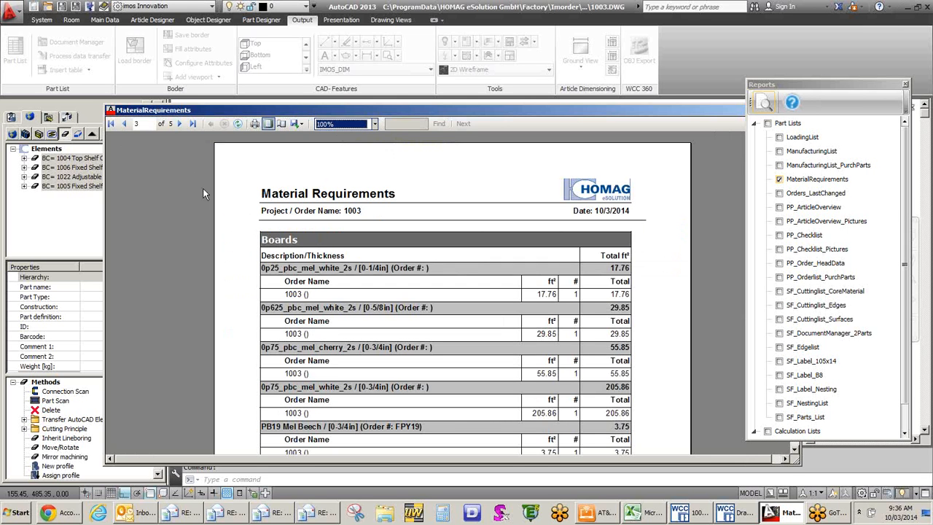
pyautogui.click(182, 124)
pyautogui.click(181, 123)
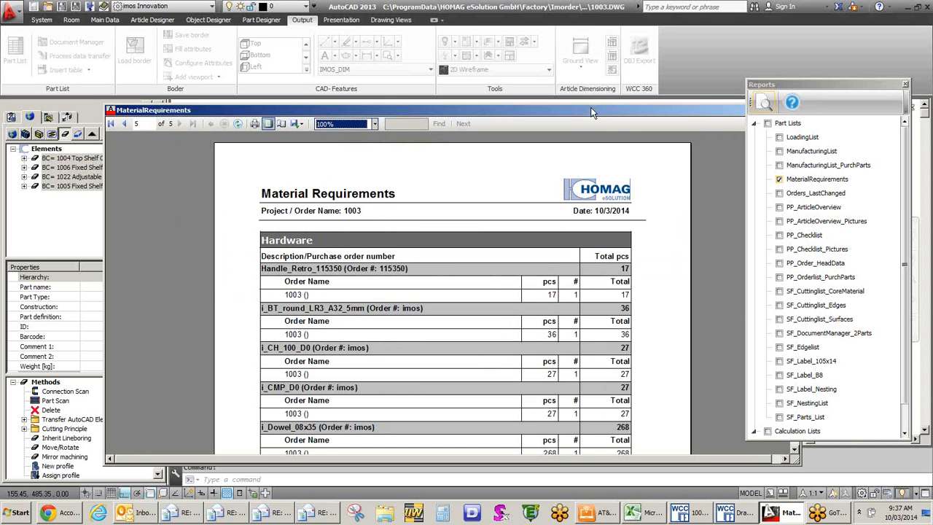
pyautogui.moveTo(592, 112); pyautogui.dragTo(465, 119)
pyautogui.click(670, 119)
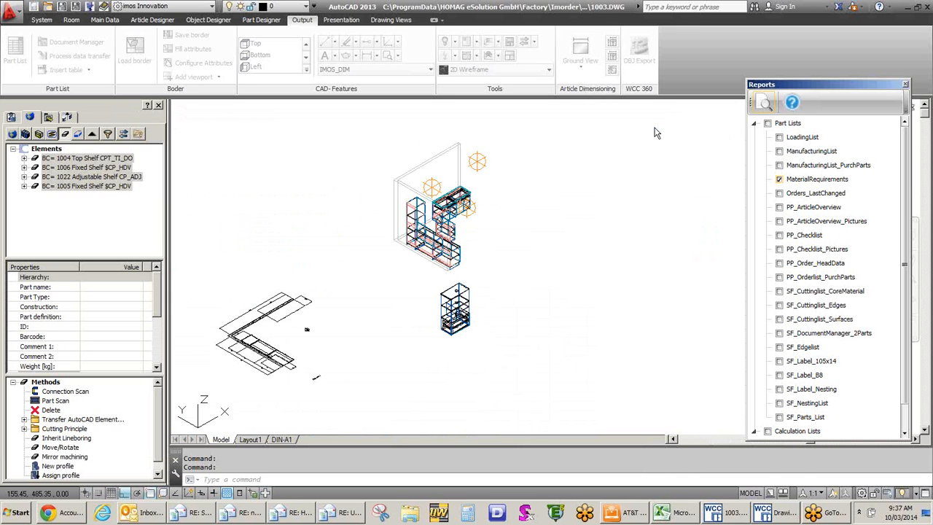
pyautogui.click(906, 85)
pyautogui.click(45, 21)
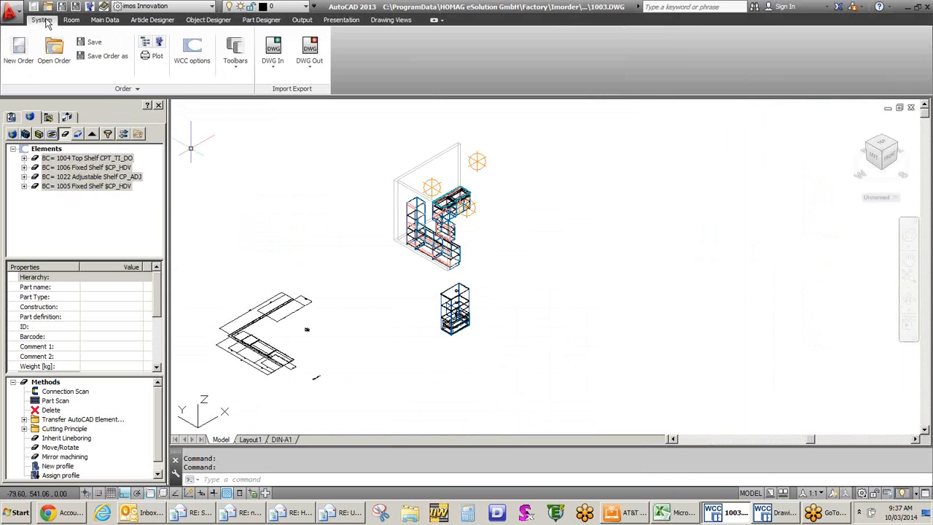
pyautogui.click(106, 56)
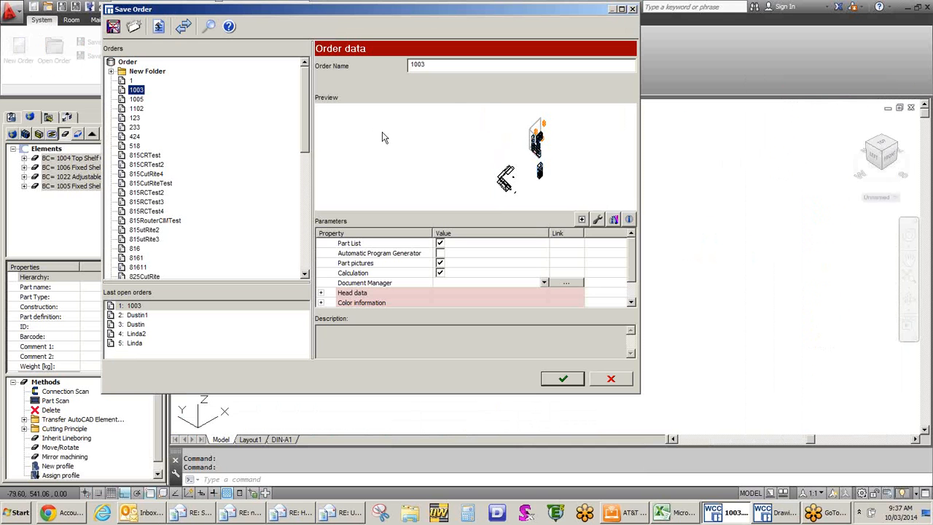
pyautogui.click(611, 378)
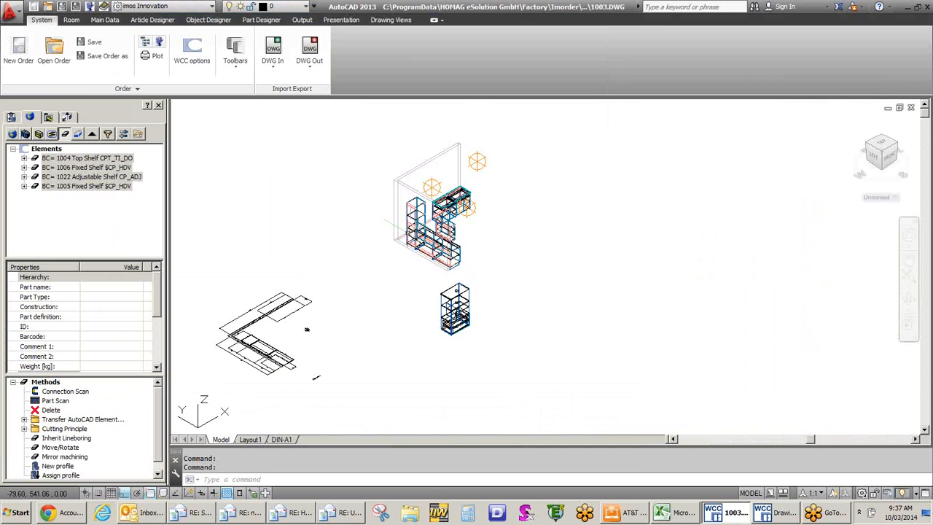
pyautogui.click(106, 20)
pyautogui.click(42, 21)
# - Preview the LoadingList report for order 1003, and close the preview and the report selection
pyautogui.click(305, 21)
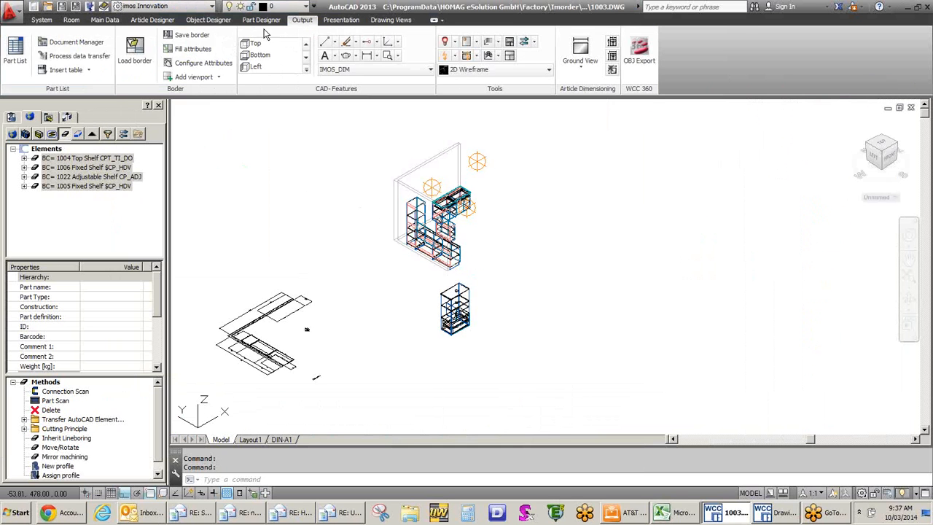
pyautogui.click(14, 51)
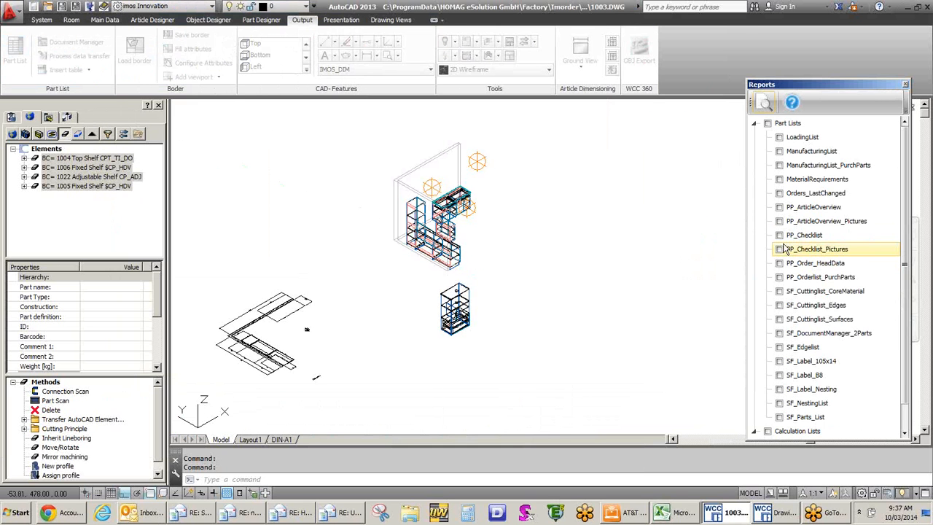
pyautogui.click(780, 137)
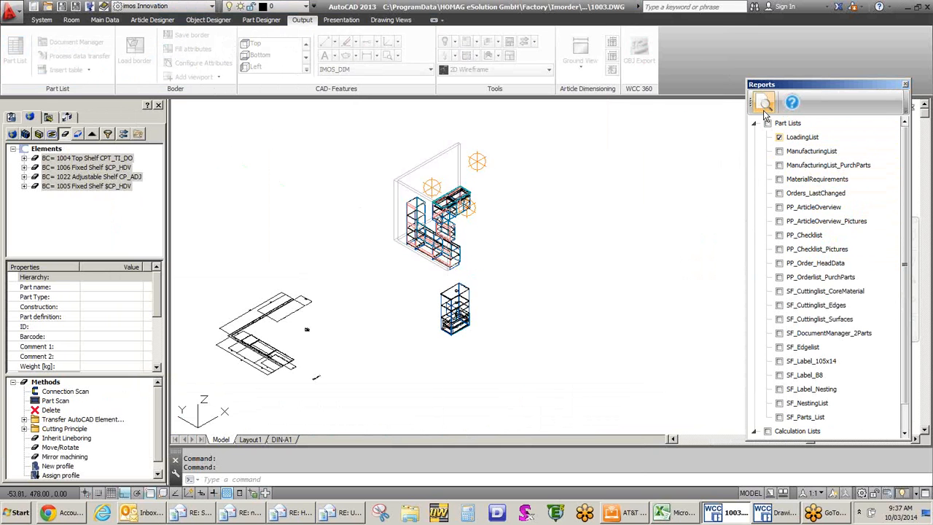
pyautogui.click(764, 110)
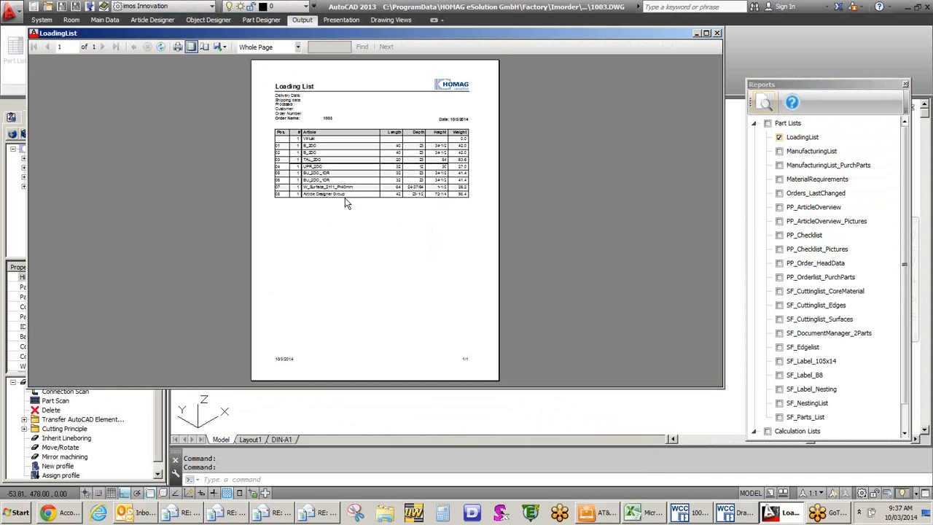
pyautogui.click(718, 33)
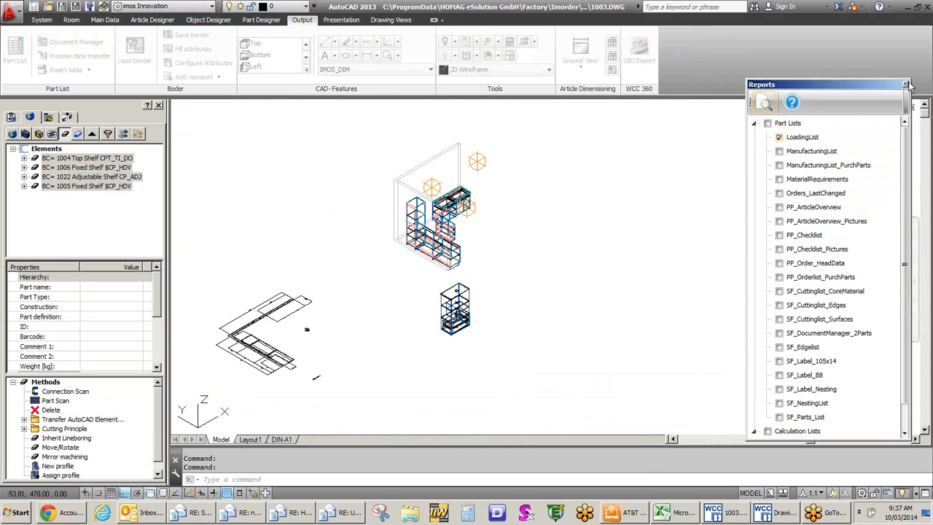
pyautogui.click(905, 84)
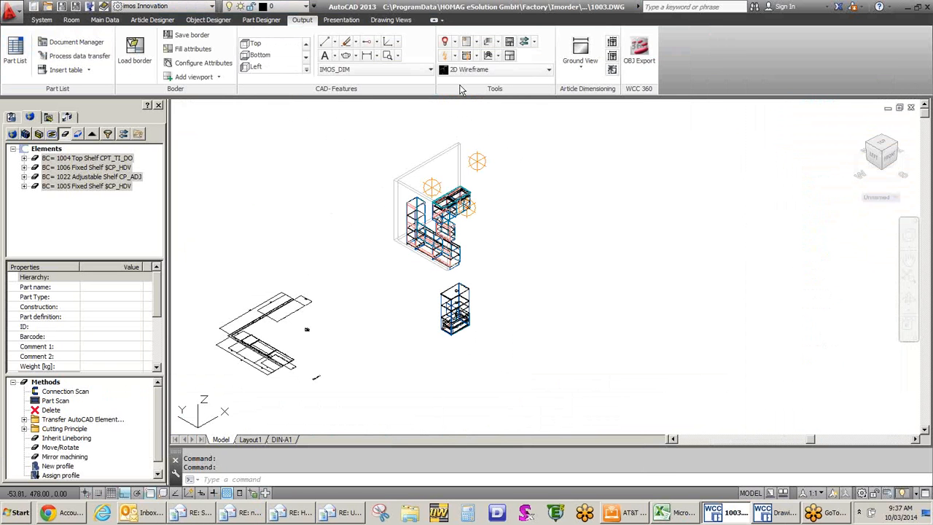
# - Save a copy of the order as 1003A with the Automatic Program Generator enabled
pyautogui.click(41, 19)
pyautogui.click(94, 55)
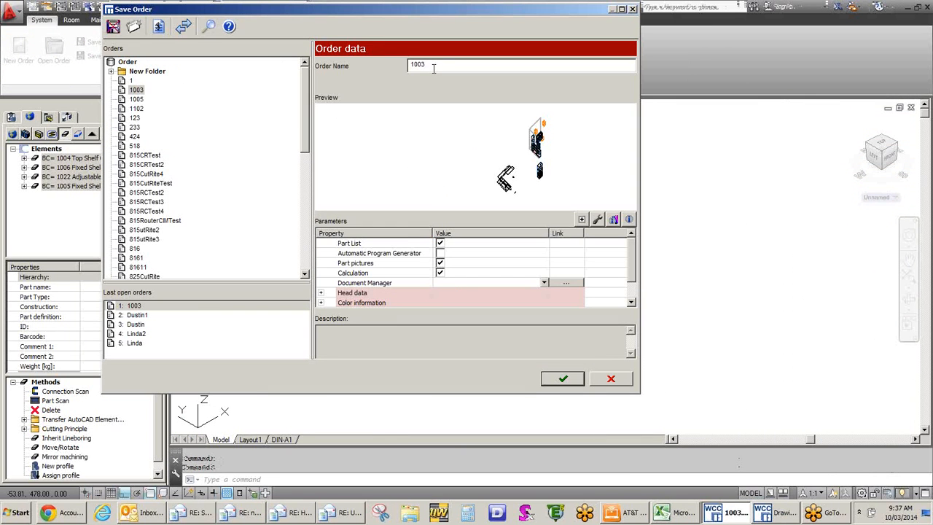
pyautogui.write('A')
pyautogui.click(443, 255)
pyautogui.click(563, 379)
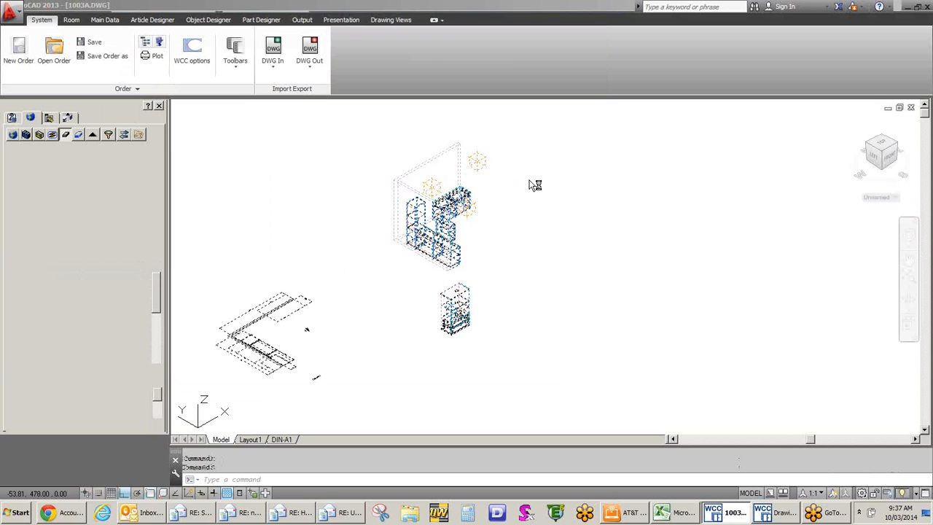
# - Generate the machine programs for order 1003A with the DXF2CutRite machine, and close CAMCenter
pyautogui.click(596, 182)
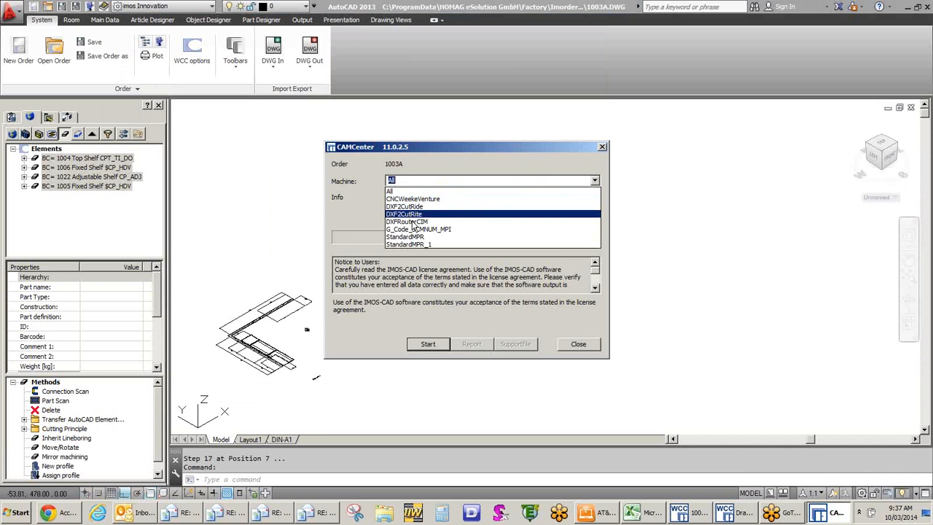
pyautogui.click(407, 213)
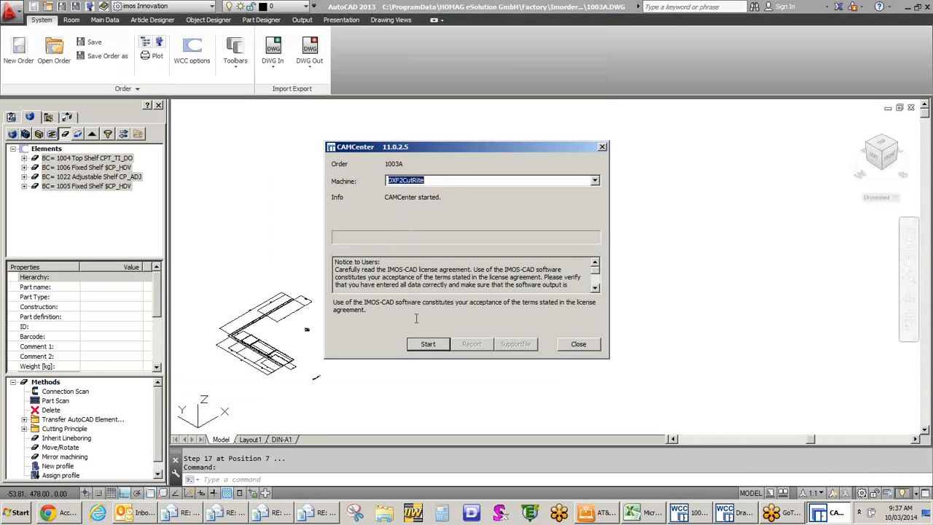
pyautogui.click(428, 343)
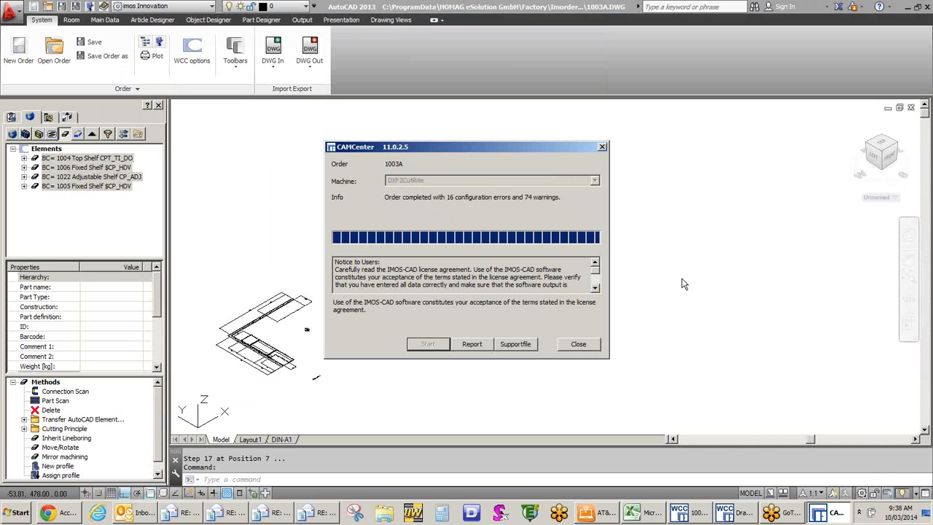
pyautogui.click(578, 345)
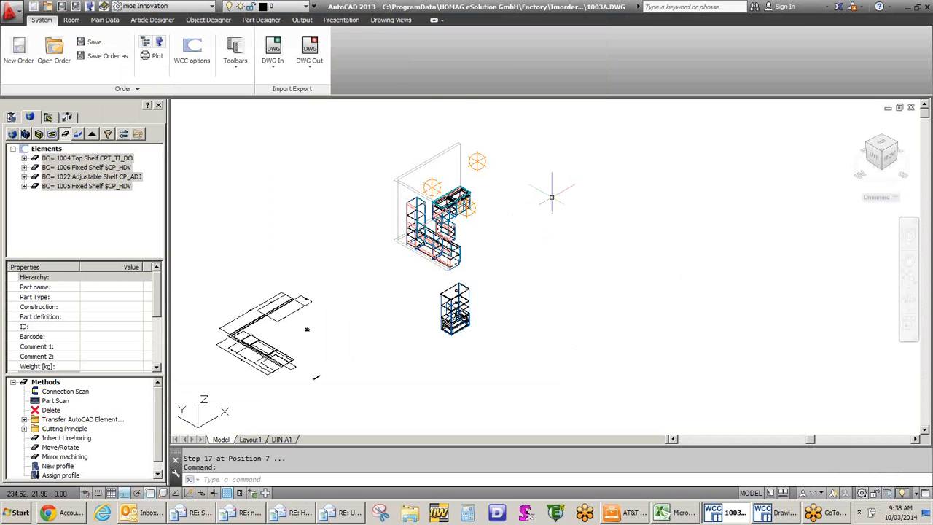
# - Run the process data transfer for order 1003A
pyautogui.click(302, 20)
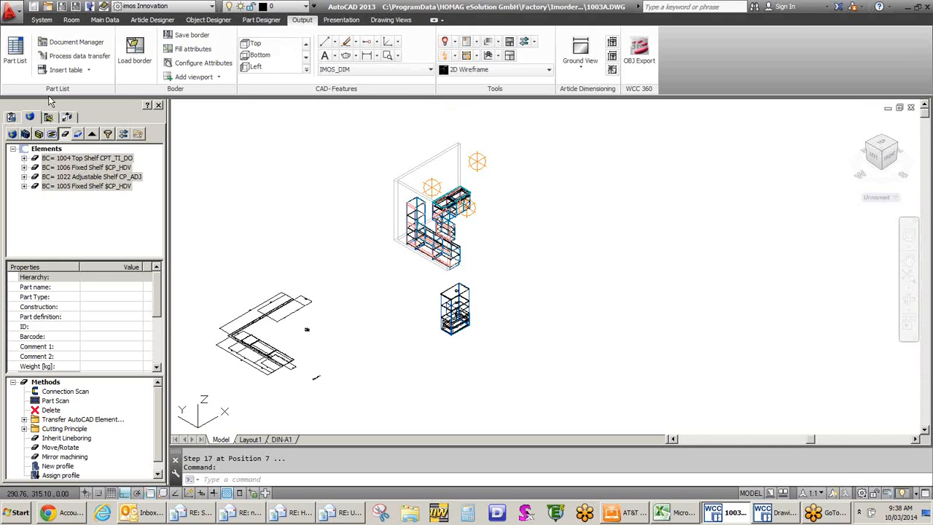
pyautogui.click(82, 58)
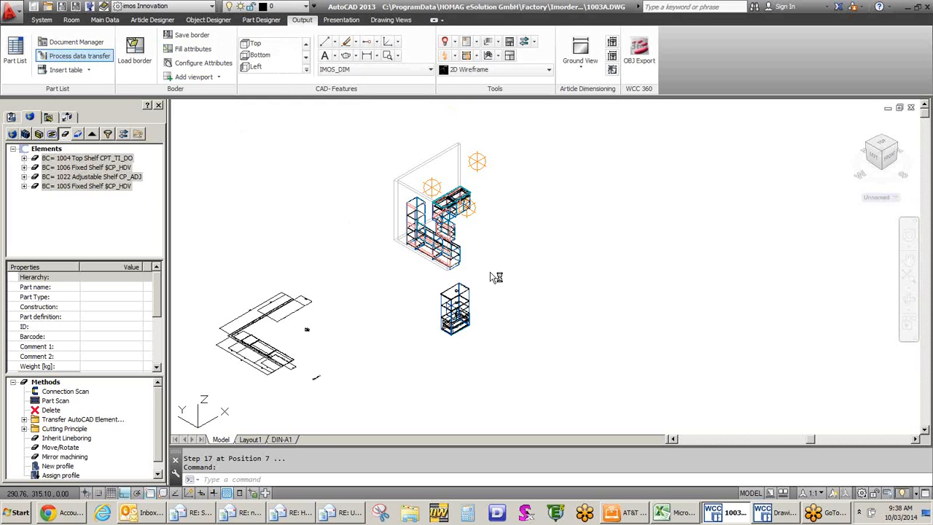
pyautogui.click(549, 296)
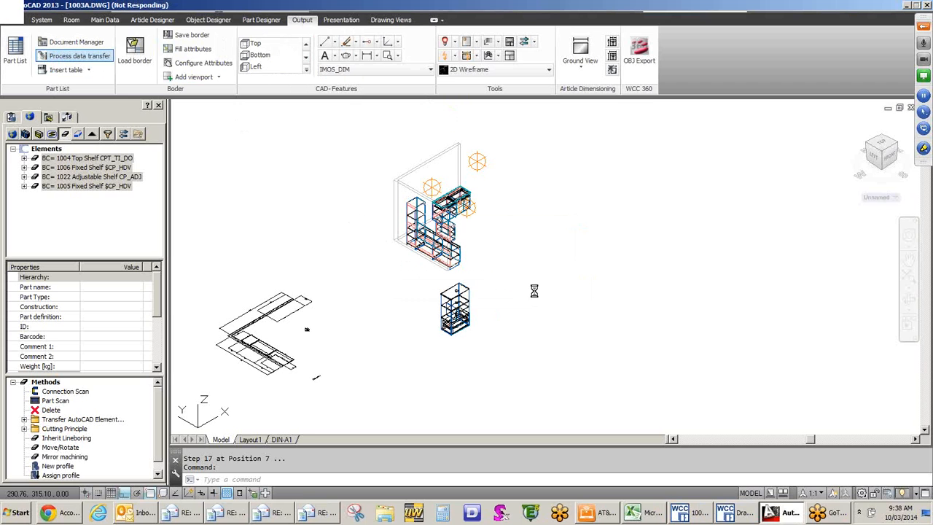
# - Switch to Cut Rite and import the 1003A.PNX part file using the WCC-PNX import parameters
pyautogui.click(908, 8)
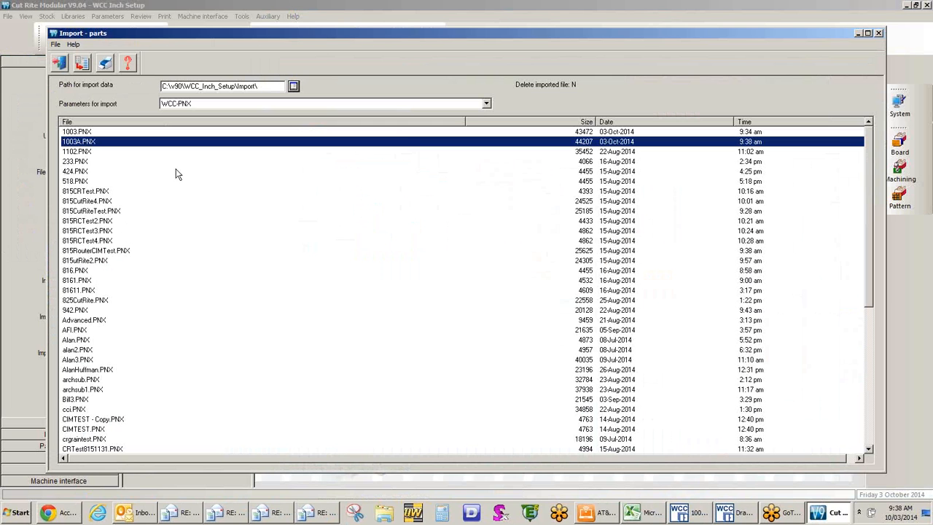
pyautogui.click(81, 66)
pyautogui.click(448, 279)
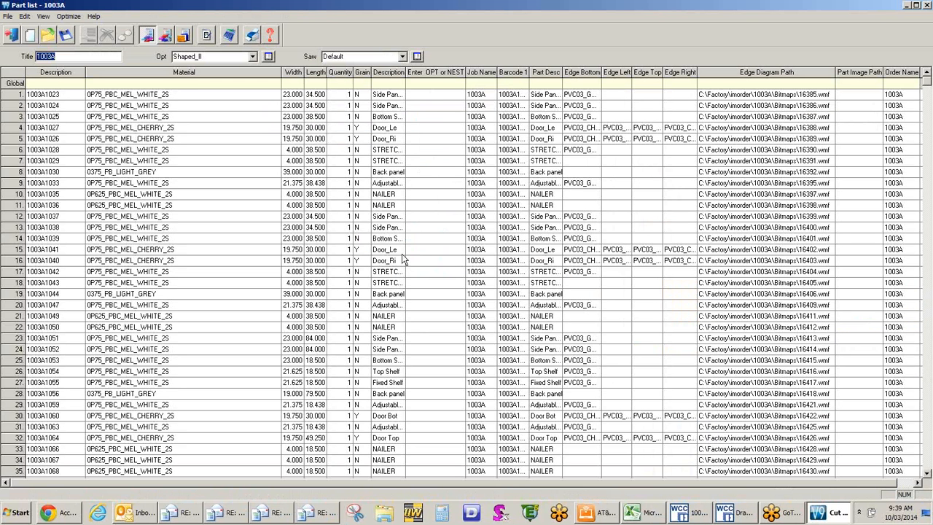
# - Try to optimize the imported 1003A part list with the Shaped_II optimizing parameters, and leave the optimization window
pyautogui.click(227, 34)
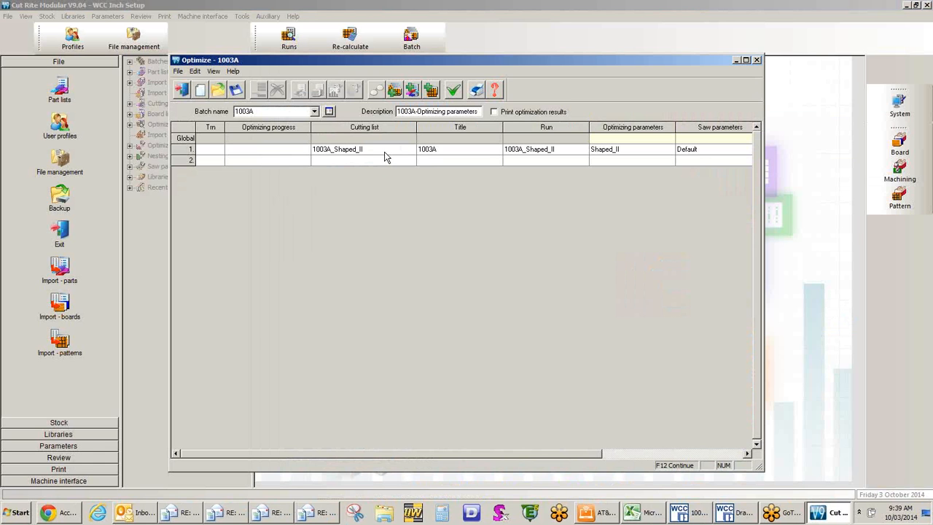
pyautogui.click(453, 90)
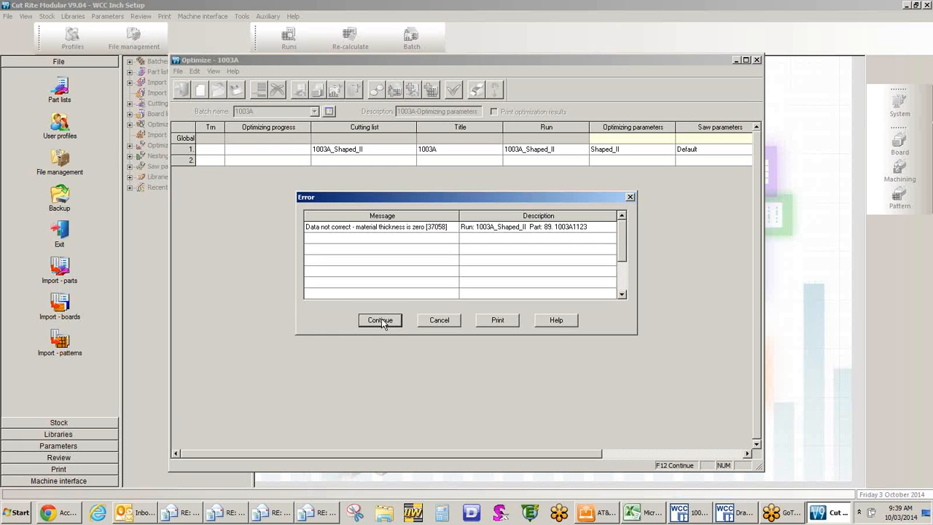
pyautogui.click(380, 321)
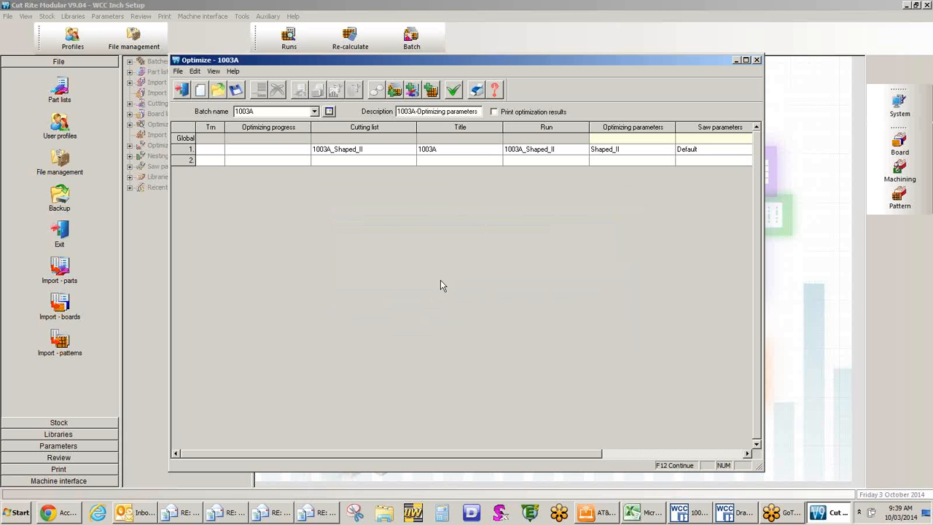
pyautogui.click(455, 90)
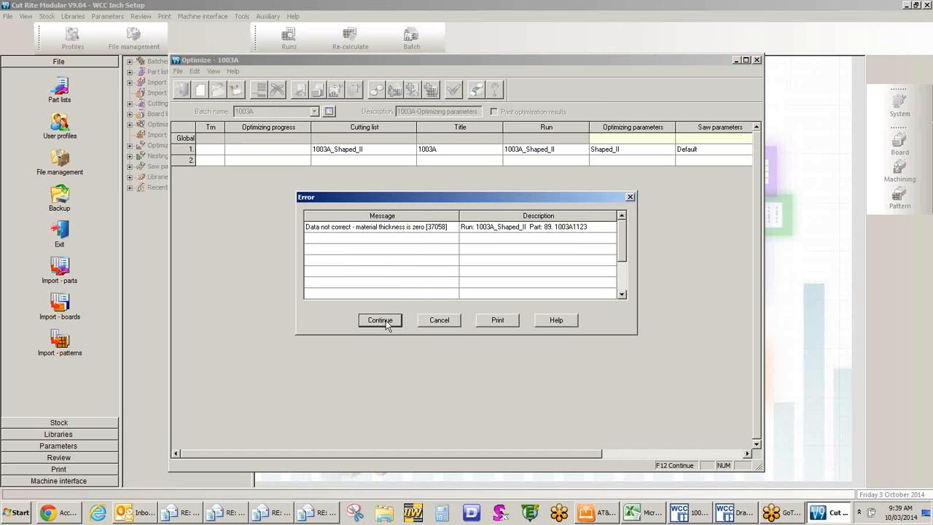
pyautogui.click(439, 322)
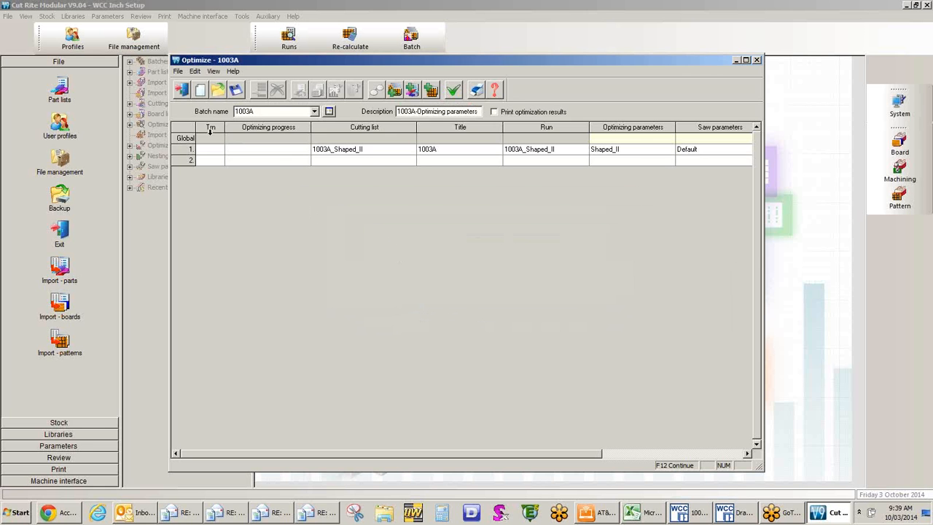
pyautogui.click(181, 90)
# - Open the 1003A_Shaped_II board list and review its materials and thicknesses
pyautogui.click(129, 115)
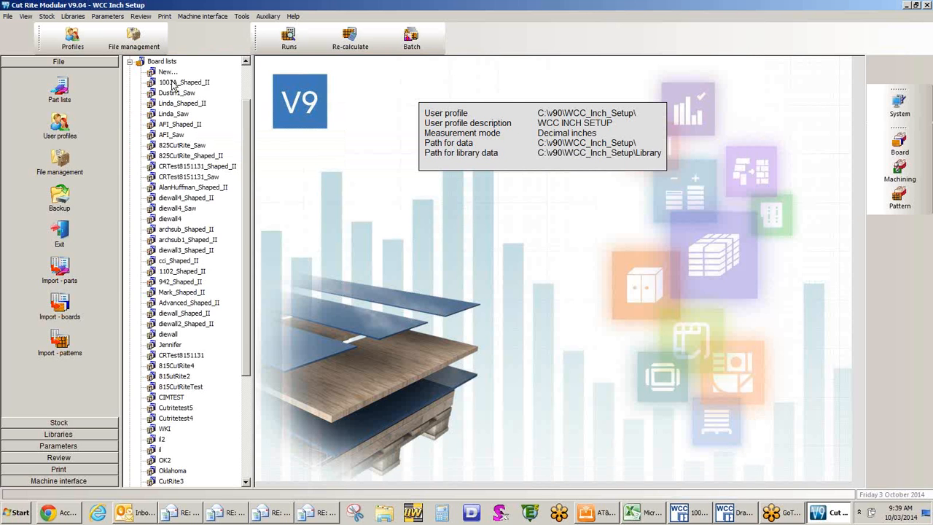
pyautogui.click(173, 83)
pyautogui.doubleClick(172, 84)
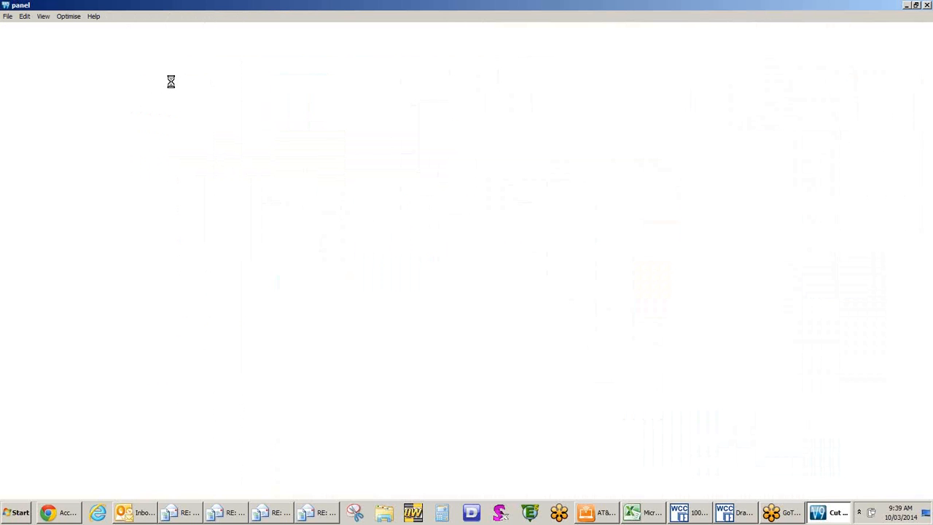
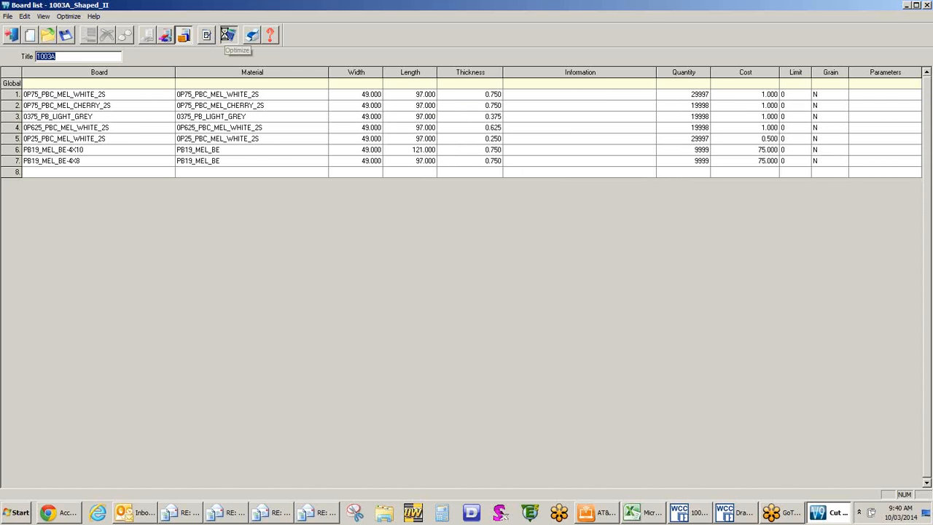
# - Try to run the optimization from the 1003A_Shaped_II board list, and close the optimization window
pyautogui.click(226, 33)
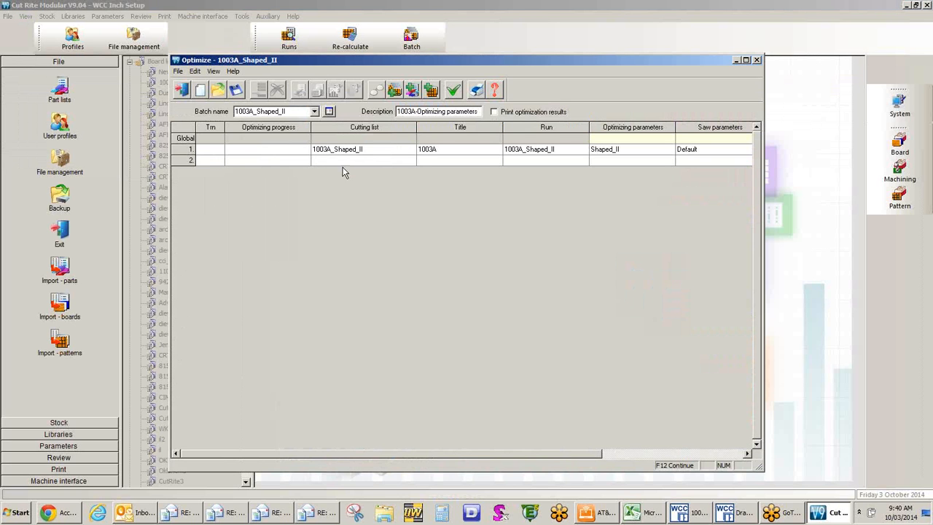
pyautogui.click(453, 91)
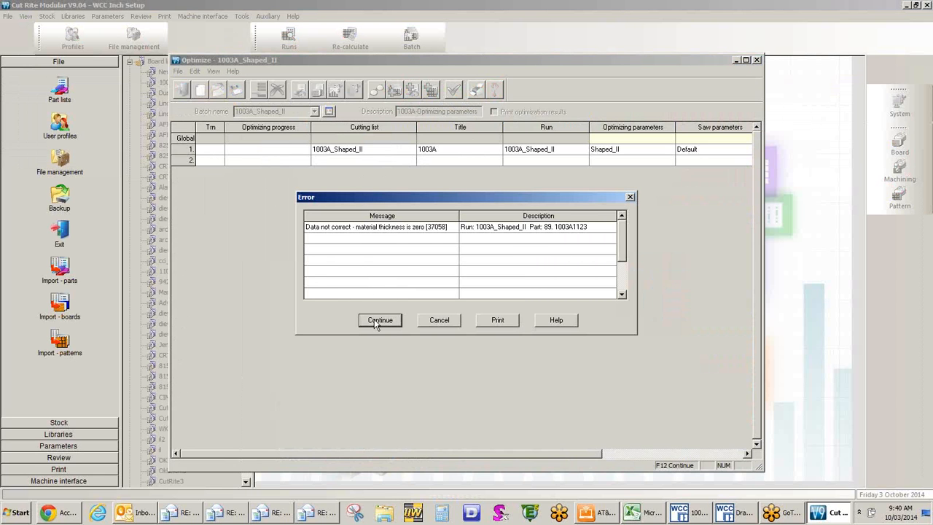
pyautogui.click(387, 228)
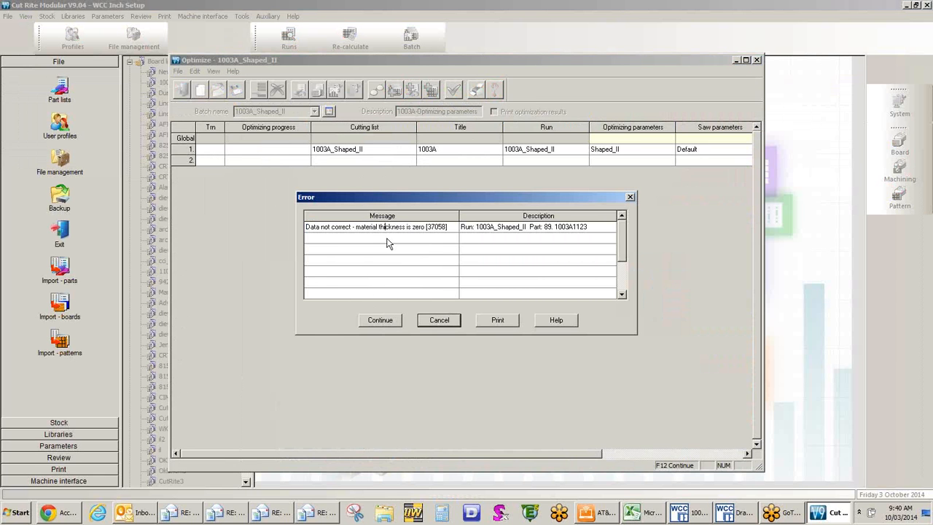
pyautogui.click(446, 324)
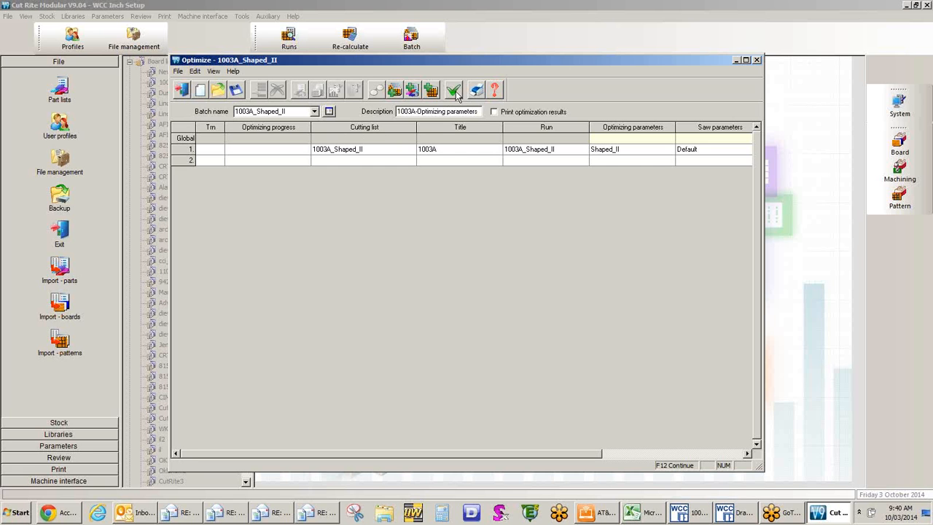
pyautogui.click(452, 90)
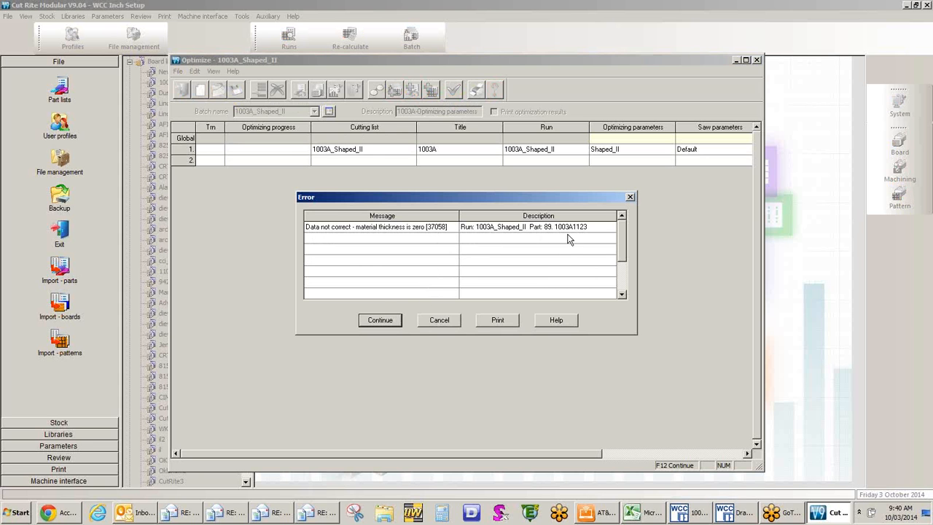
pyautogui.click(438, 319)
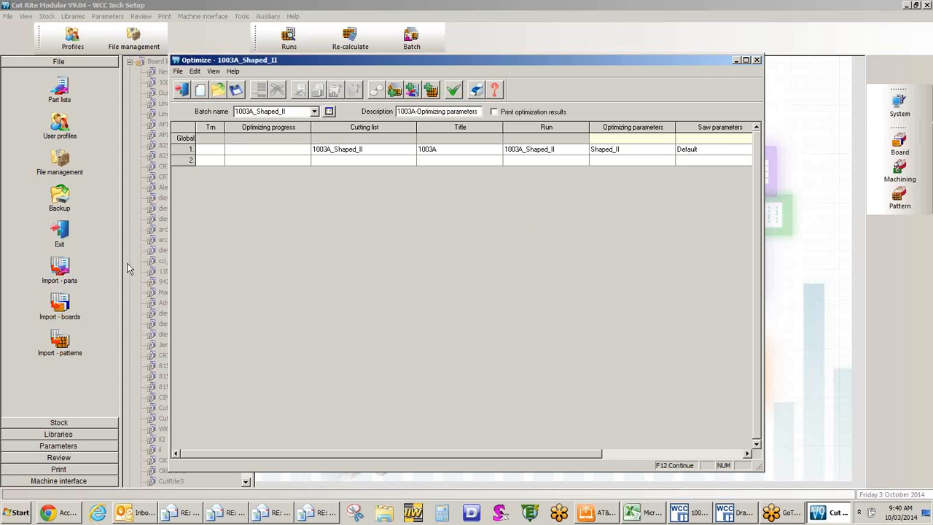
pyautogui.click(757, 61)
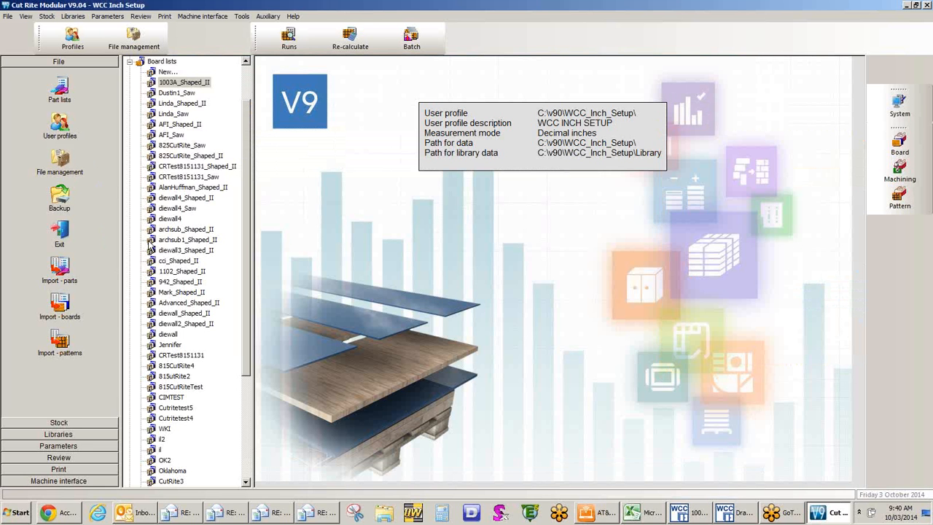
# - Collapse the board lists, open the board library and look through its stock board materials
pyautogui.click(246, 249)
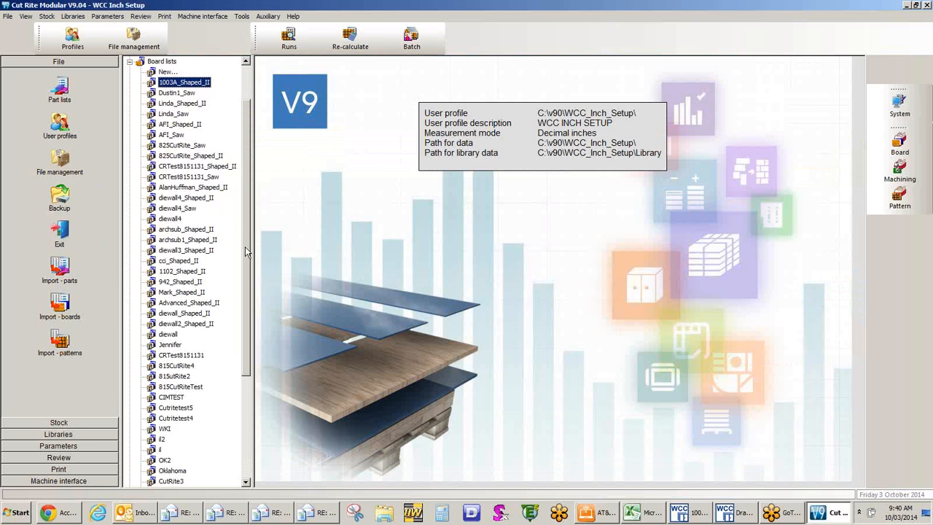
pyautogui.scroll(2, 245, 246)
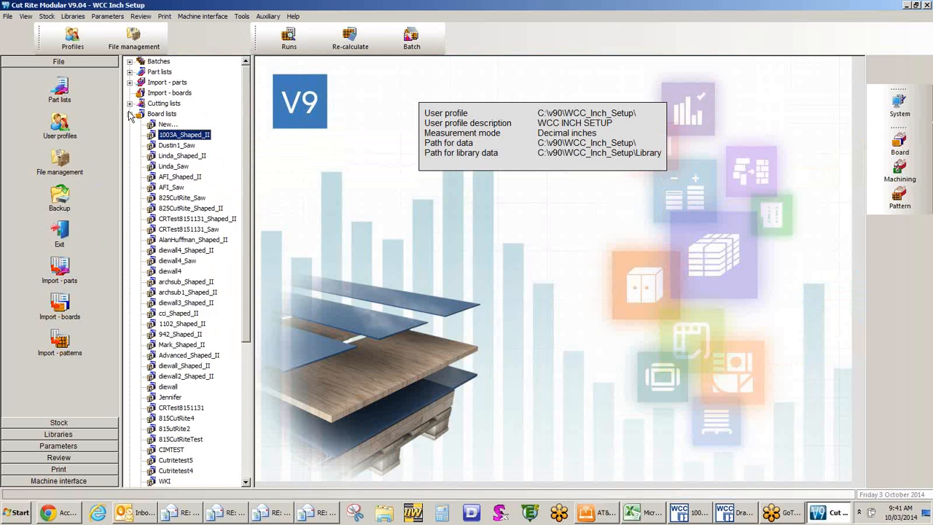
pyautogui.click(130, 115)
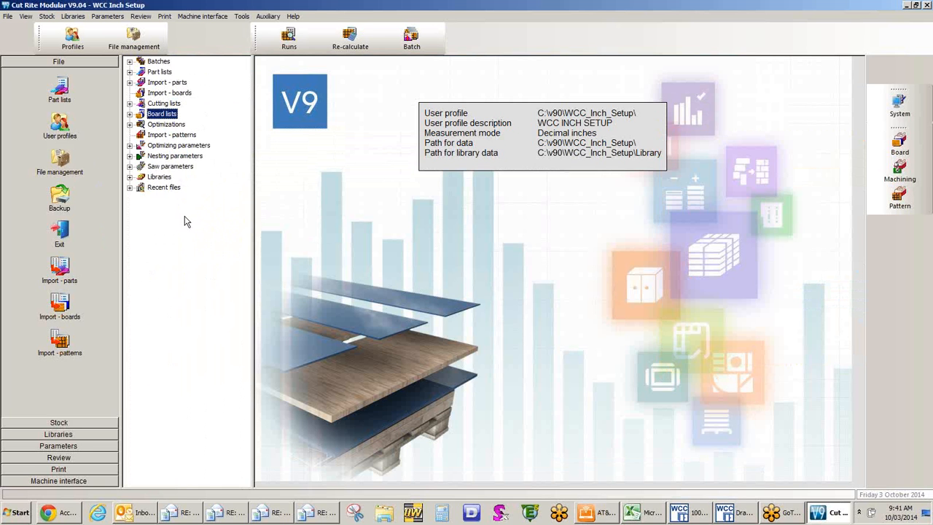
pyautogui.click(161, 178)
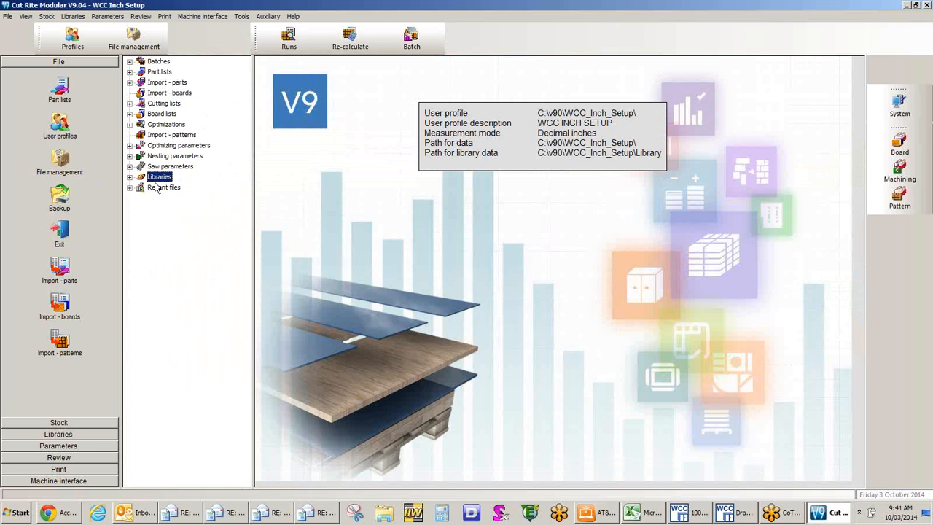
pyautogui.click(129, 177)
pyautogui.click(170, 188)
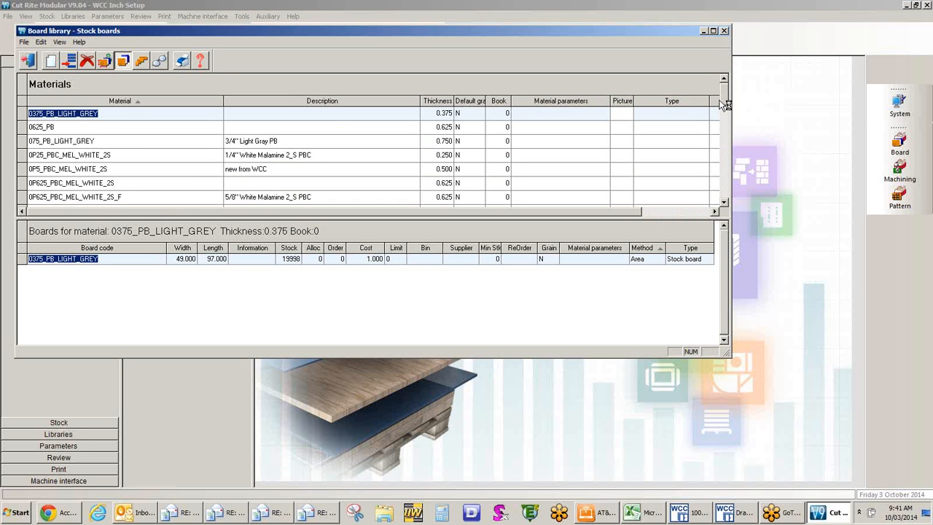
pyautogui.moveTo(724, 105); pyautogui.dragTo(761, 211)
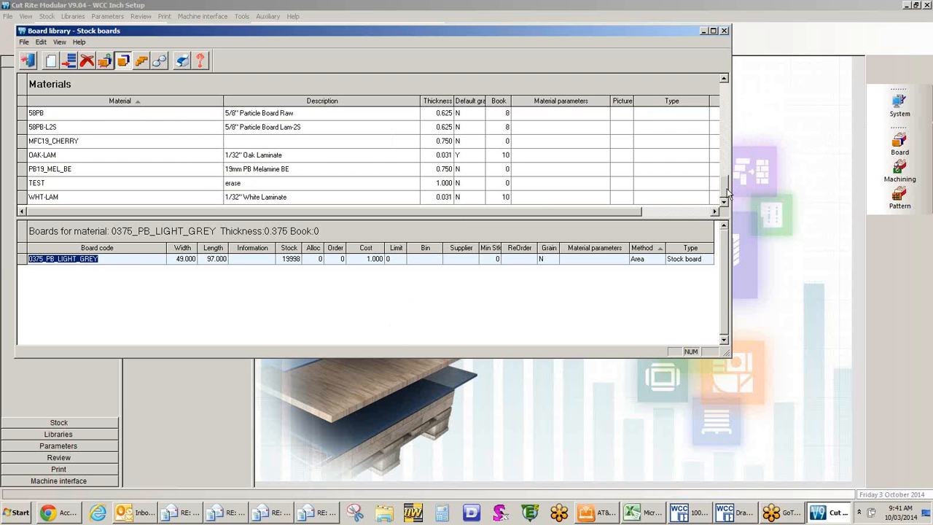
pyautogui.moveTo(727, 190); pyautogui.dragTo(724, 171)
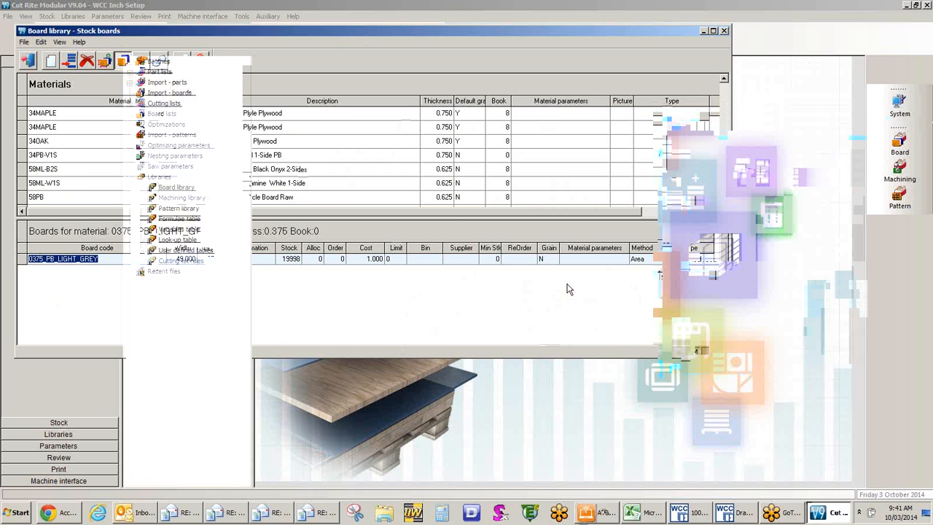
# - Import the Linda.PNX part file using the WCC-PNX import parameters, replacing all existing data
pyautogui.click(9, 17)
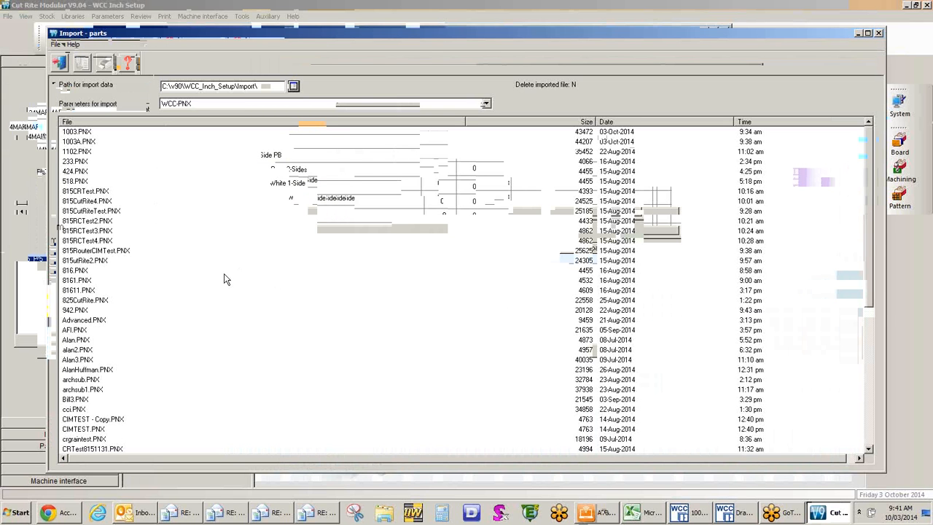
pyautogui.click(247, 353)
pyautogui.scroll(-8, 247, 359)
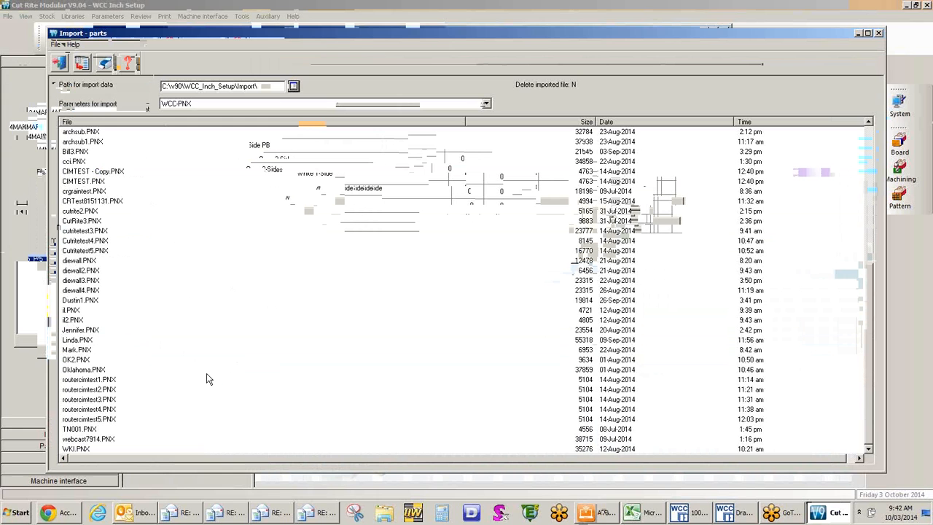
pyautogui.click(125, 341)
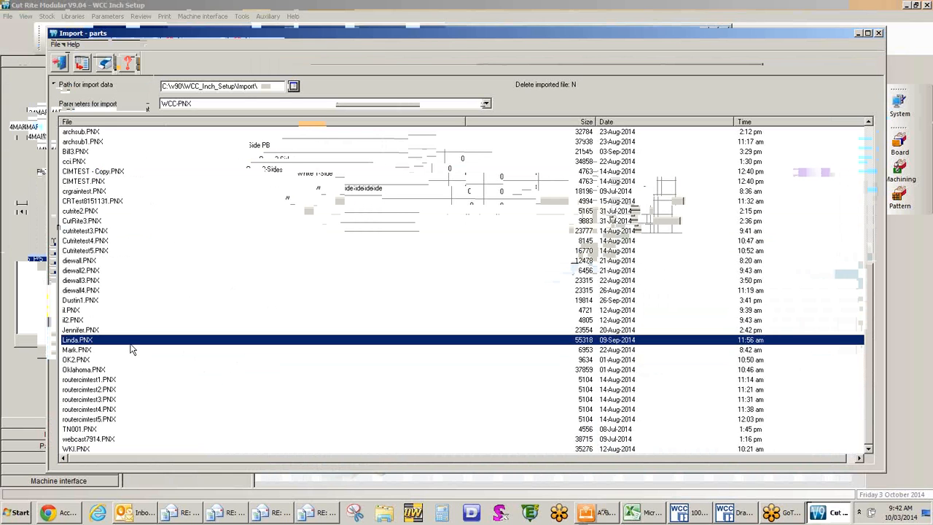
pyautogui.scroll(2, 168, 312)
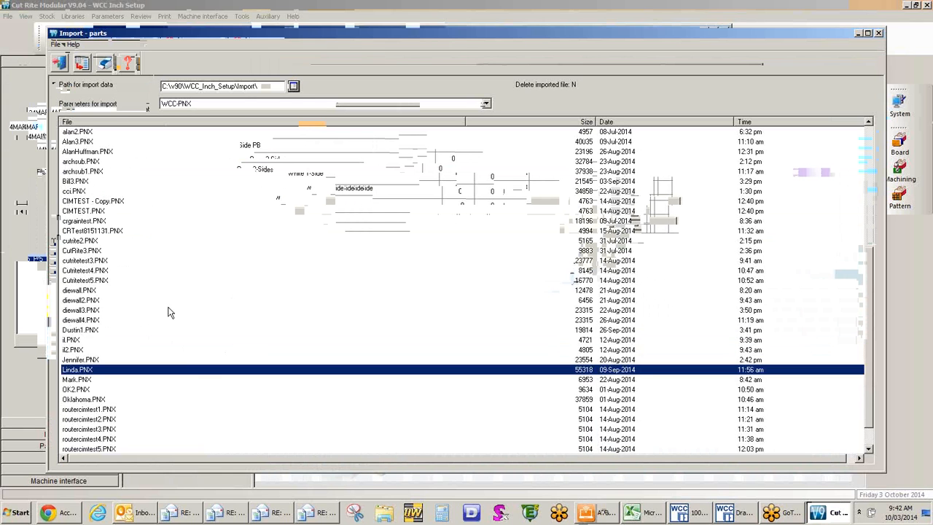
pyautogui.click(82, 63)
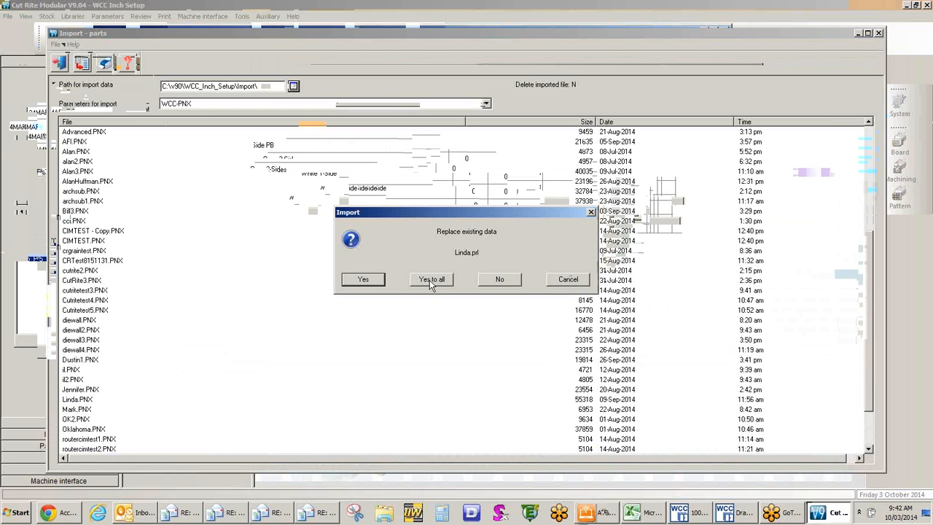
pyautogui.click(431, 280)
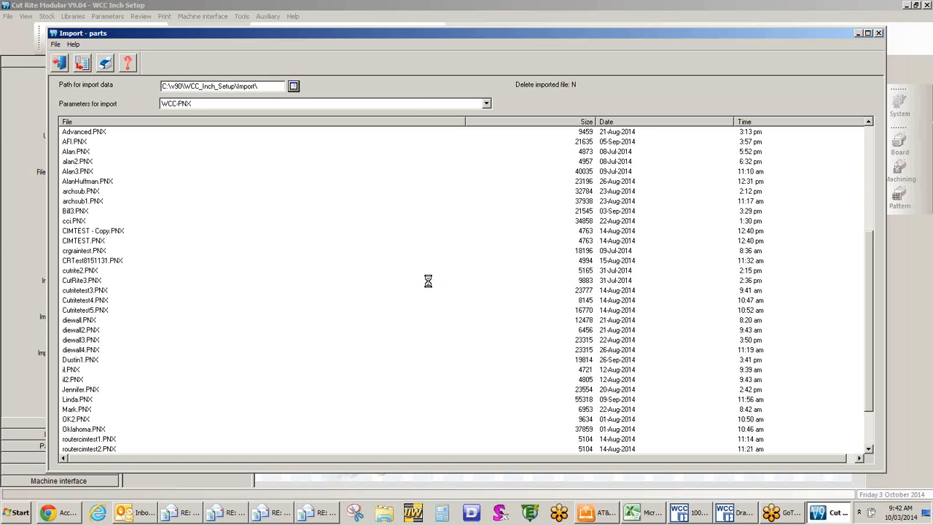
# - Optimize the imported Linda part list with the Shaped_II optimizing parameters and the Default saw parameters
pyautogui.click(436, 285)
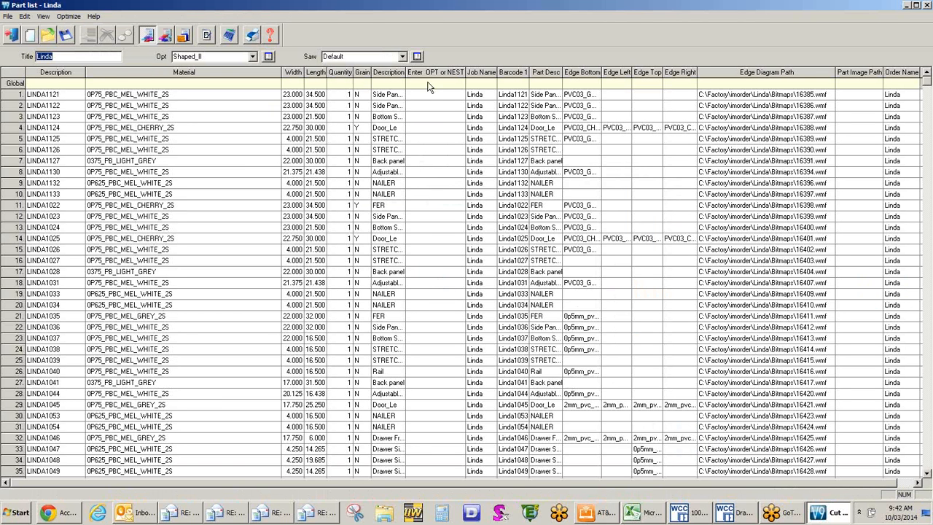
pyautogui.click(429, 83)
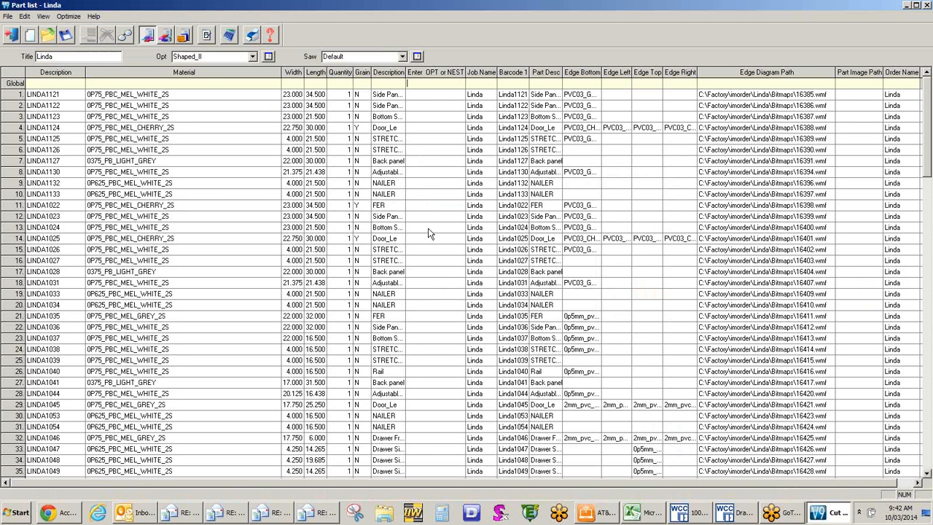
pyautogui.click(224, 35)
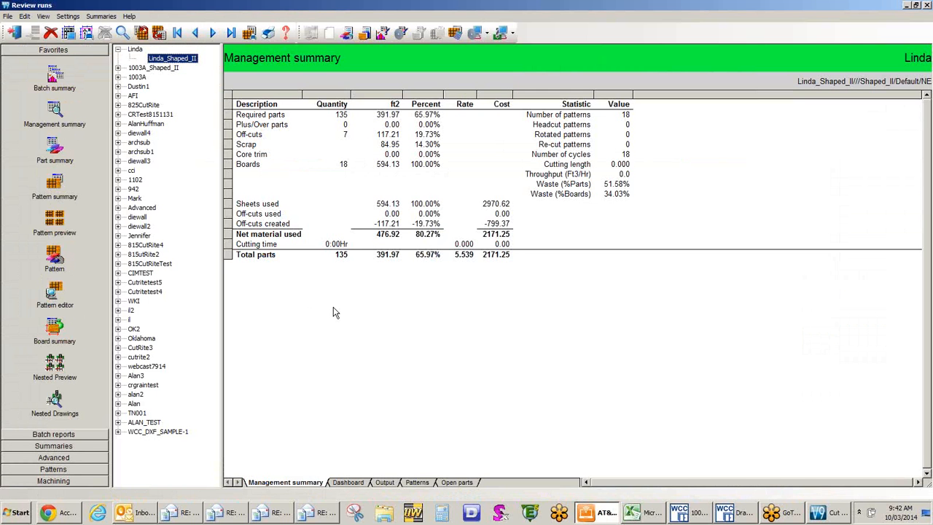
# - Review the Linda_Shaped_II run's dashboard, output, patterns and open parts charts, and return to the management summary
pyautogui.click(347, 484)
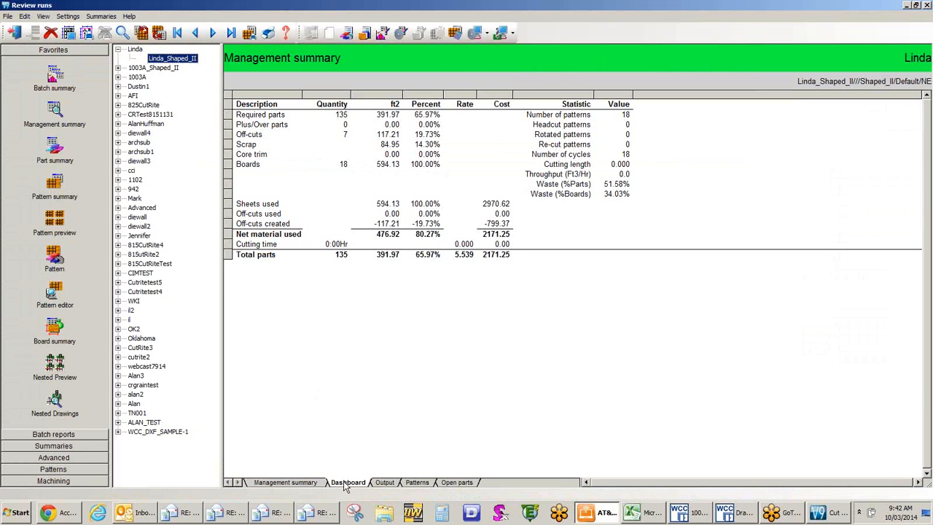
pyautogui.click(382, 483)
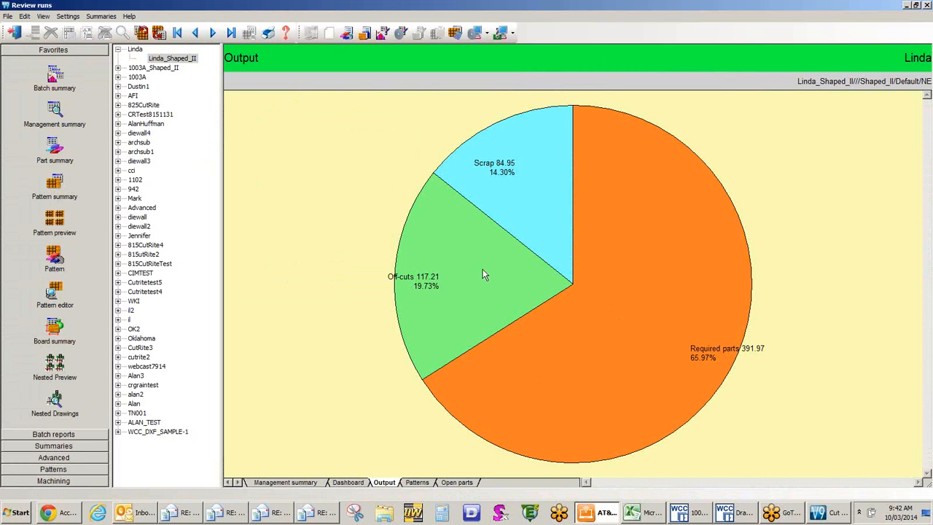
pyautogui.click(417, 481)
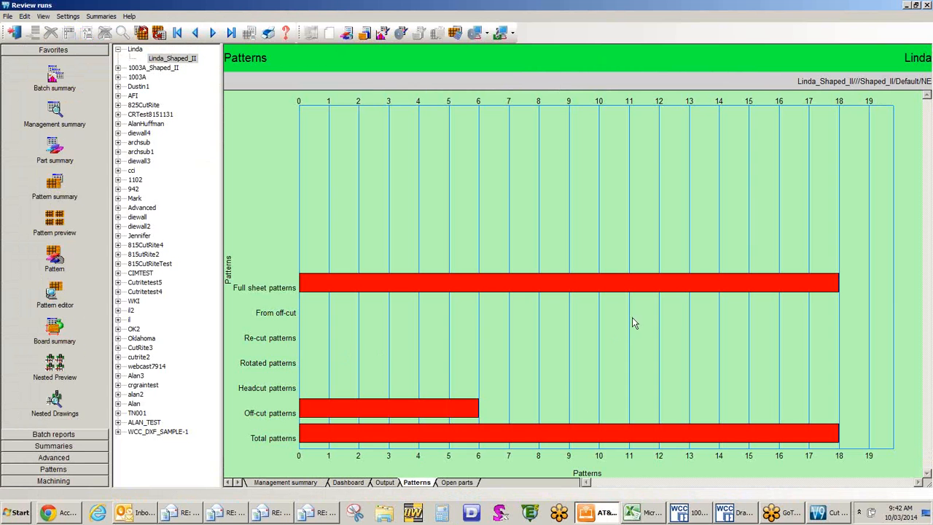
pyautogui.click(461, 485)
pyautogui.click(277, 484)
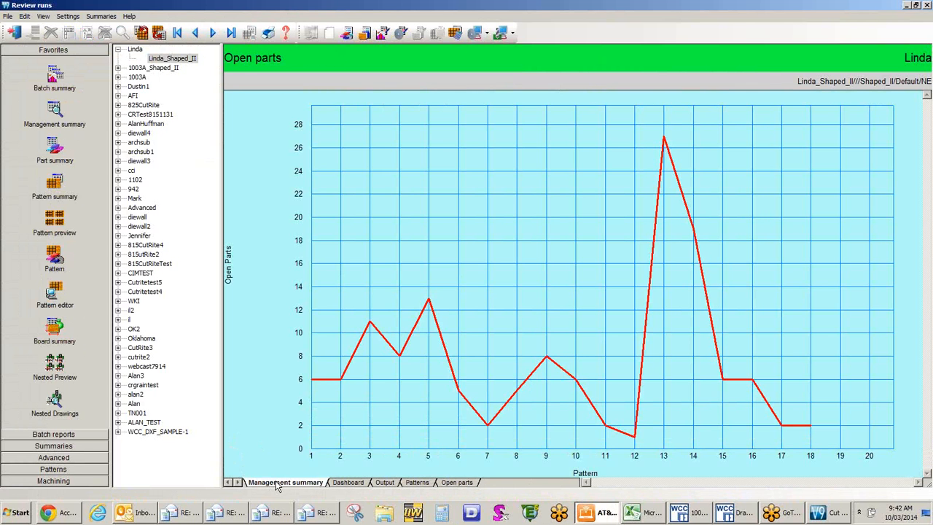
# - Look through the run's nested pattern previews and examine patterns 1 and 5 in detail
pyautogui.click(52, 222)
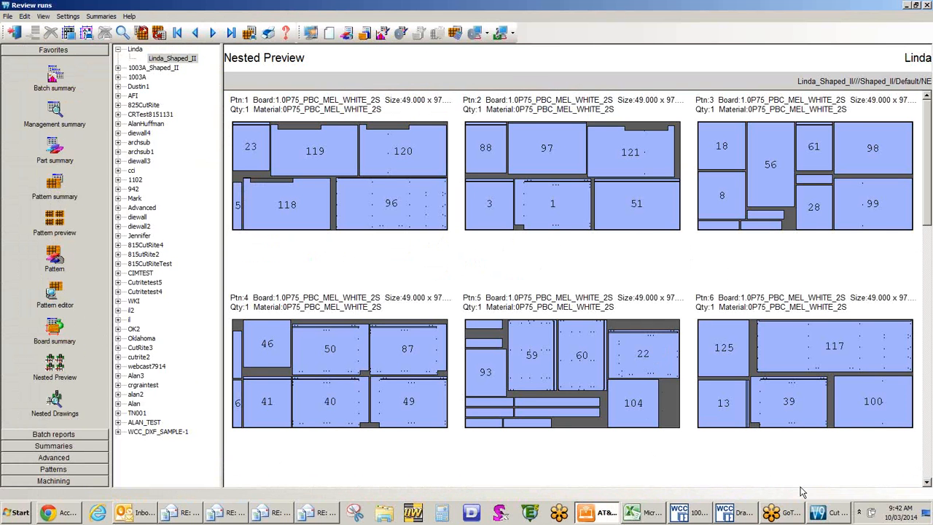
pyautogui.click(928, 442)
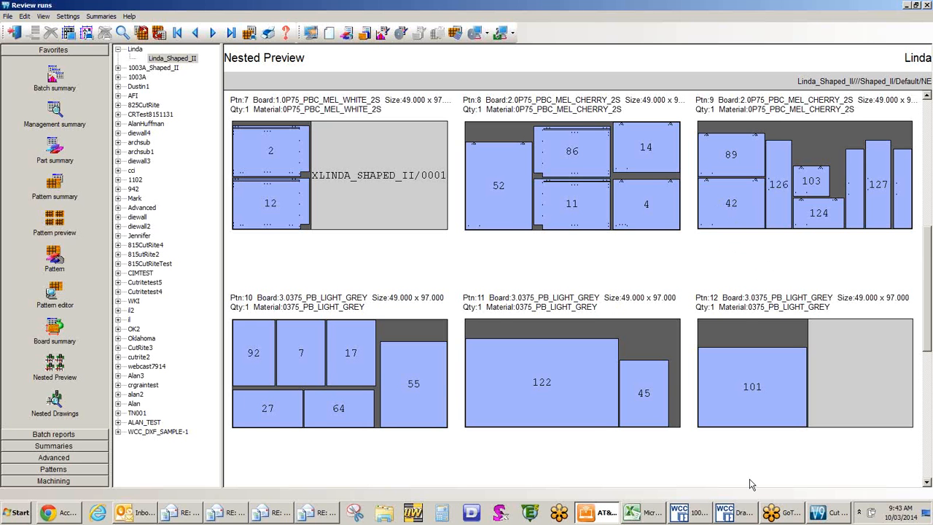
pyautogui.scroll(5, 350, 161)
pyautogui.click(349, 155)
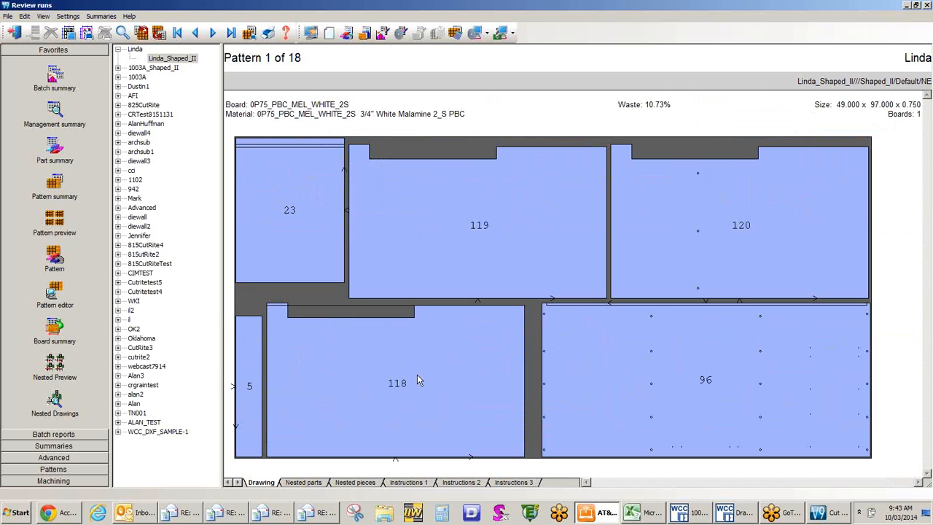
pyautogui.click(54, 219)
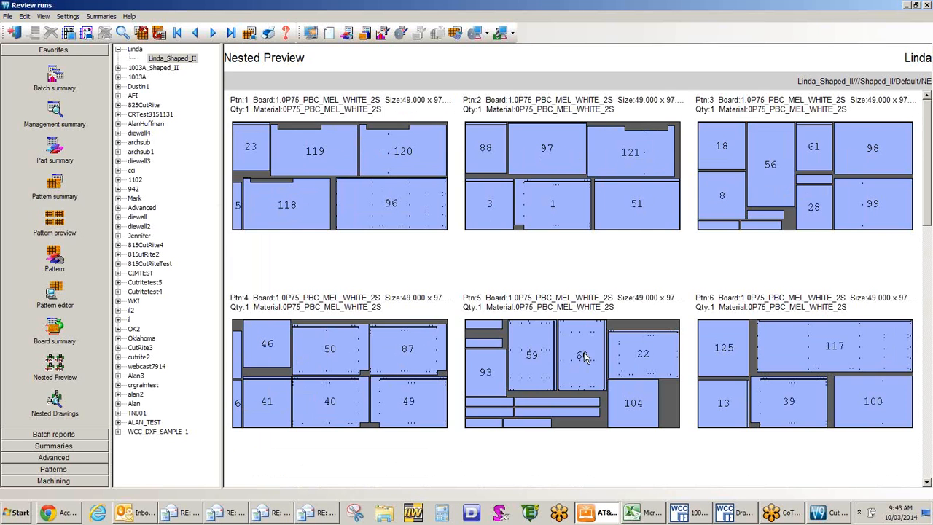
pyautogui.click(583, 357)
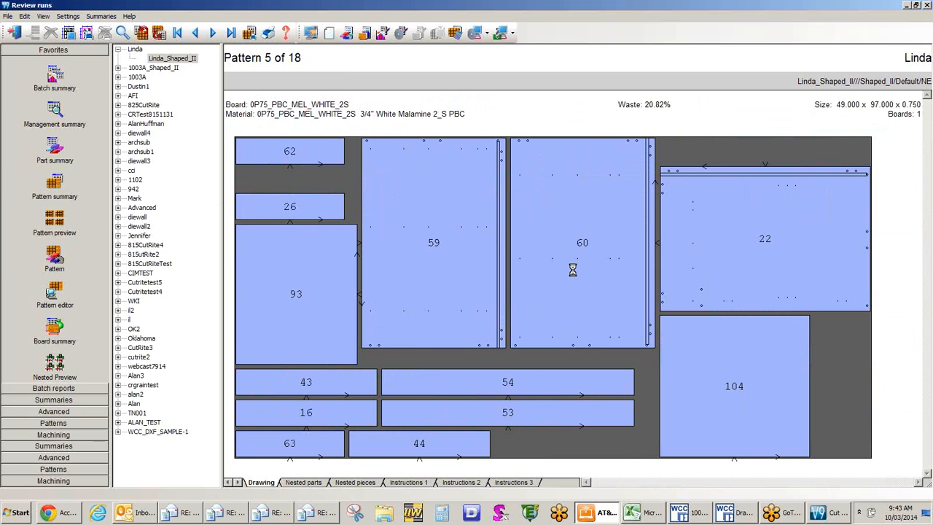
# - Inspect pattern 5 in the machining view, select the borders of parts 26 and 62, and leave the view
pyautogui.press('Escape')
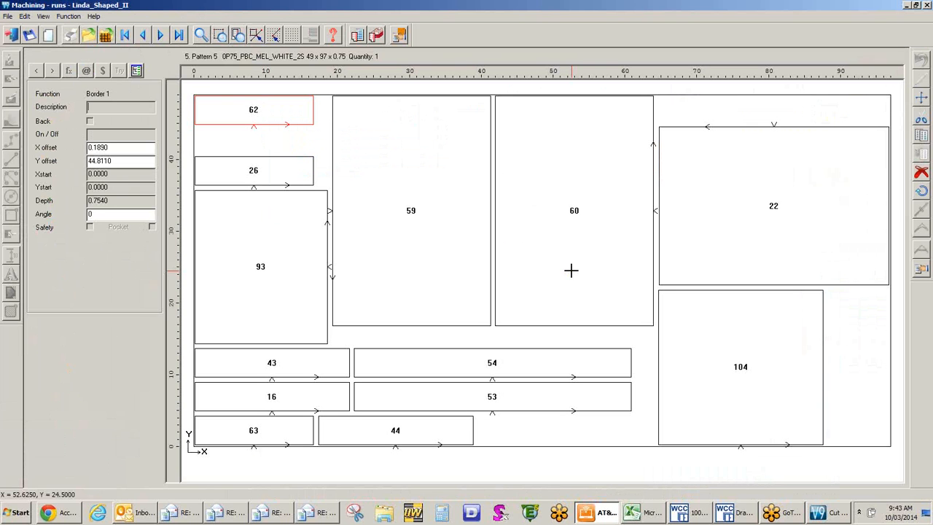
pyautogui.click(253, 142)
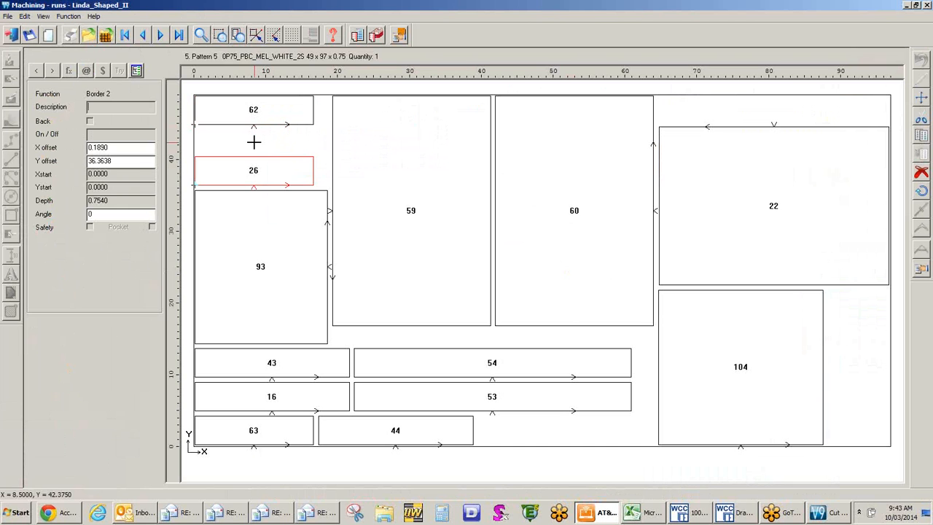
pyautogui.click(255, 131)
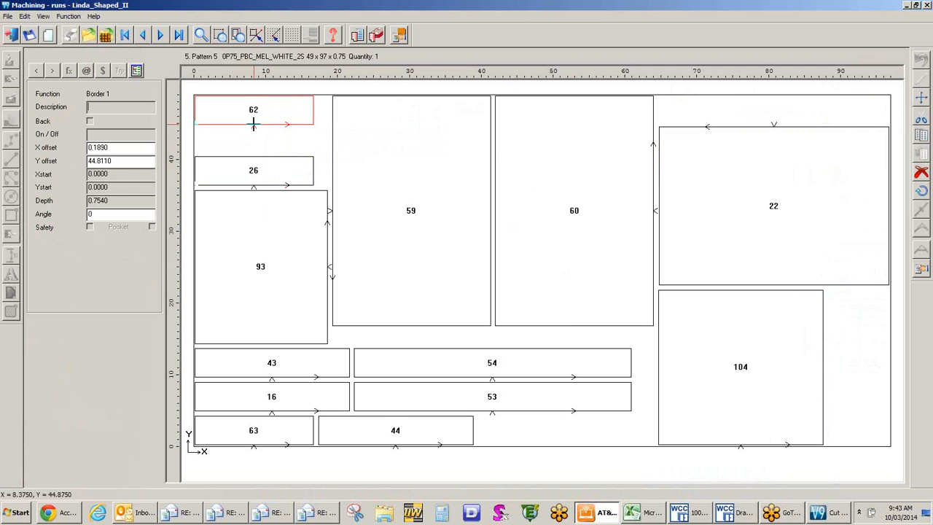
pyautogui.click(11, 36)
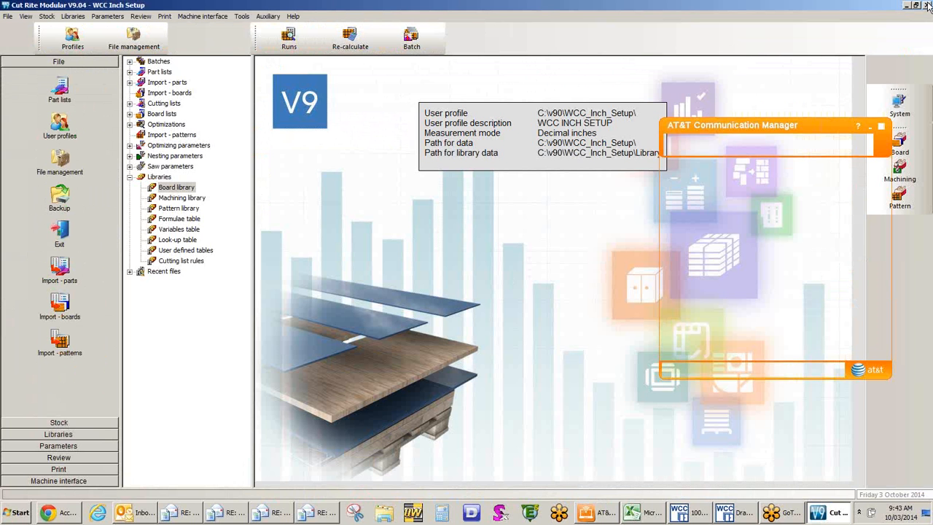
# - Close Cut Rite, switch to the Drawing2.dwg model in AutoCAD, maximize it and show the Part Designer tools
pyautogui.click(927, 5)
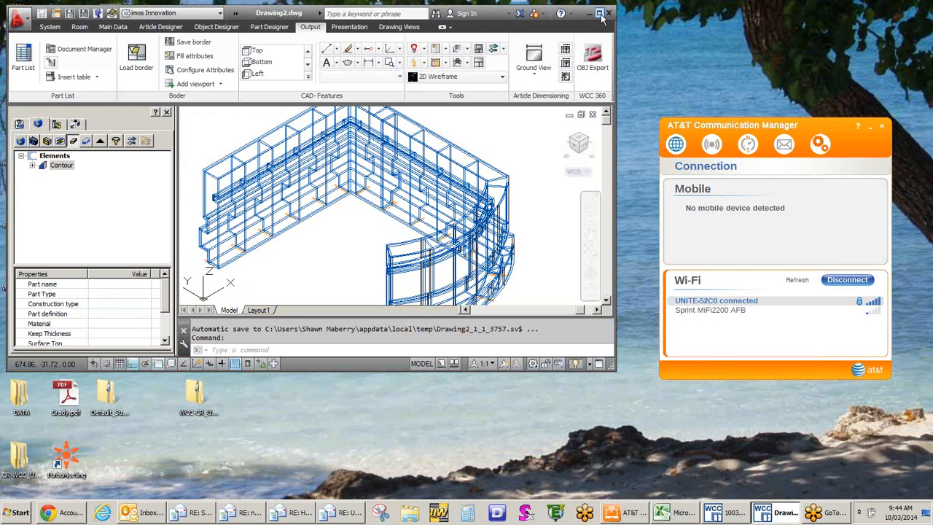
pyautogui.click(599, 13)
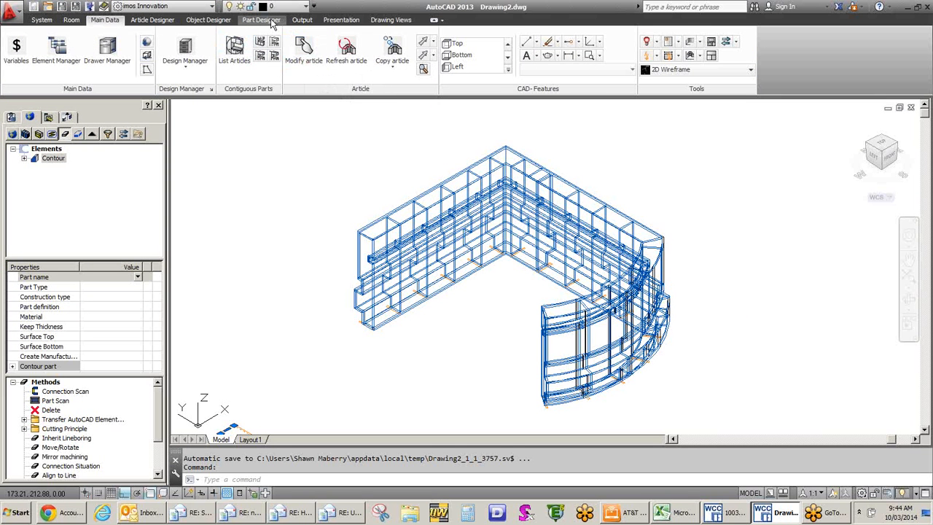
pyautogui.click(270, 22)
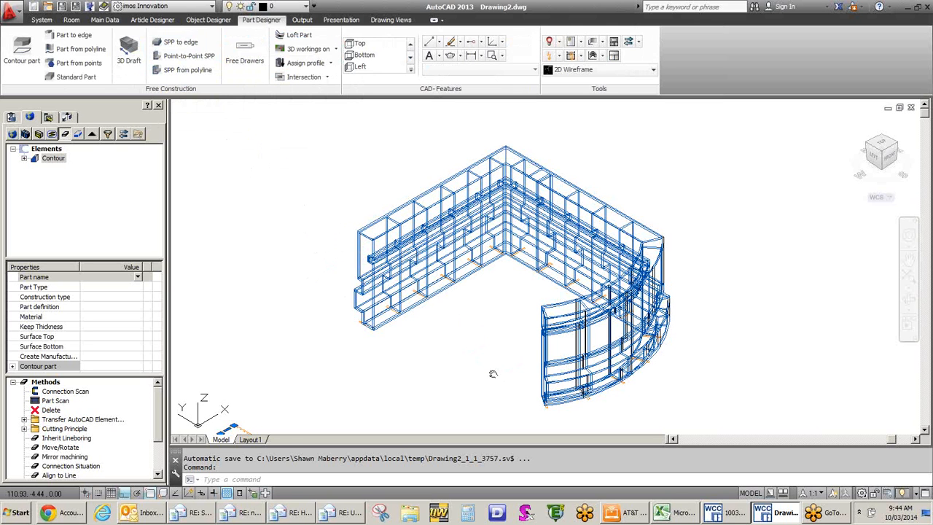
pyautogui.moveTo(489, 368); pyautogui.dragTo(479, 342, button='middle')
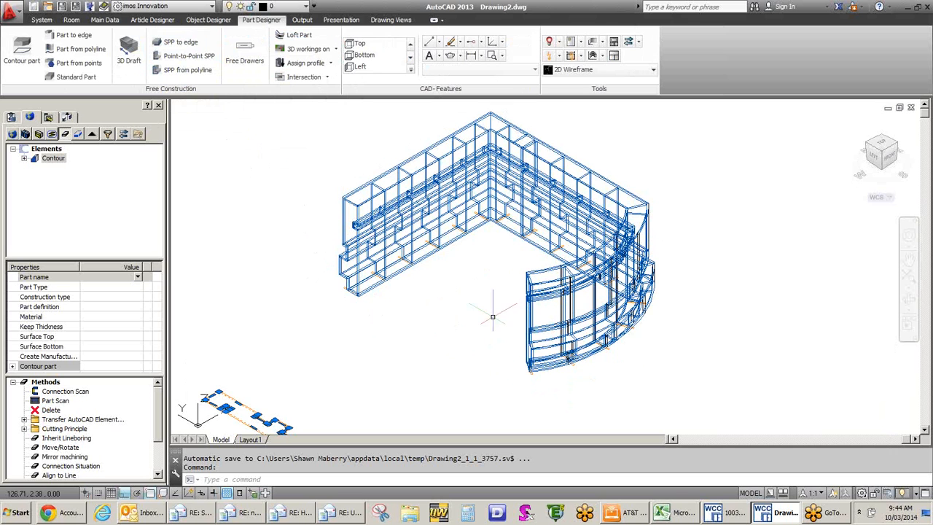
pyautogui.moveTo(489, 312); pyautogui.dragTo(490, 333, button='middle')
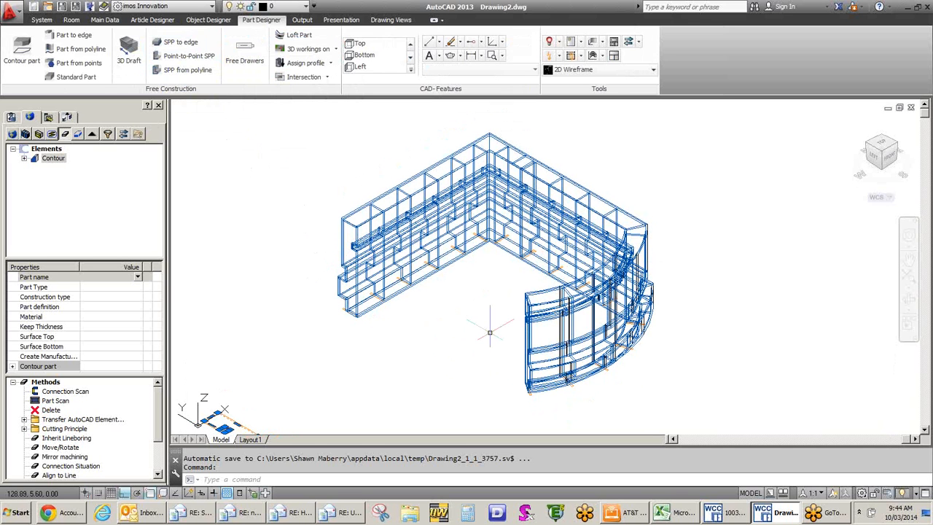